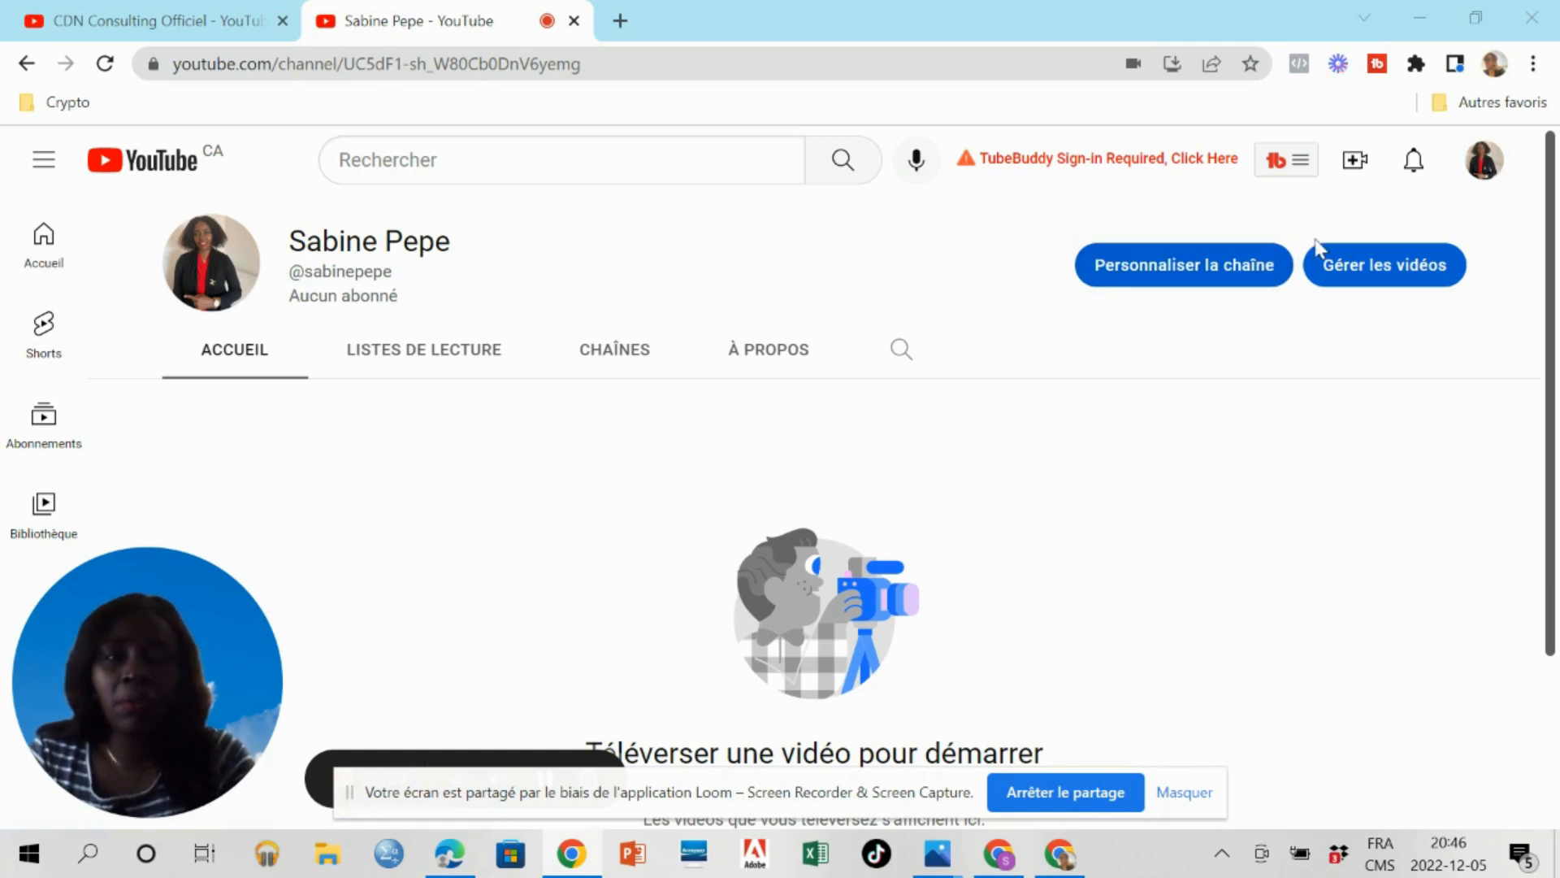
Go to the account's own YouTube channel and open its customization page.
{"action": "left_click", "coordinate": [1484, 165]}
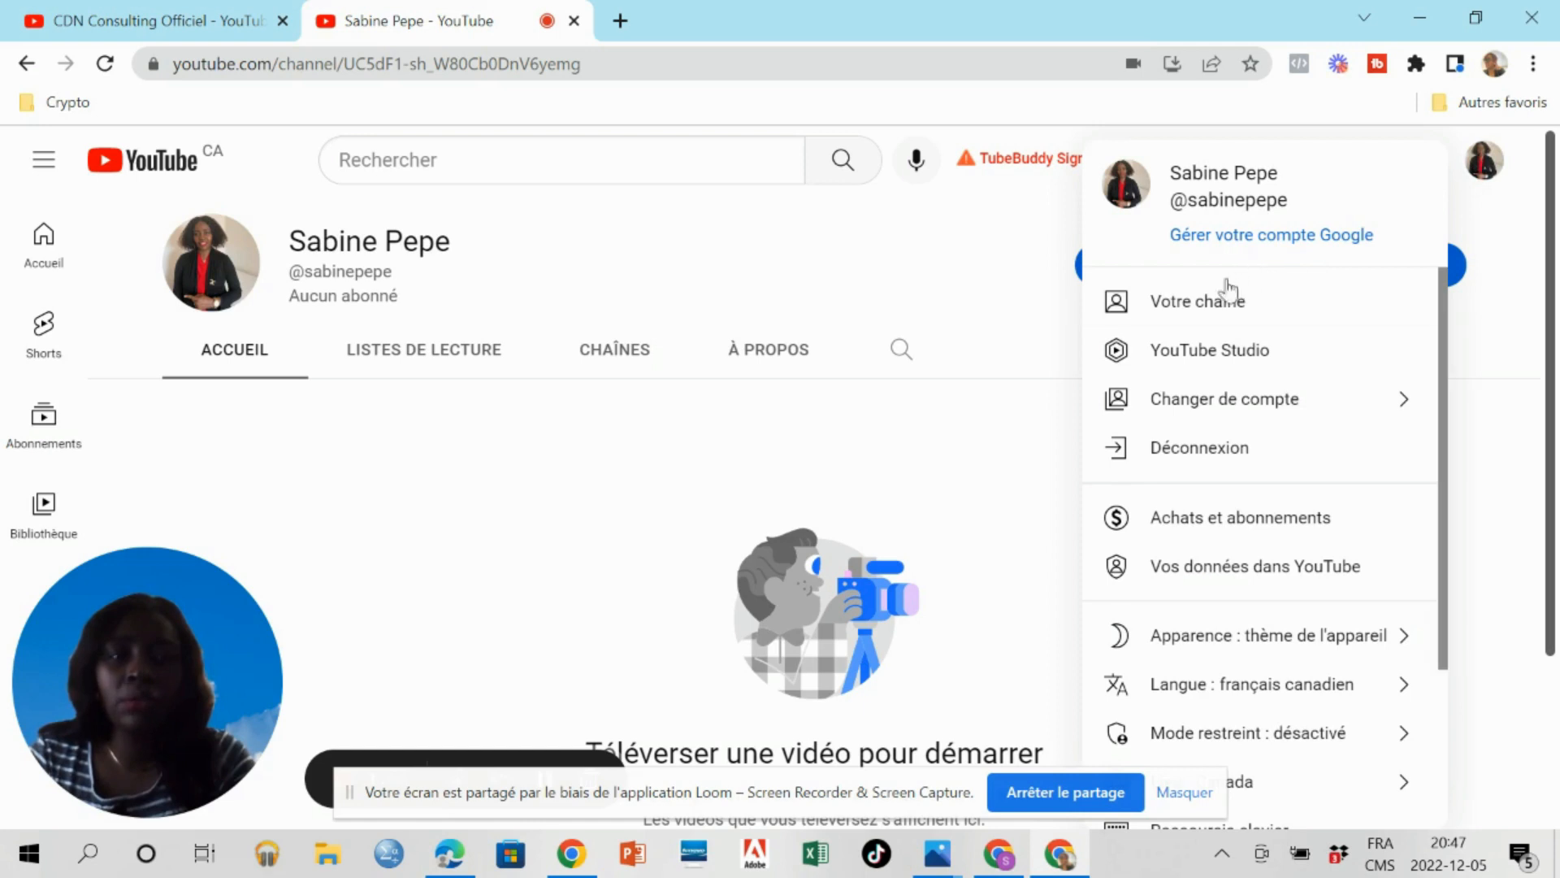
{"action": "left_click", "coordinate": [1209, 303]}
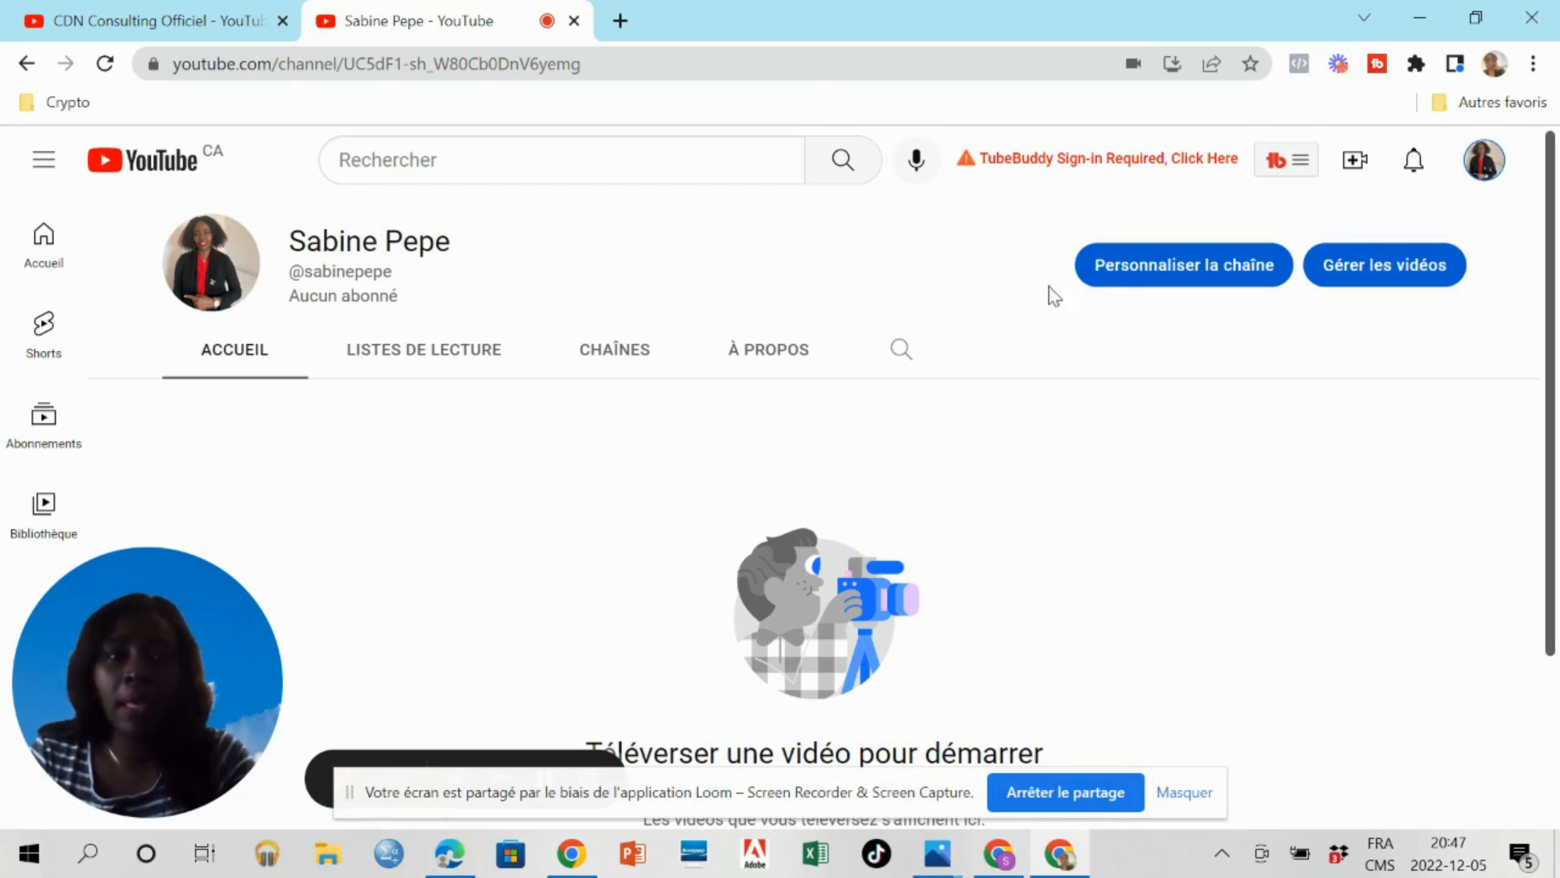
{"action": "left_click", "coordinate": [1167, 266]}
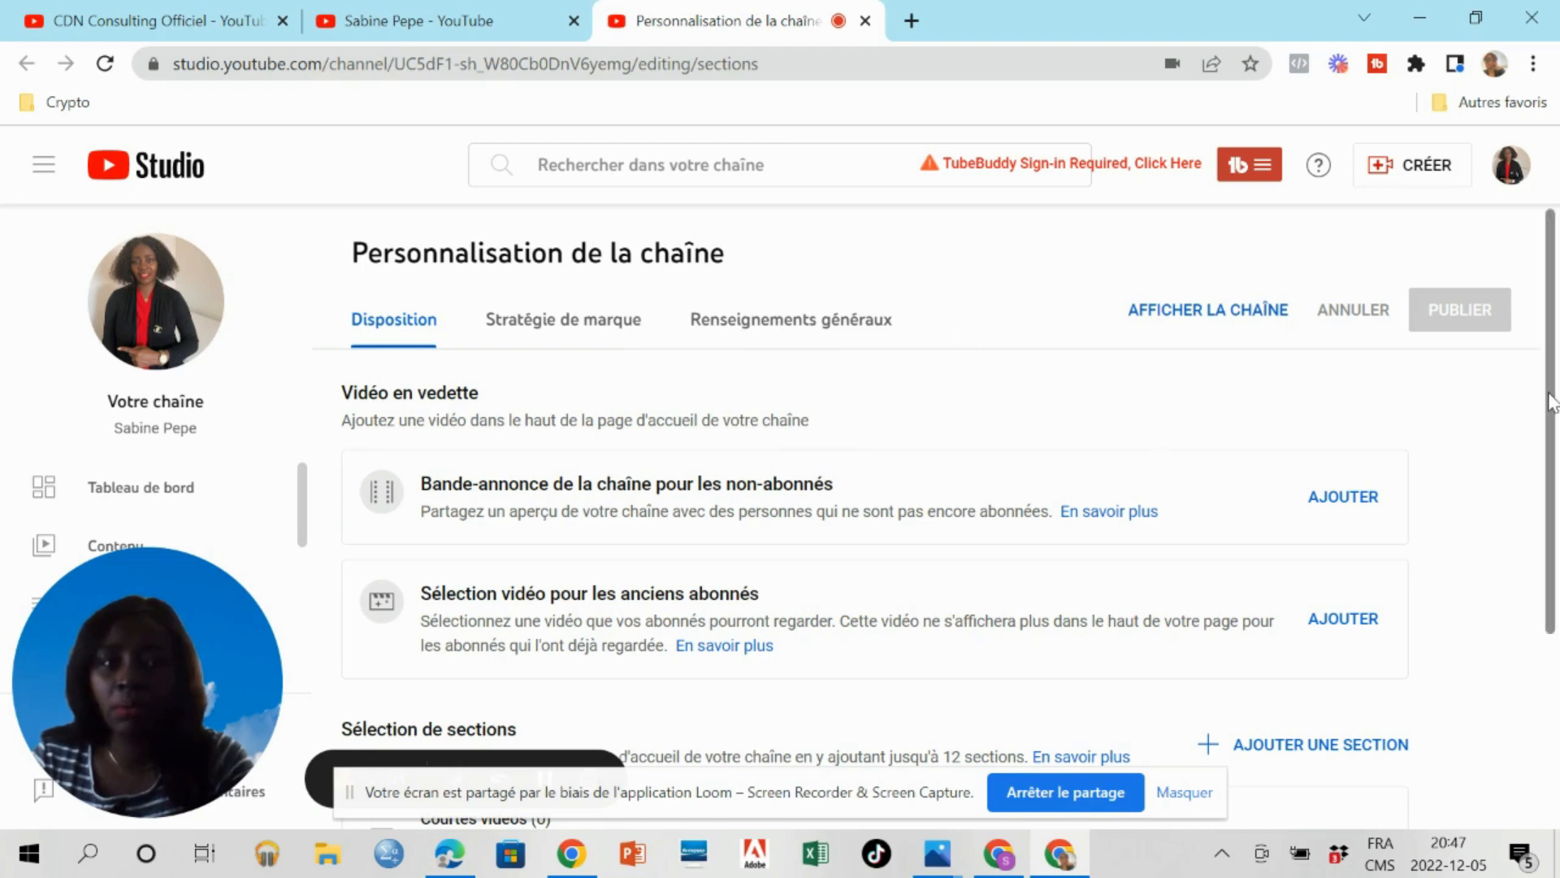
Review the channel's layout options, then open the Stratégie de marque settings and examine the banner image requirements.
{"action": "left_click_drag", "start_coordinate": [1552, 402], "coordinate": [1543, 550]}
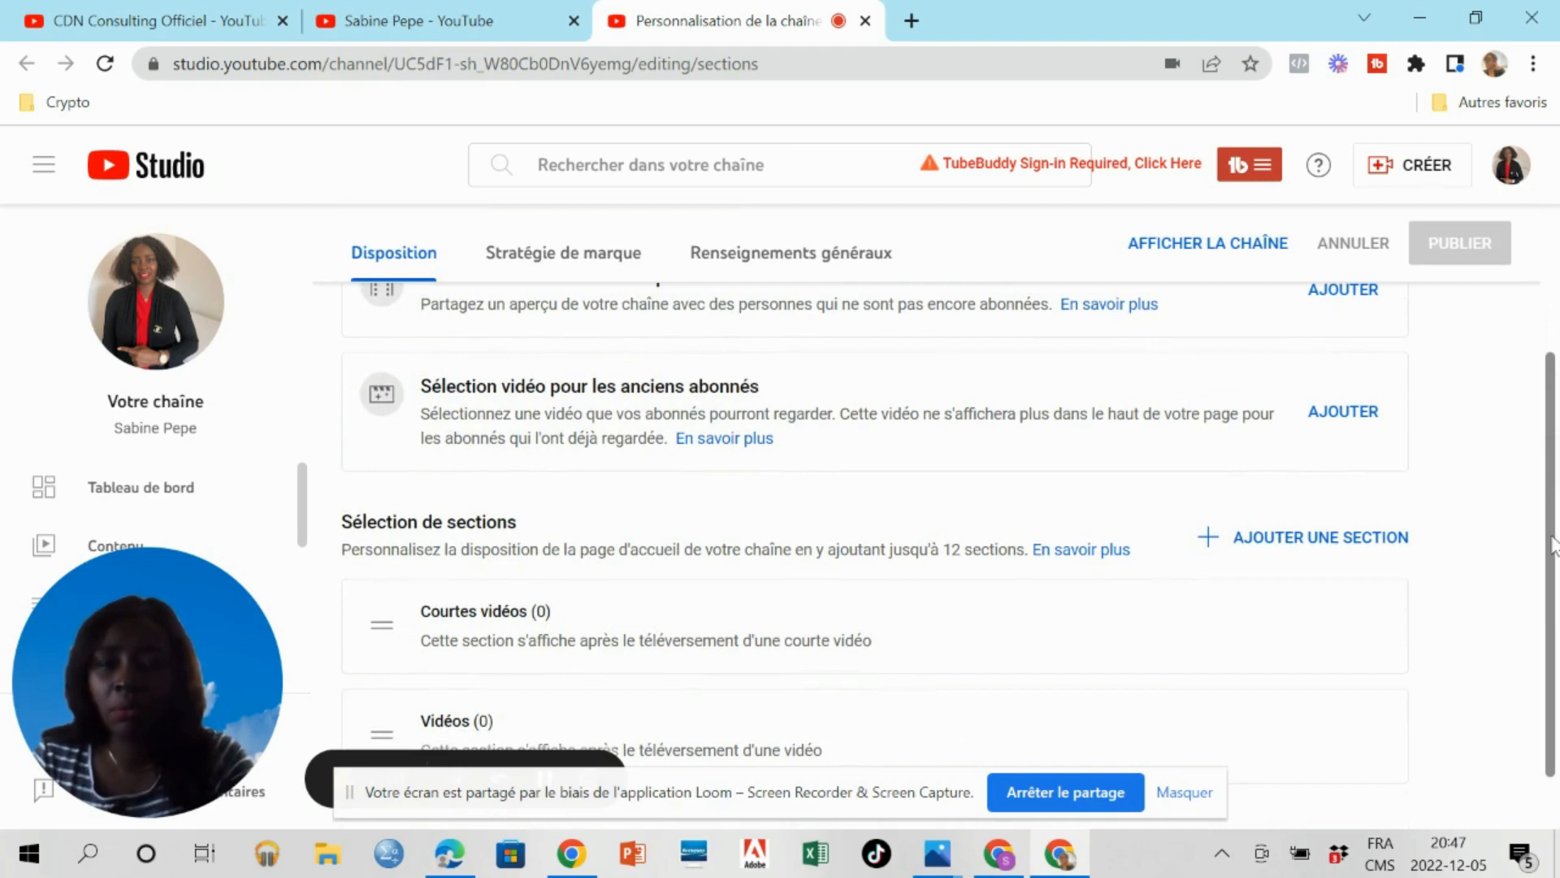
{"action": "left_click_drag", "start_coordinate": [1554, 544], "coordinate": [1556, 589]}
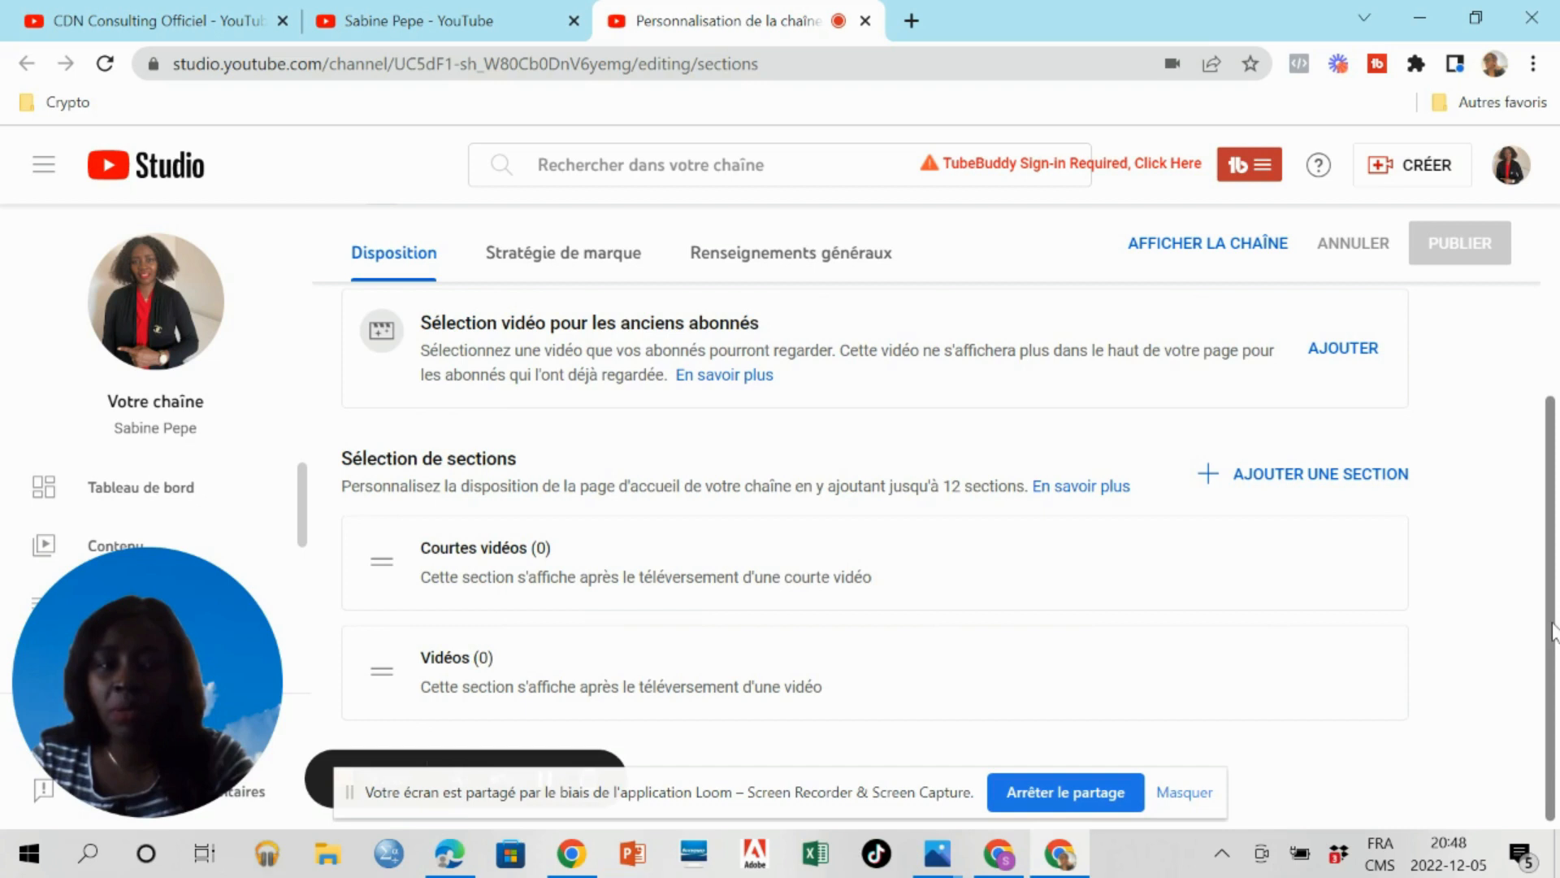
{"action": "left_click_drag", "start_coordinate": [1554, 632], "coordinate": [1554, 660]}
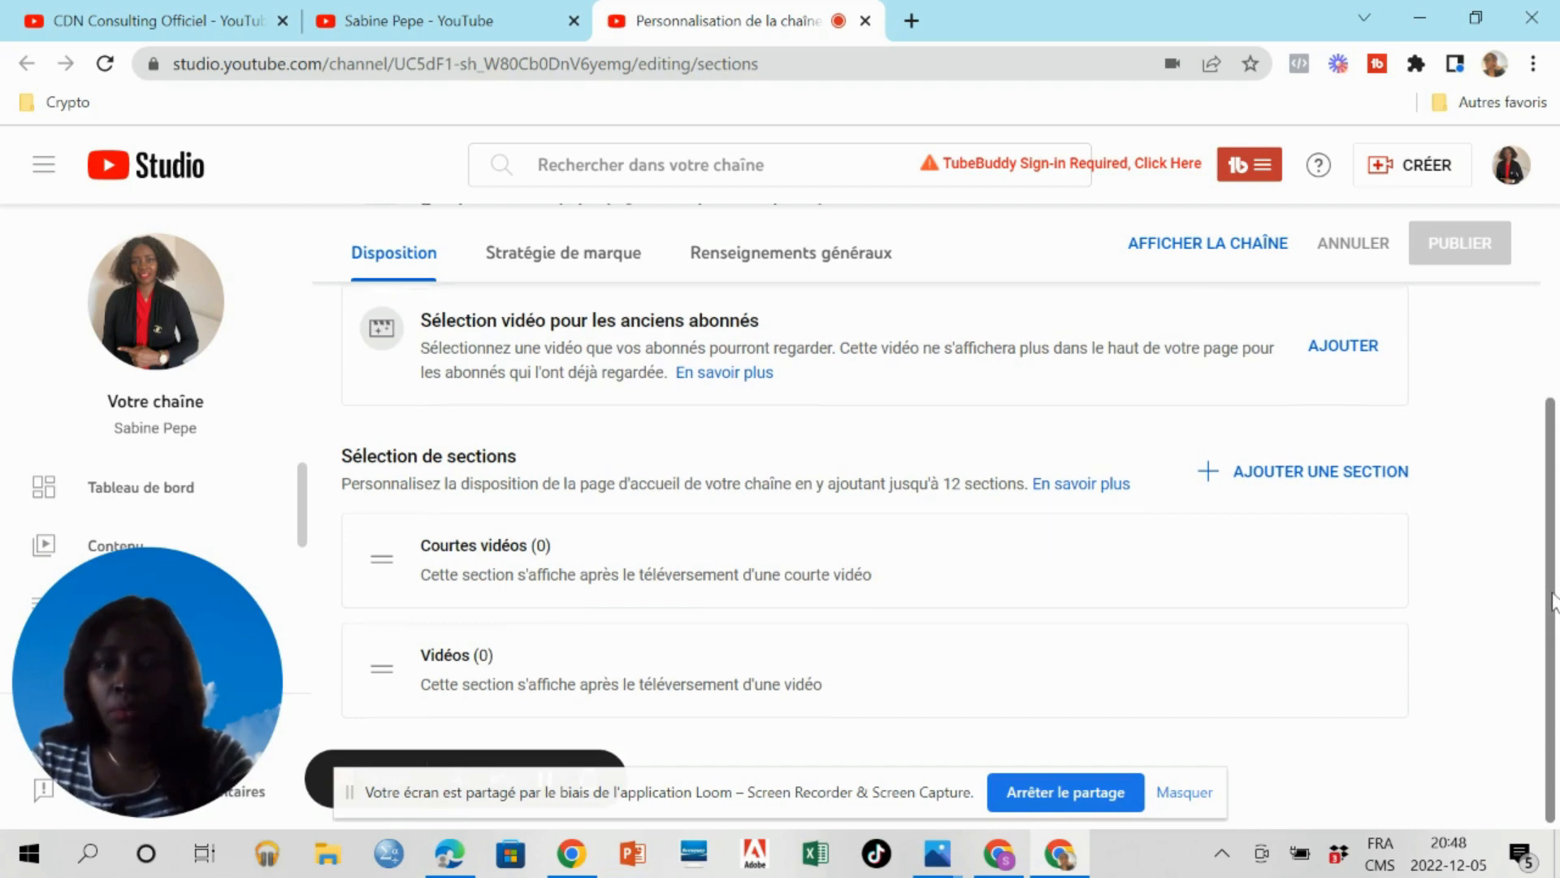
{"action": "left_click_drag", "start_coordinate": [1554, 606], "coordinate": [1554, 435]}
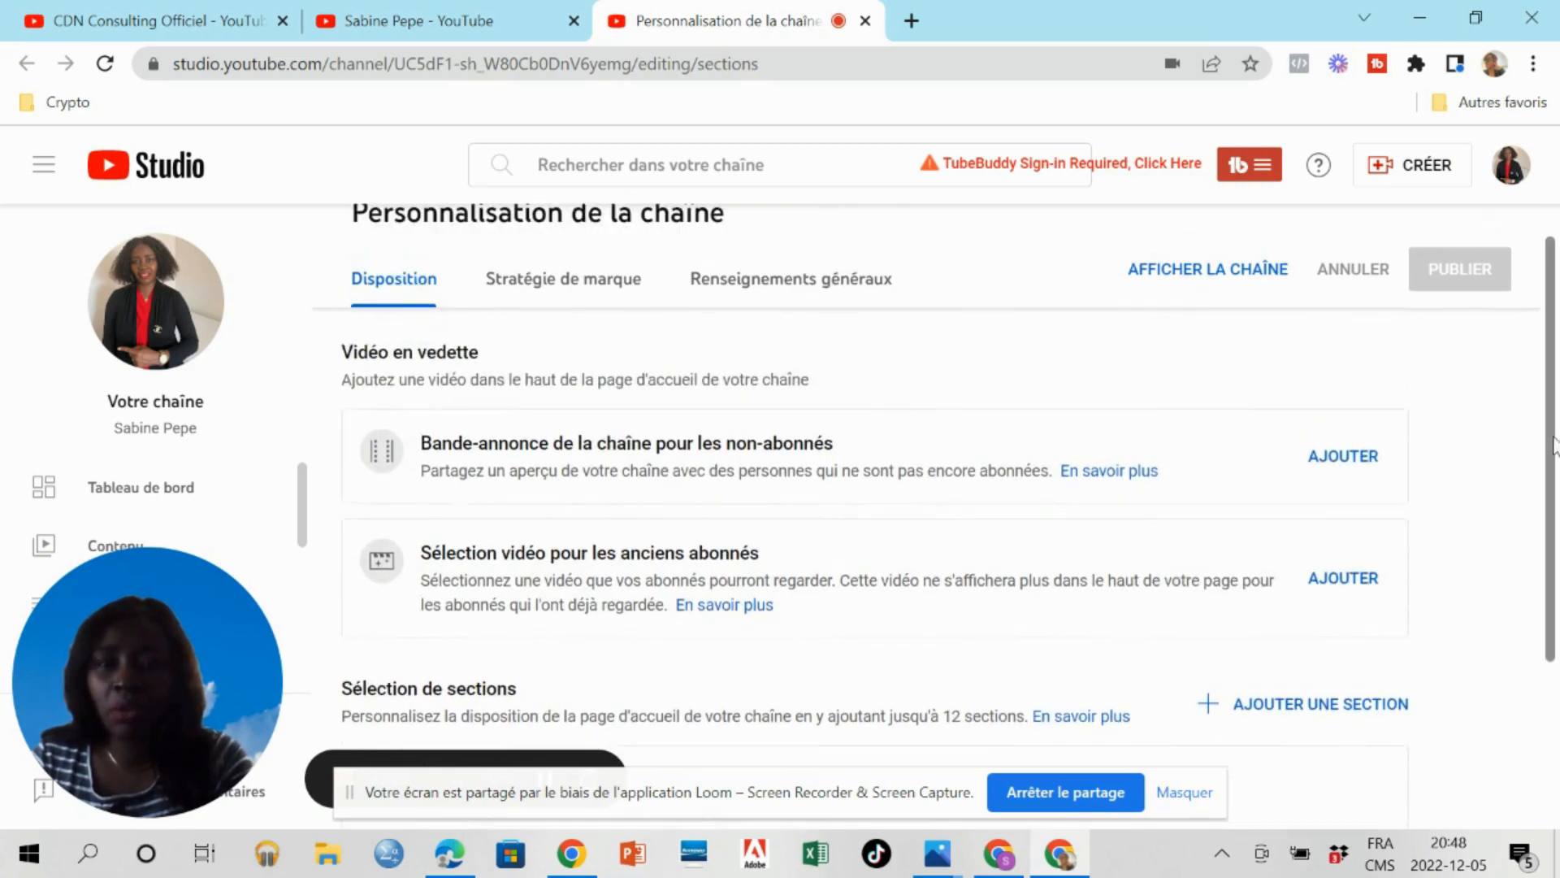
{"action": "left_click", "coordinate": [594, 290]}
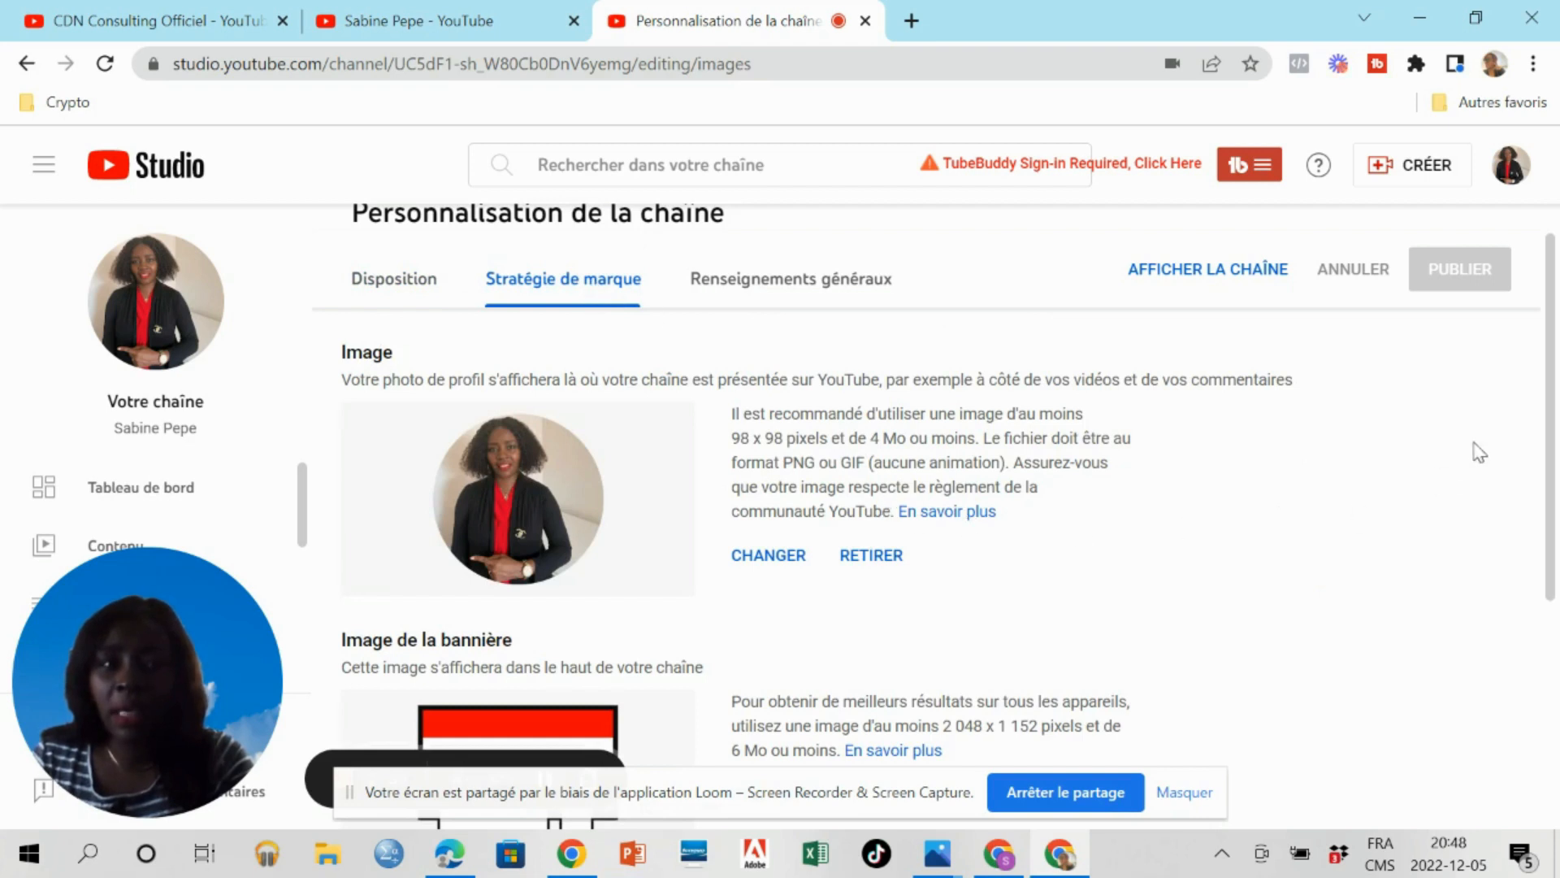
{"action": "left_click_drag", "start_coordinate": [1554, 390], "coordinate": [1554, 541]}
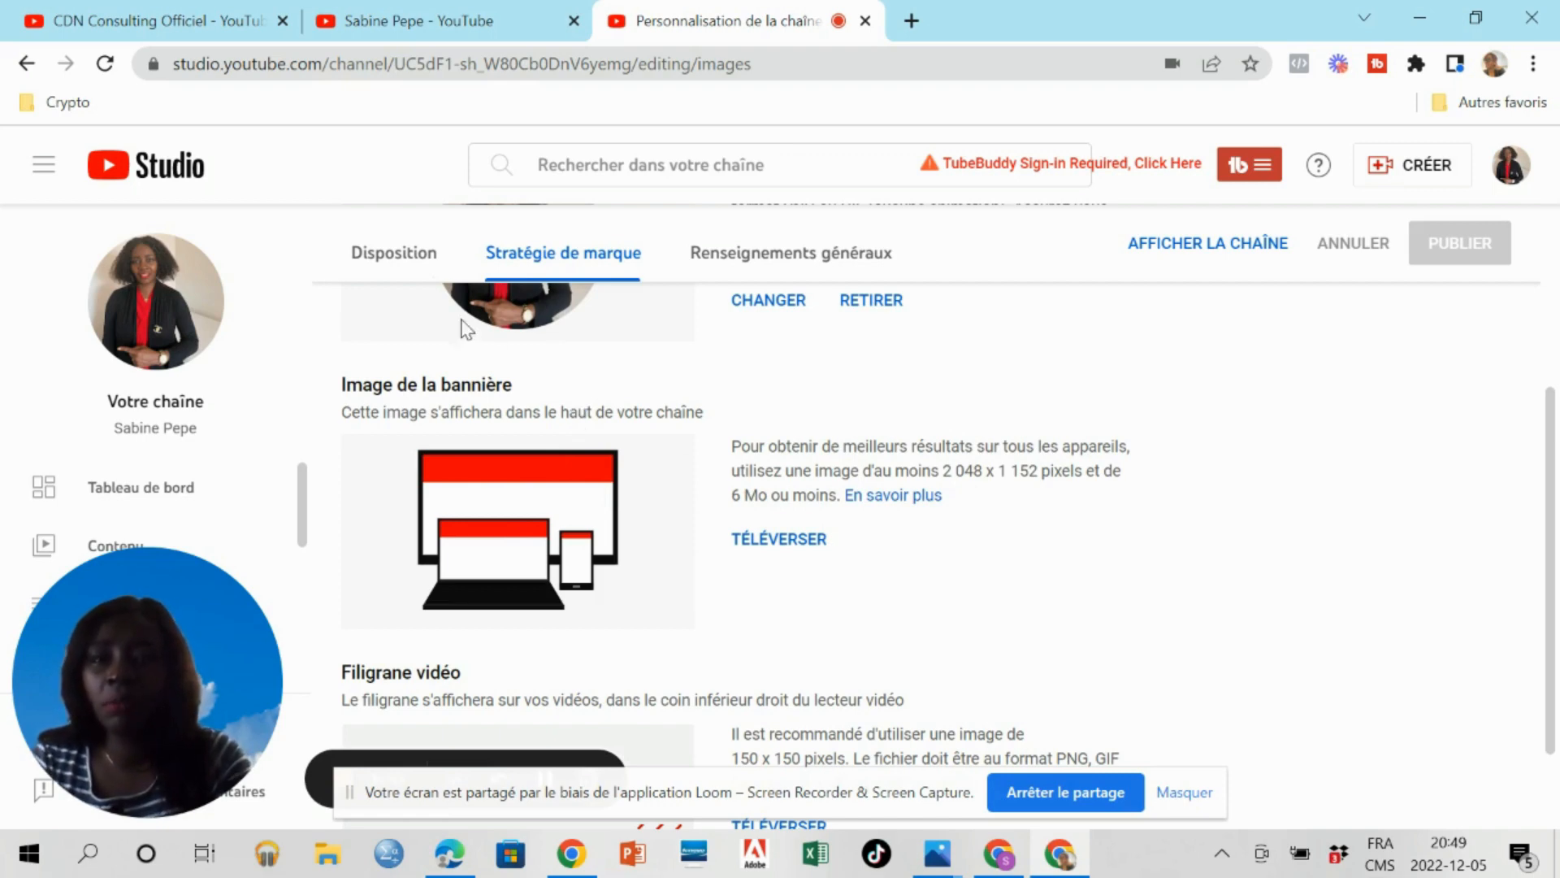
Switch to the CDN Consulting Officiel channel page and examine its banner as an example.
{"action": "left_click", "coordinate": [195, 31]}
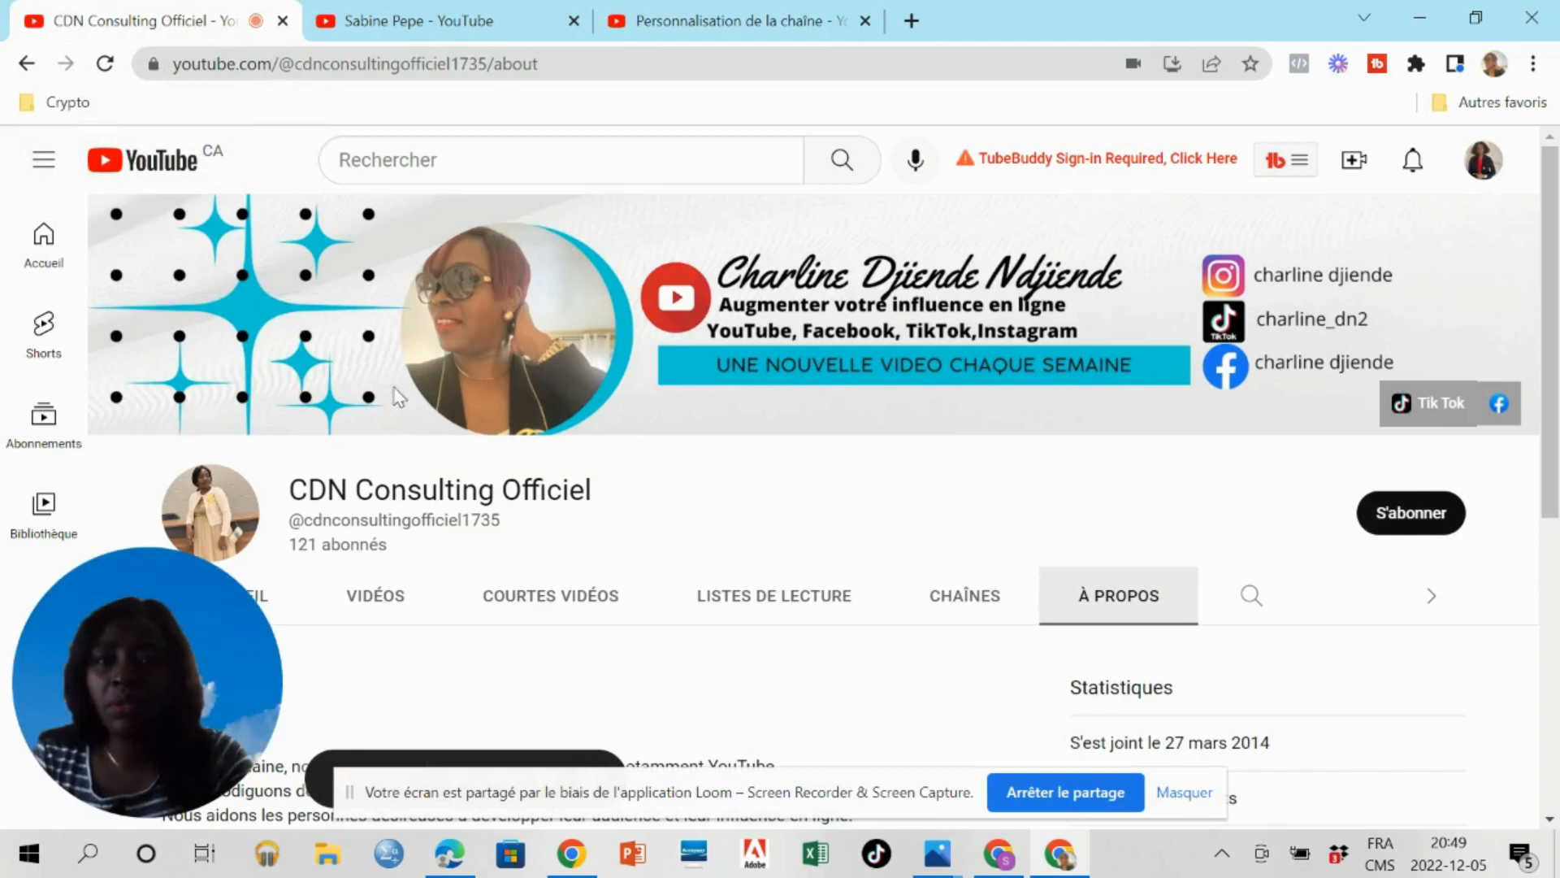
{"action": "mouse_move", "coordinate": [94, 778]}
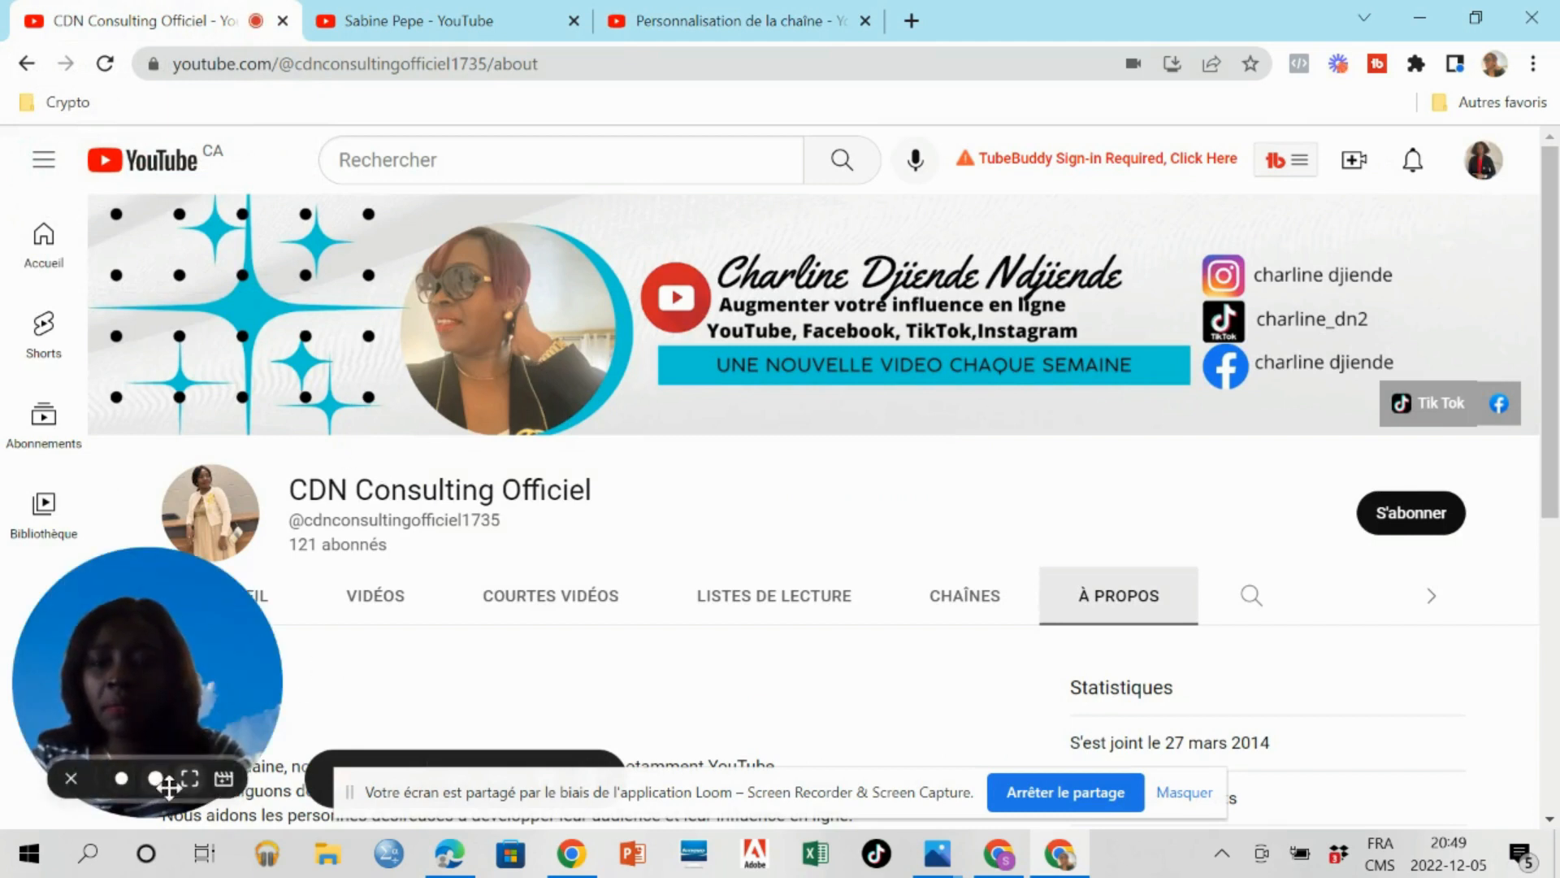
{"action": "left_click", "coordinate": [70, 780]}
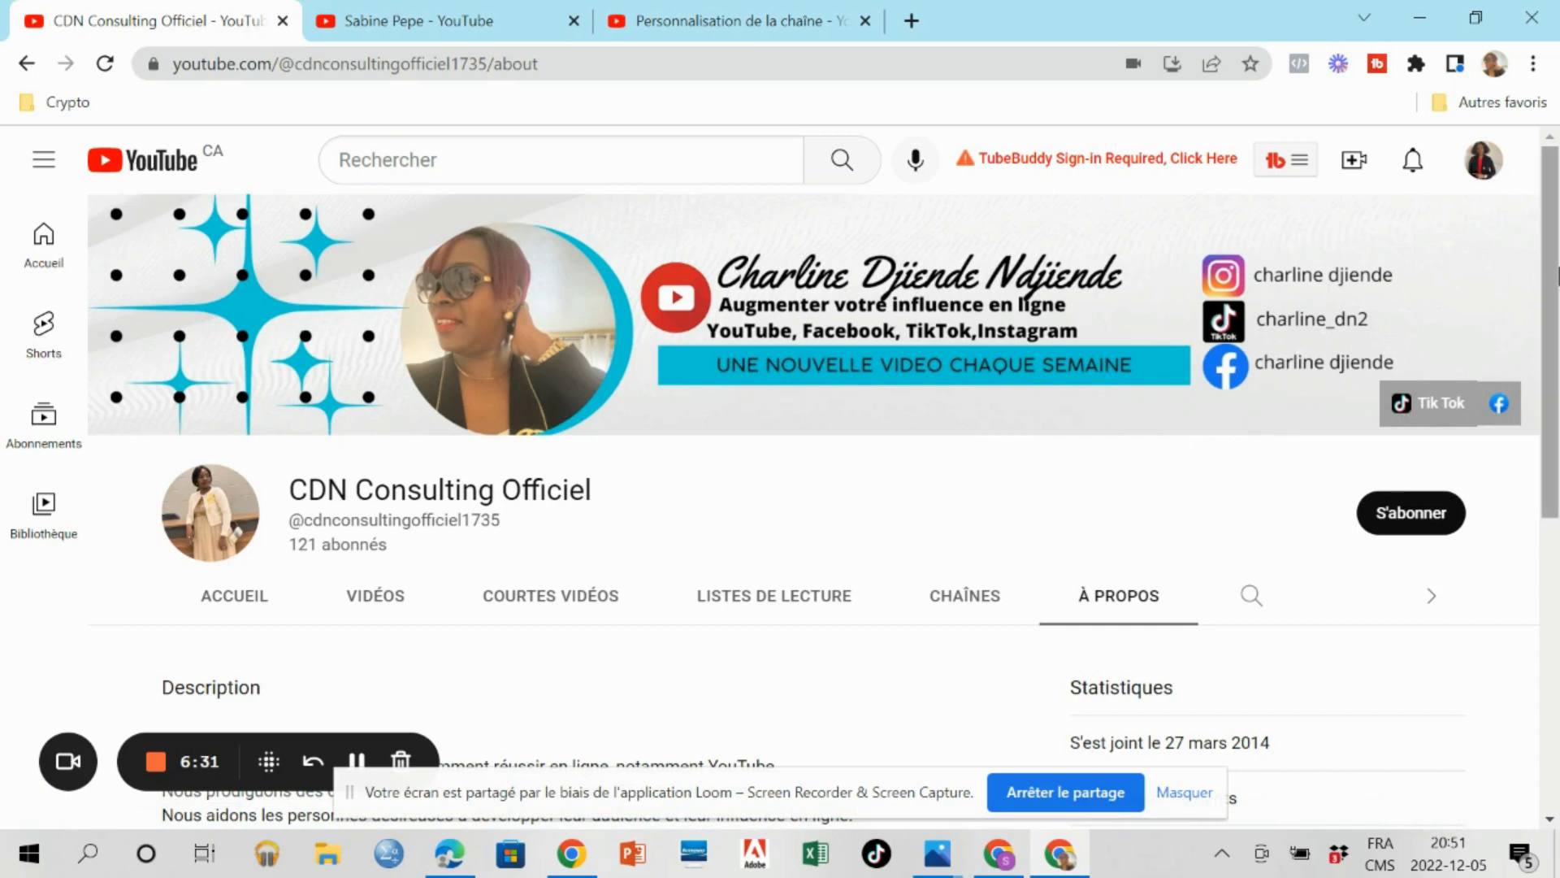
{"action": "mouse_move", "coordinate": [1552, 272]}
{"action": "left_mouse_down"}
{"action": "mouse_move", "coordinate": [1555, 365]}
{"action": "mouse_move", "coordinate": [1557, 272]}
{"action": "left_mouse_up"}
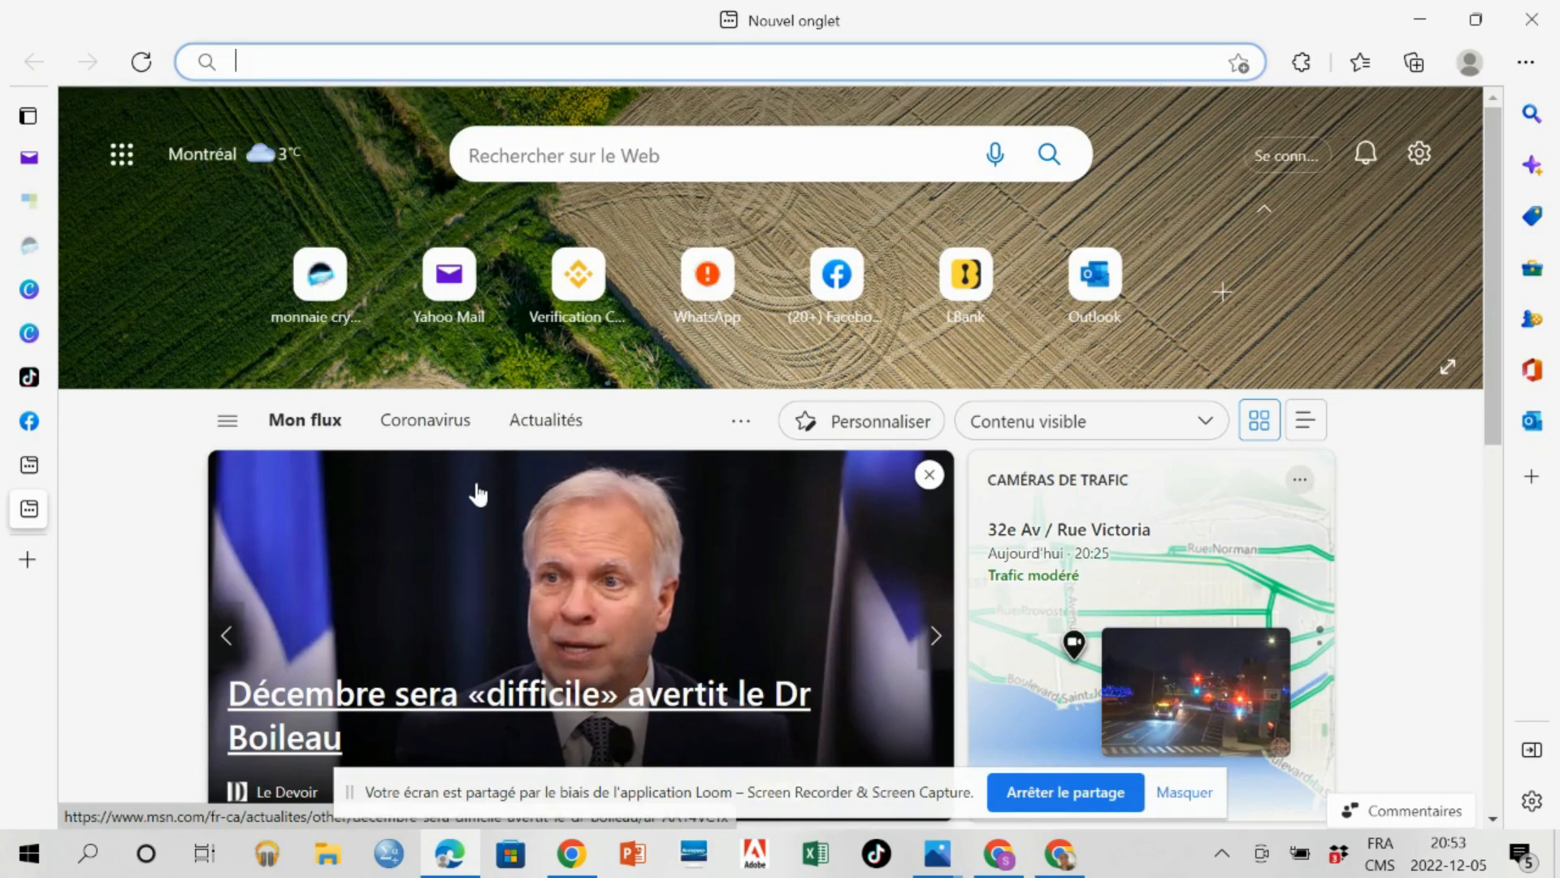
Go to canva.com in Edge and create a new Bannières YouTube design at 2560 × 1440 px.
{"action": "type", "text": "canva"}
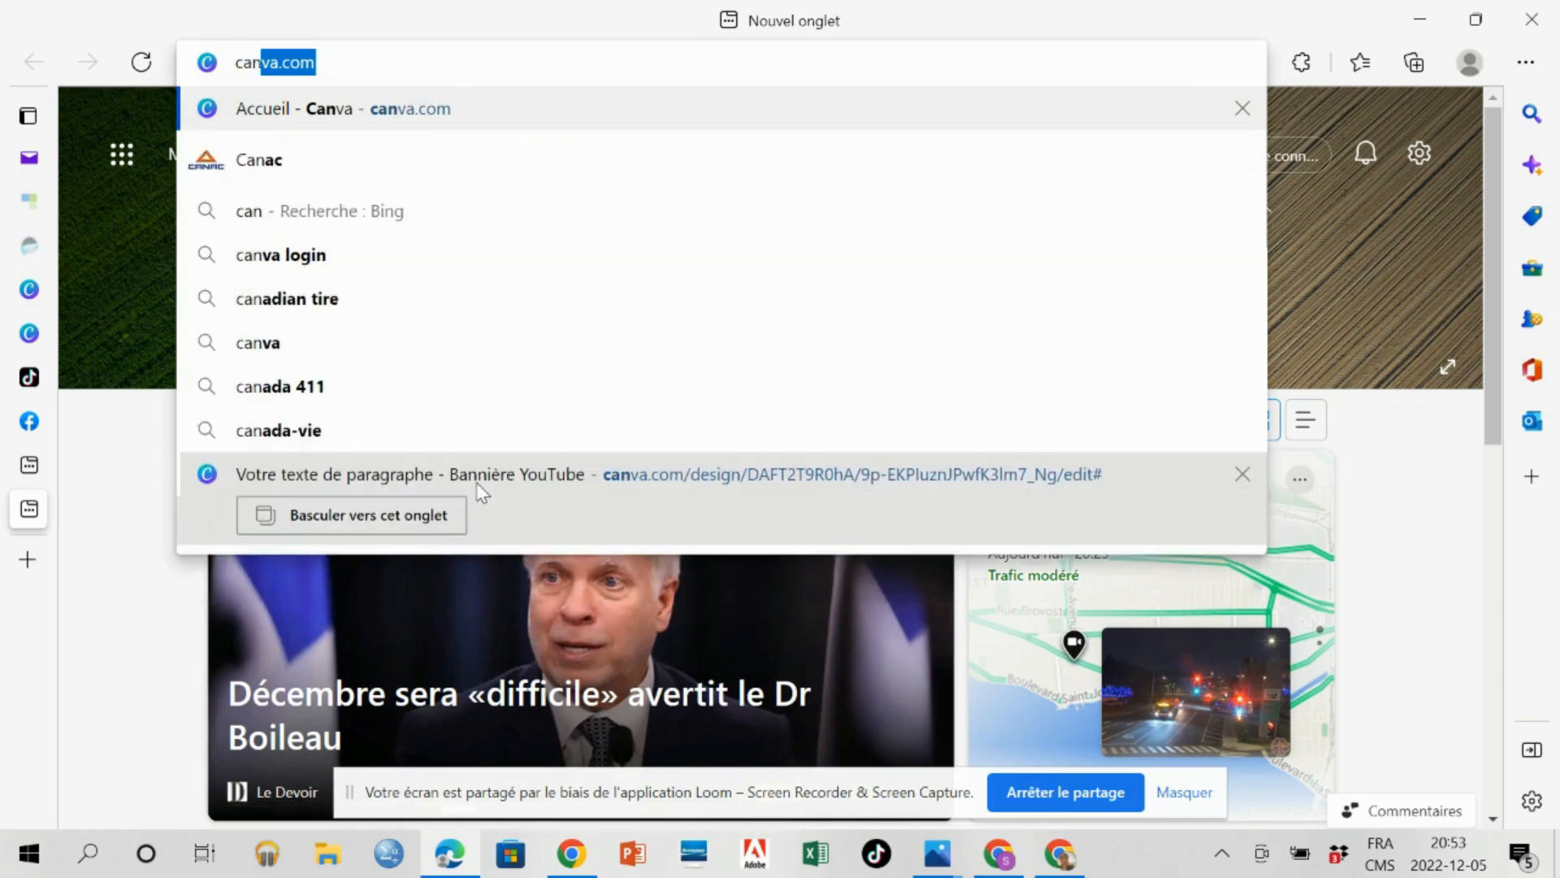
{"action": "type", "text": ".com"}
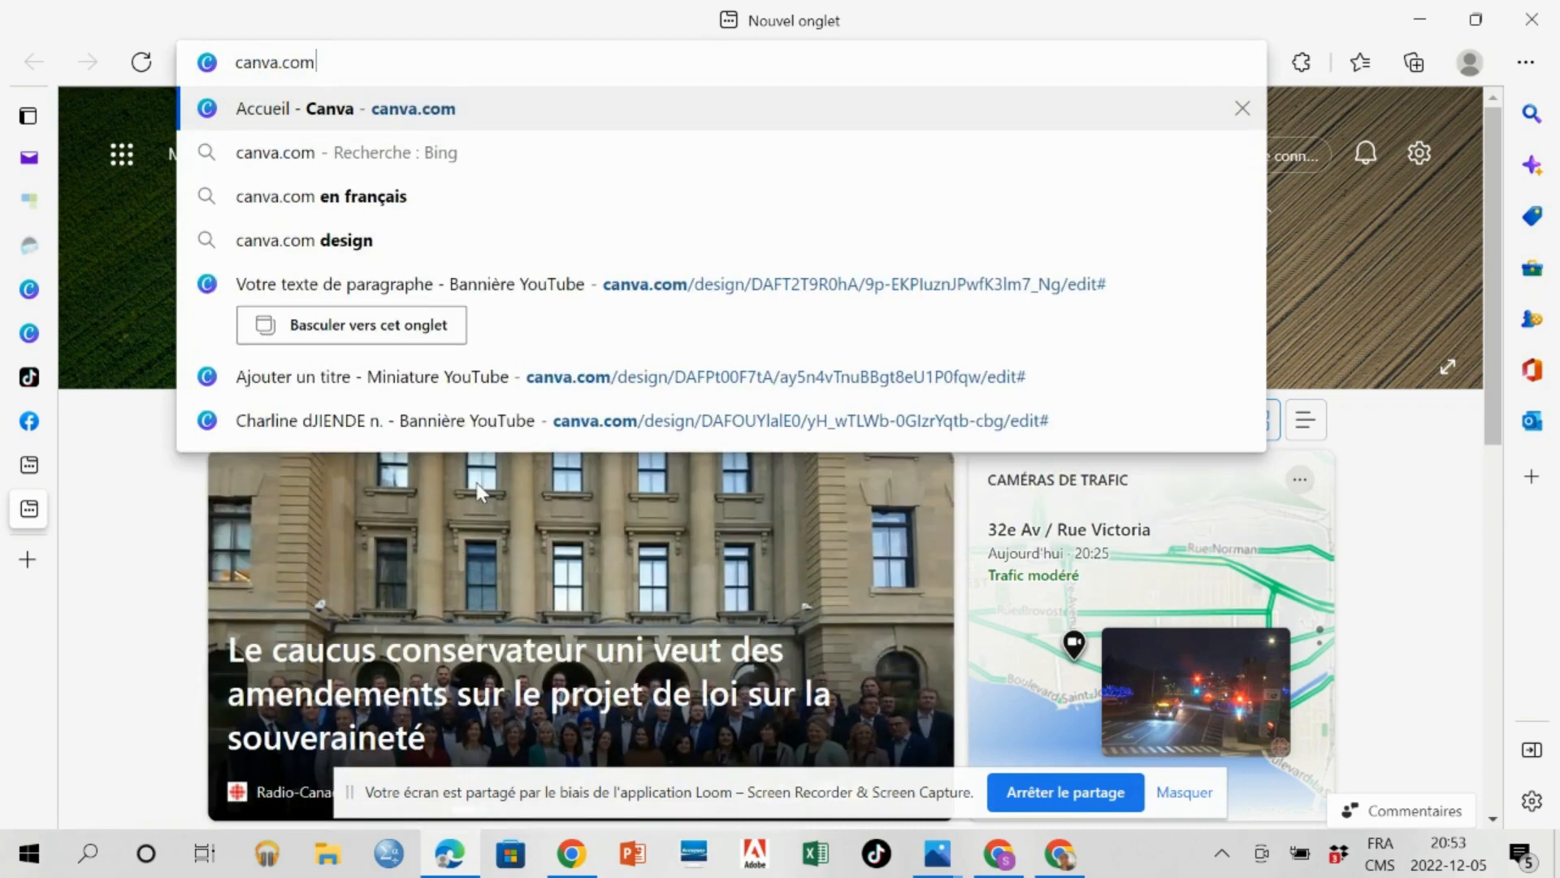
{"action": "key", "text": "Return"}
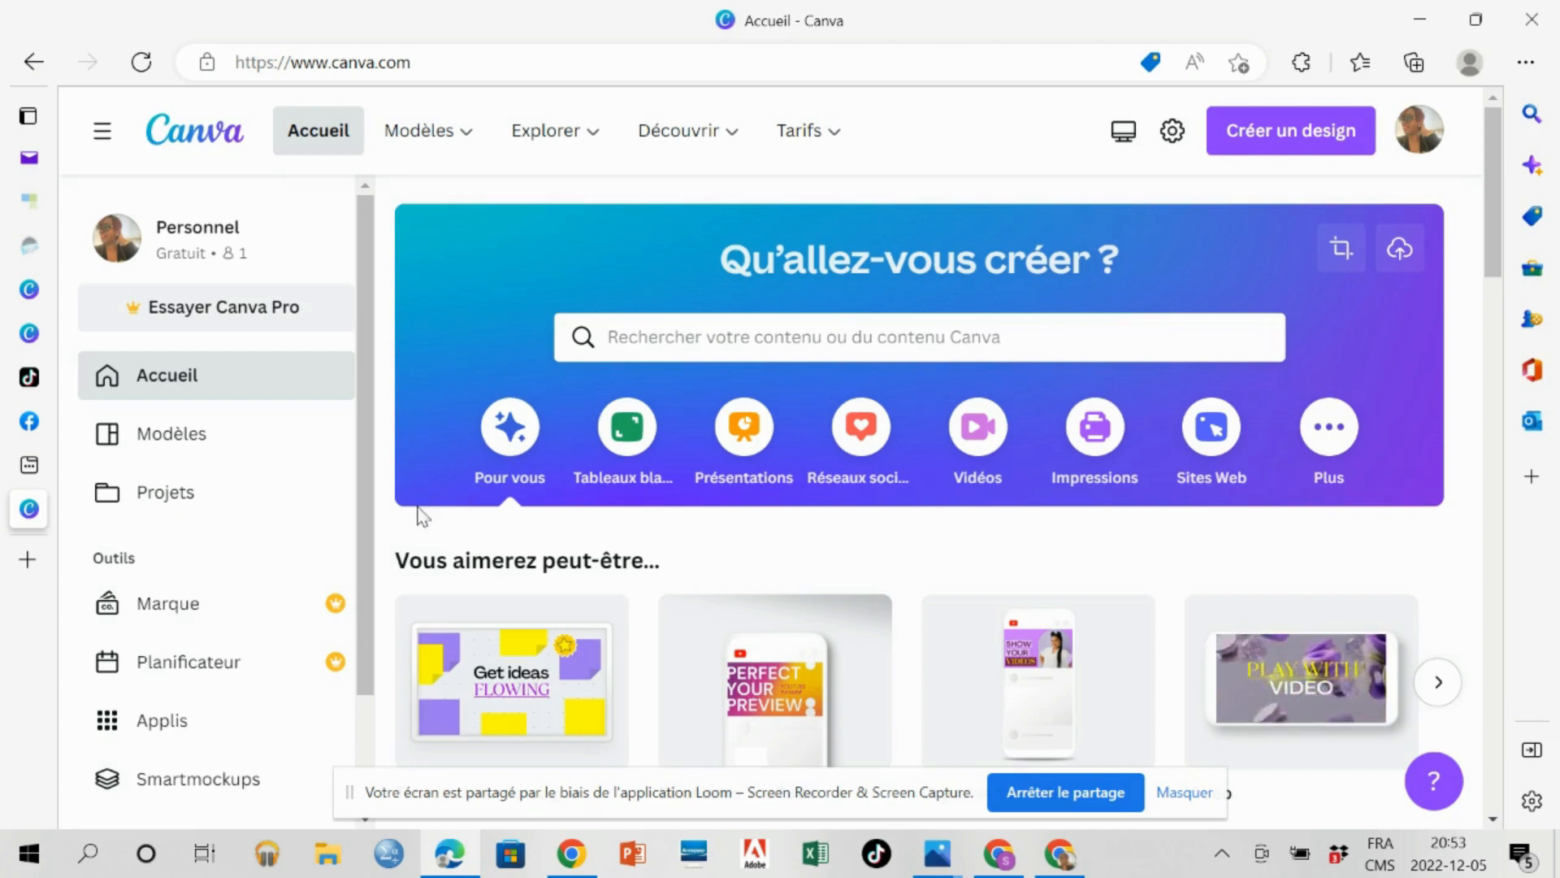
{"action": "left_click", "coordinate": [1288, 130]}
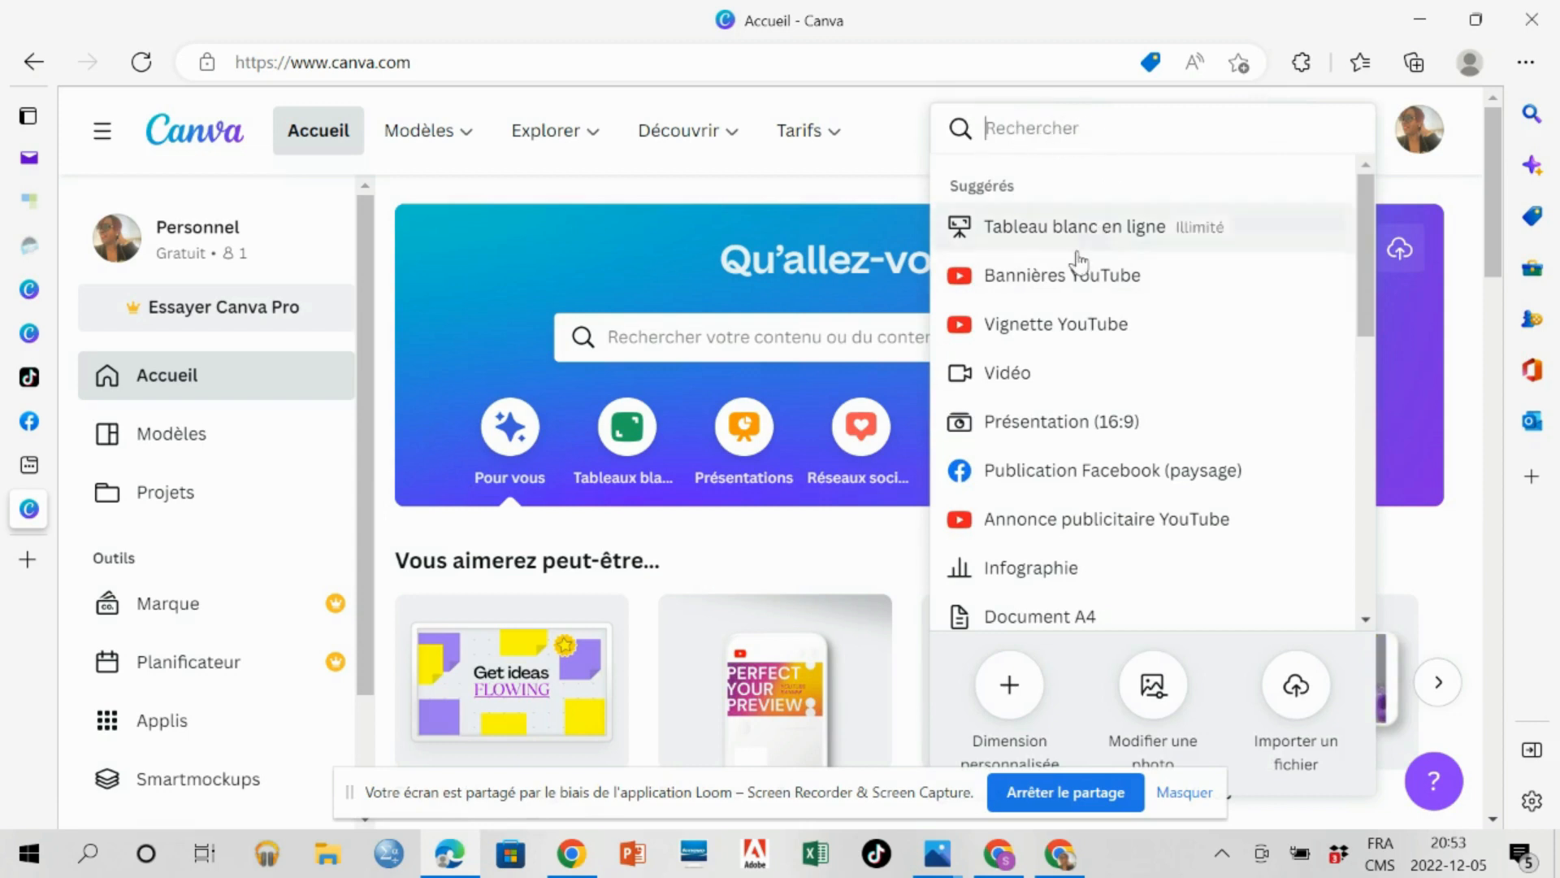
{"action": "left_click", "coordinate": [1050, 283]}
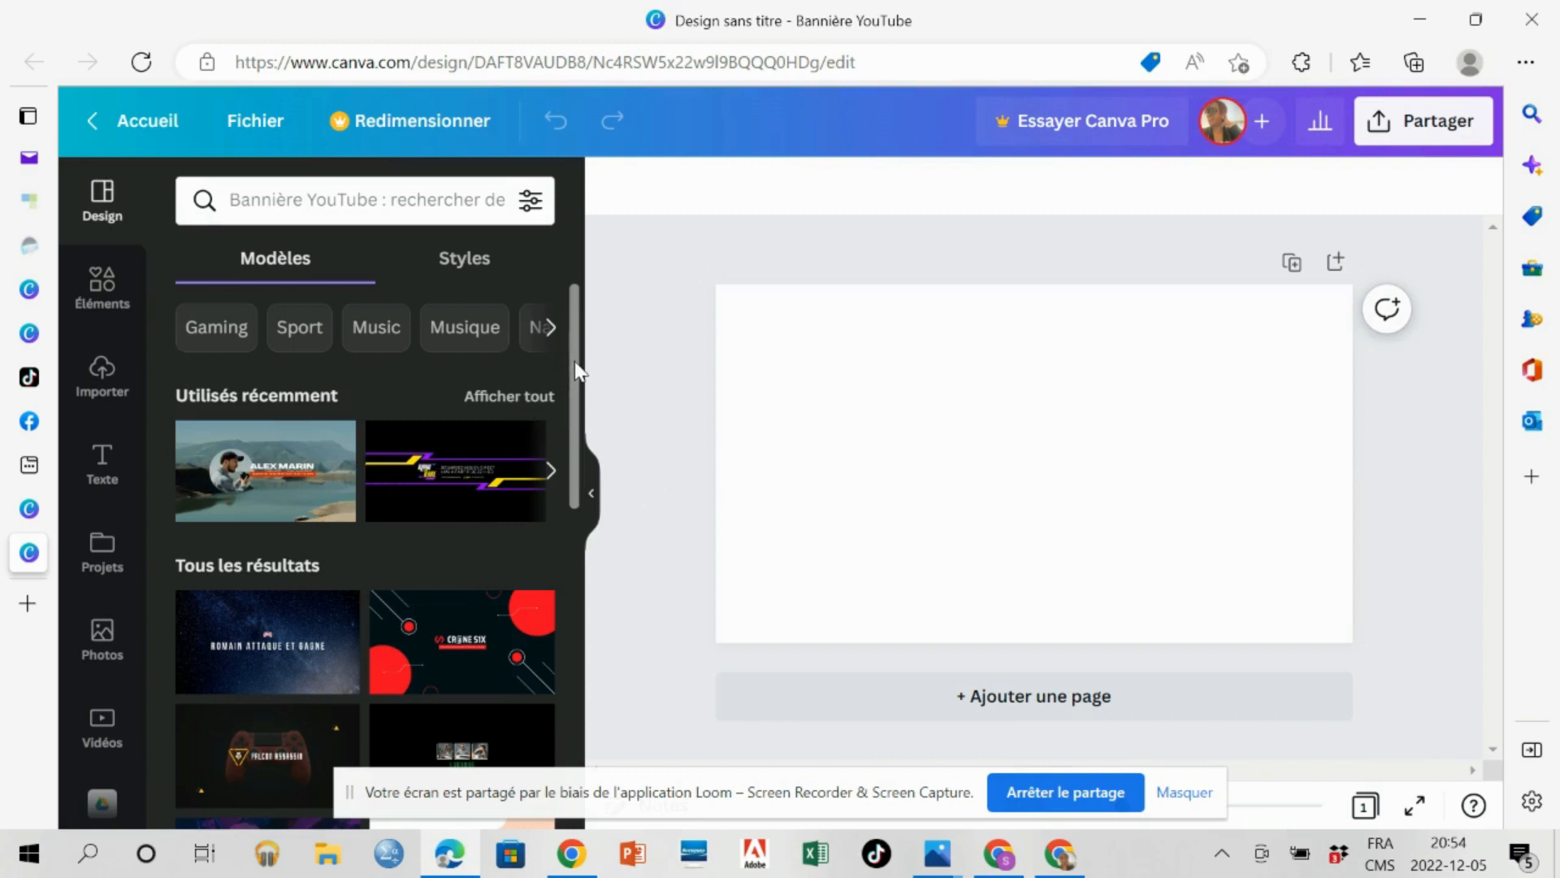
Browse the YouTube banner templates and apply the mountain lake one with the round portrait and orange tagline.
{"action": "left_click_drag", "start_coordinate": [577, 370], "coordinate": [578, 598]}
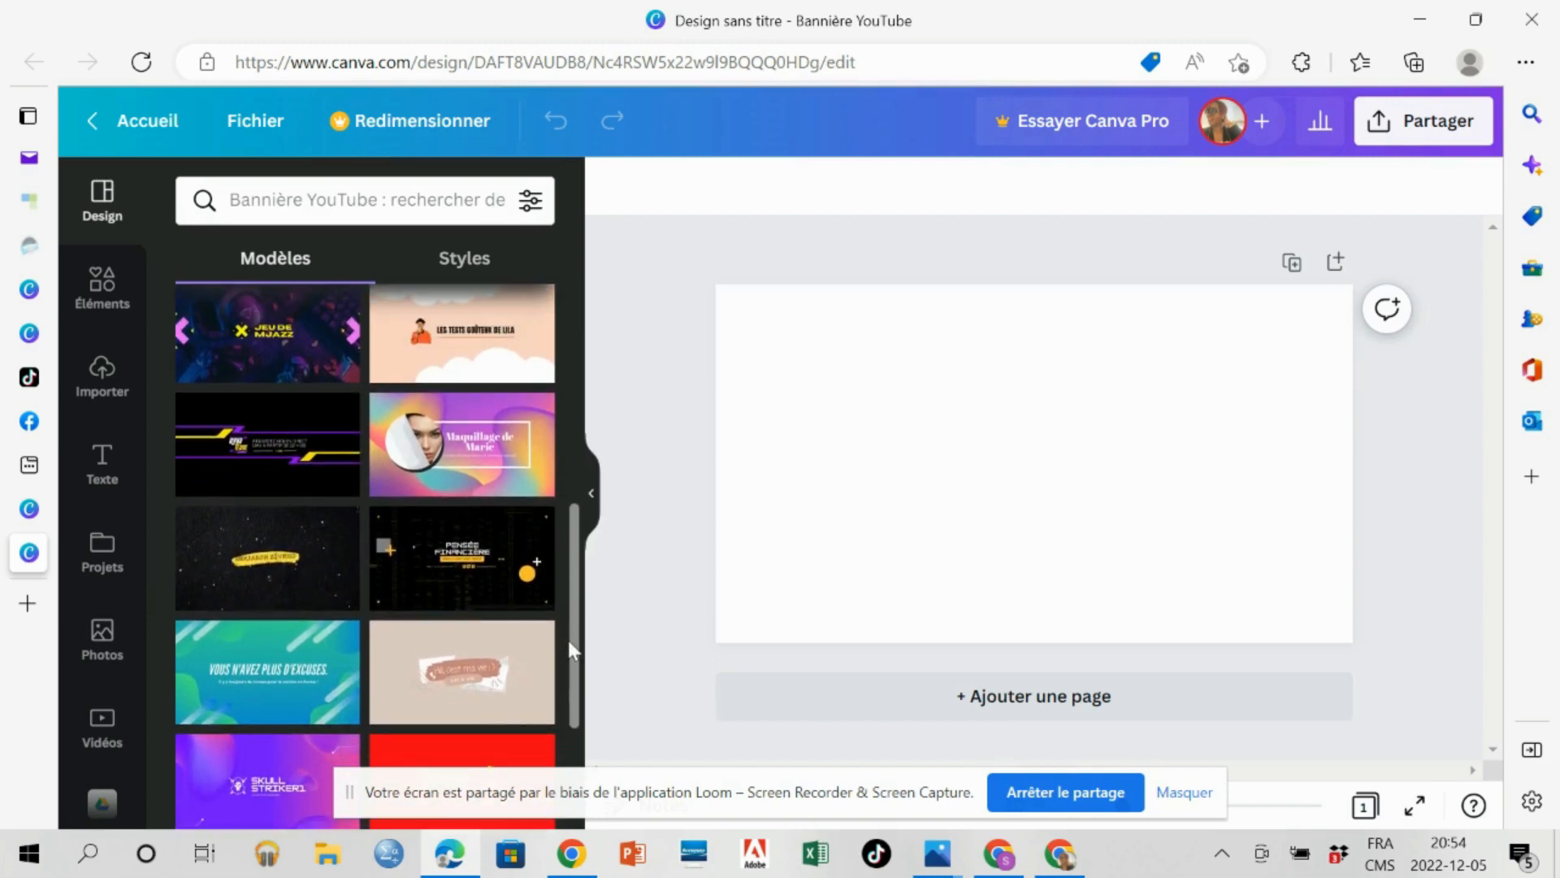
{"action": "left_click_drag", "start_coordinate": [579, 637], "coordinate": [573, 689]}
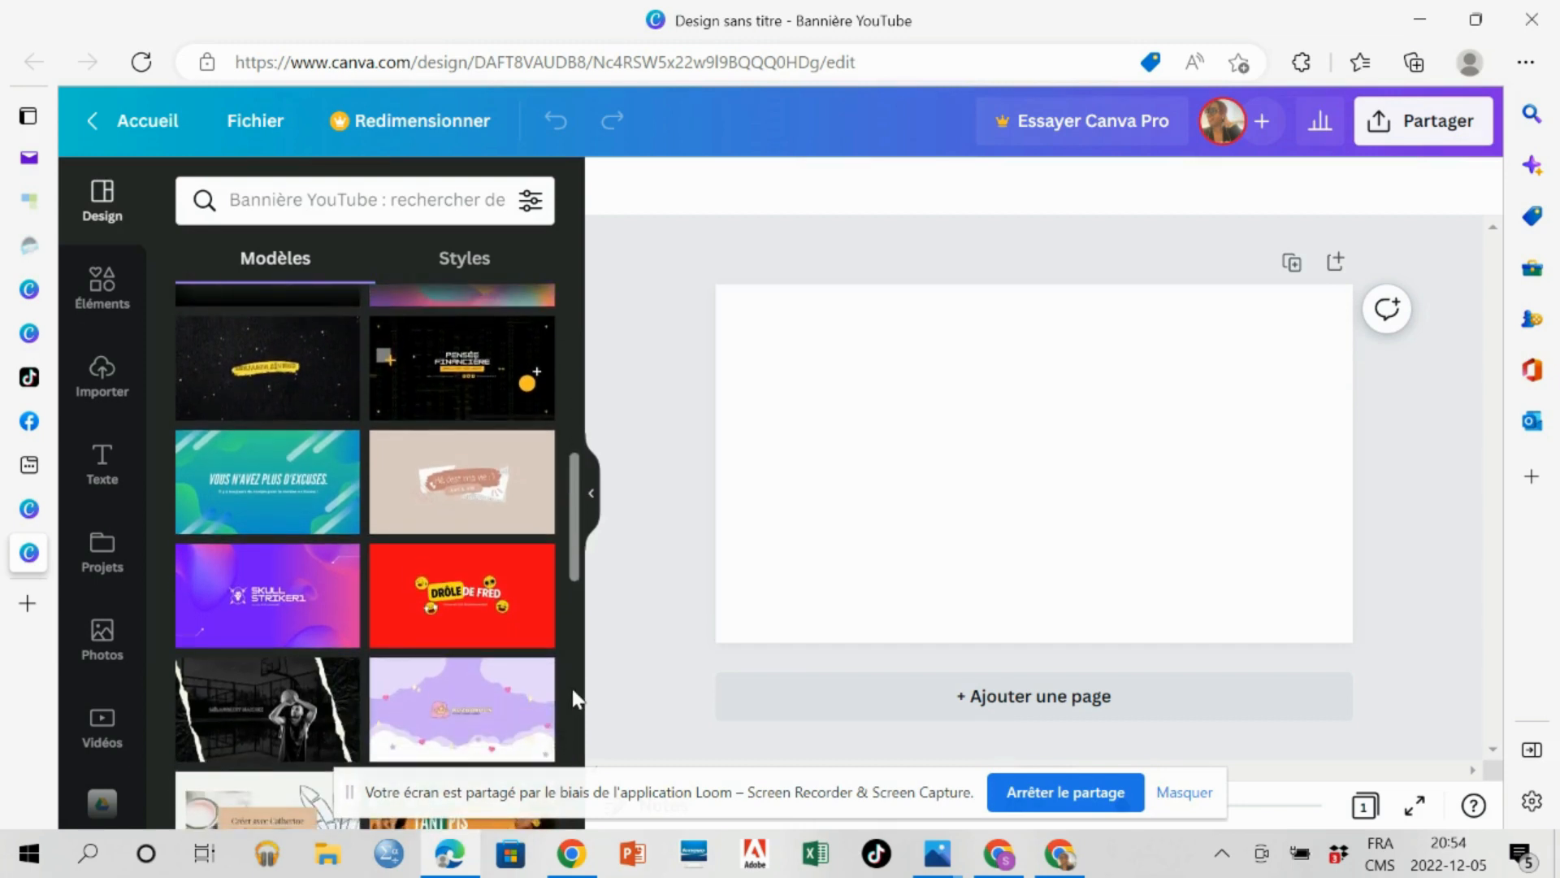
{"action": "left_click_drag", "start_coordinate": [577, 534], "coordinate": [575, 684]}
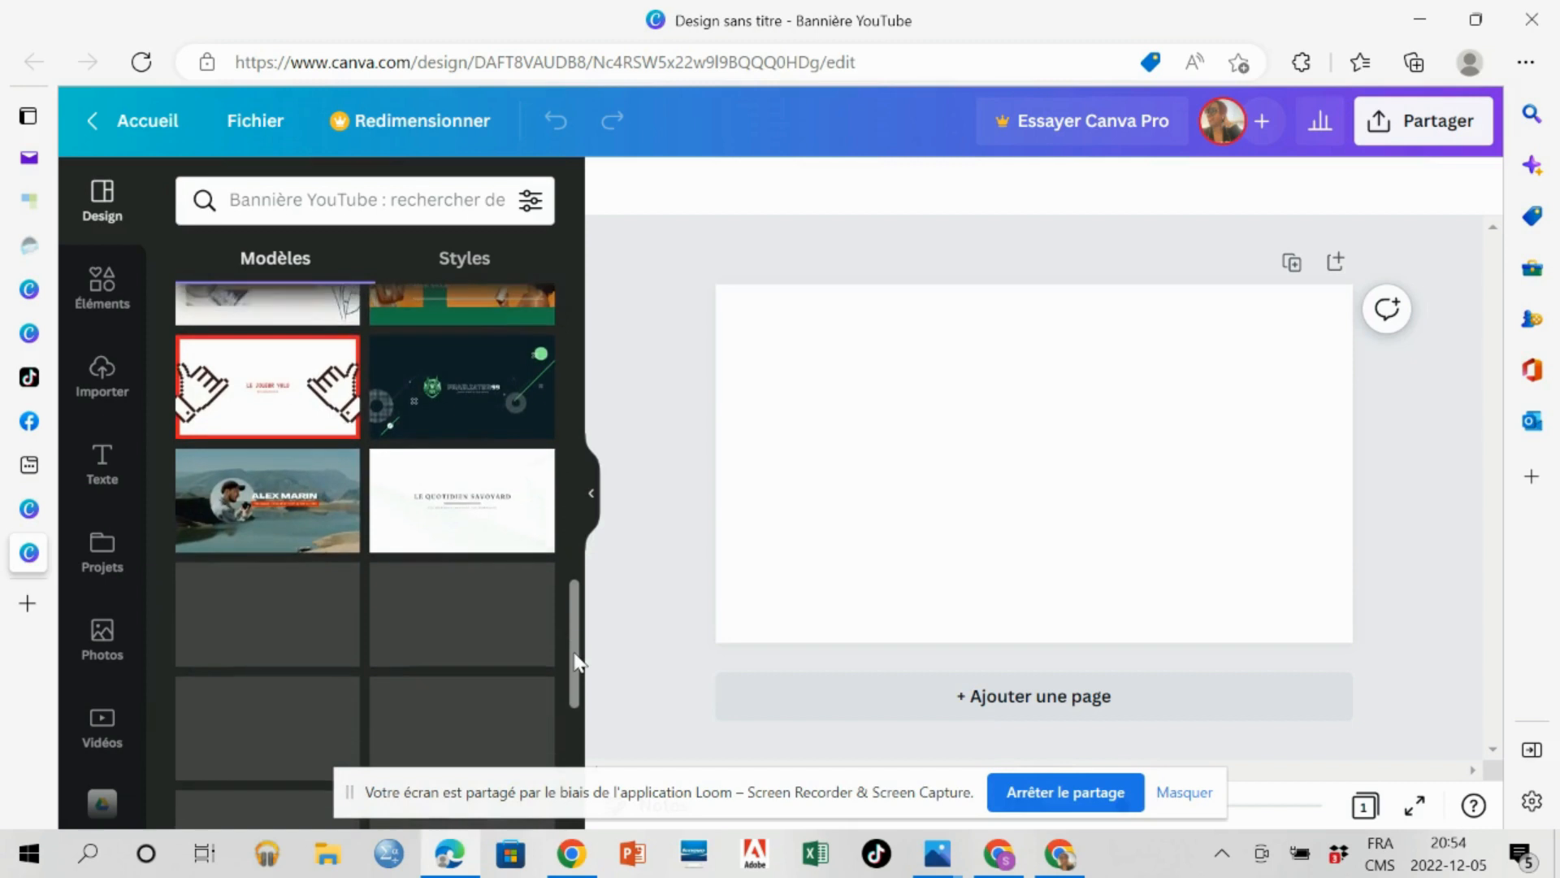
{"action": "left_click", "coordinate": [277, 517]}
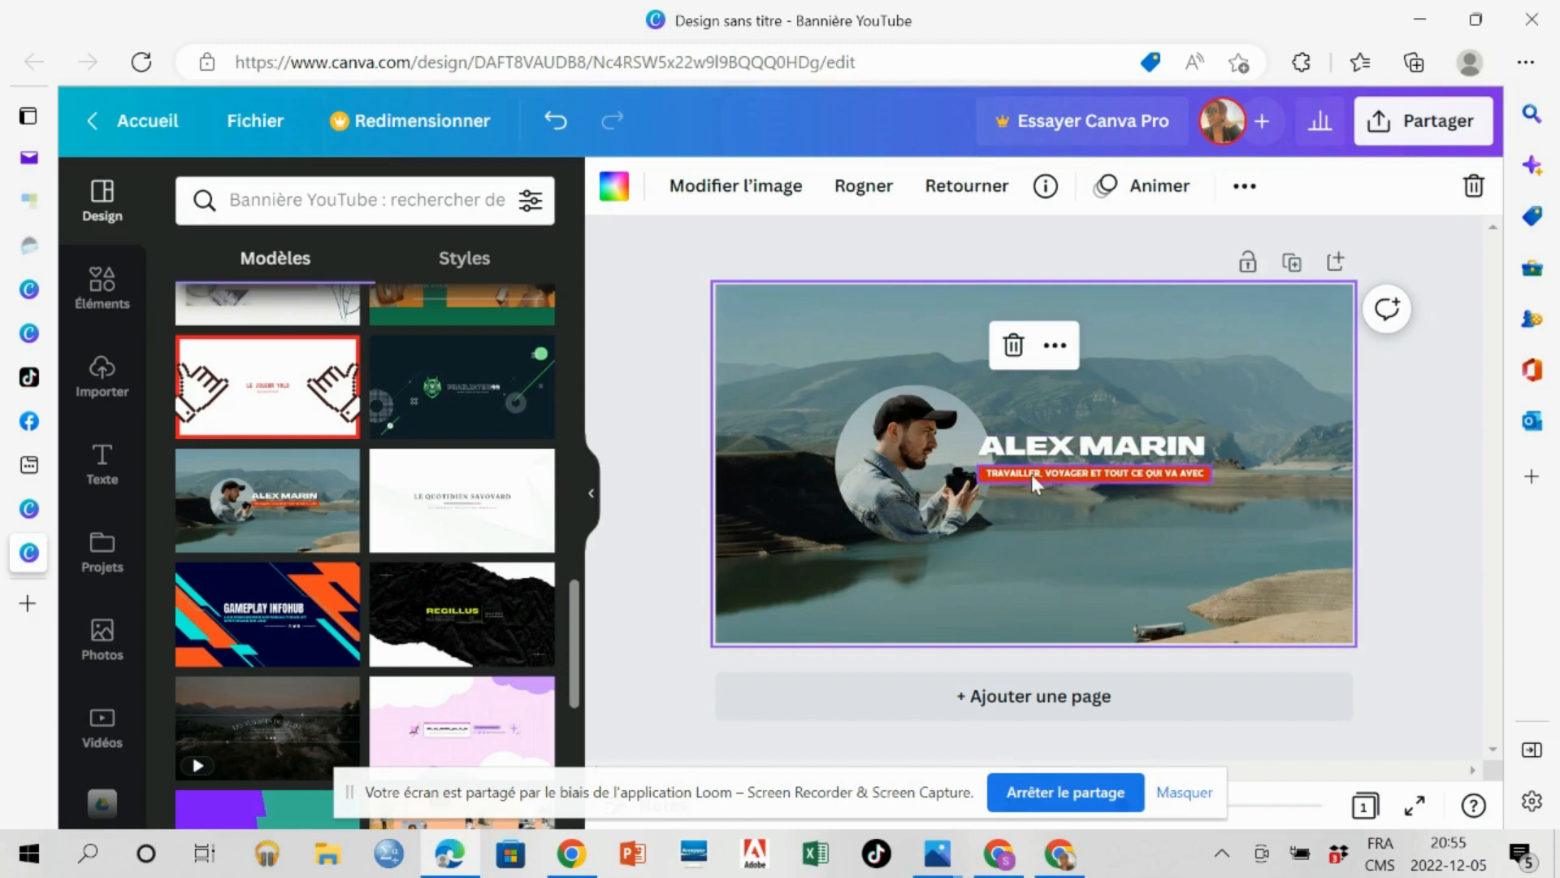
Shrink the round portrait and reposition it beside the title so that it no longer overlaps the text.
{"action": "left_click", "coordinate": [950, 486]}
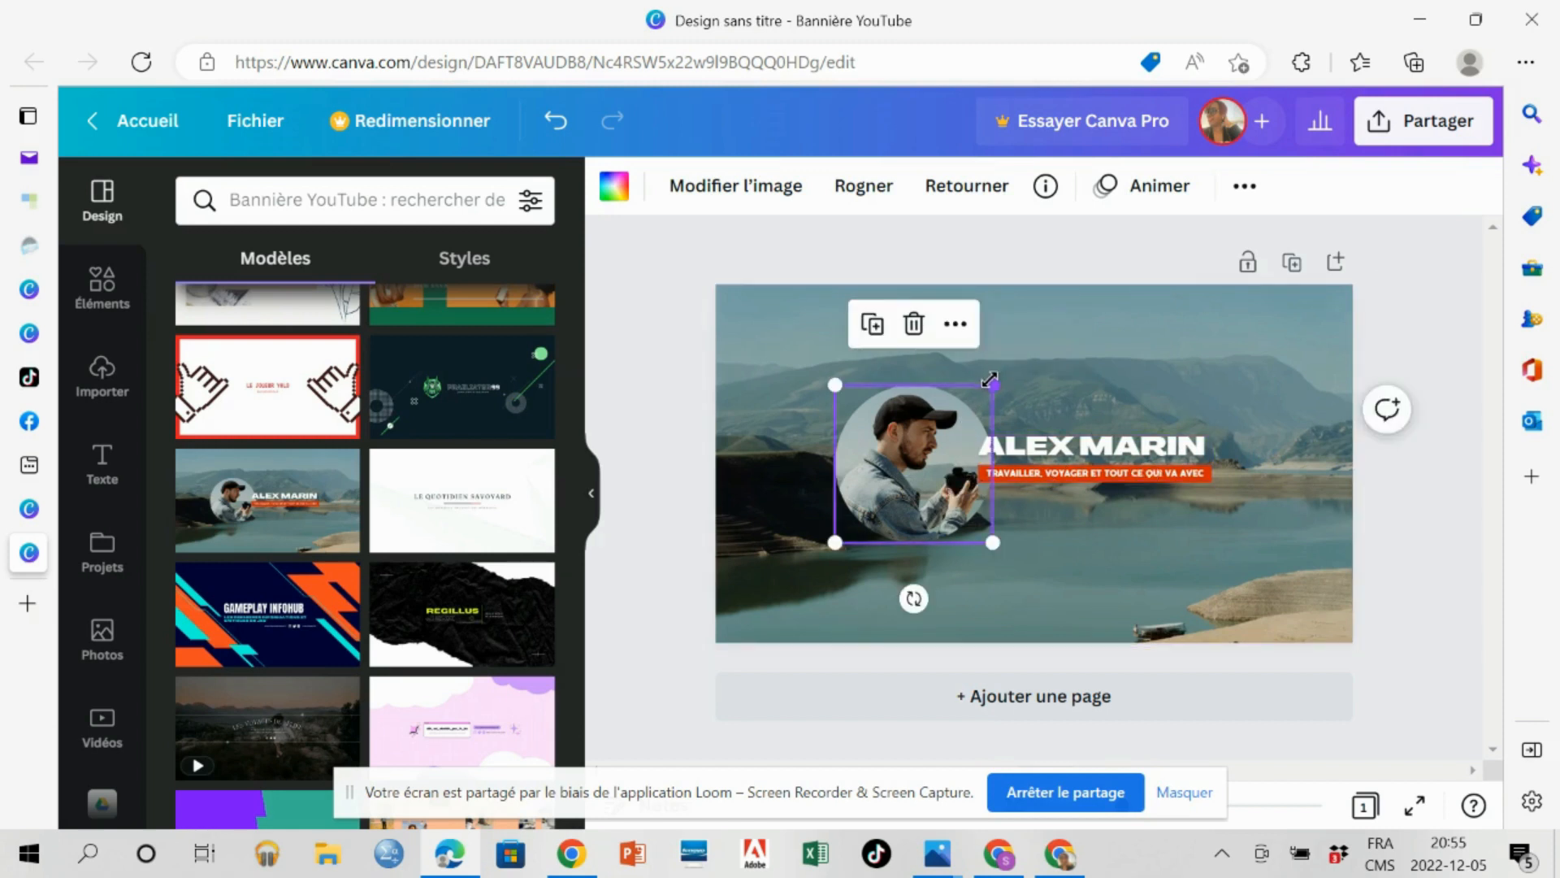
{"action": "left_click_drag", "start_coordinate": [990, 382], "coordinate": [956, 421]}
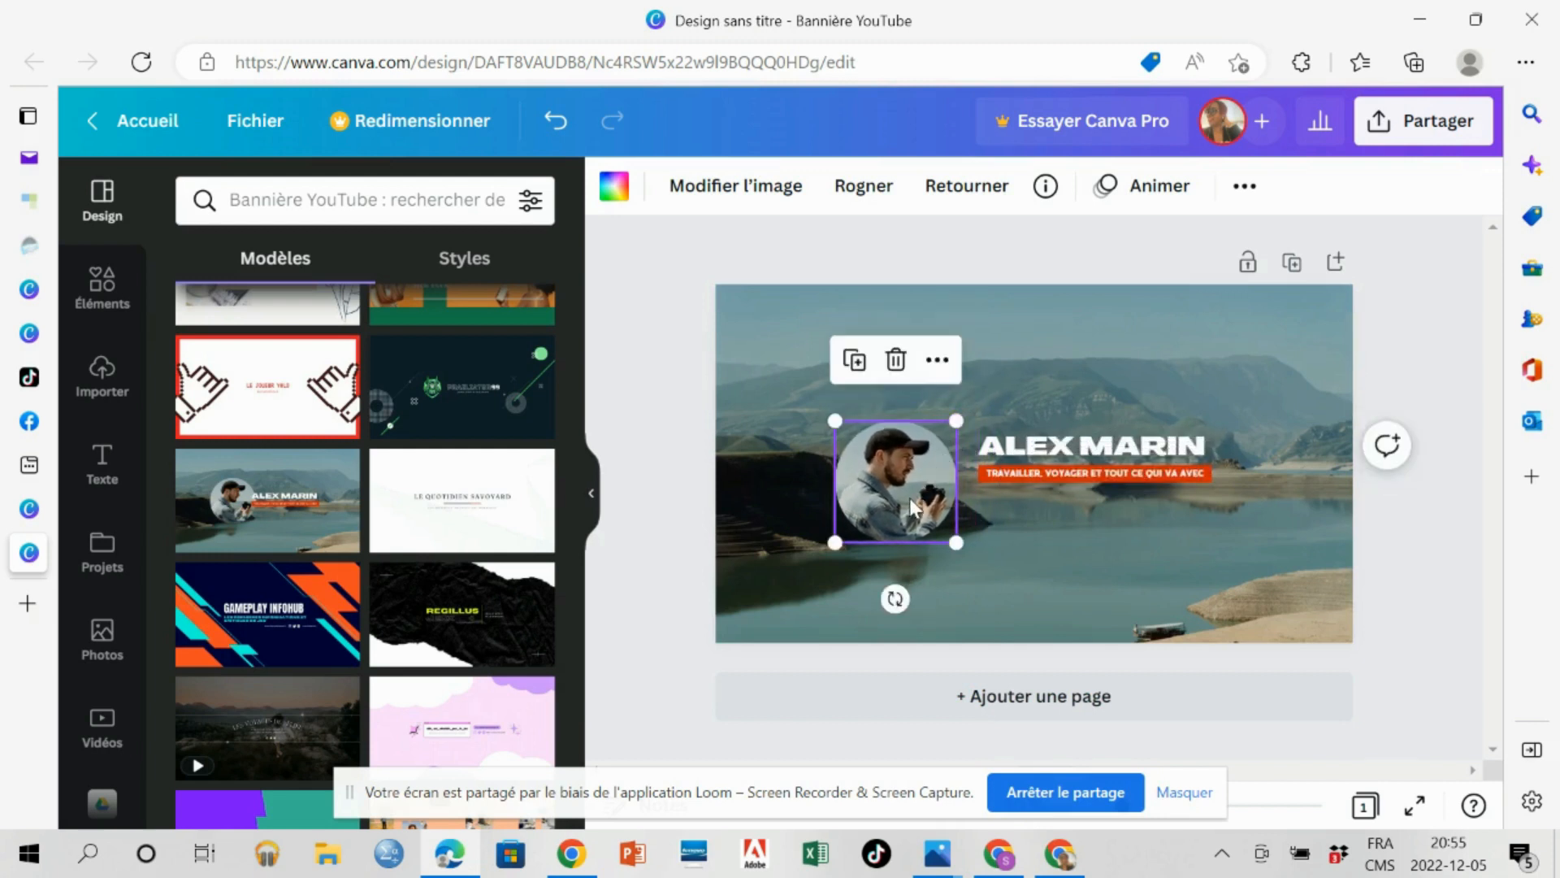
{"action": "left_click_drag", "start_coordinate": [907, 499], "coordinate": [918, 481]}
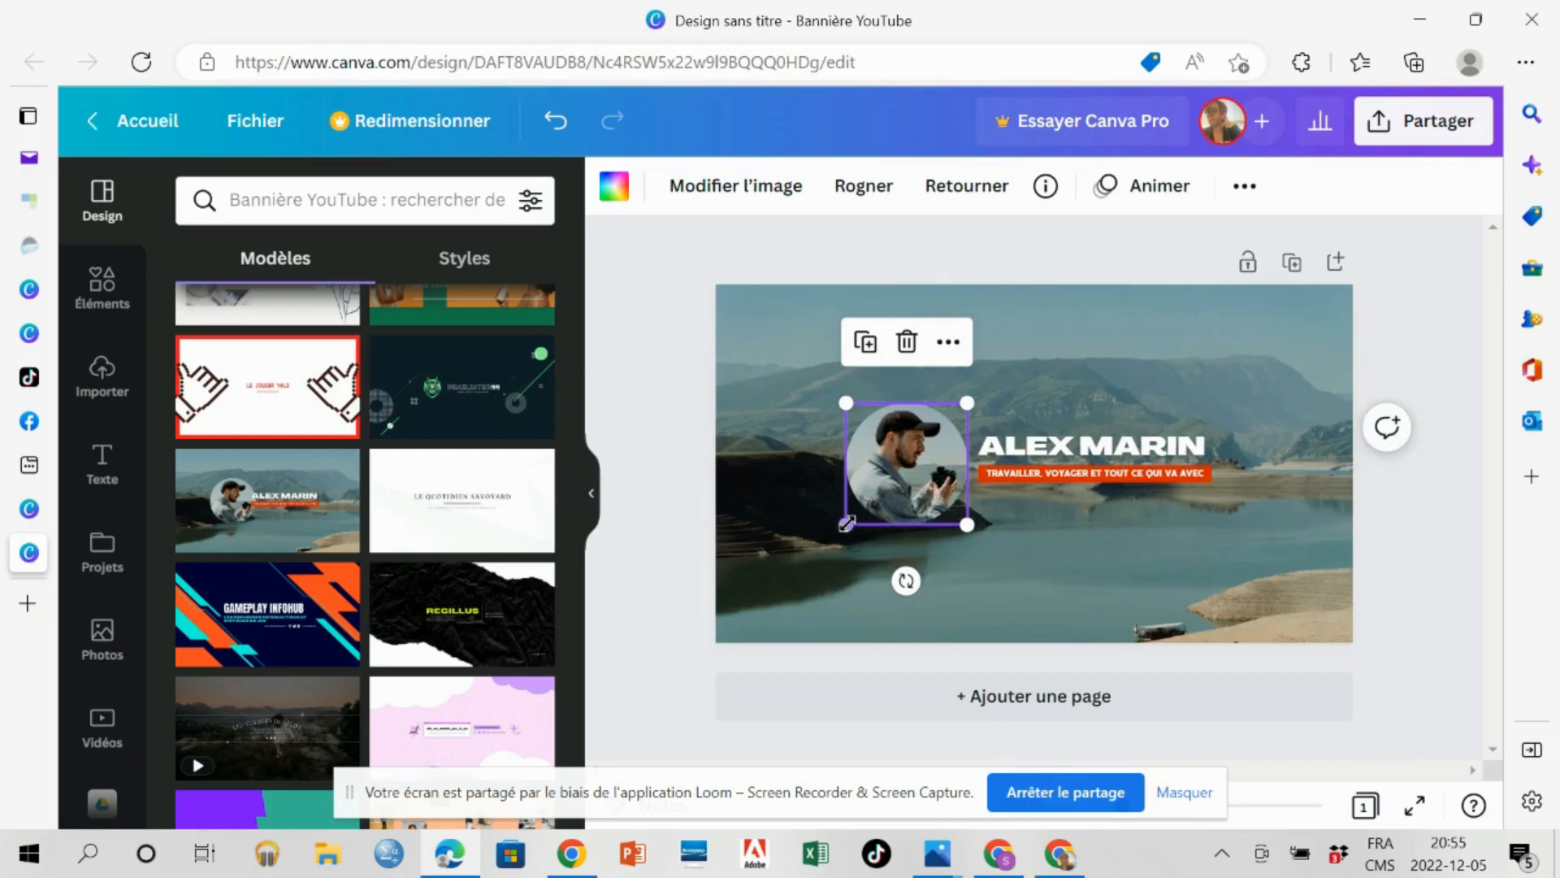
{"action": "left_click_drag", "start_coordinate": [846, 523], "coordinate": [856, 513]}
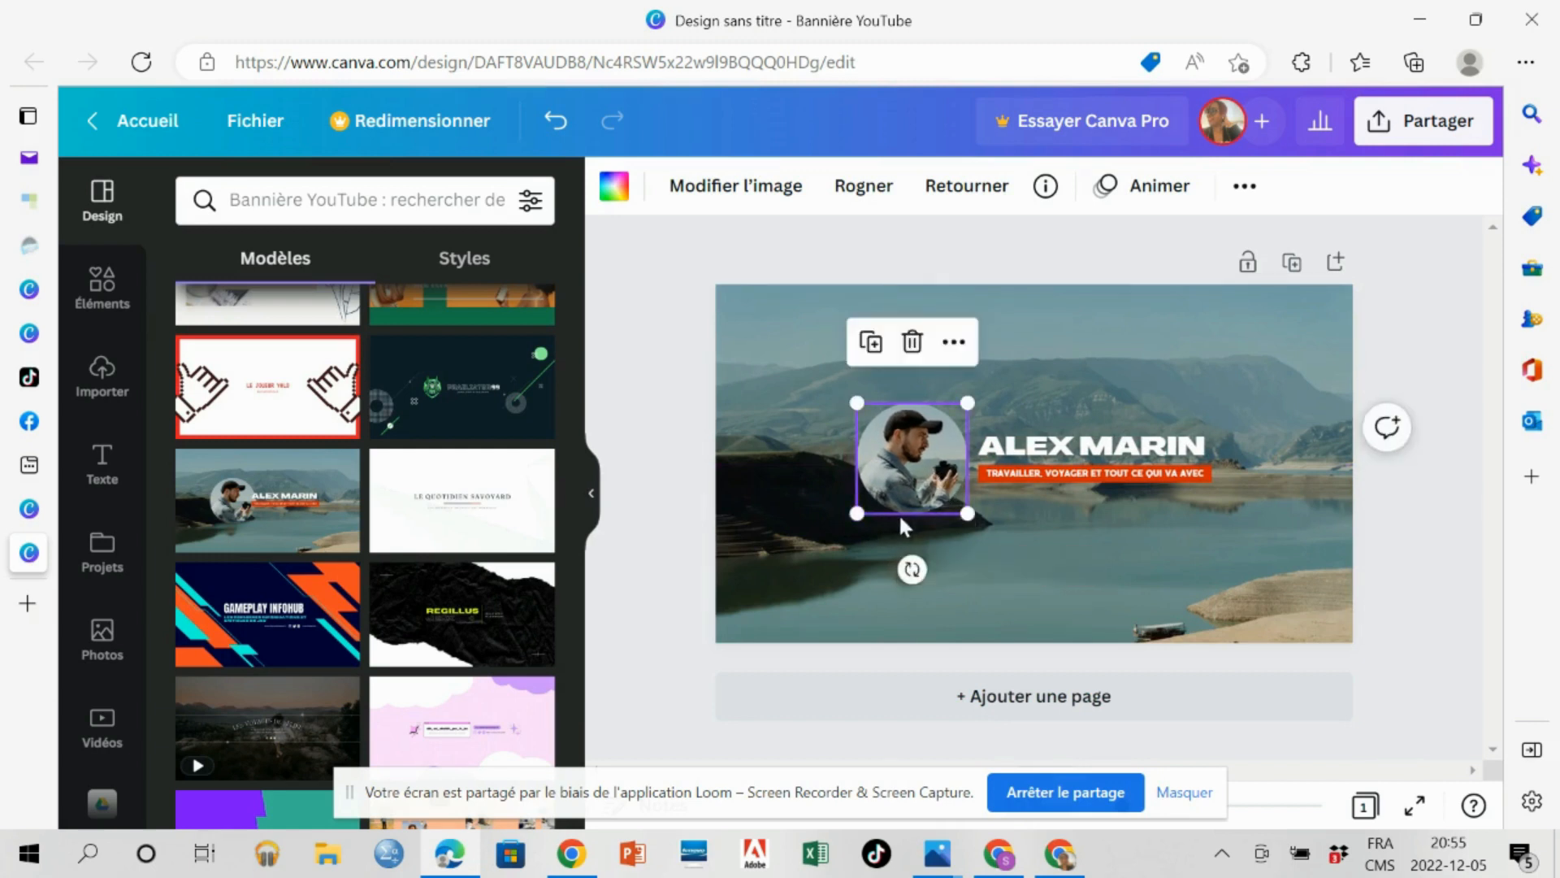
{"action": "left_click_drag", "start_coordinate": [968, 515], "coordinate": [957, 505]}
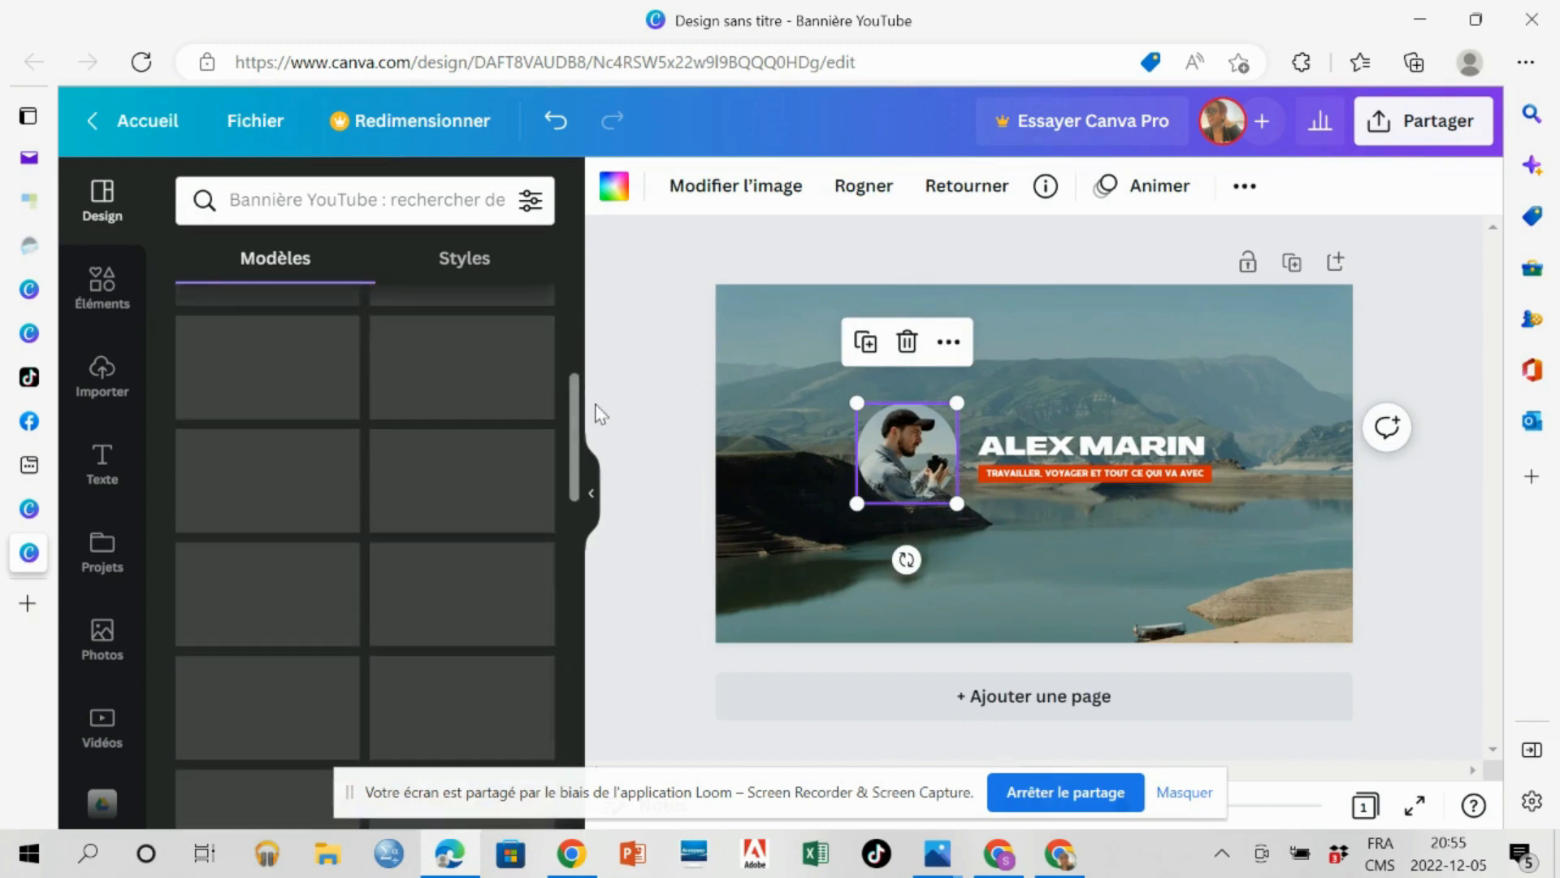
Replace the round portrait with the imported photo of the woman in the coral jacket and nudge it slightly upward.
{"action": "left_click", "coordinate": [611, 189]}
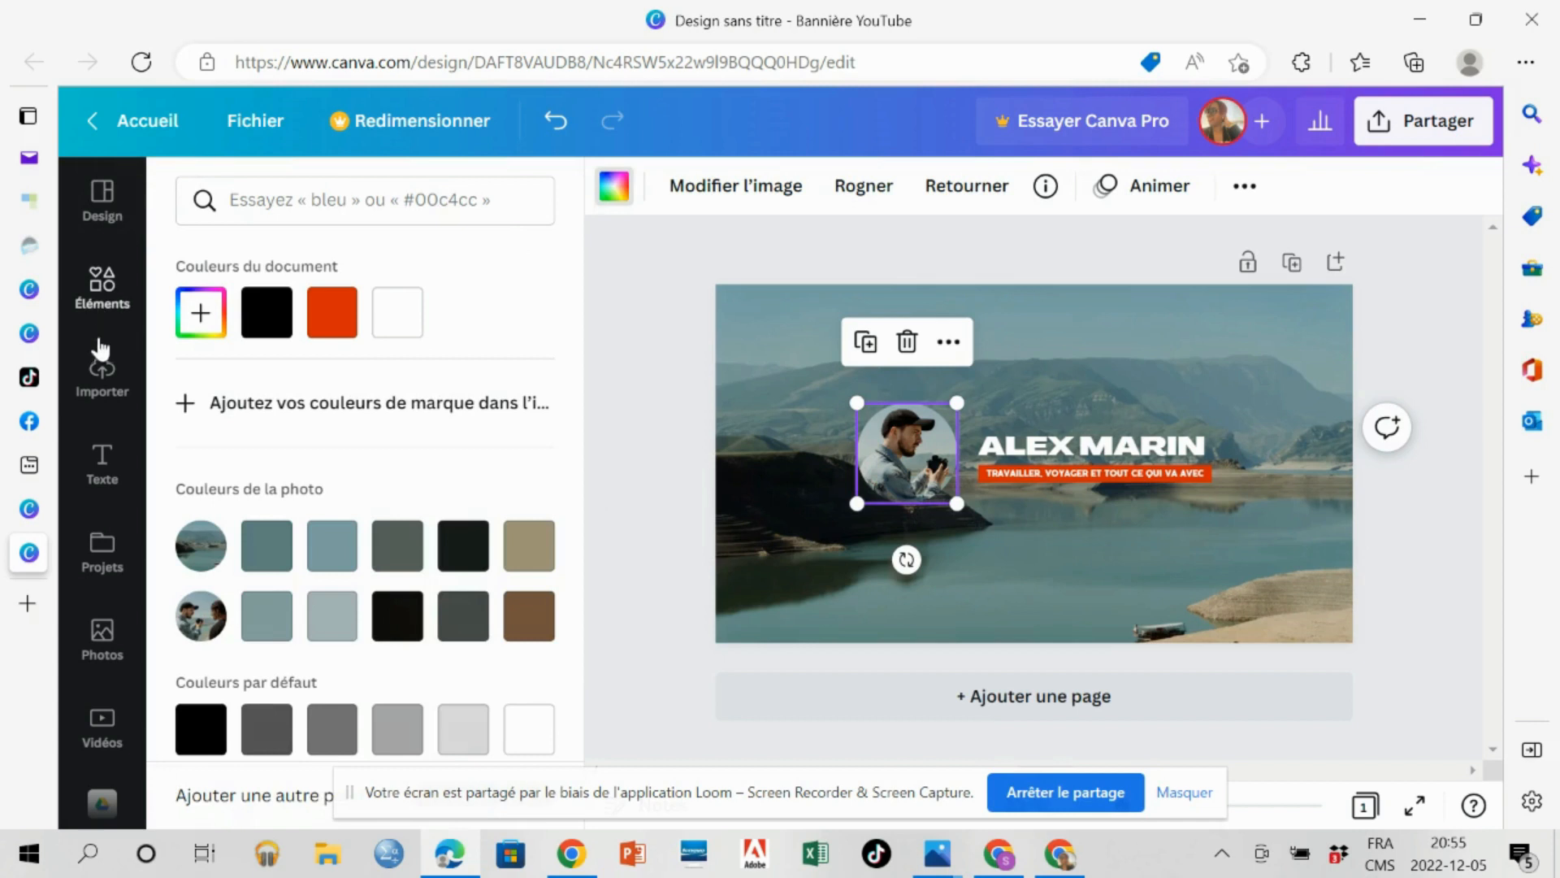
{"action": "left_click", "coordinate": [101, 375]}
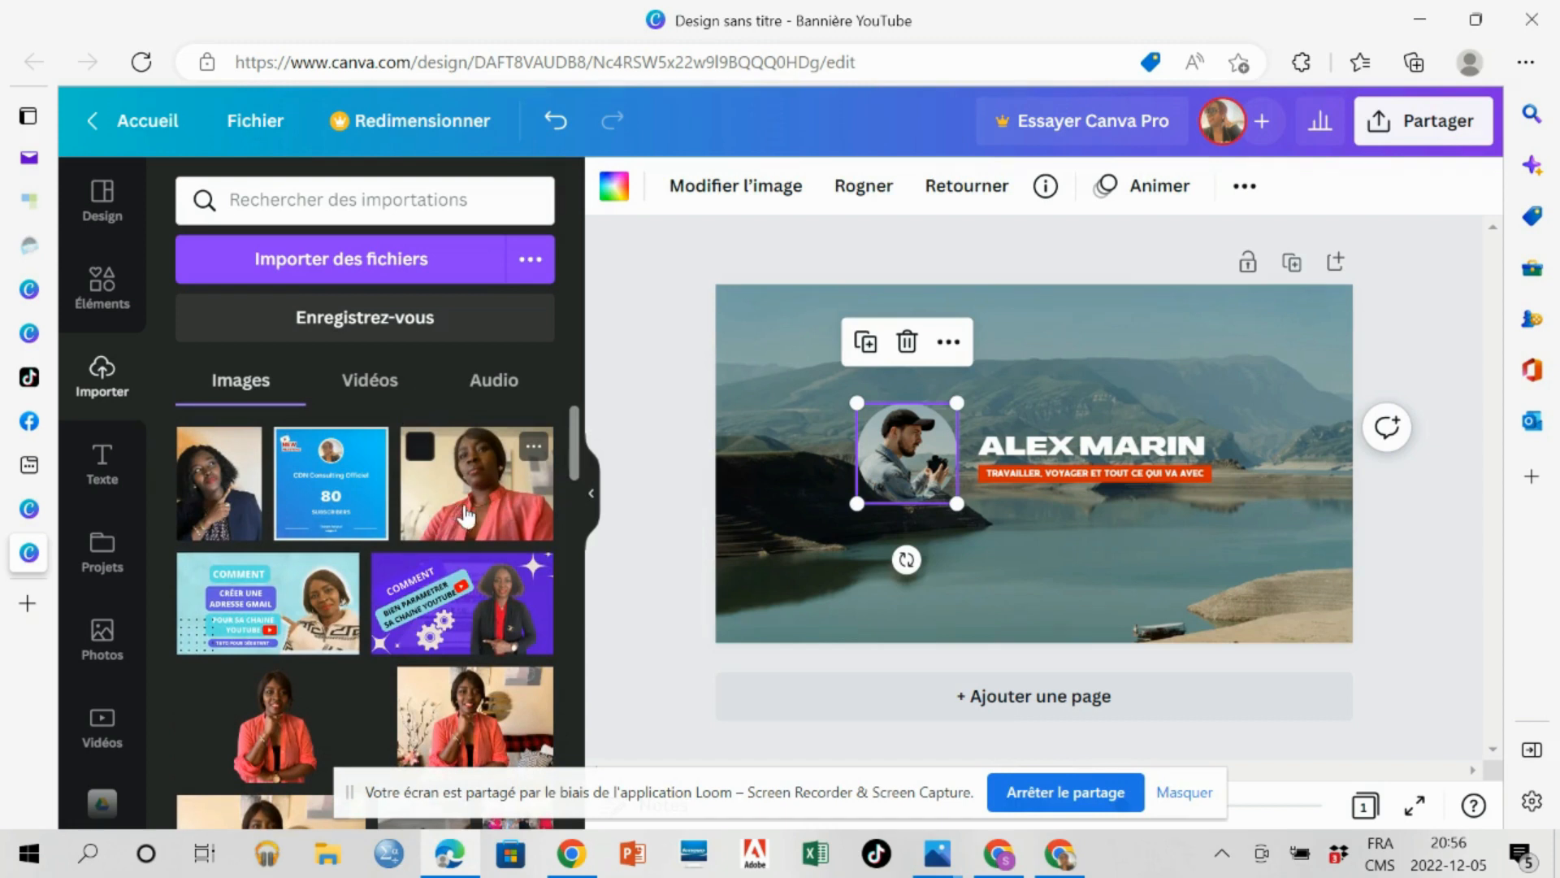
{"action": "left_click_drag", "start_coordinate": [466, 514], "coordinate": [897, 478]}
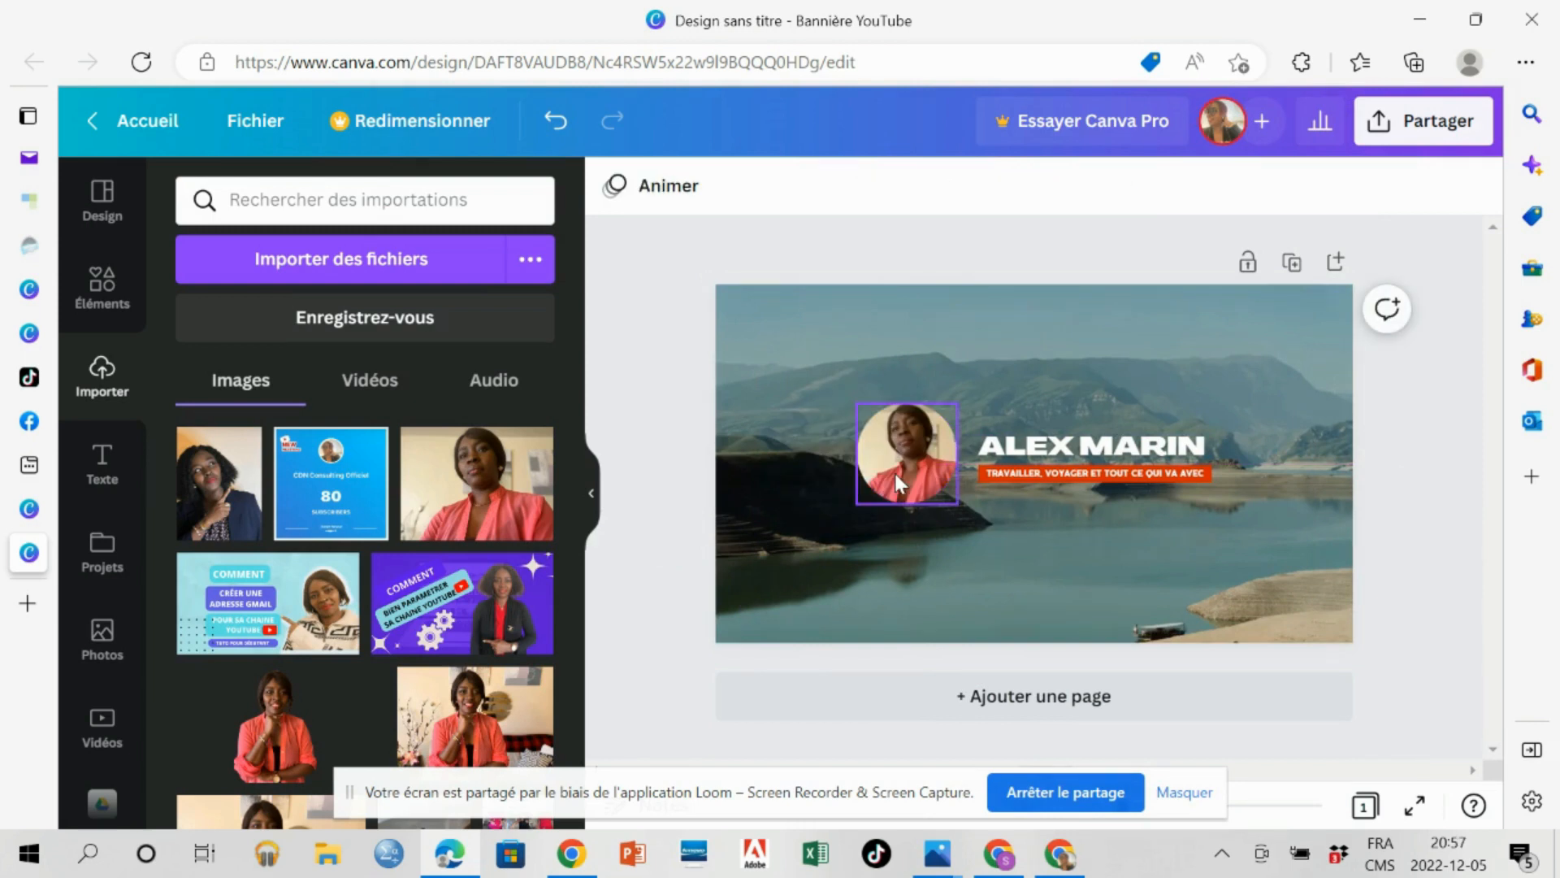
{"action": "left_click", "coordinate": [896, 475]}
{"action": "left_click_drag", "start_coordinate": [895, 474], "coordinate": [897, 481]}
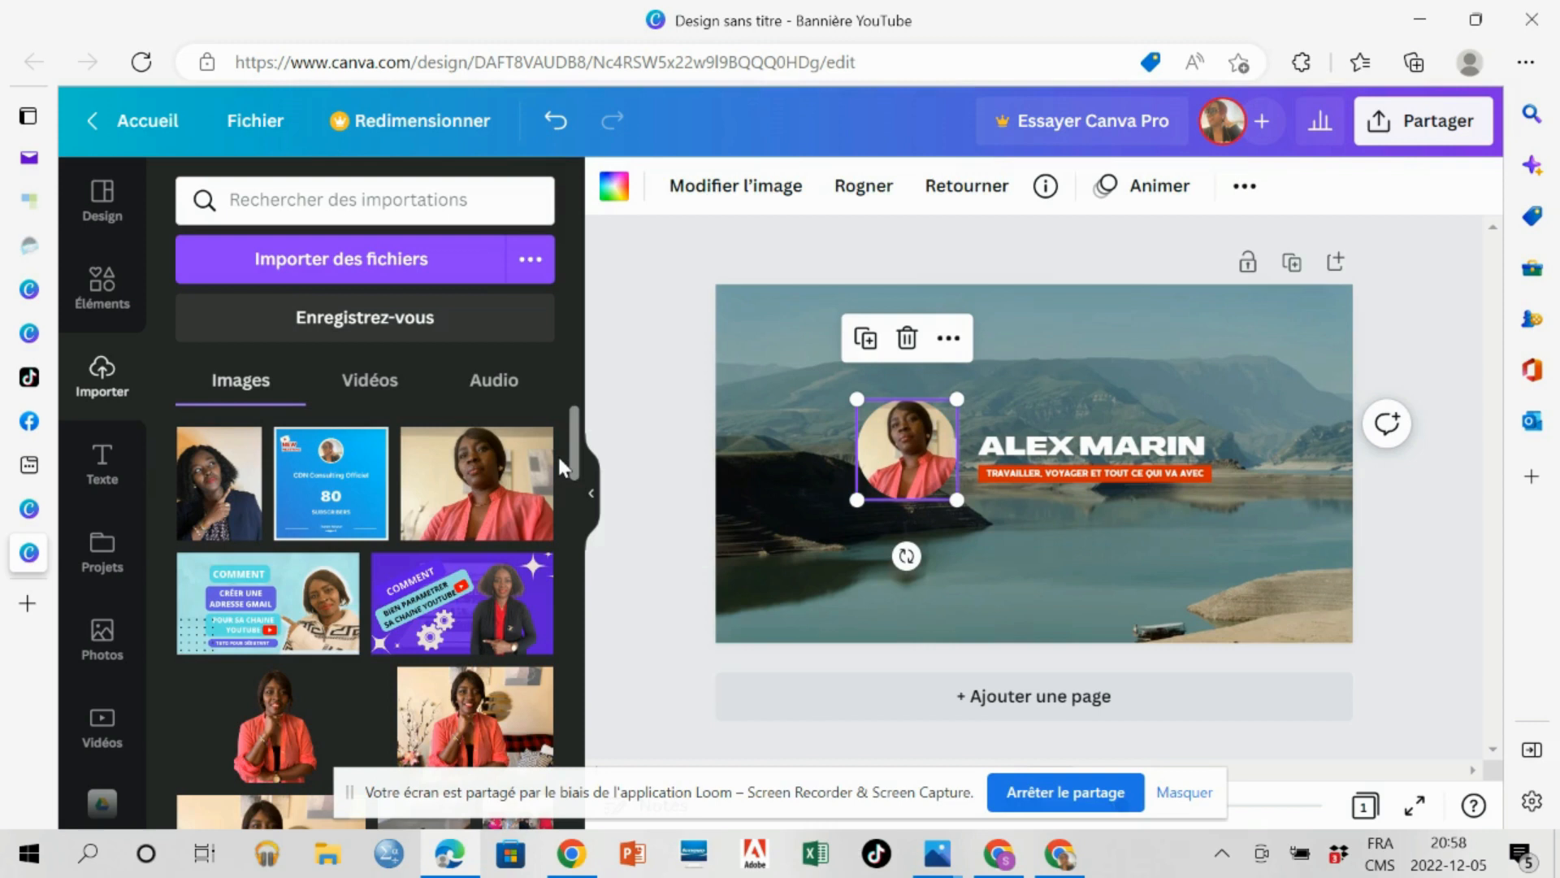
Replace the banner's title text with "CDN OFFICIEL".
{"action": "left_click", "coordinate": [1028, 447]}
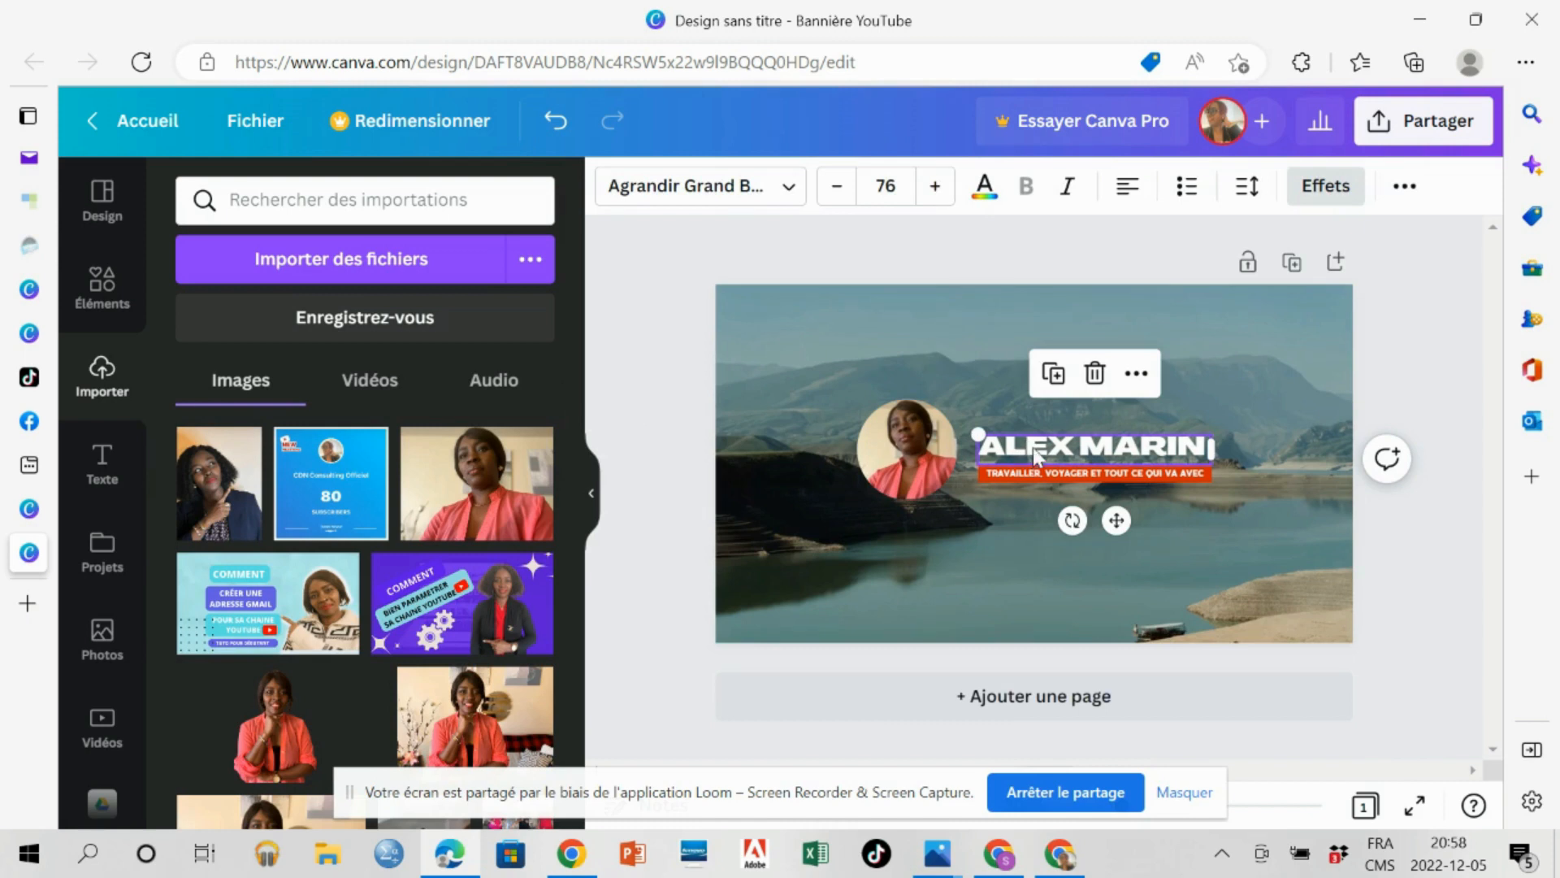
{"action": "double_click", "coordinate": [1032, 447]}
{"action": "type", "text": "C"}
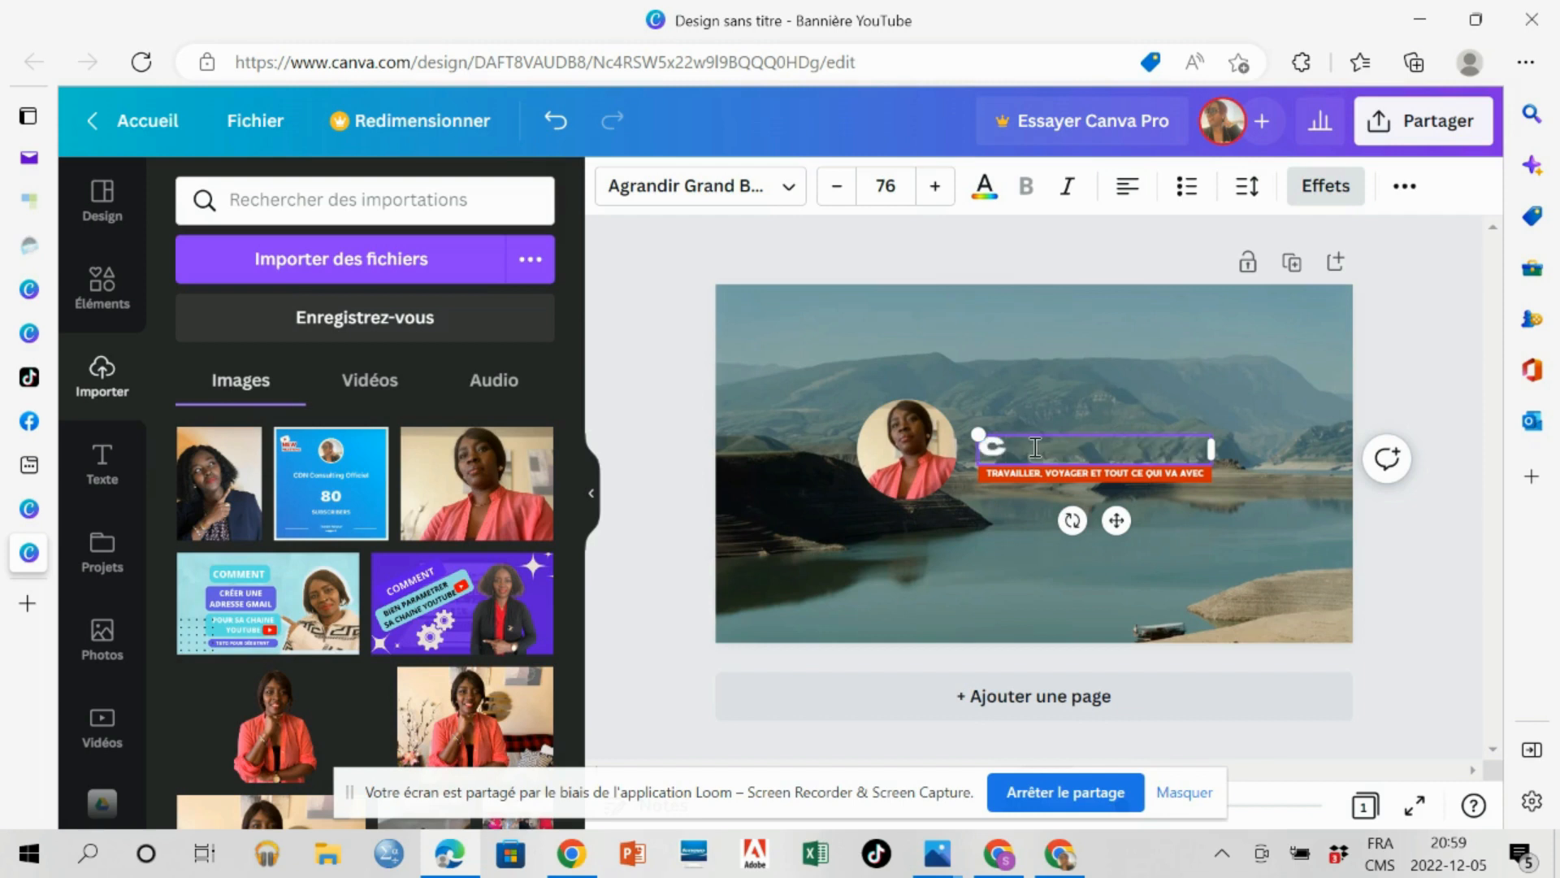
{"action": "type", "text": "HARLINE"}
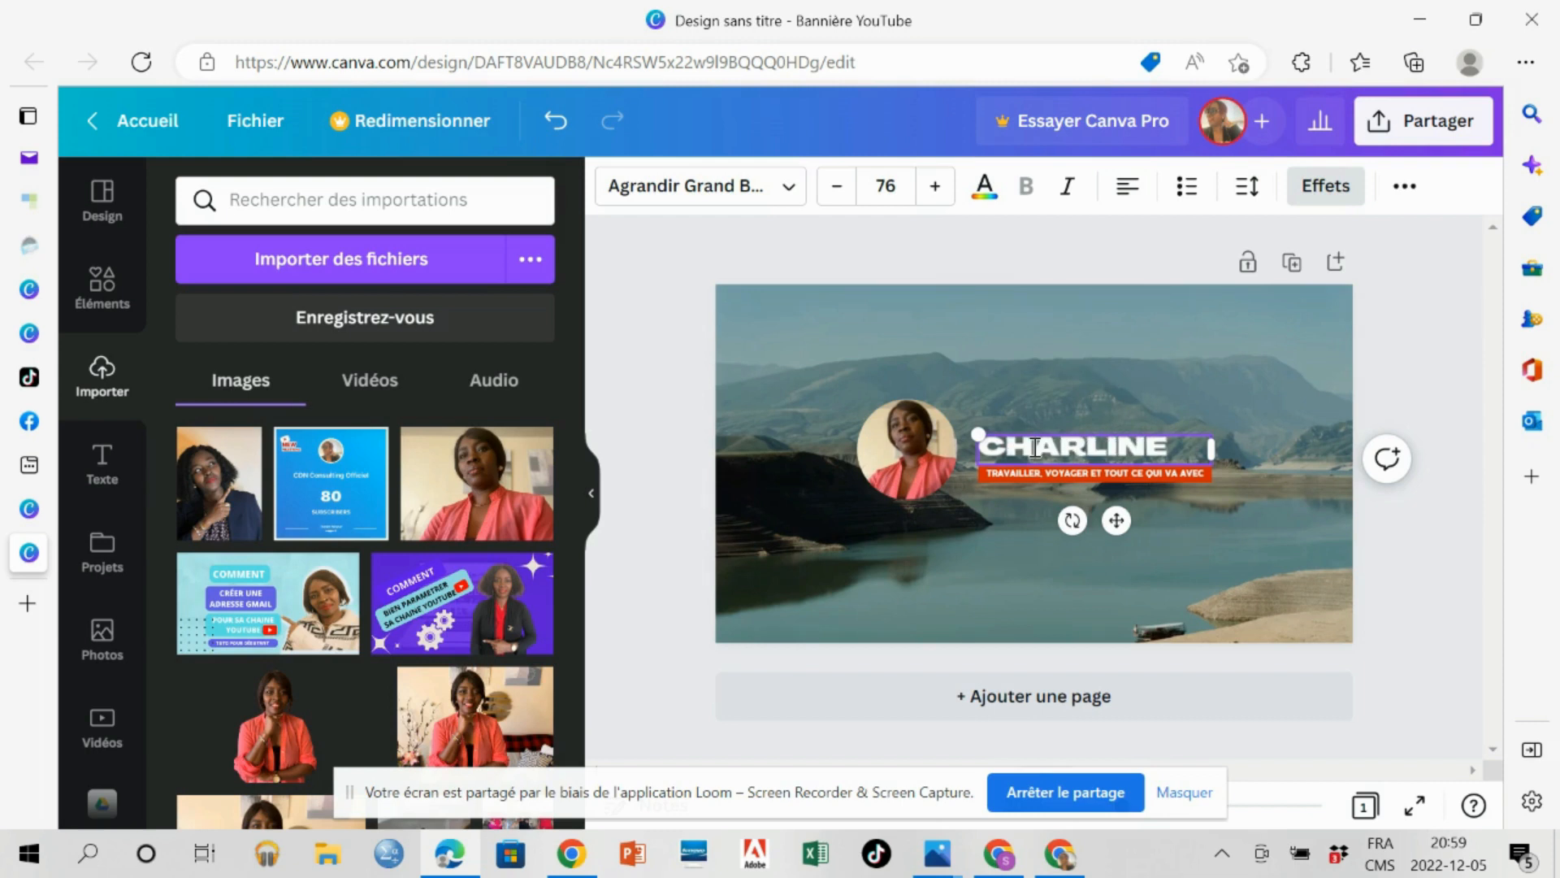
{"action": "key", "text": "BackSpace"}
{"action": "key", "text": "BackSpace"}
{"action": "key", "text": "BackSpace"}
{"action": "key", "text": "BackSpace"}
{"action": "key", "text": "BackSpace"}
{"action": "key", "text": "BackSpace"}
{"action": "key", "text": "BackSpace"}
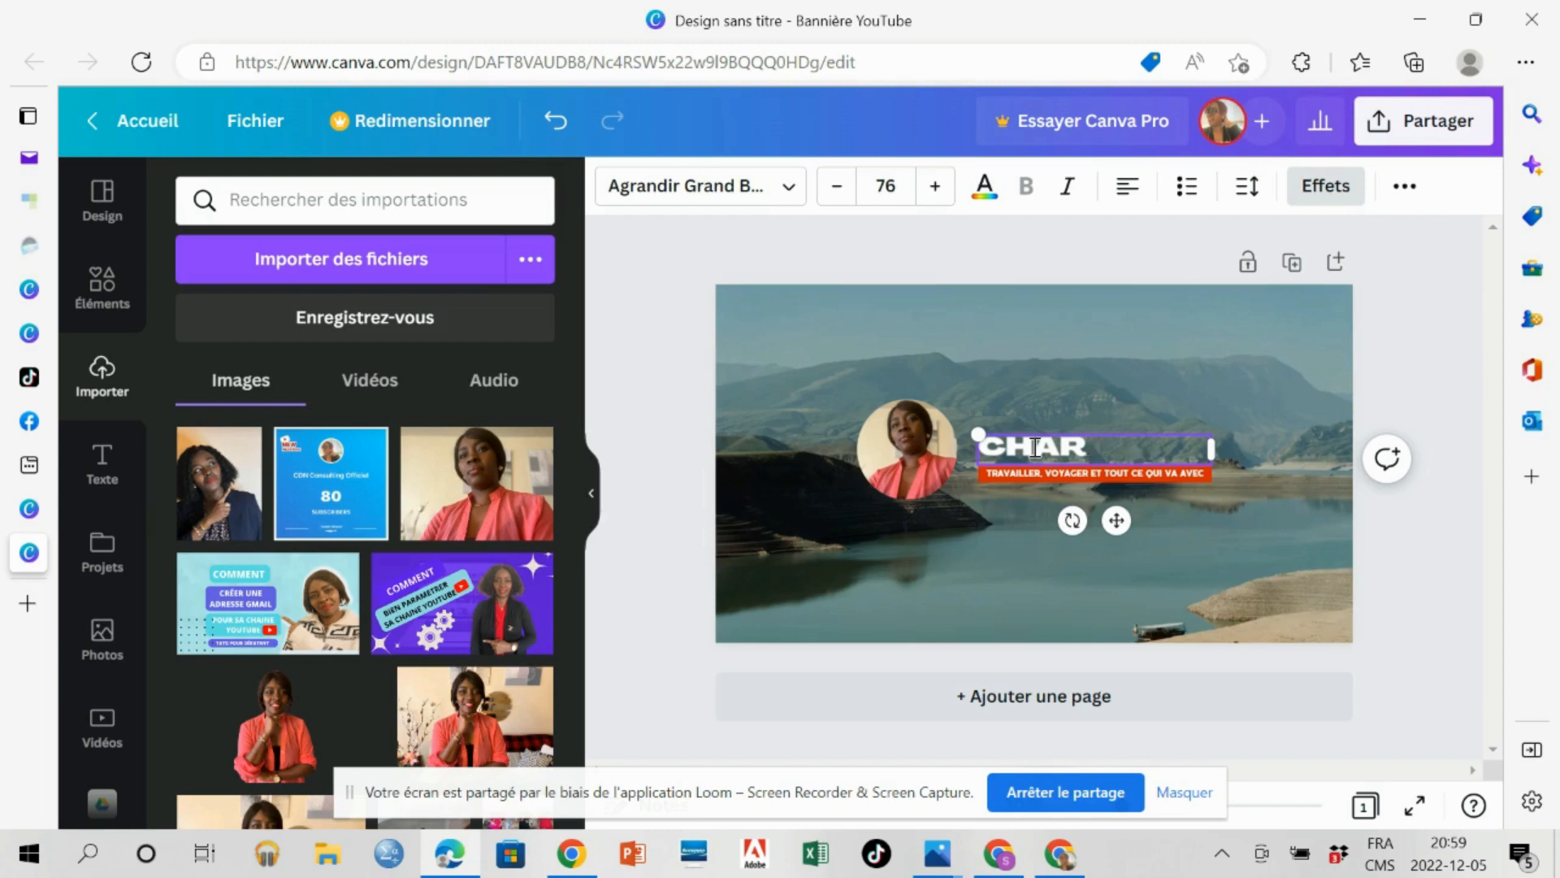
{"action": "type", "text": "DN"}
{"action": "key", "text": "BackSpace"}
{"action": "key", "text": "BackSpace"}
{"action": "key", "text": "BackSpace"}
{"action": "type", "text": "CDN OFF"}
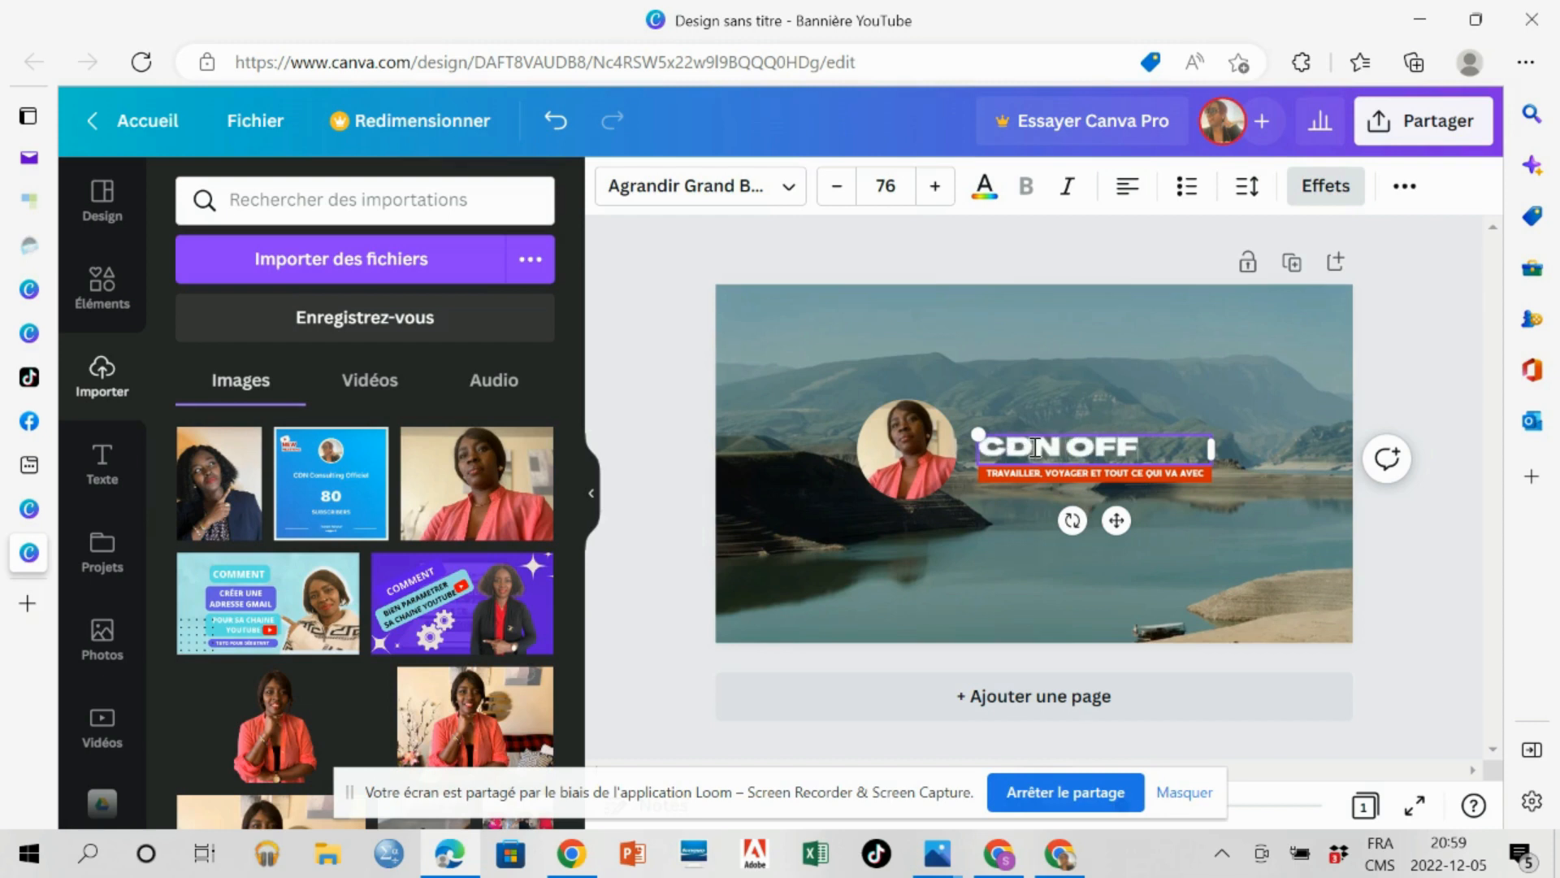
{"action": "type", "text": "ICIEL"}
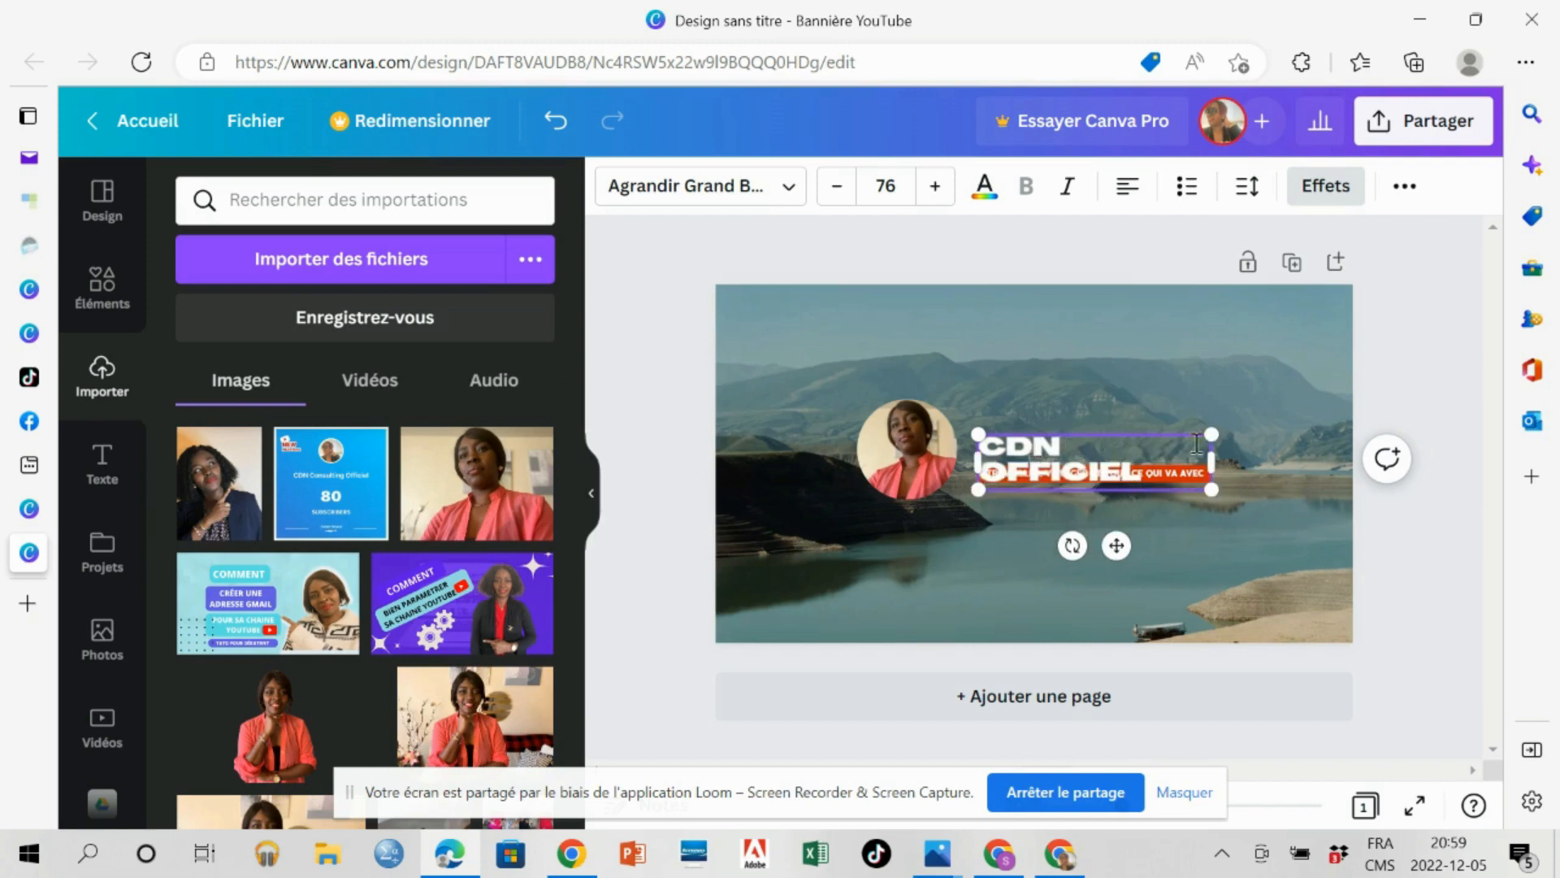
Widen the title's text box slightly and reduce its font size to 72 so the title fits on one line.
{"action": "left_click_drag", "start_coordinate": [1212, 459], "coordinate": [1220, 459]}
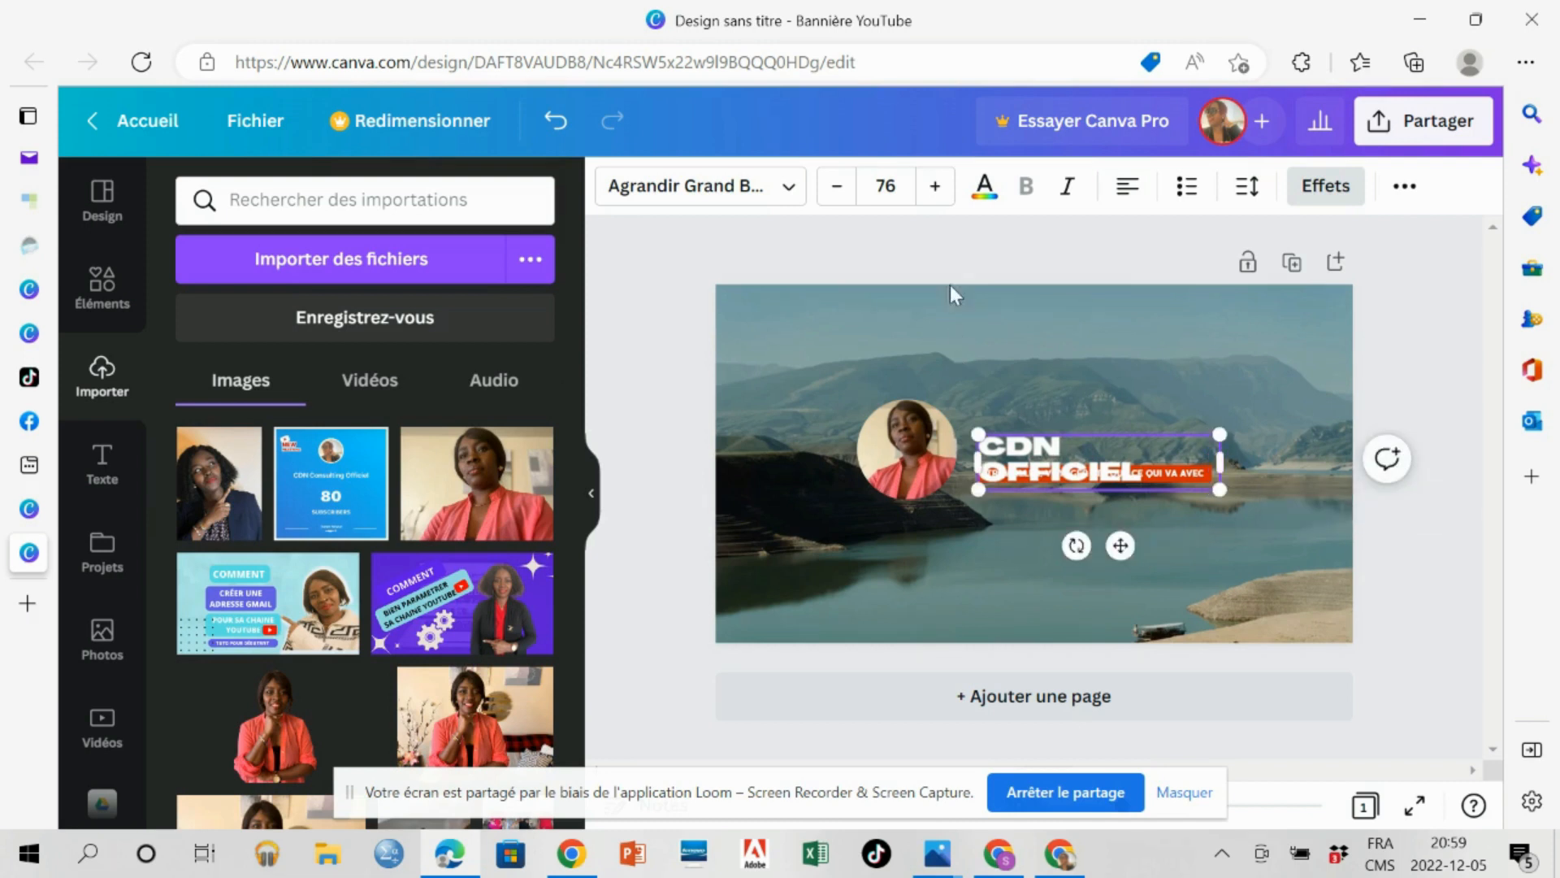
{"action": "left_click", "coordinate": [840, 193]}
{"action": "left_click", "coordinate": [837, 193]}
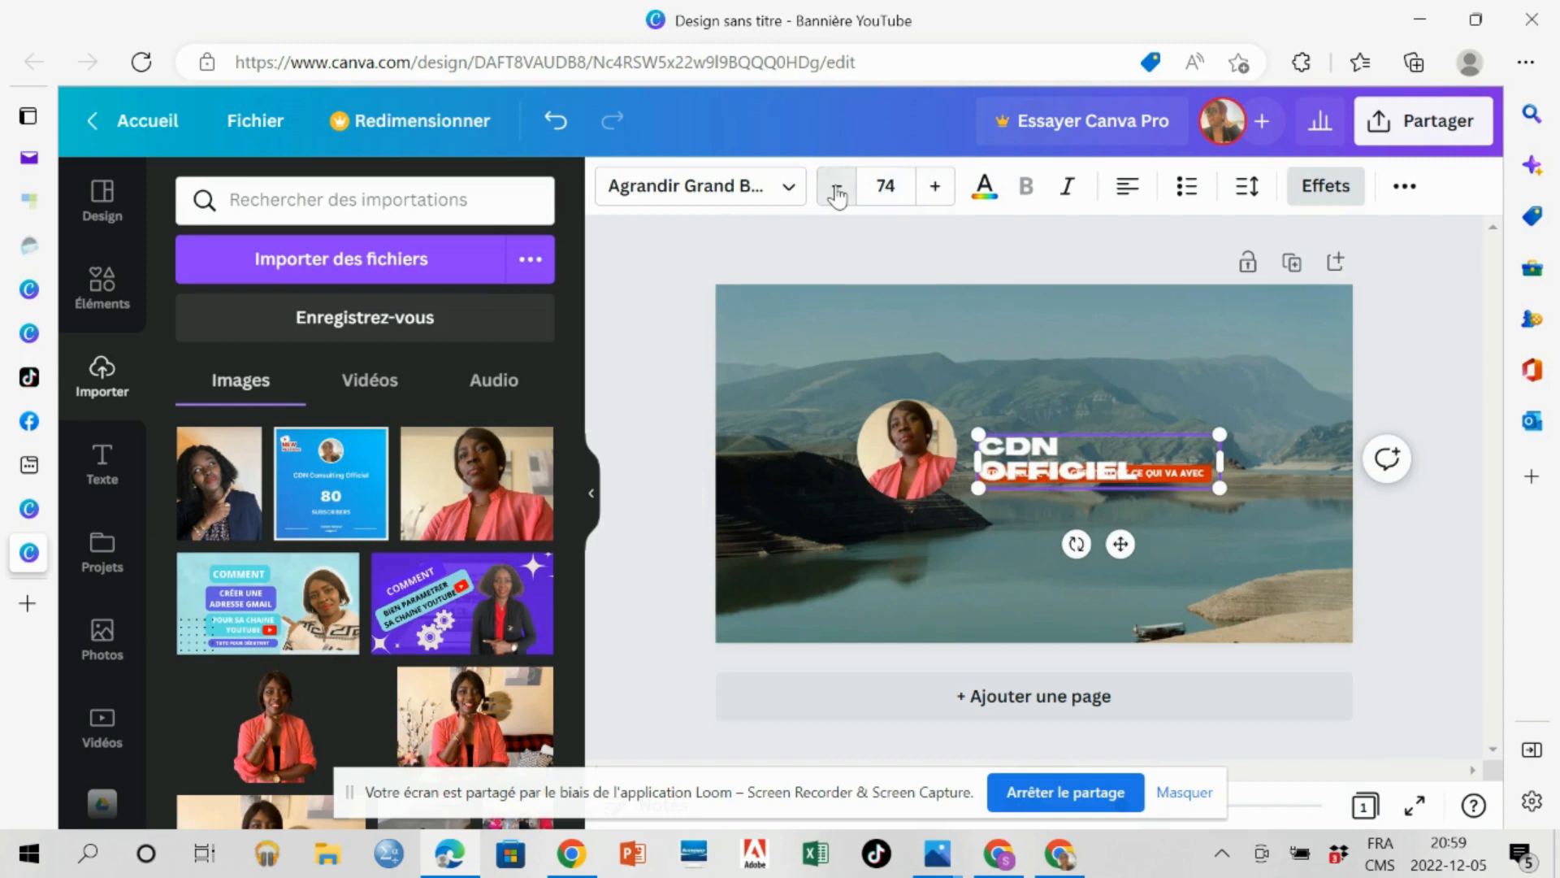
{"action": "left_click", "coordinate": [838, 193]}
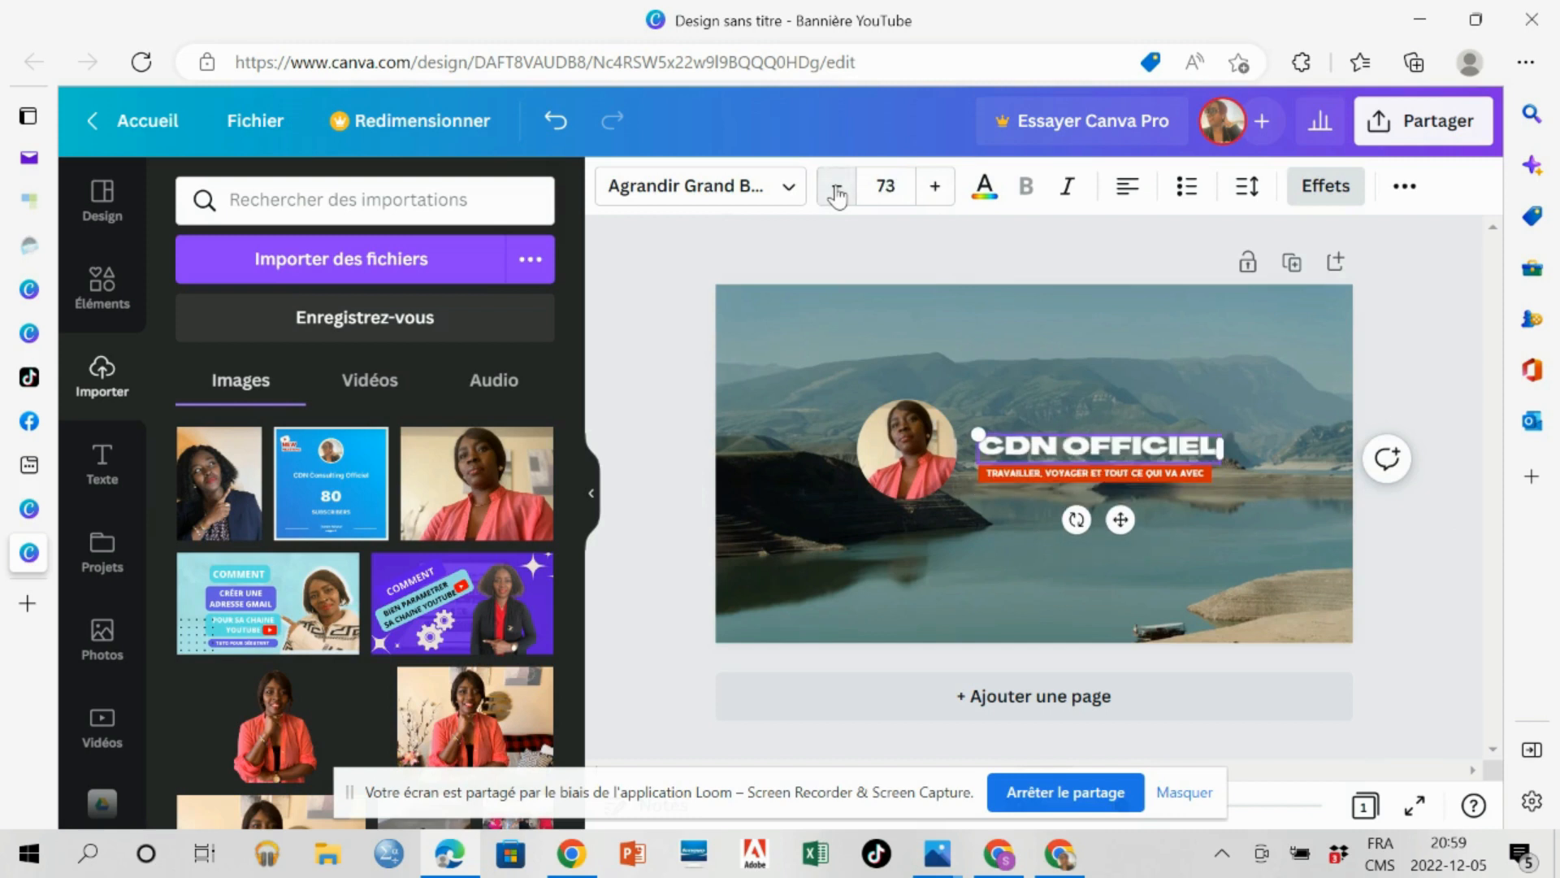
{"action": "left_click", "coordinate": [838, 194]}
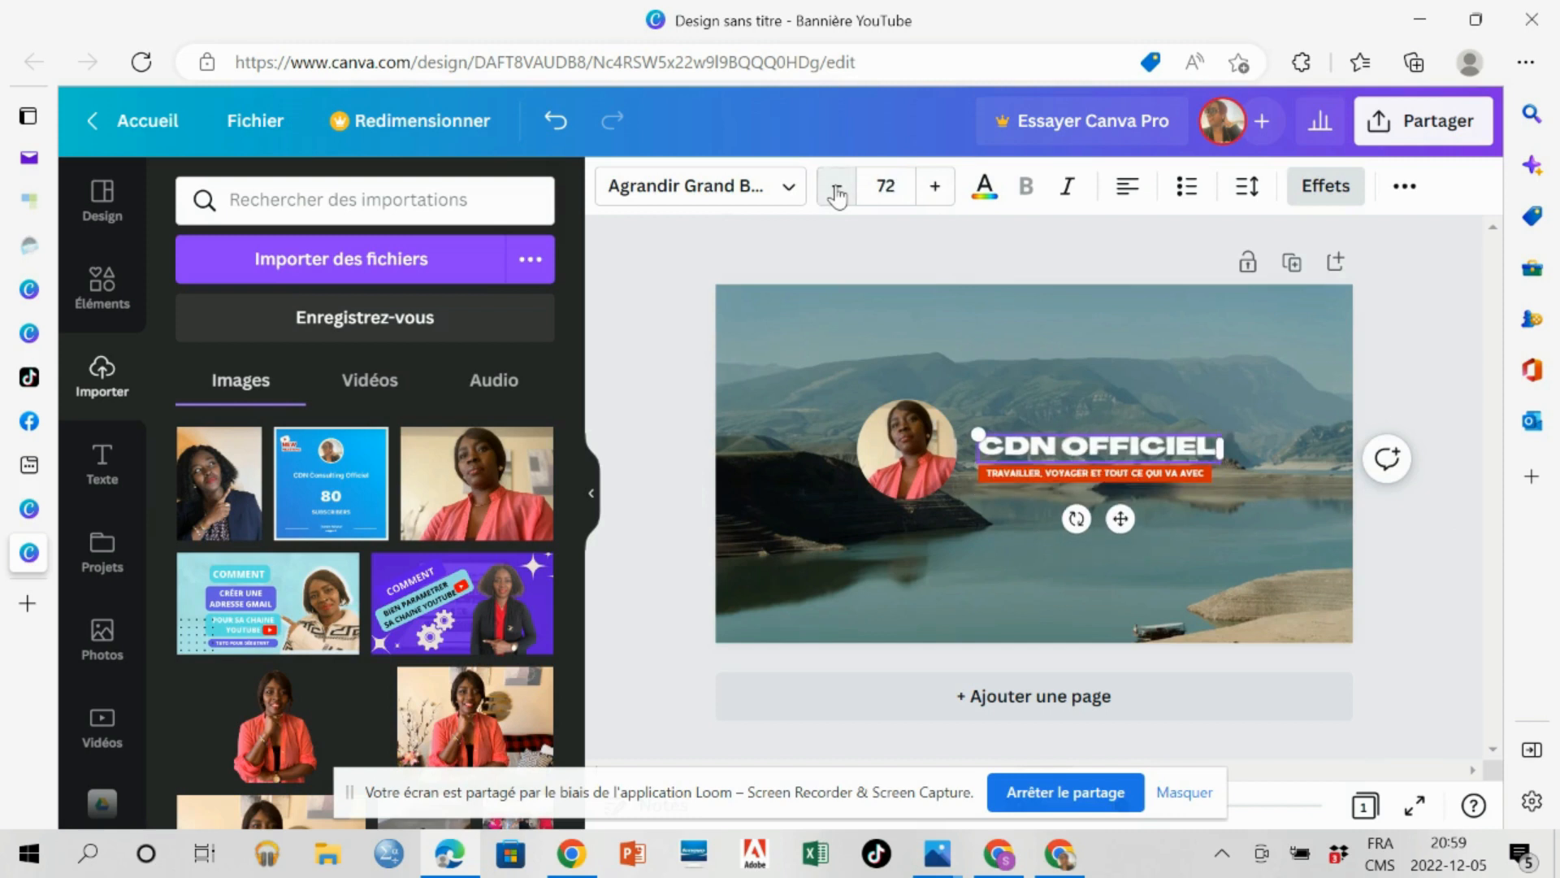
Replace the tagline in the orange bar below the title with "UNE VIDEO PAS SEMAINE".
{"action": "left_click", "coordinate": [1010, 474]}
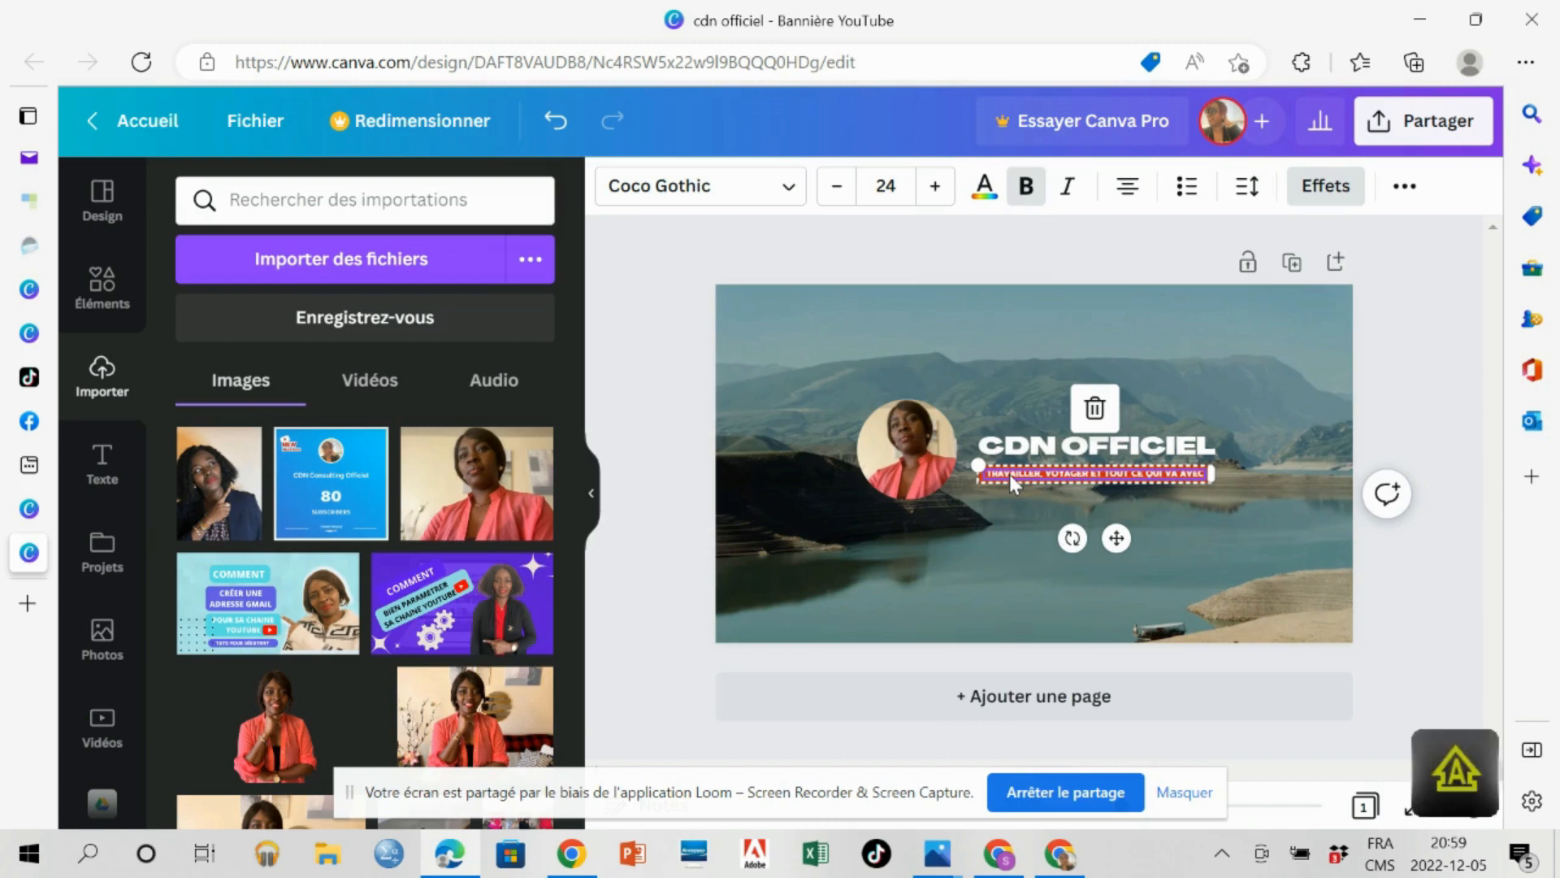
{"action": "left_click", "coordinate": [1021, 472]}
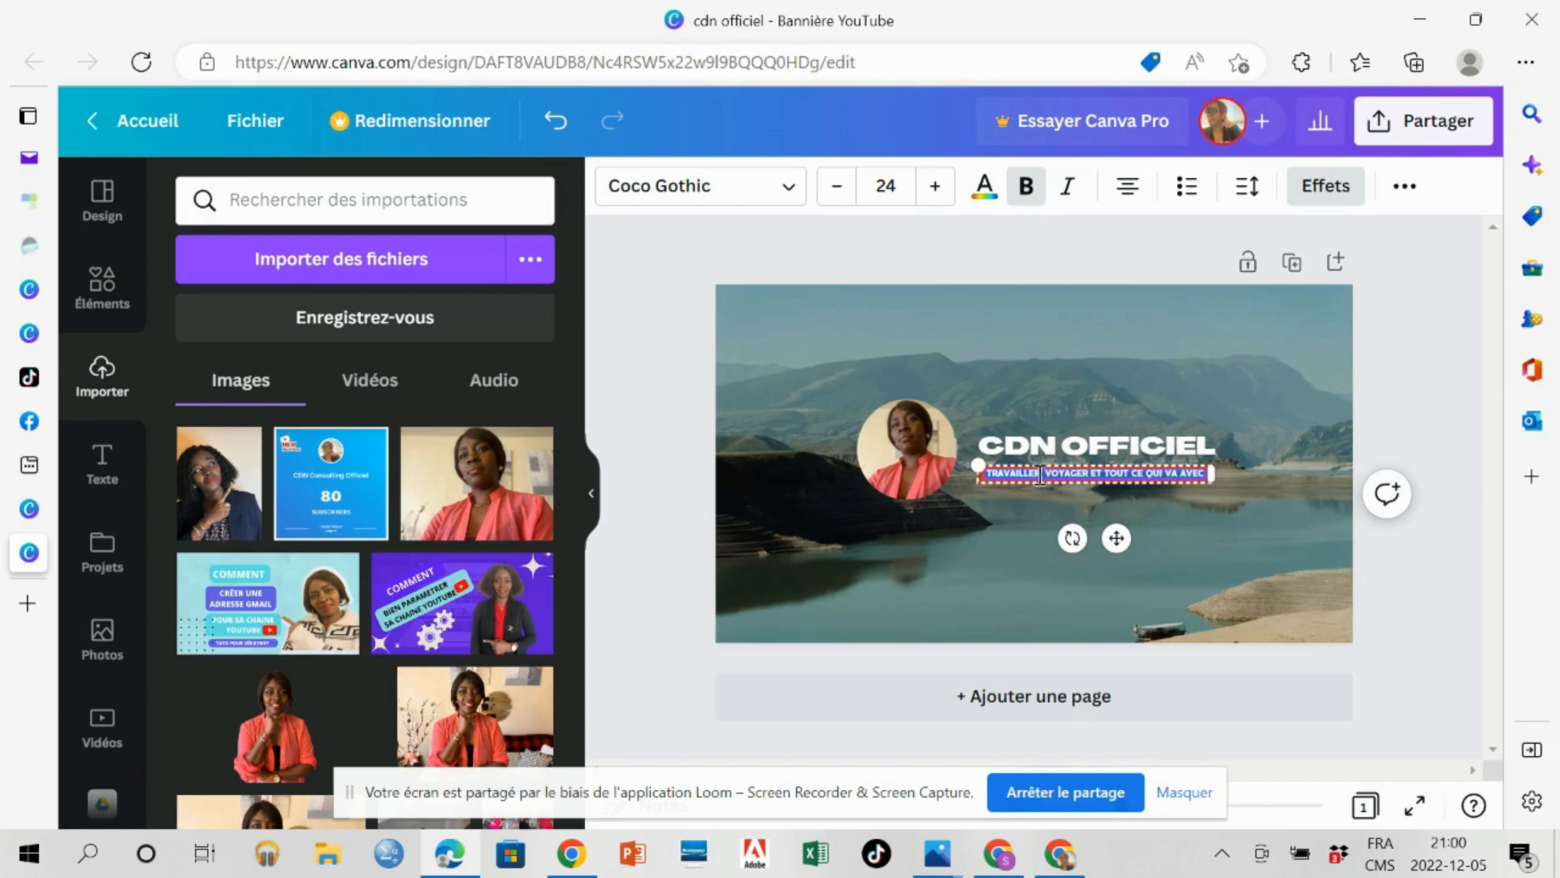
{"action": "type", "text": "v"}
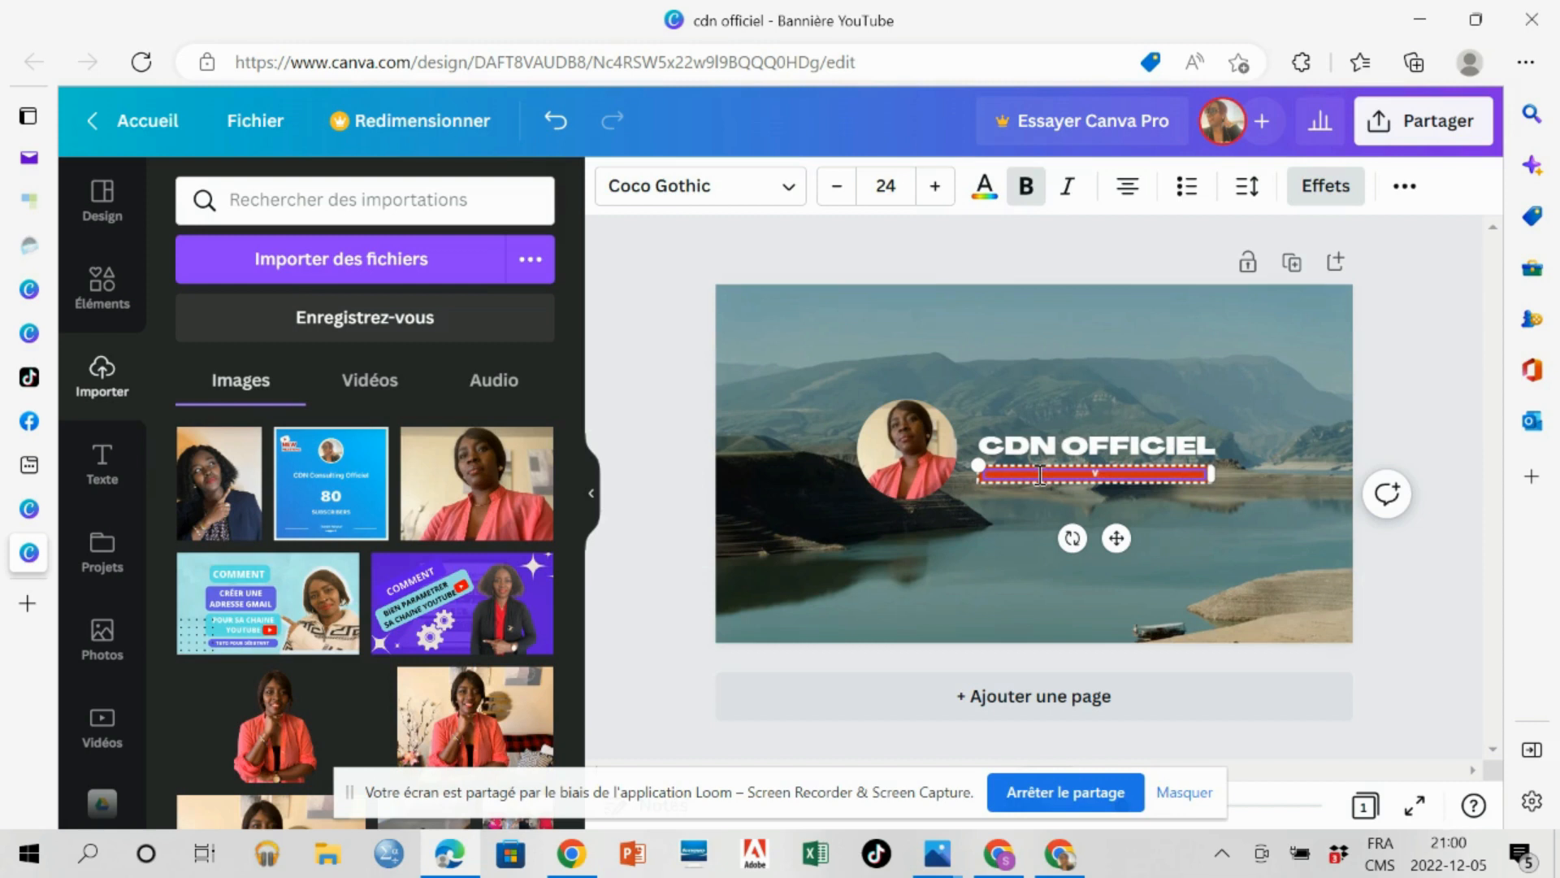
{"action": "type", "text": "ide"}
{"action": "key", "text": "BackSpace"}
{"action": "key", "text": "BackSpace"}
{"action": "key", "text": "BackSpace"}
{"action": "type", "text": "une"}
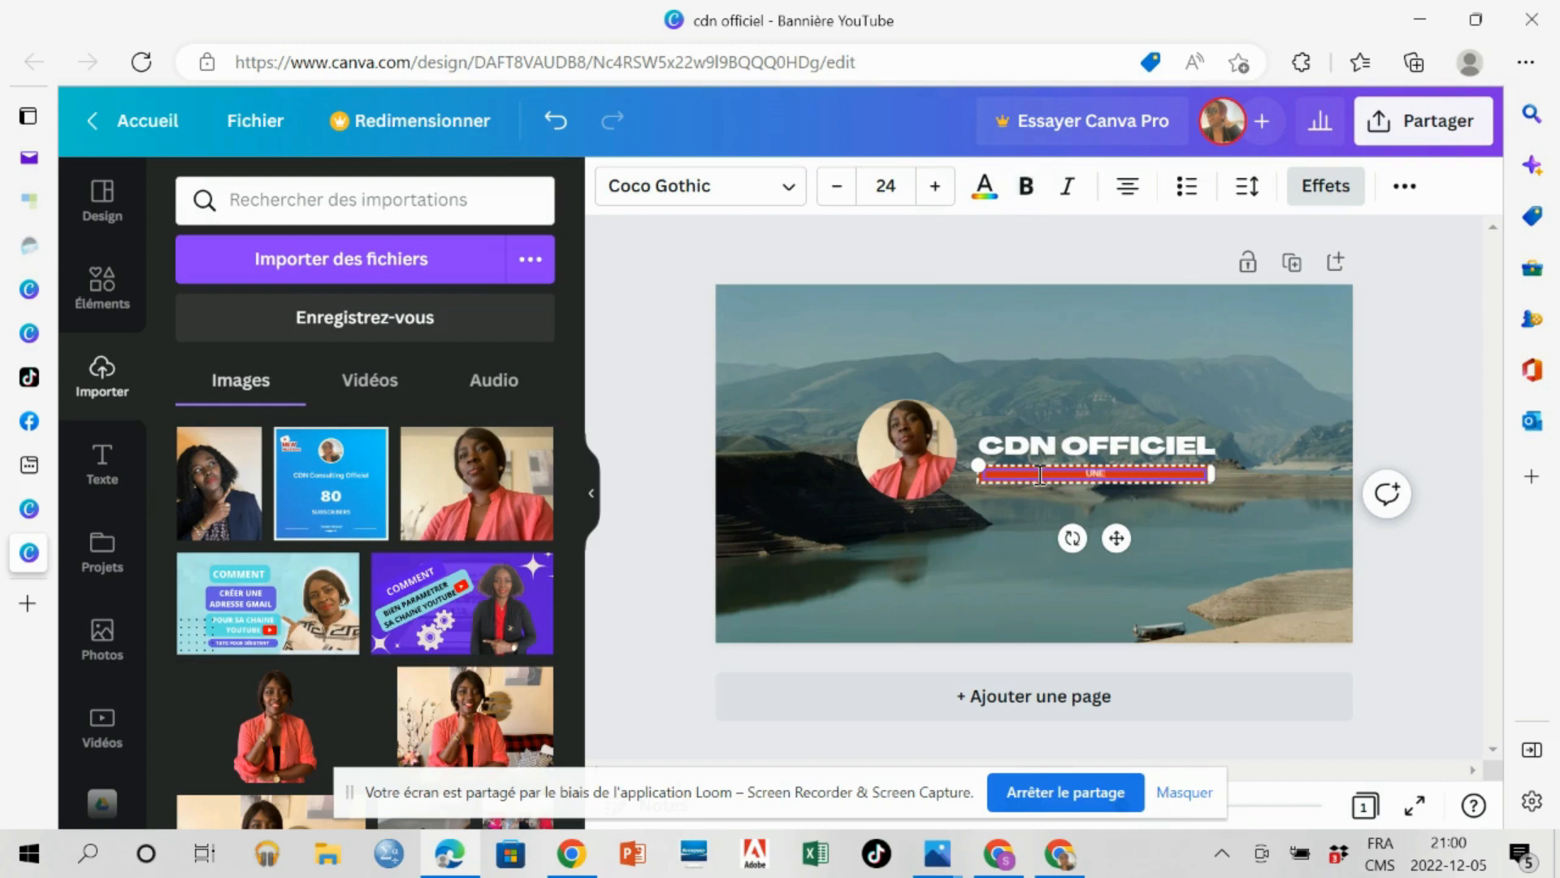
{"action": "type", "text": " video pas semaine"}
{"action": "left_click", "coordinate": [1013, 491]}
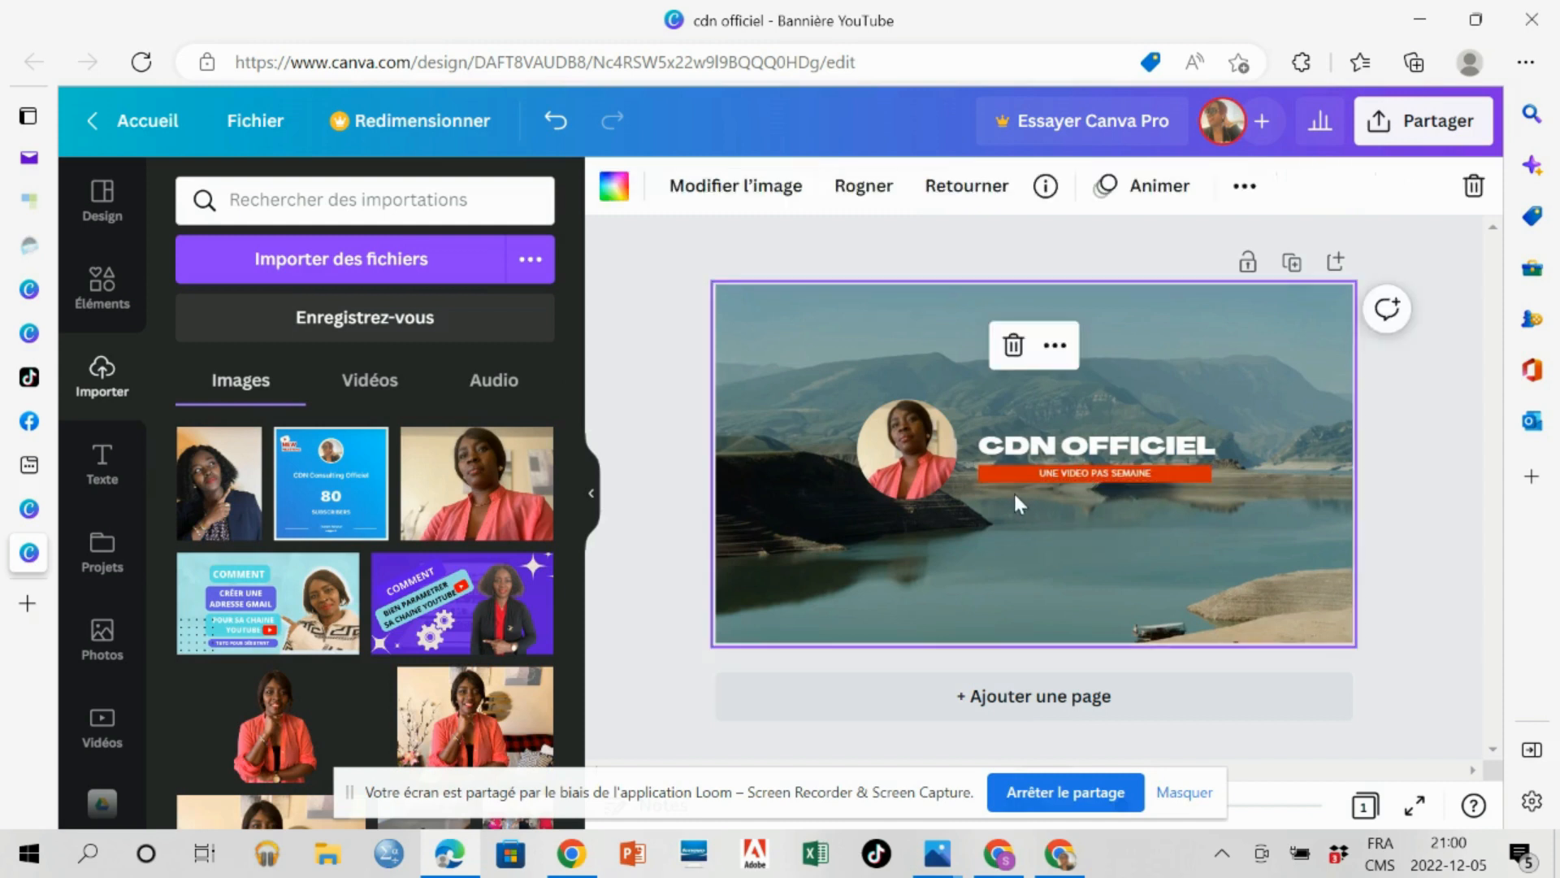
Recolour the tagline bar blue #0029D6 and set the tagline's font size to 27.
{"action": "left_click", "coordinate": [991, 479]}
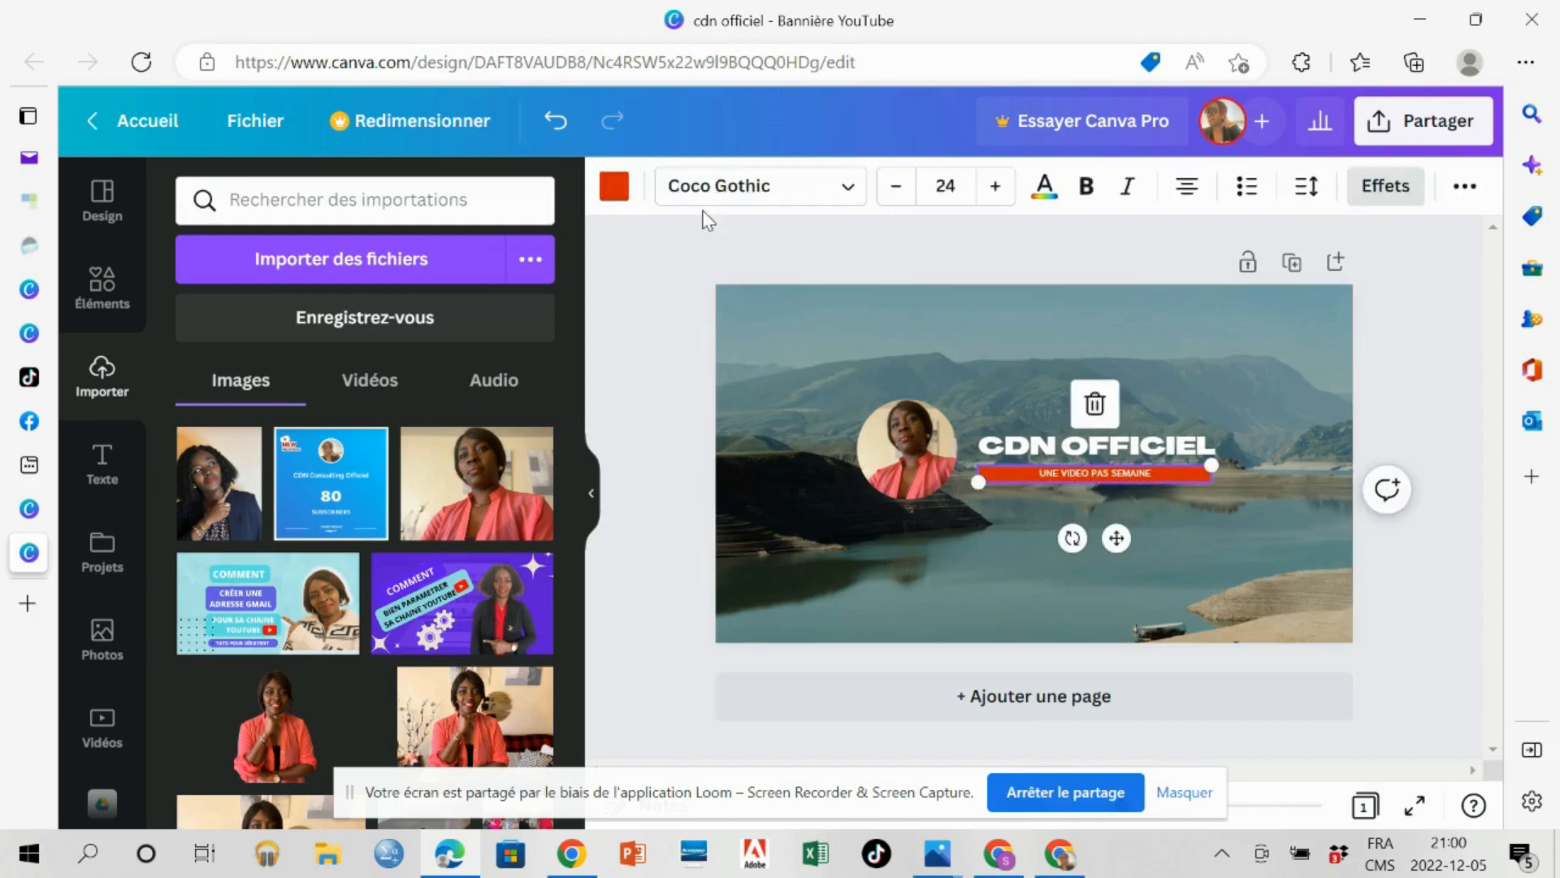
{"action": "left_click", "coordinate": [614, 193]}
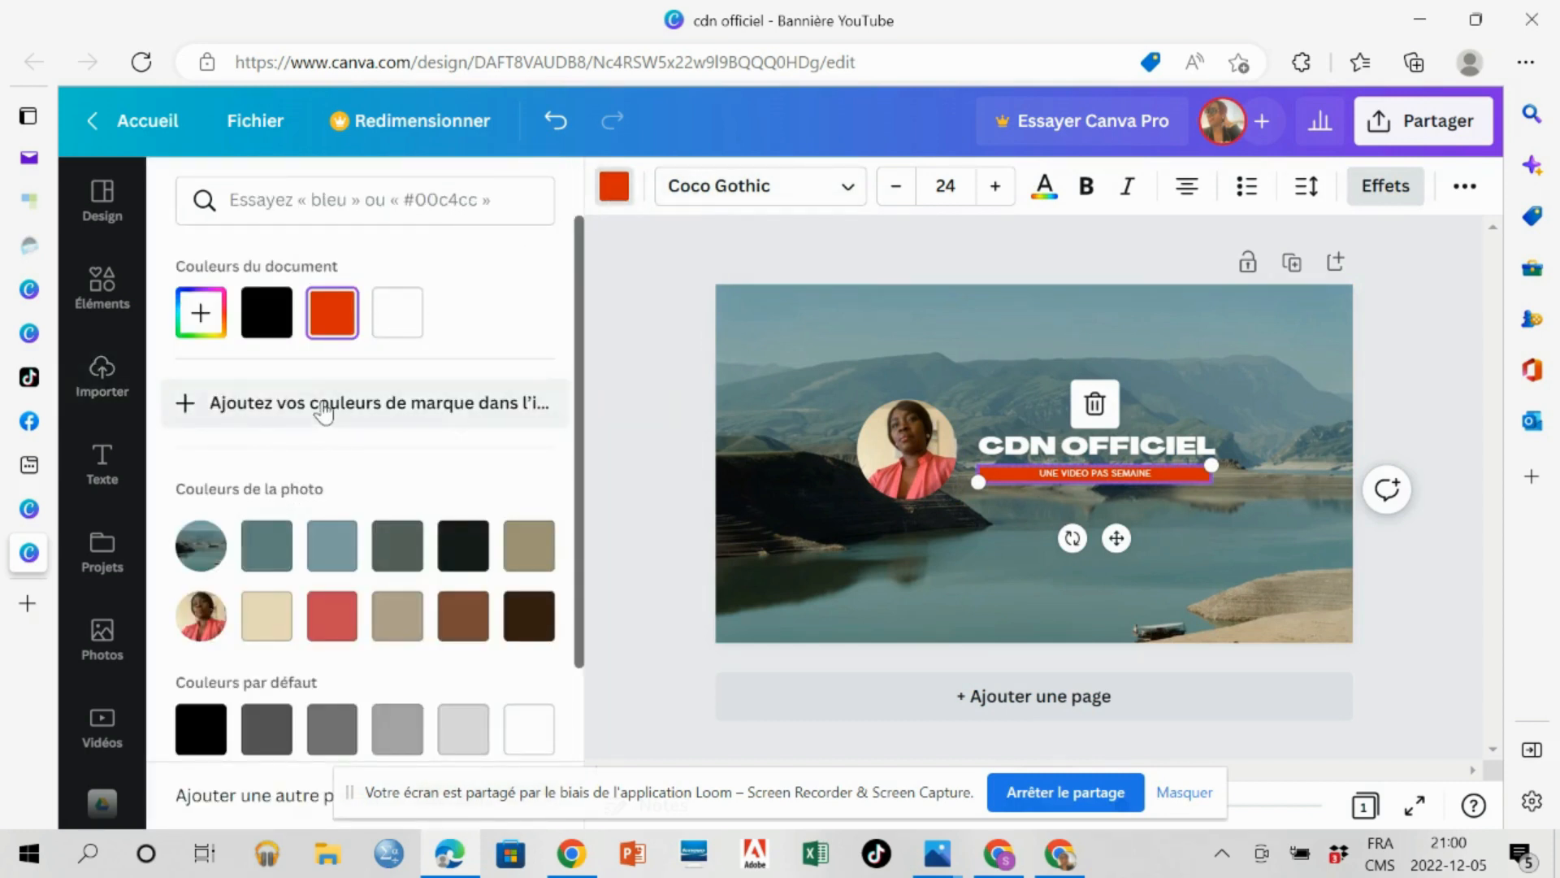
{"action": "left_click", "coordinate": [184, 313]}
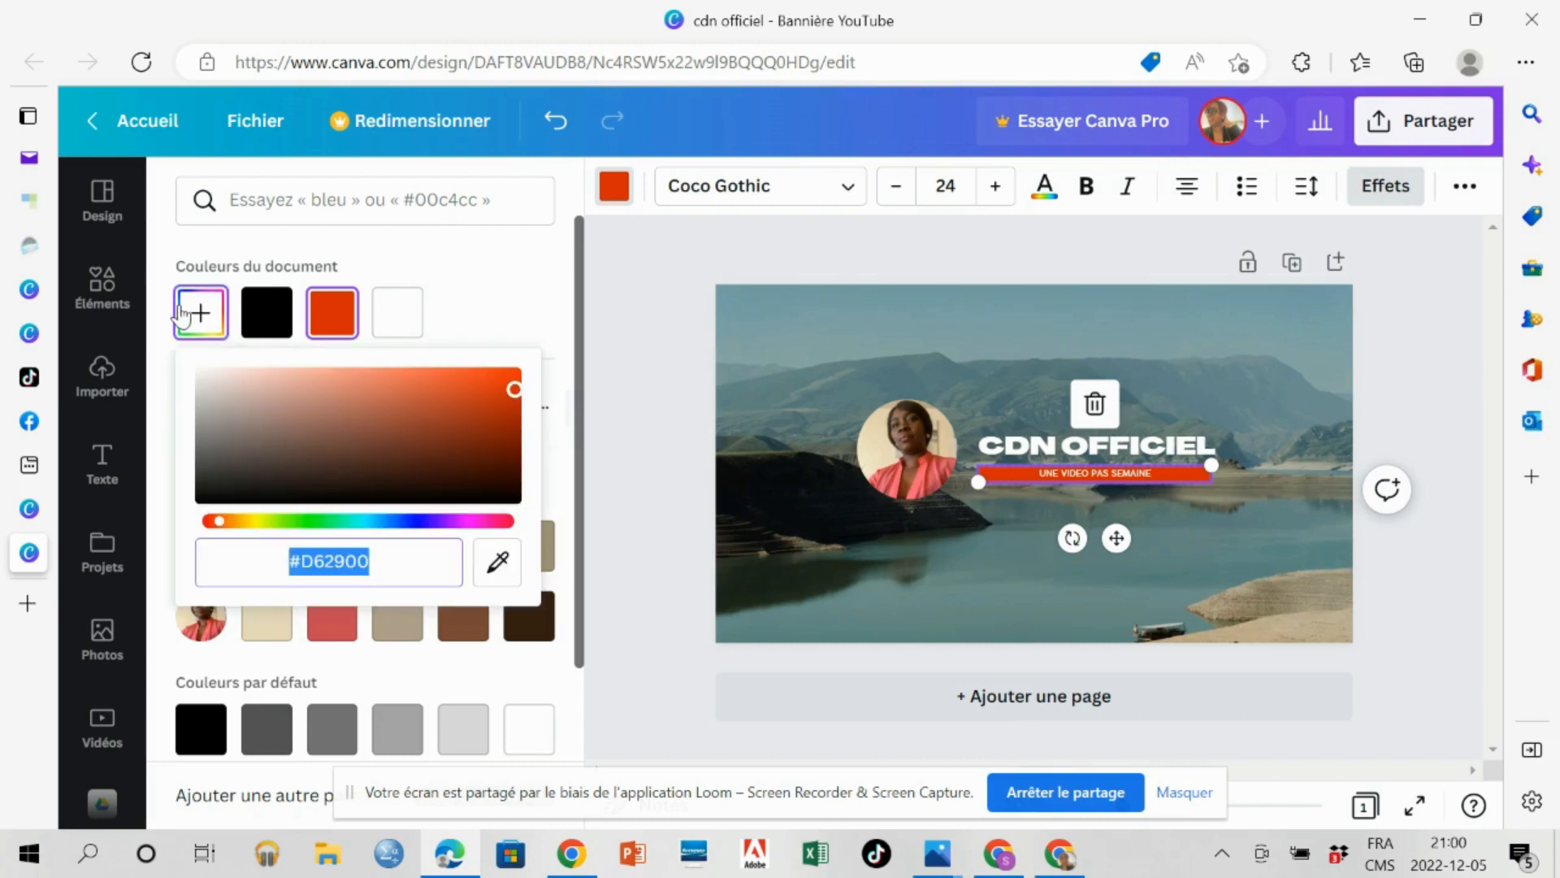
{"action": "left_click", "coordinate": [401, 530]}
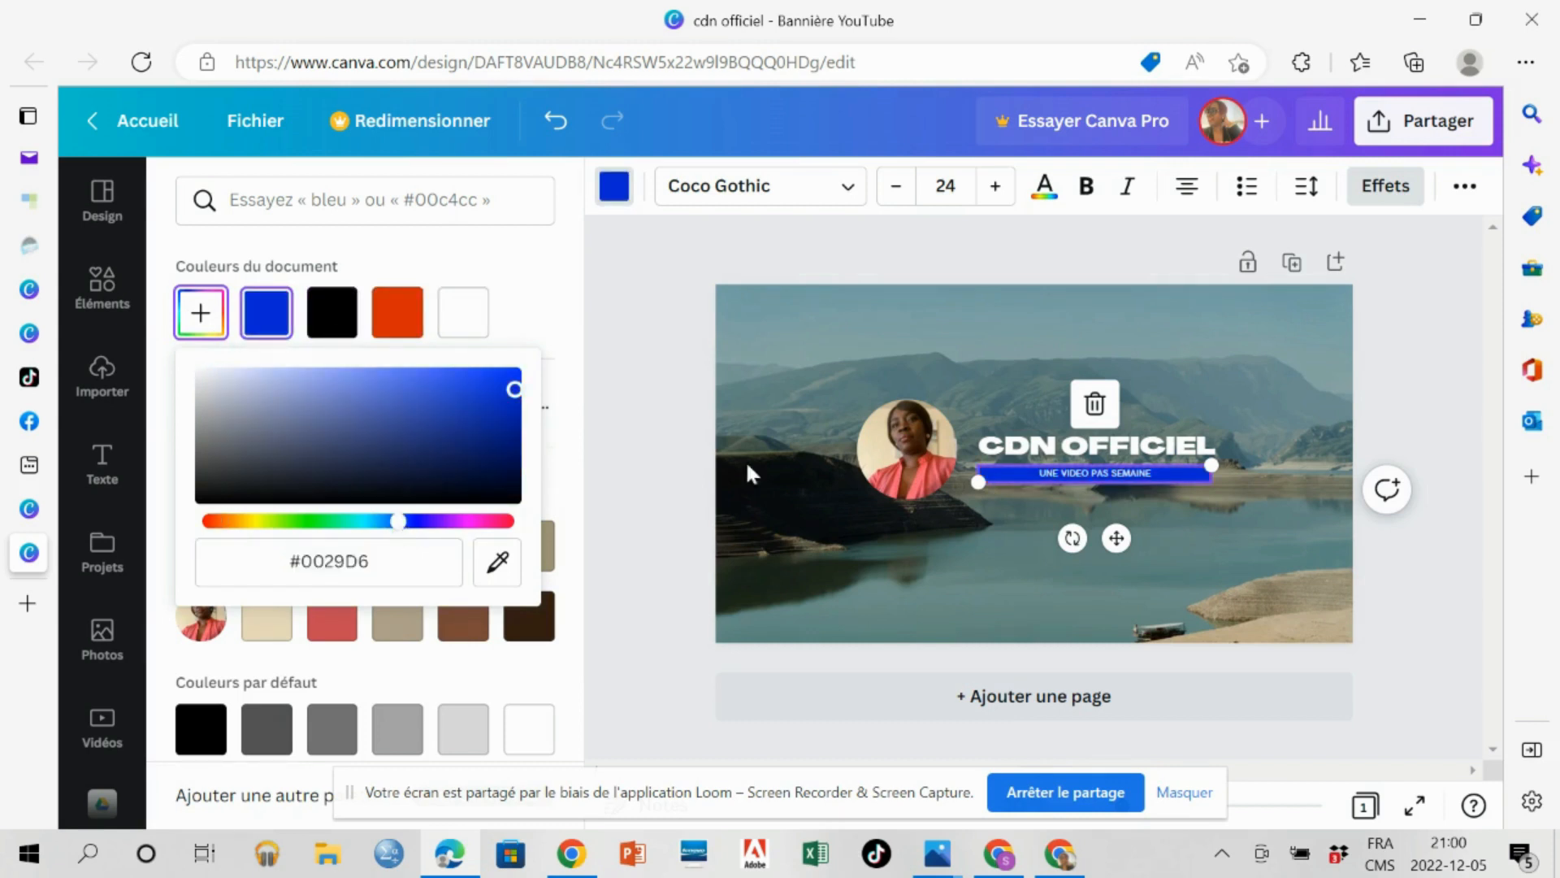
{"action": "left_click", "coordinate": [997, 195]}
{"action": "left_click", "coordinate": [997, 195]}
{"action": "left_click", "coordinate": [997, 195]}
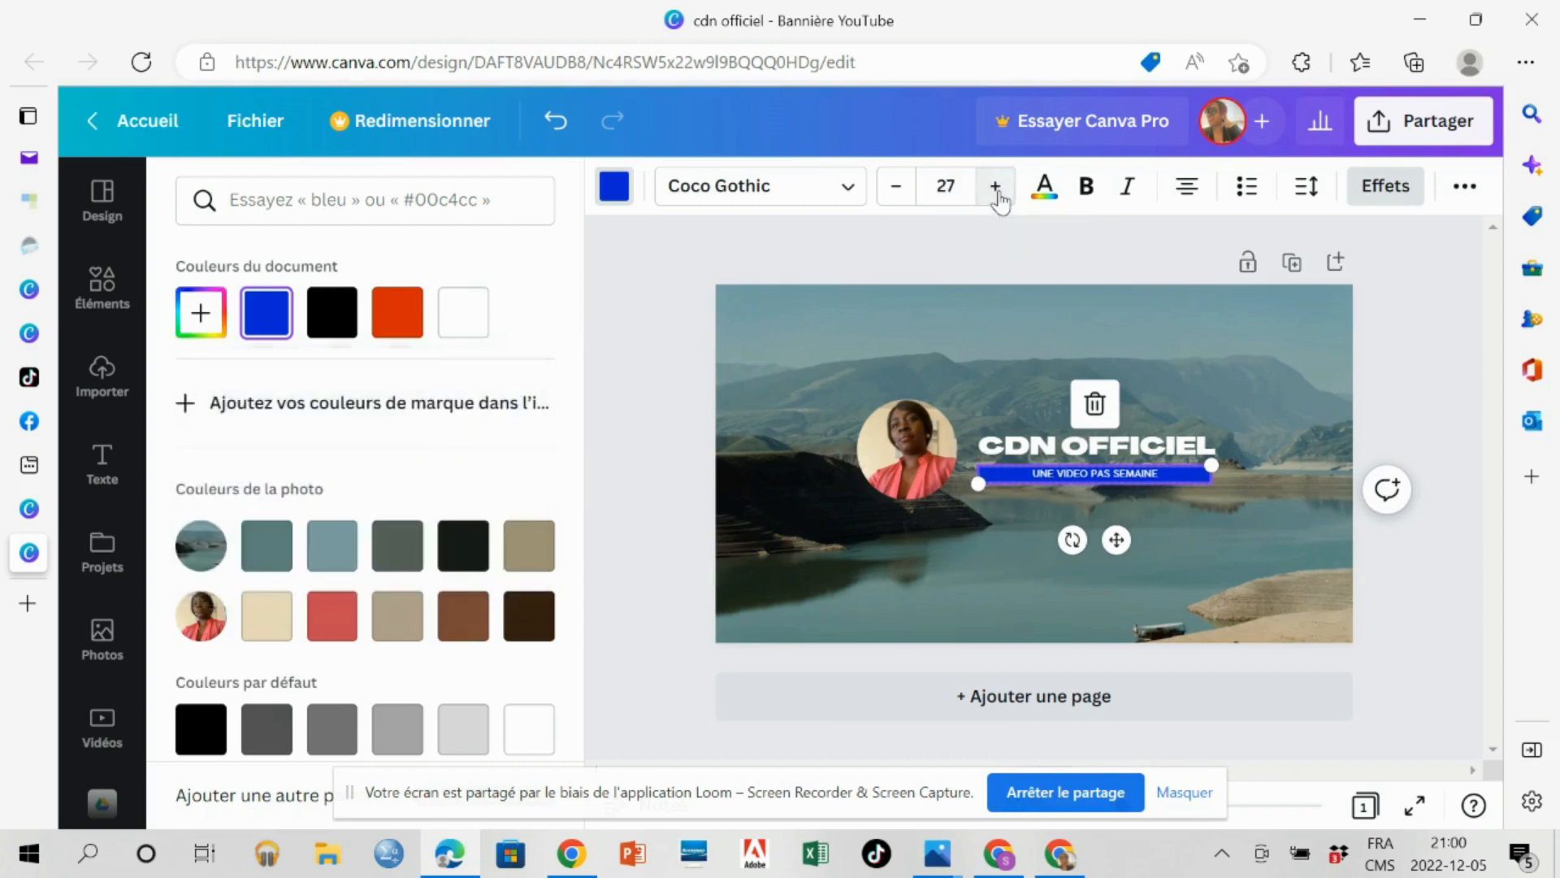
Change the end of the tagline so that it reads "UNE VIDEO CHAQUE MERCREDI".
{"action": "left_click", "coordinate": [1141, 473]}
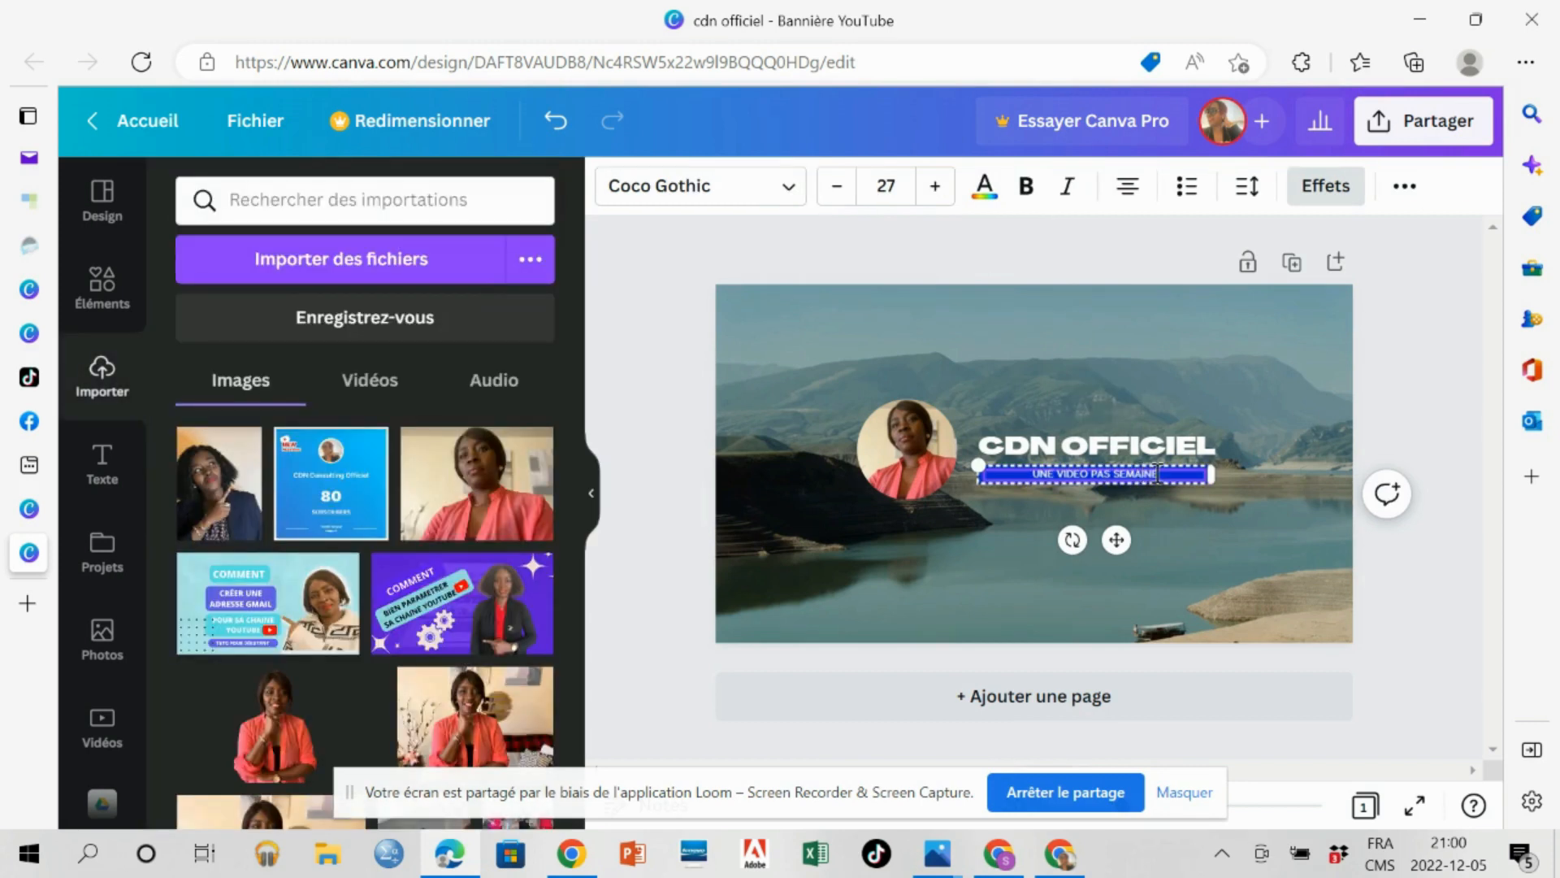
{"action": "double_click", "coordinate": [1158, 474]}
{"action": "key", "text": "BackSpace"}
{"action": "key", "text": "BackSpace"}
{"action": "key", "text": "BackSpace"}
{"action": "key", "text": "BackSpace"}
{"action": "key", "text": "BackSpace"}
{"action": "type", "text": "CHAQUE MERCREDI"}
{"action": "left_click", "coordinate": [1064, 510]}
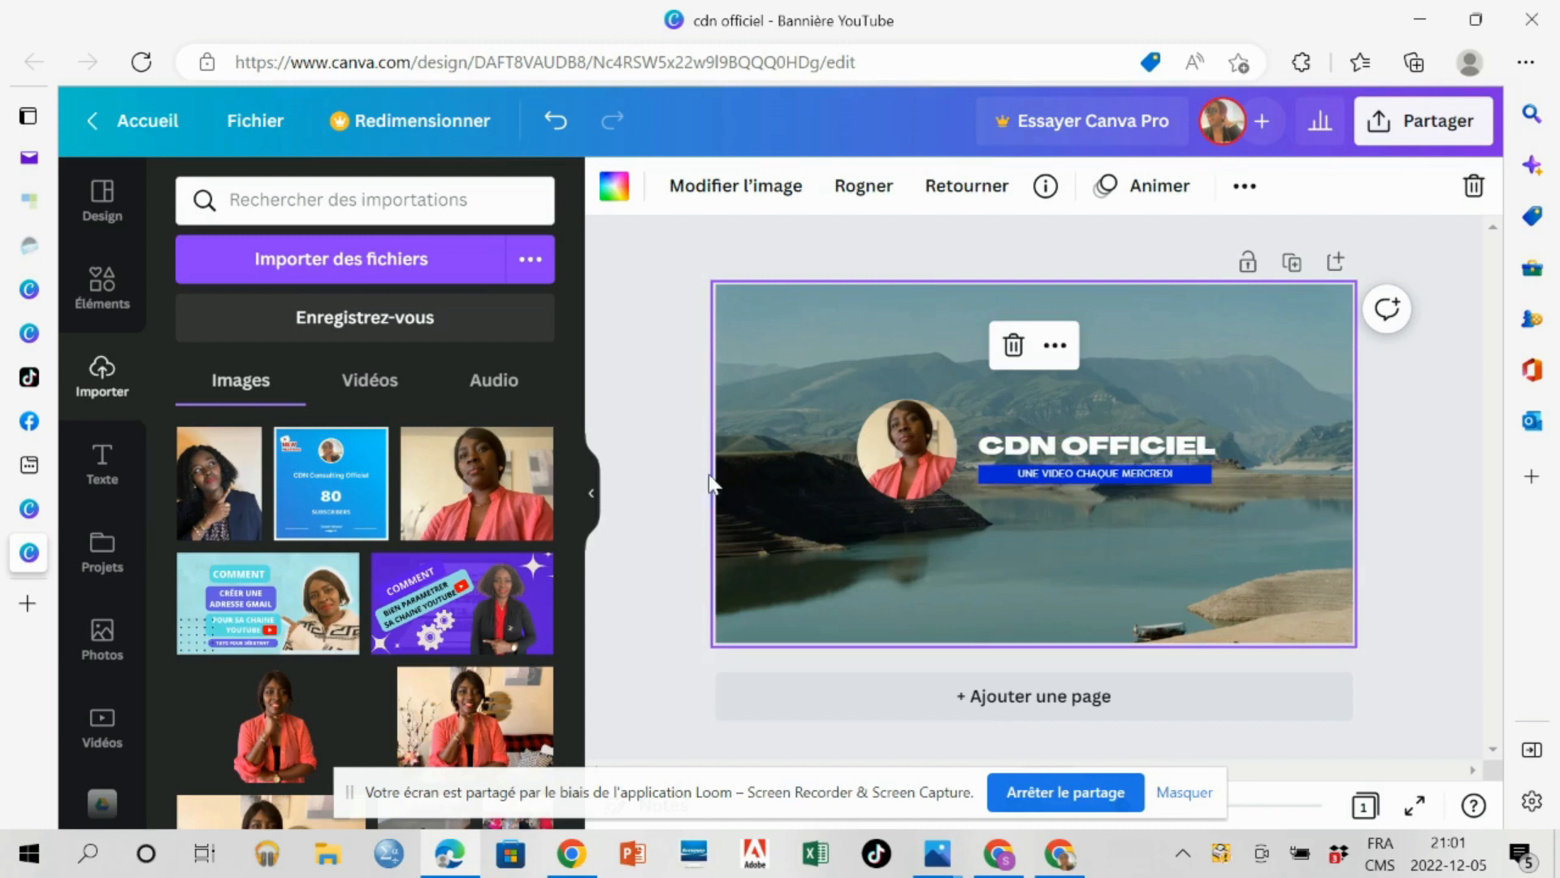
Search the imported files for "LOGO YOU".
{"action": "left_click", "coordinate": [343, 199]}
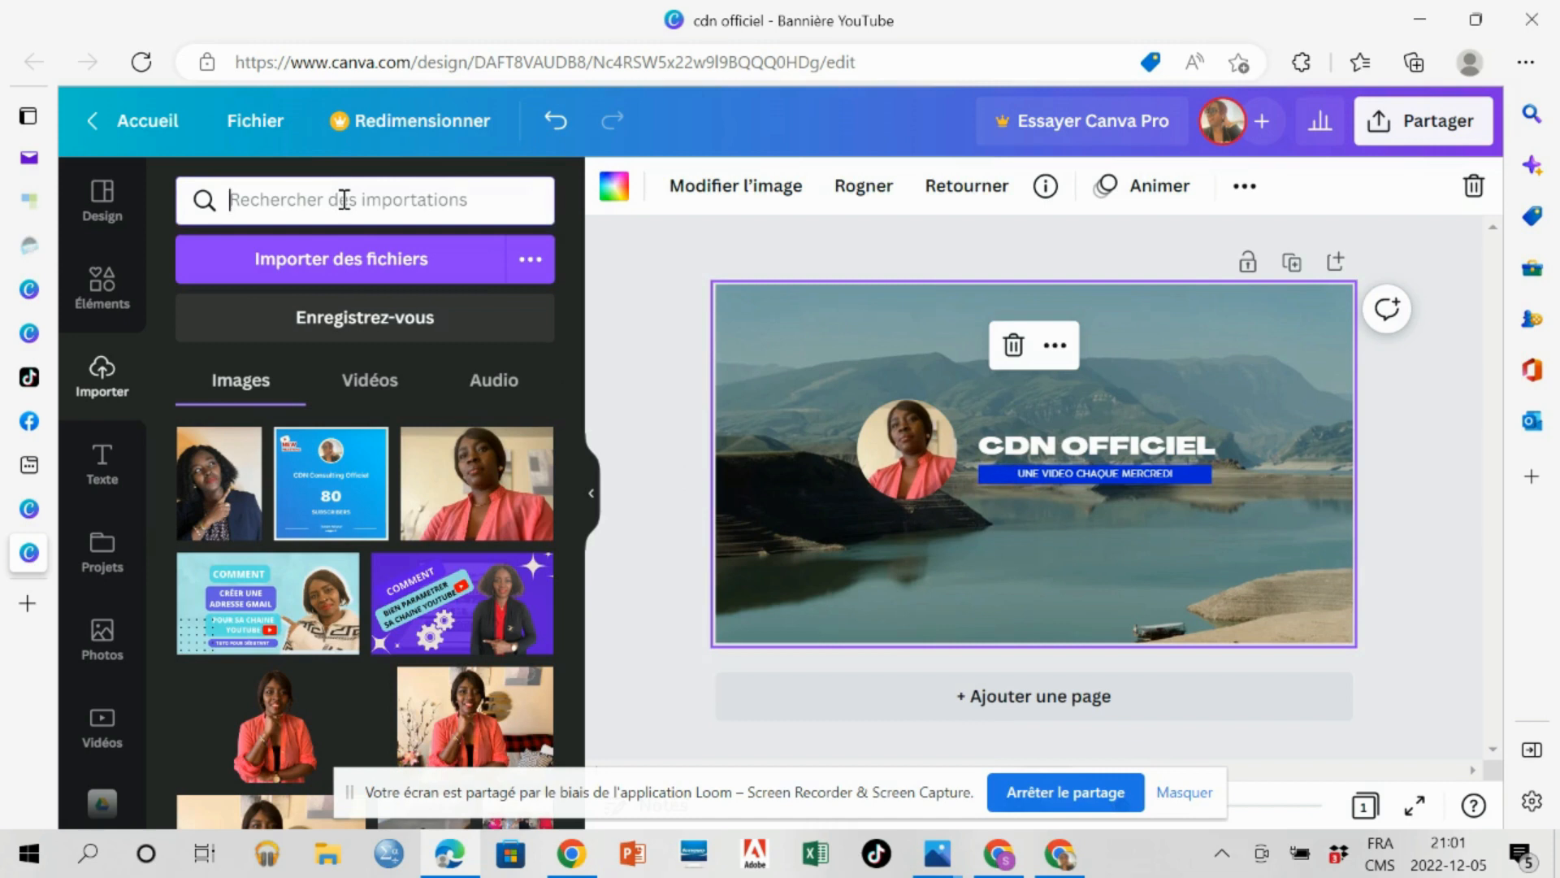
{"action": "type", "text": "LOGO"}
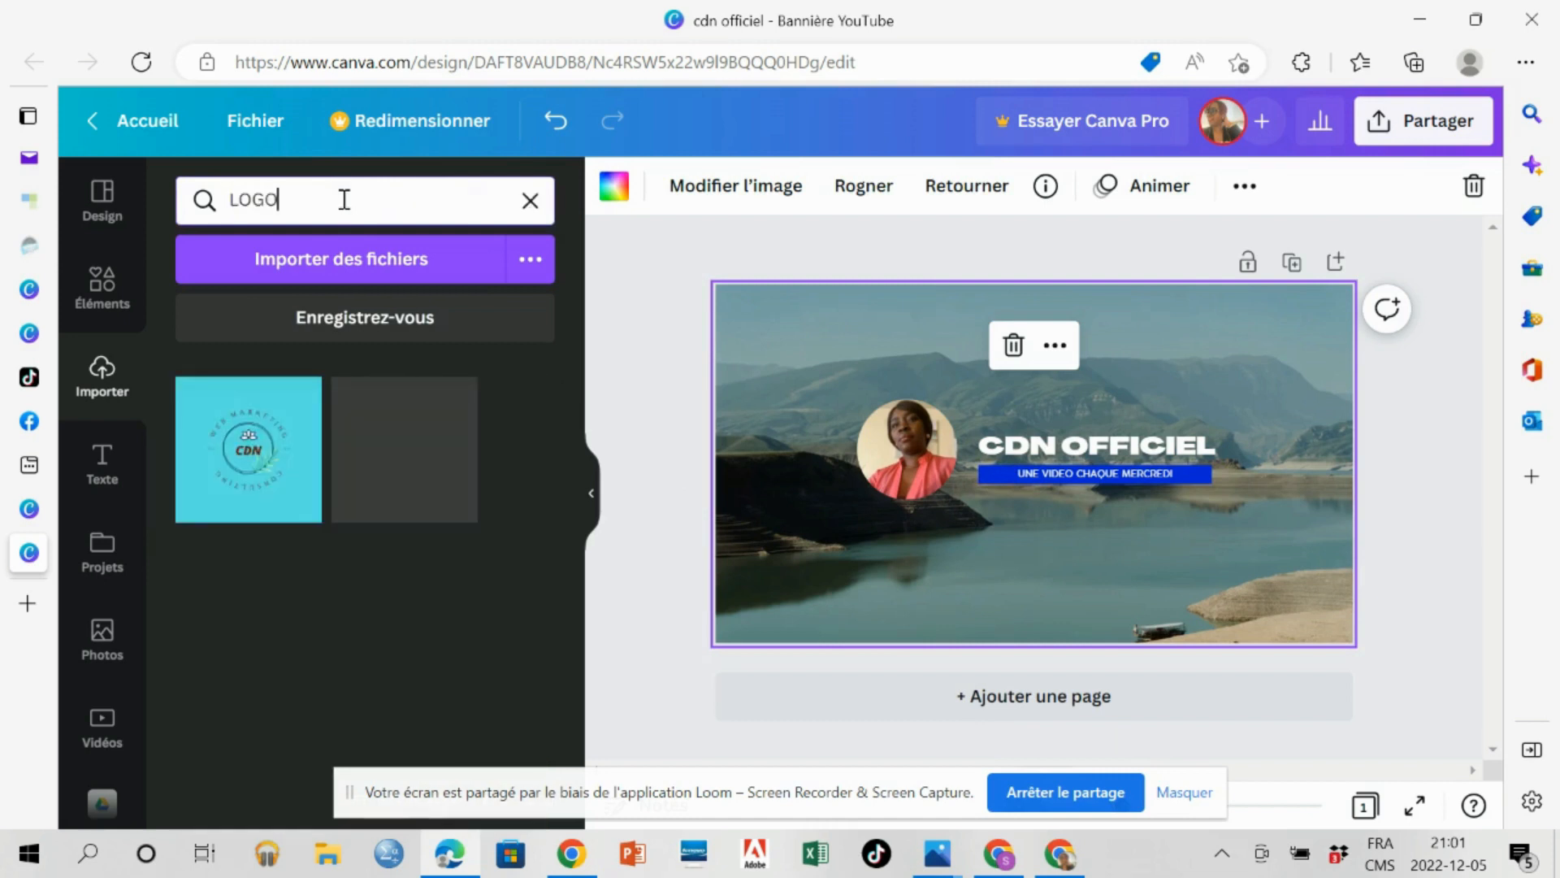
{"action": "type", "text": " YOU"}
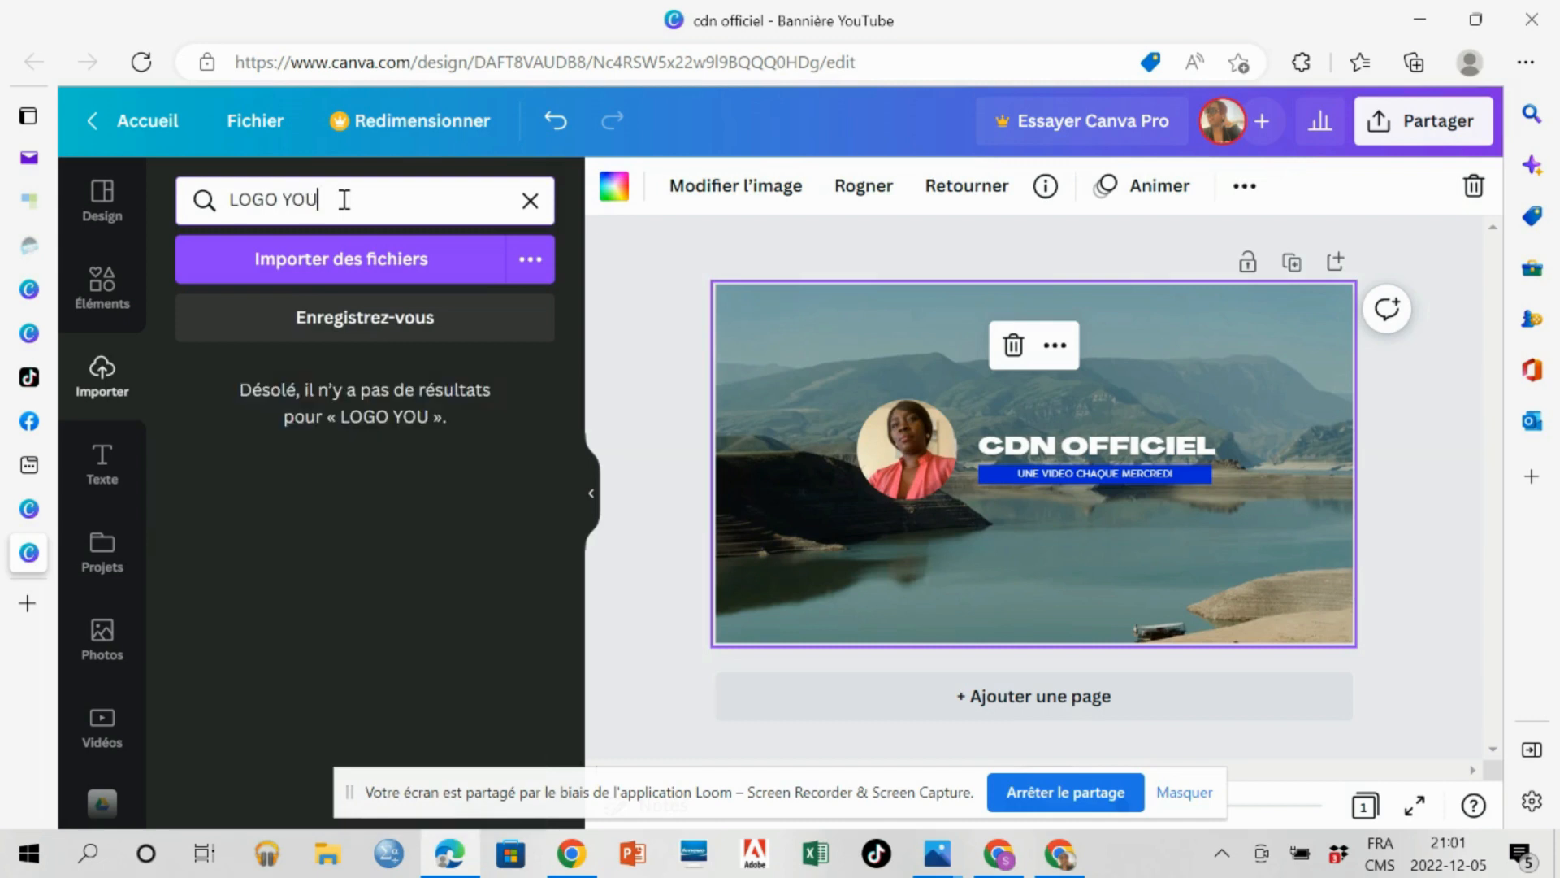
Add the red YouTube play-button graphic from an elements search for "LOGO YOUTUBE" and shrink it to a small icon between the portrait and title.
{"action": "left_click", "coordinate": [102, 288]}
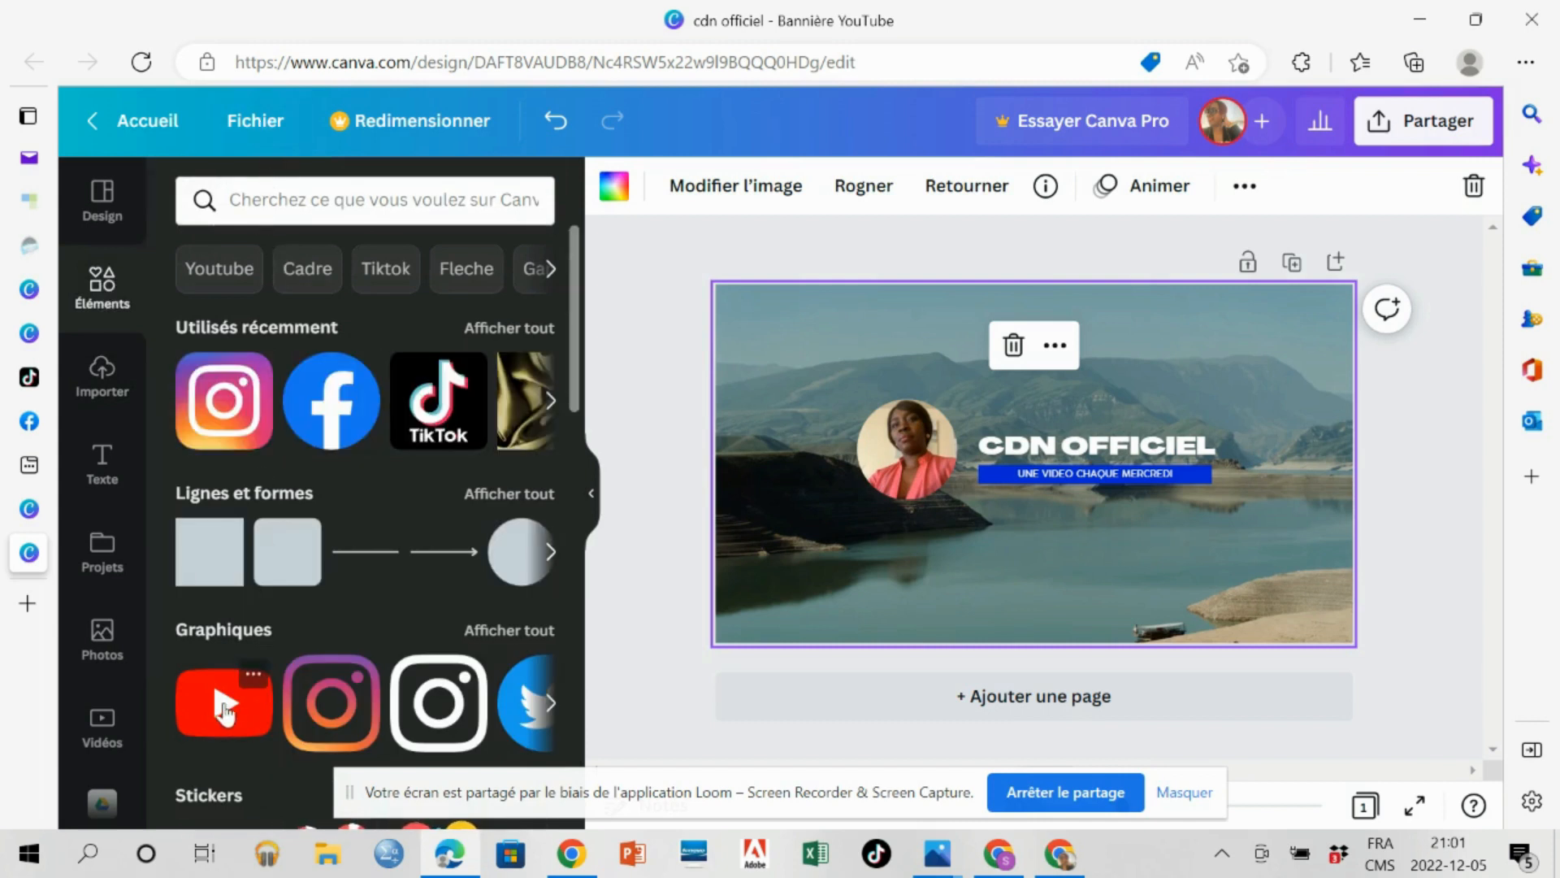
{"action": "left_click", "coordinate": [277, 197]}
{"action": "type", "text": "LO"}
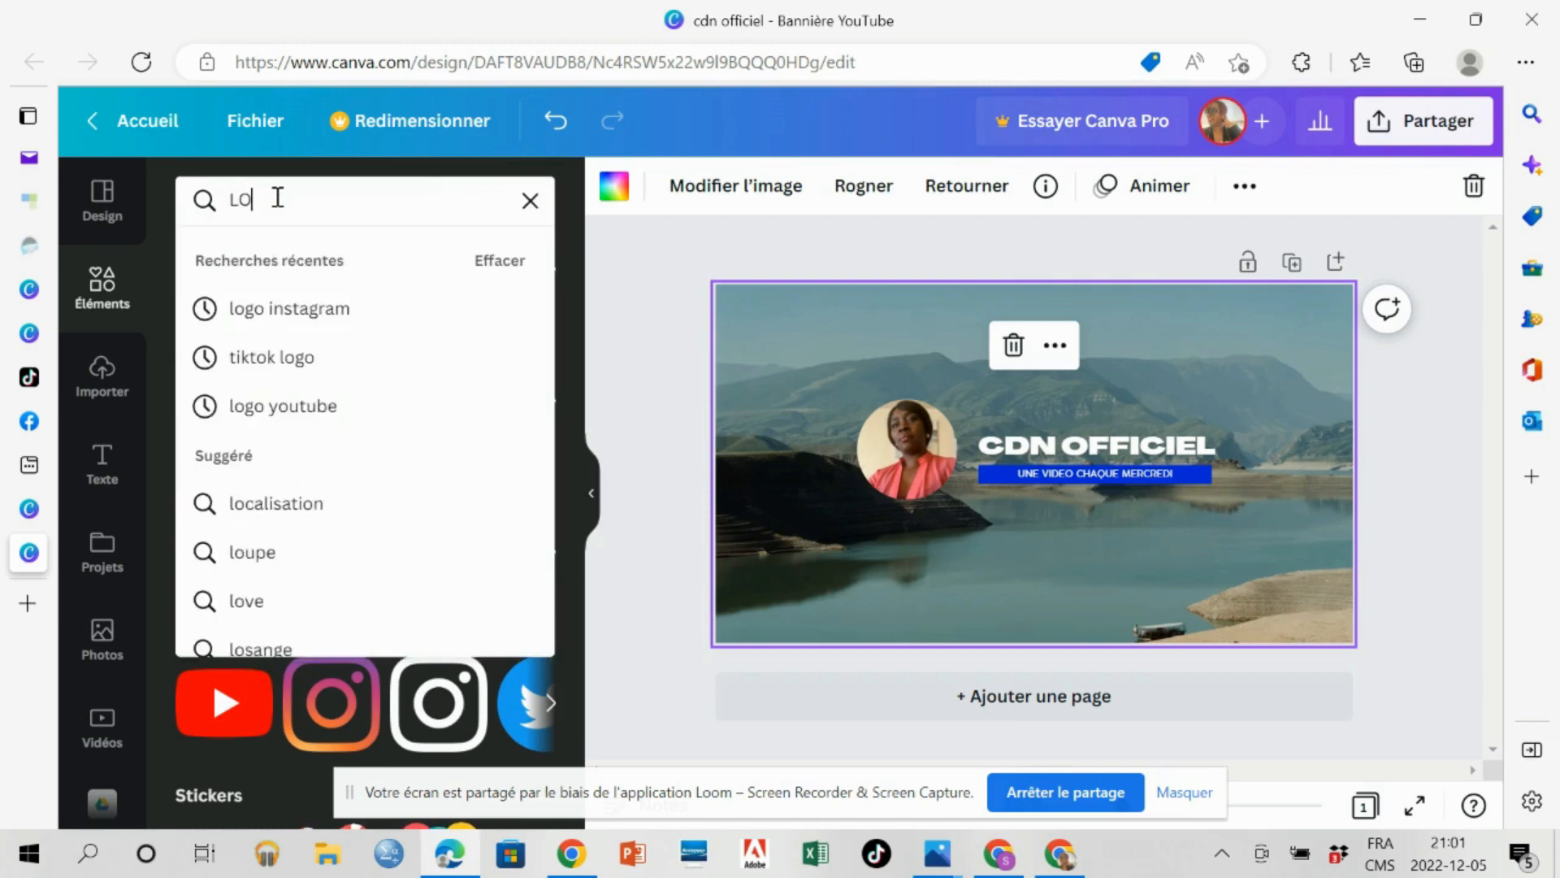
{"action": "type", "text": "GO YO"}
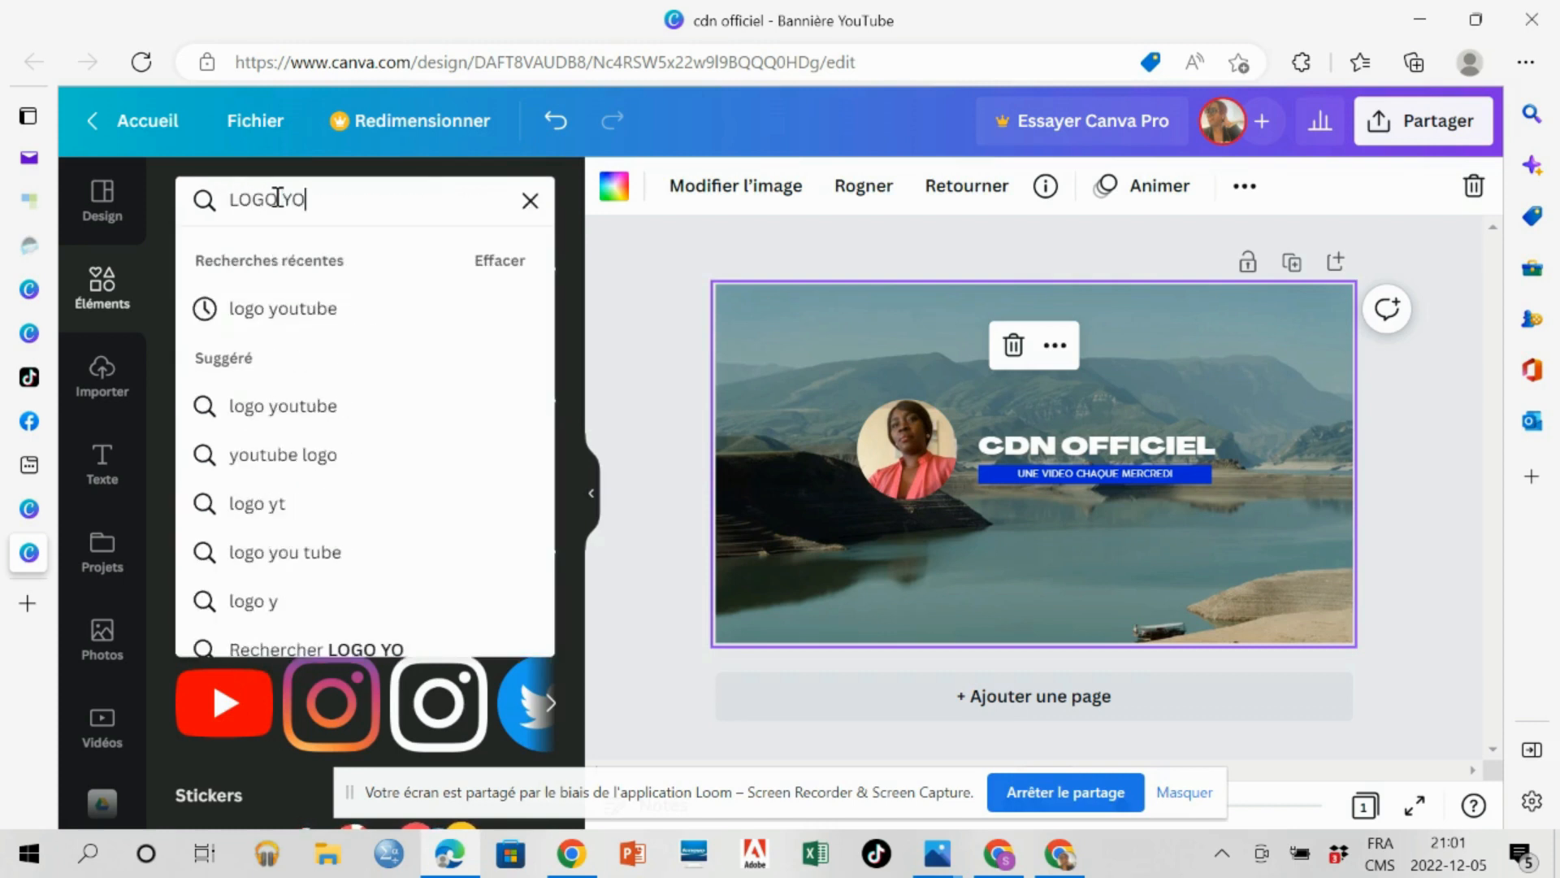
{"action": "type", "text": "UTUBE"}
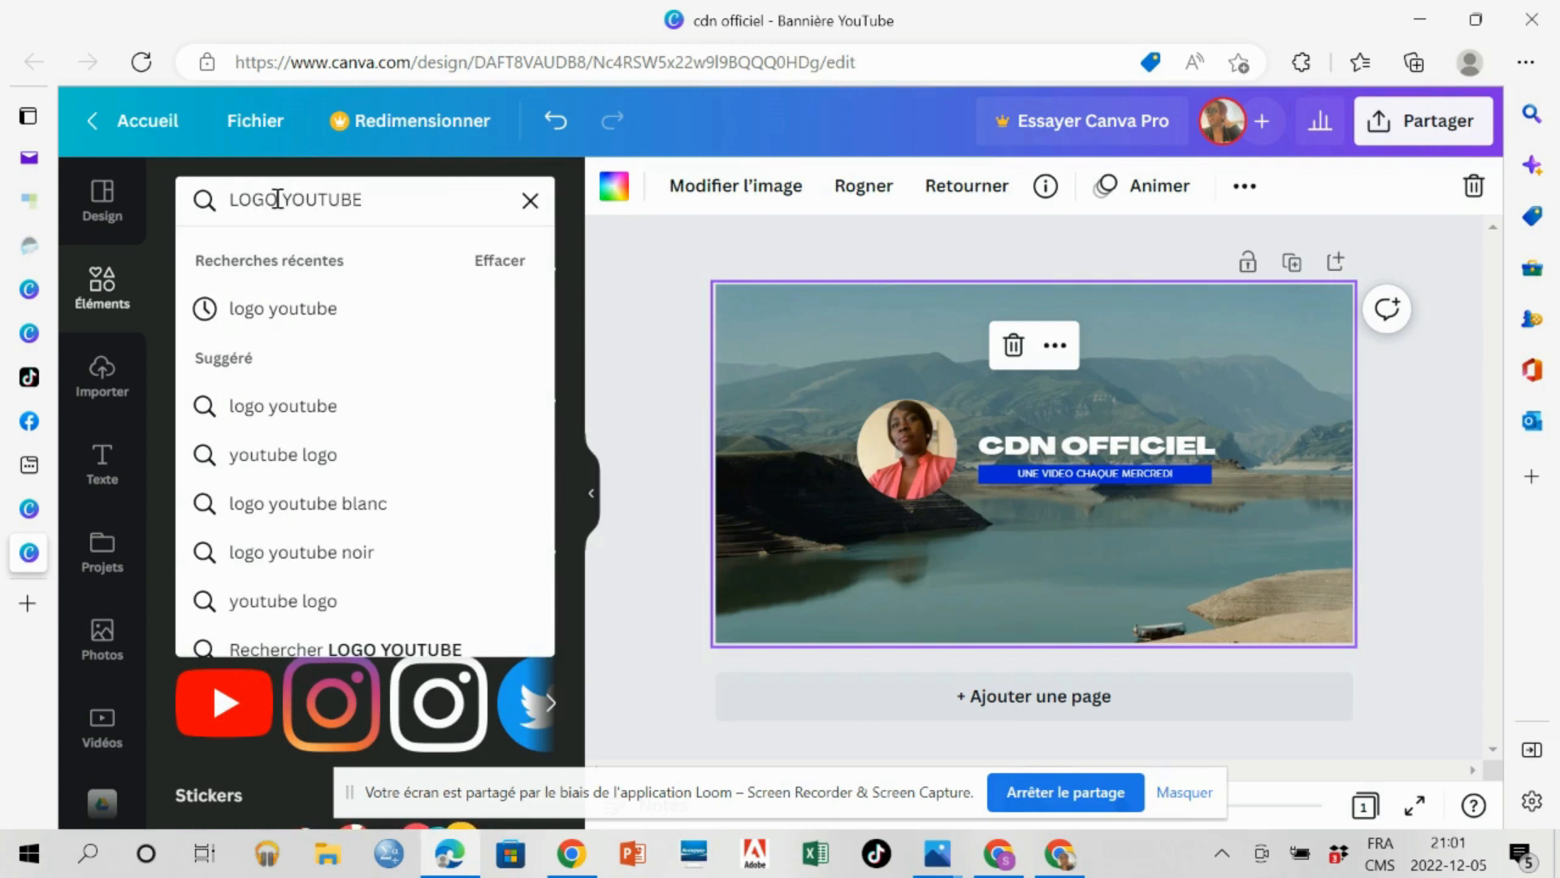
{"action": "key", "text": "Return"}
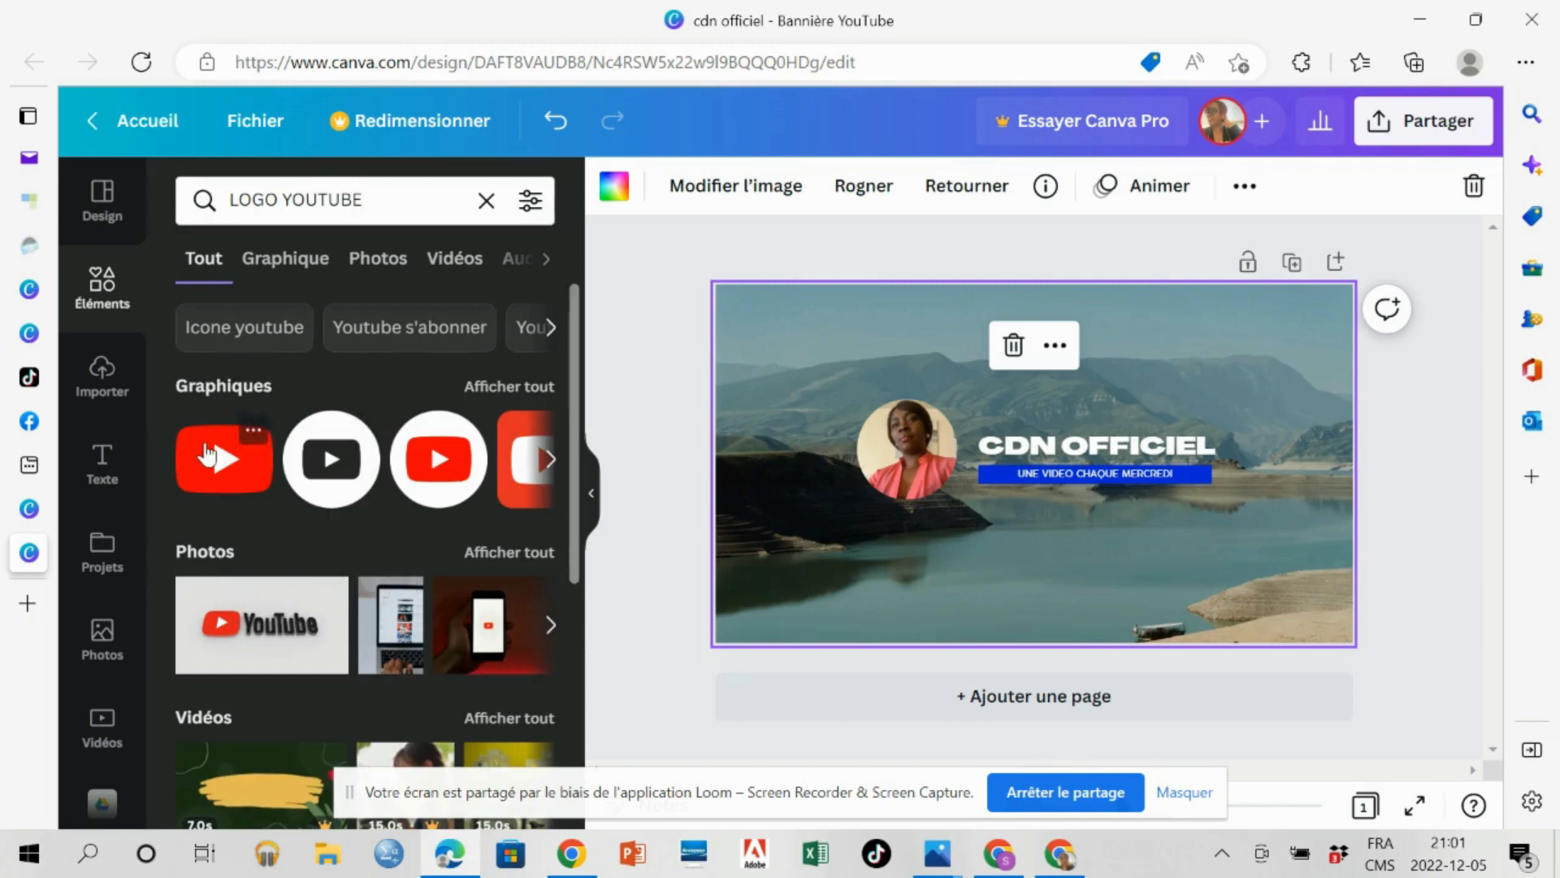
{"action": "left_click", "coordinate": [207, 455]}
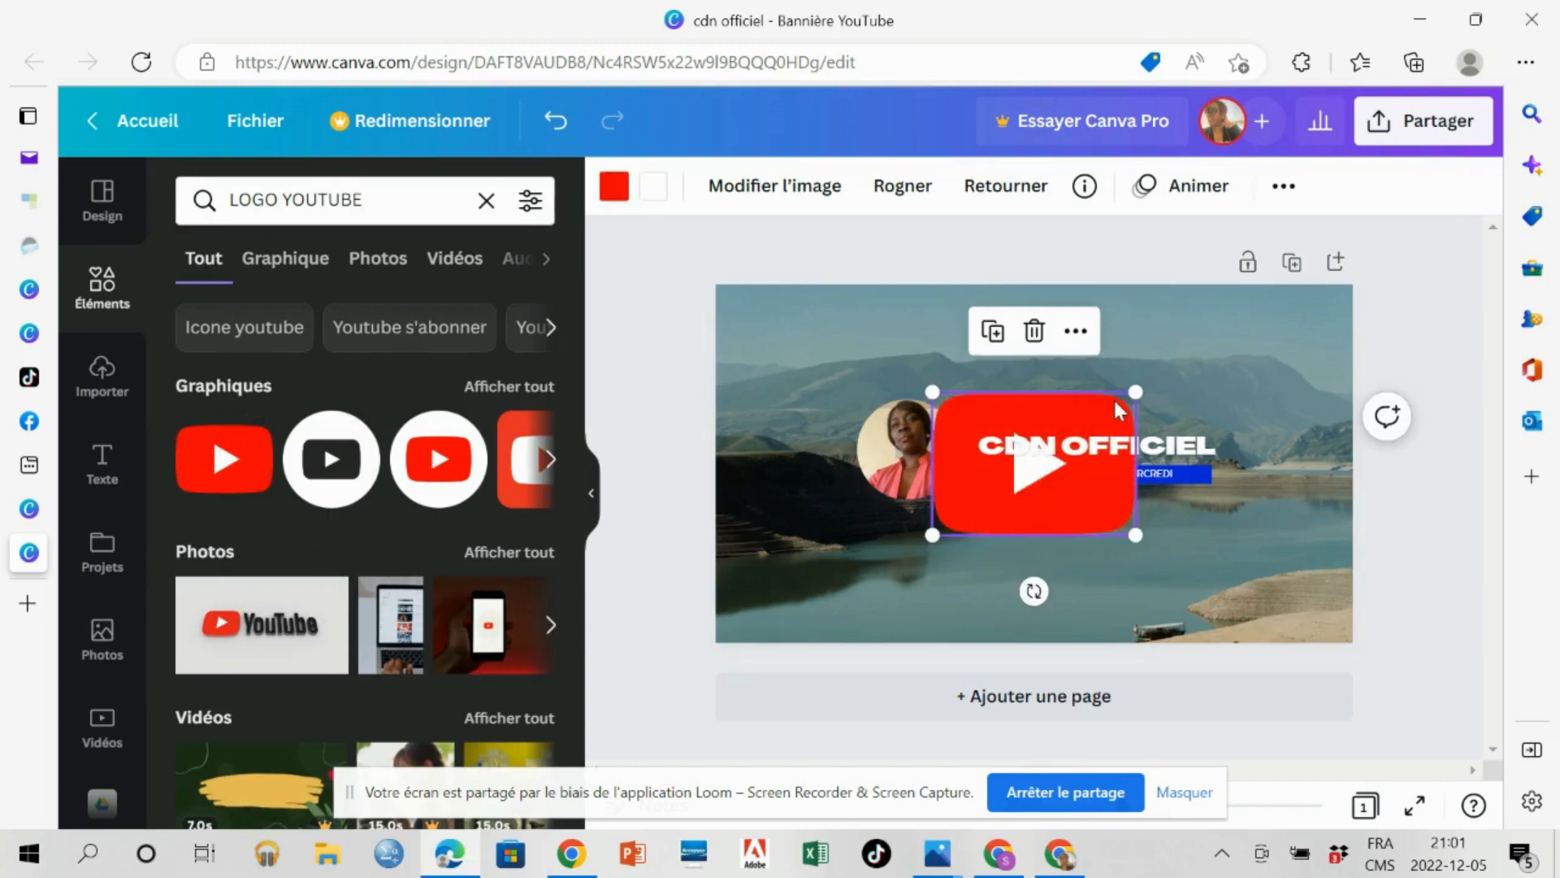
{"action": "left_click_drag", "start_coordinate": [1137, 390], "coordinate": [954, 447]}
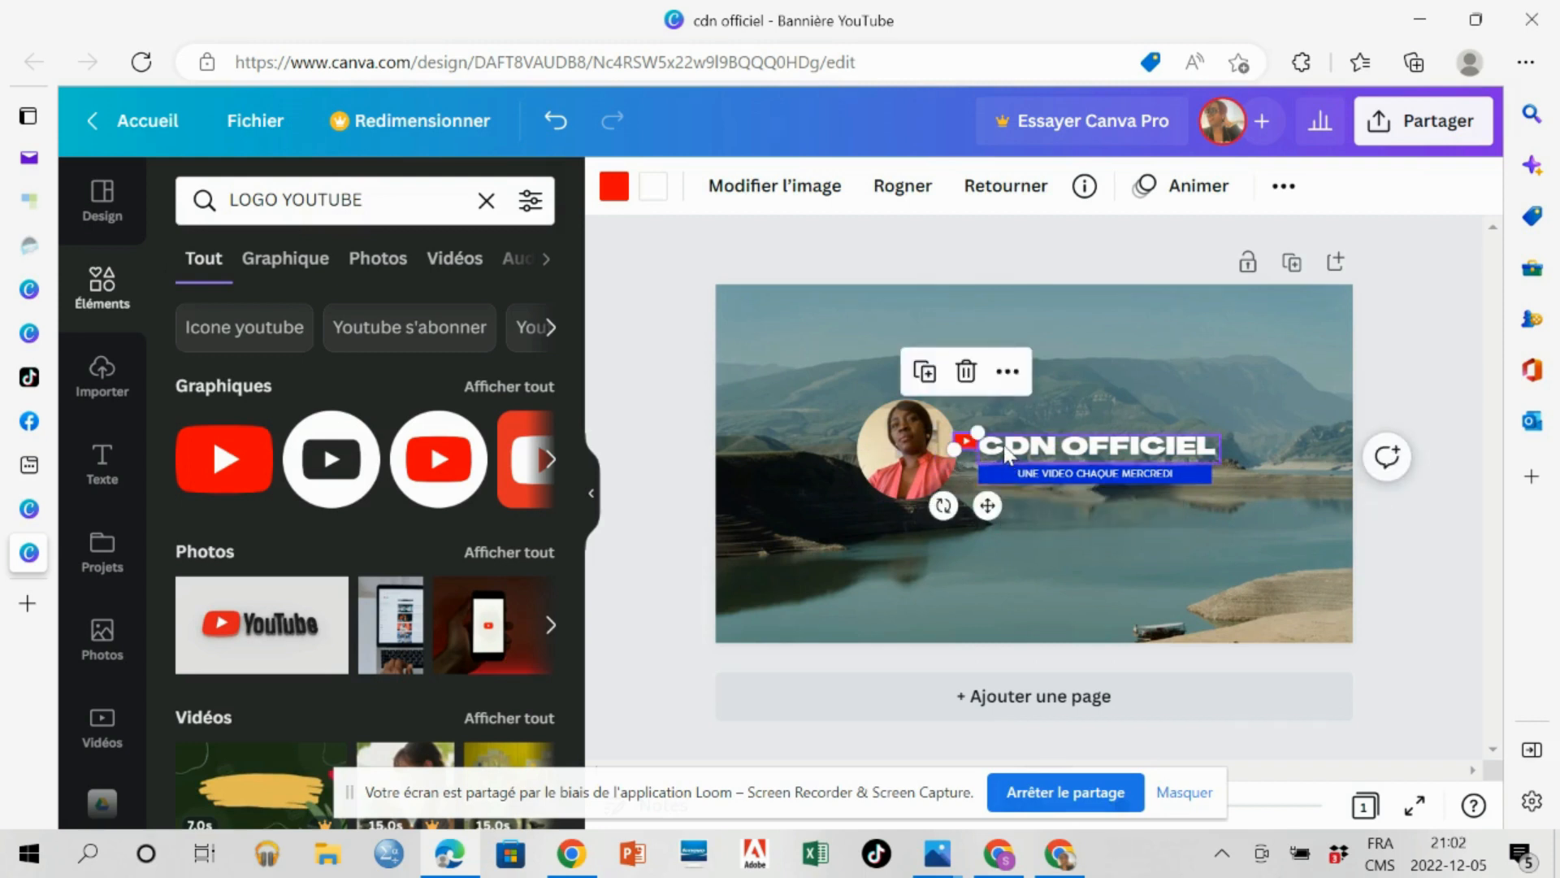
Reduce the font size of the "CDN OFFICIEL" title to 68.
{"action": "left_click", "coordinate": [1005, 449]}
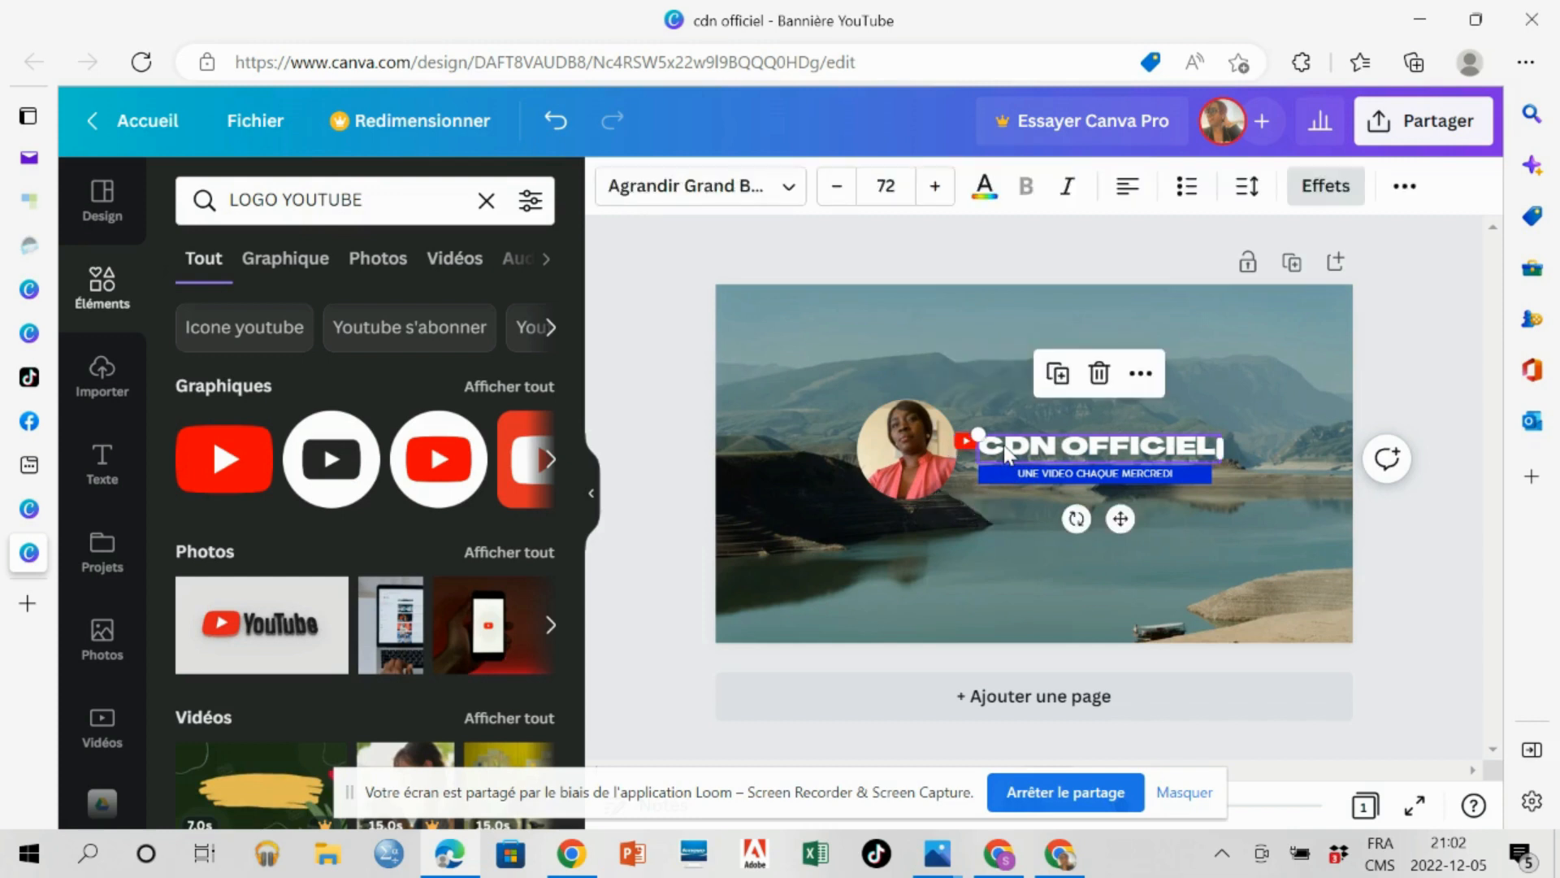
{"action": "left_click", "coordinate": [836, 187]}
{"action": "left_click", "coordinate": [836, 193]}
Reduce the font size of the "CDN OFFICIEL" title further to 65.
{"action": "left_click", "coordinate": [837, 193]}
{"action": "left_click", "coordinate": [836, 193]}
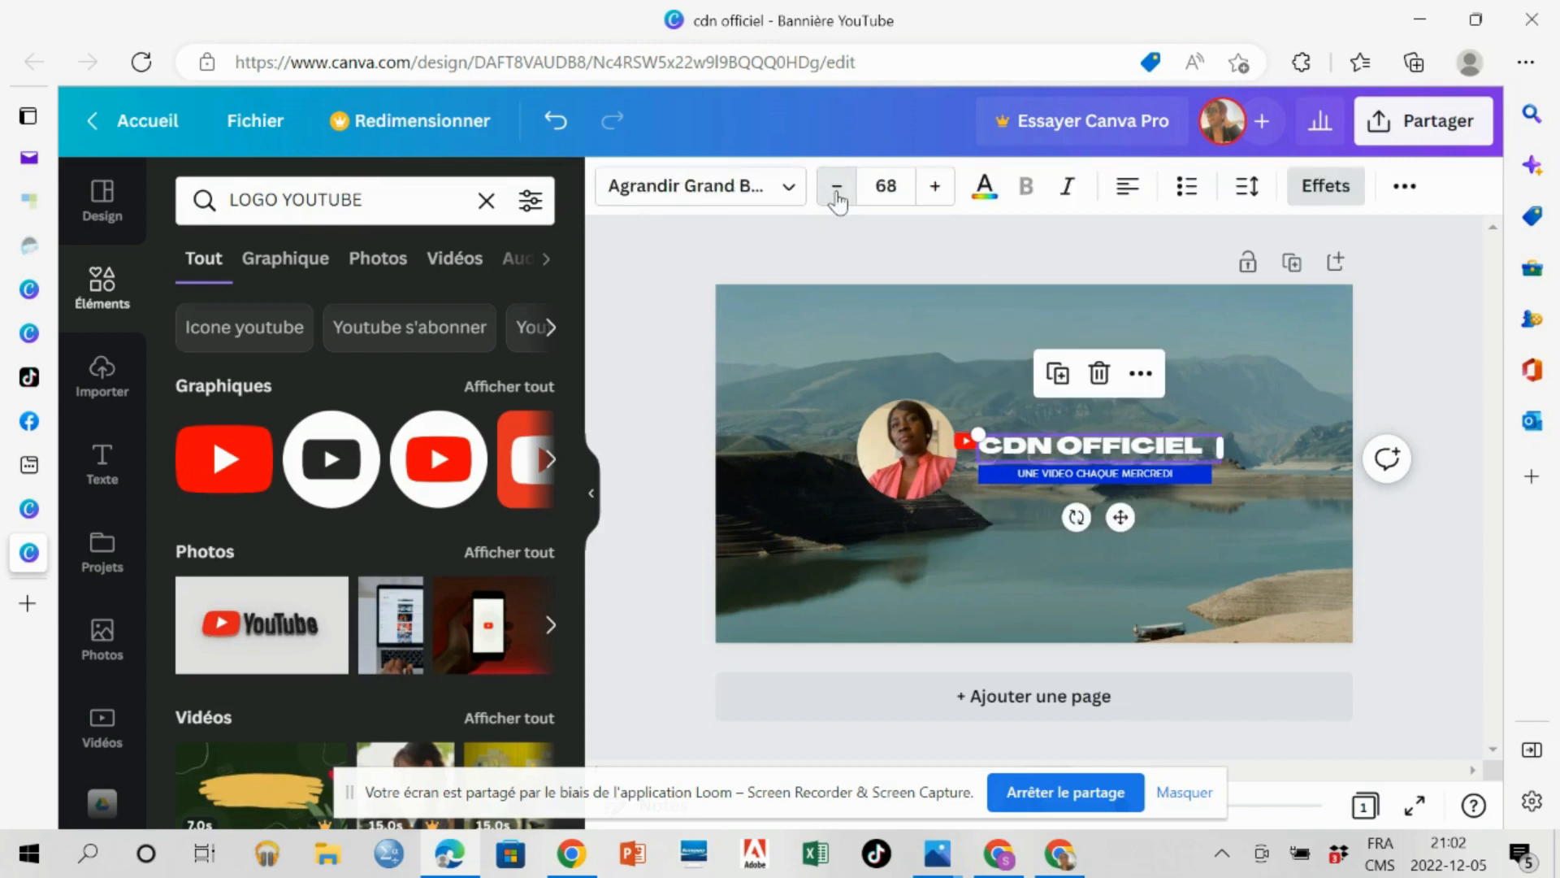
{"action": "left_click", "coordinate": [837, 193]}
{"action": "left_click", "coordinate": [837, 194]}
{"action": "left_click", "coordinate": [836, 193]}
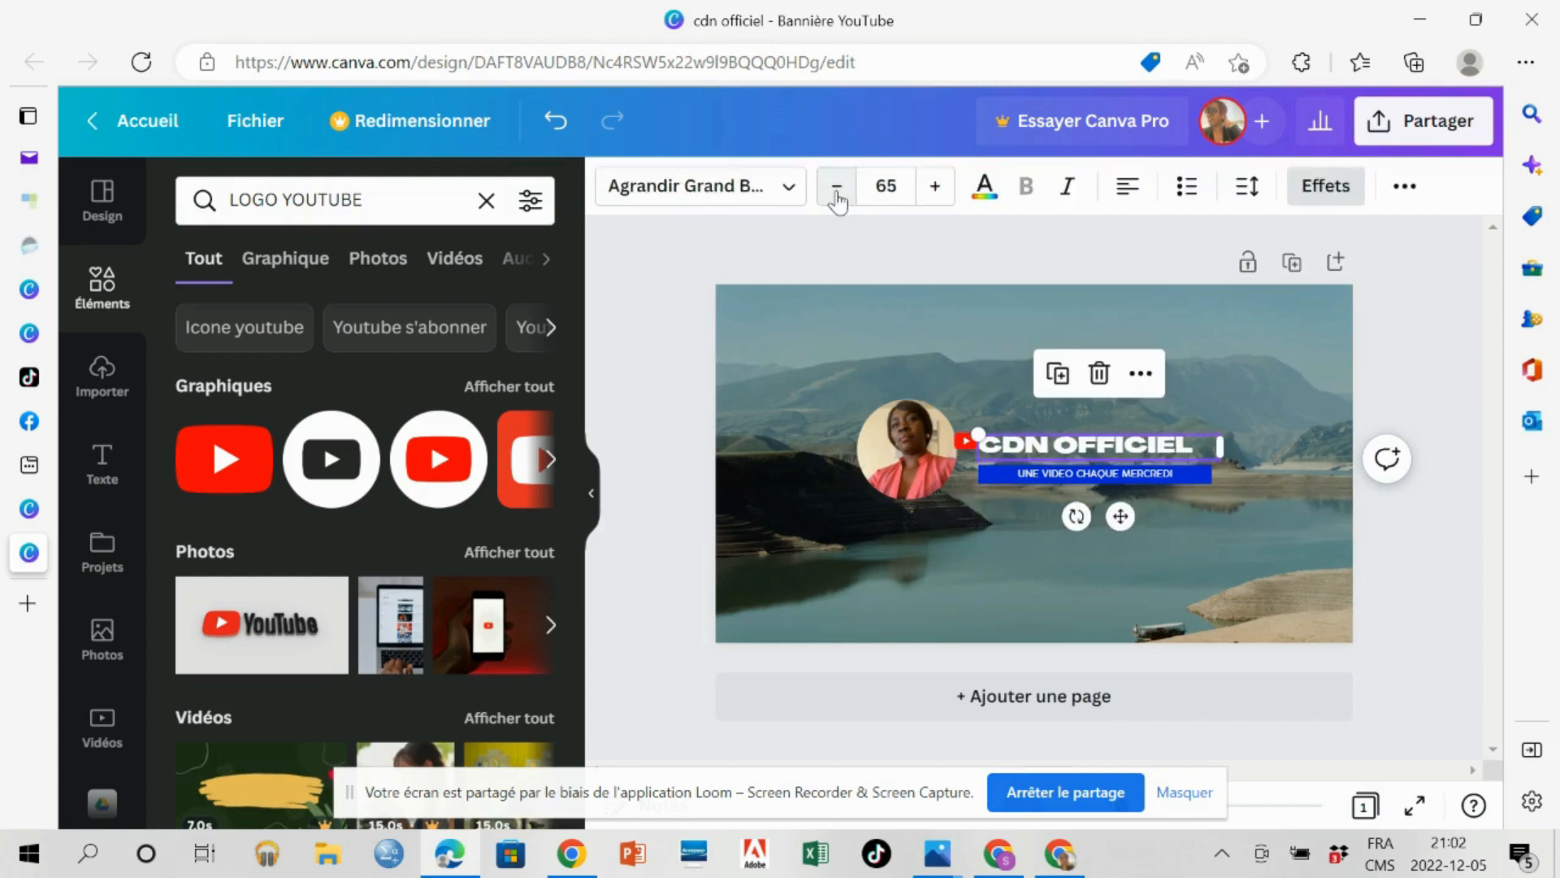
Move the blue "UNE VIDEO CHAQUE MERCREDI" tagline slightly down to leave a gap beneath the title.
{"action": "left_click", "coordinate": [1055, 474]}
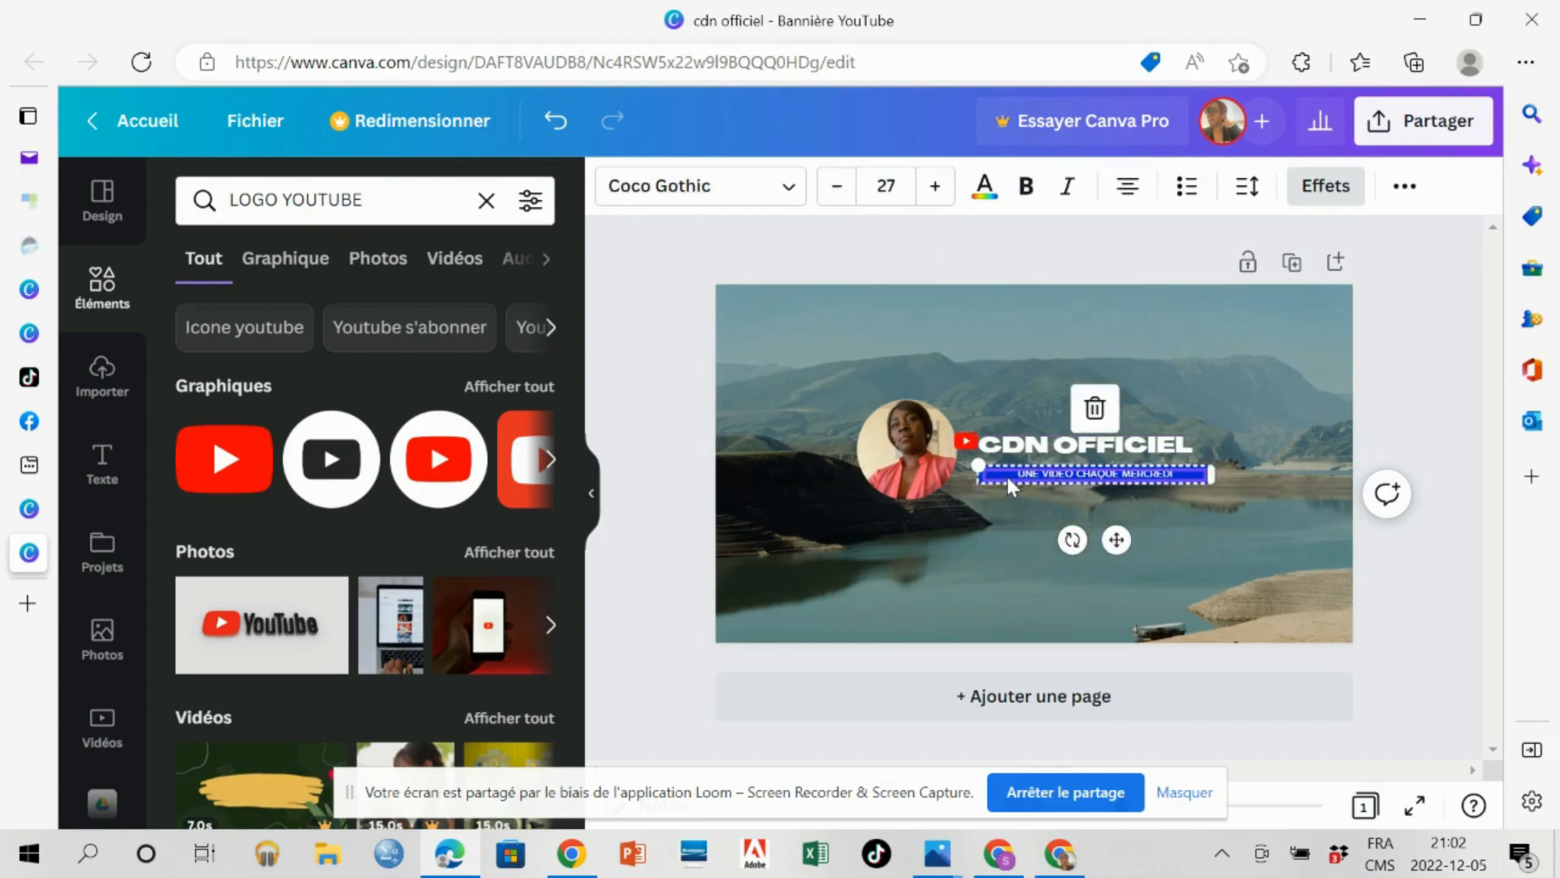
{"action": "left_click", "coordinate": [976, 465]}
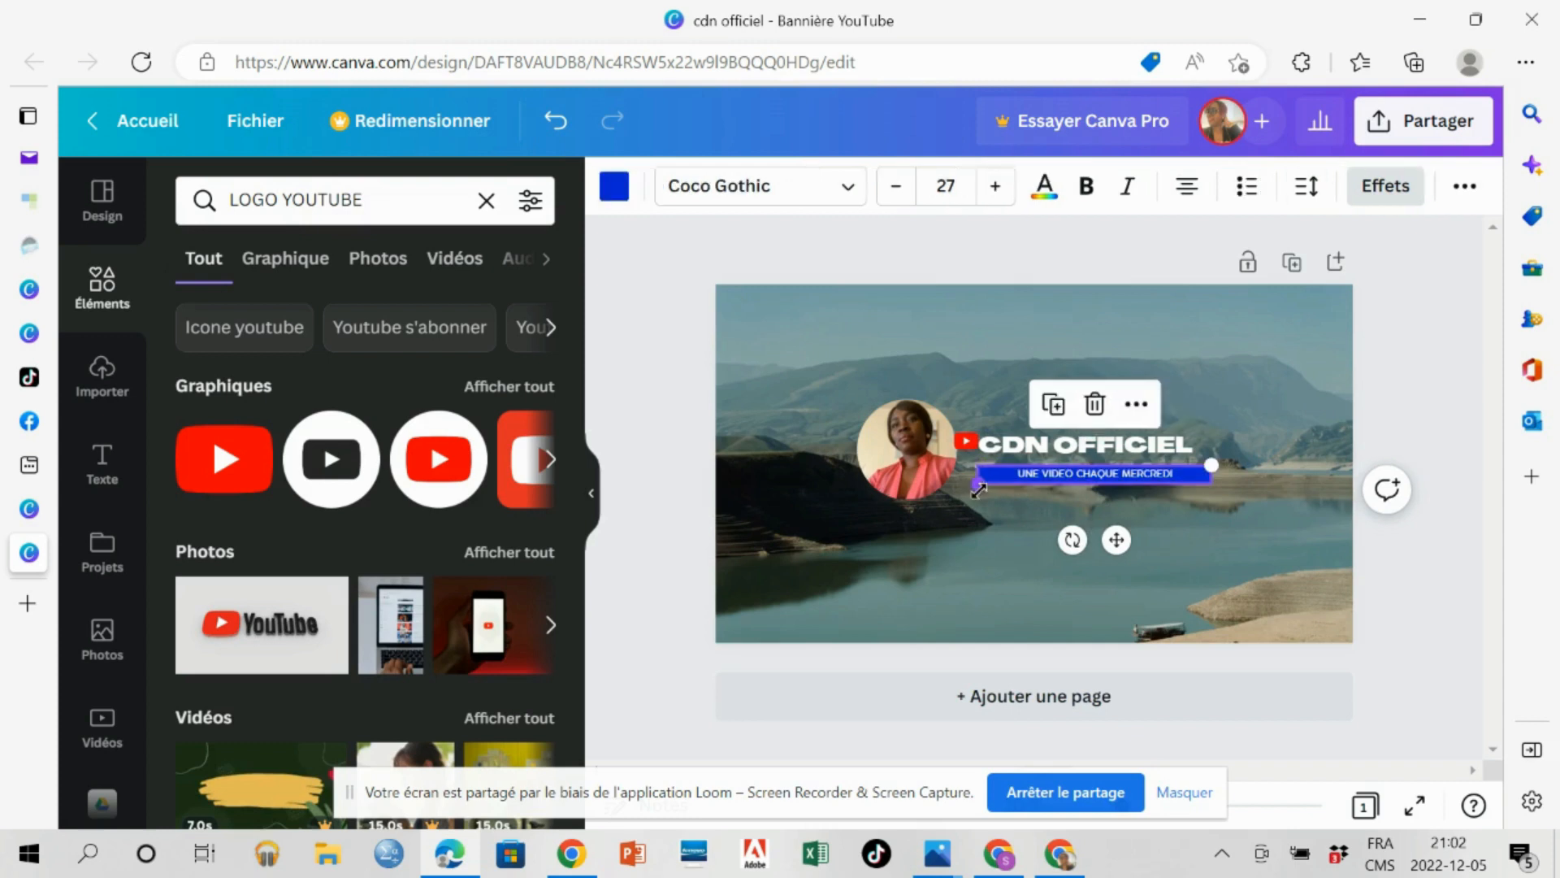
{"action": "left_click_drag", "start_coordinate": [979, 490], "coordinate": [980, 489]}
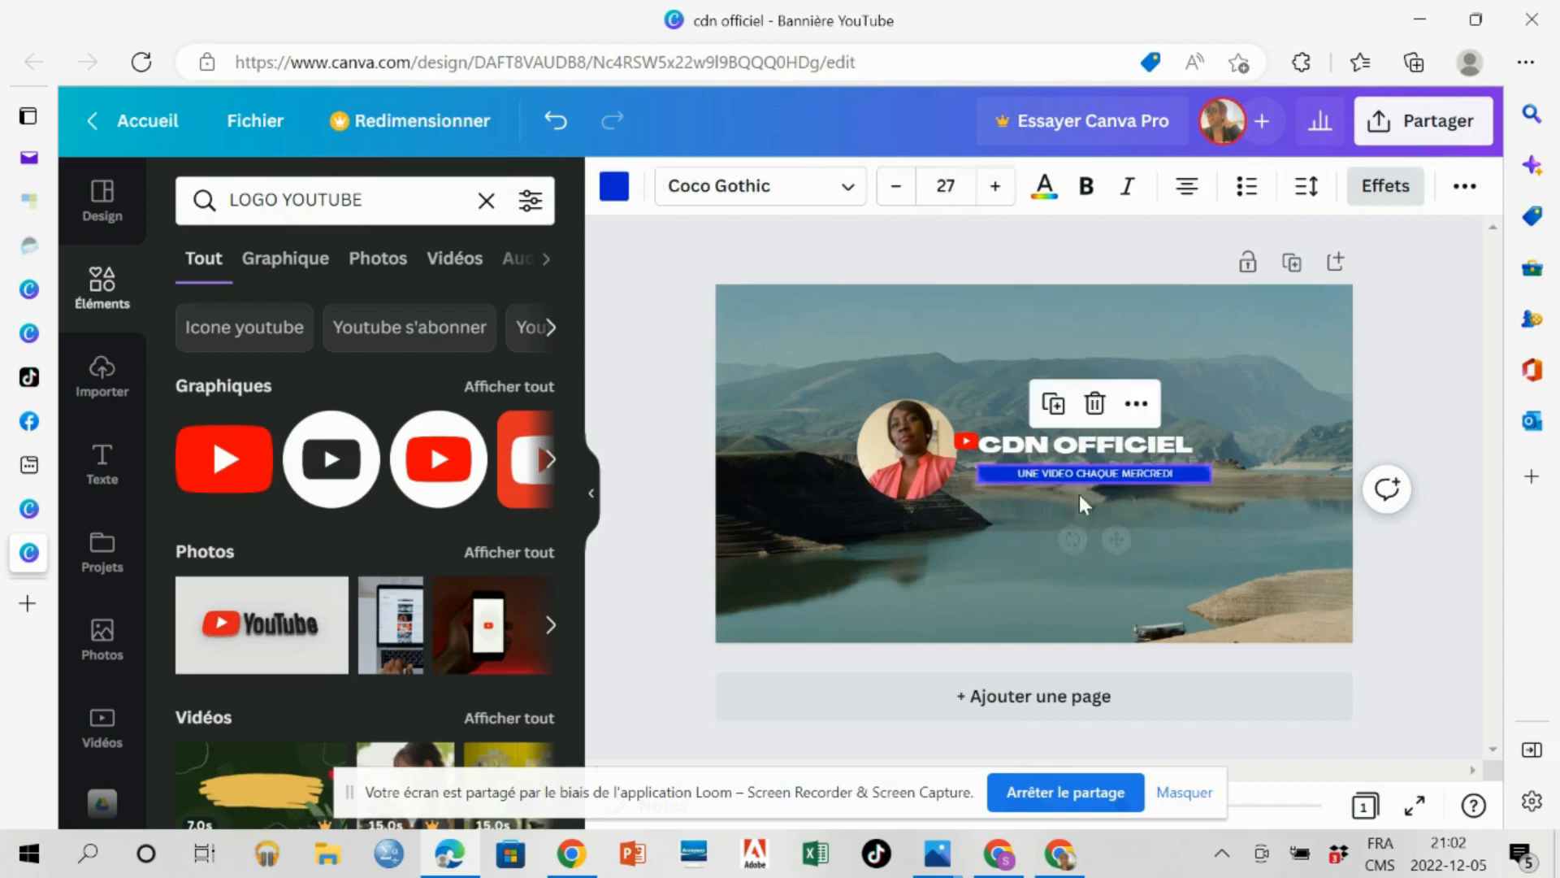
{"action": "left_click", "coordinate": [1123, 473]}
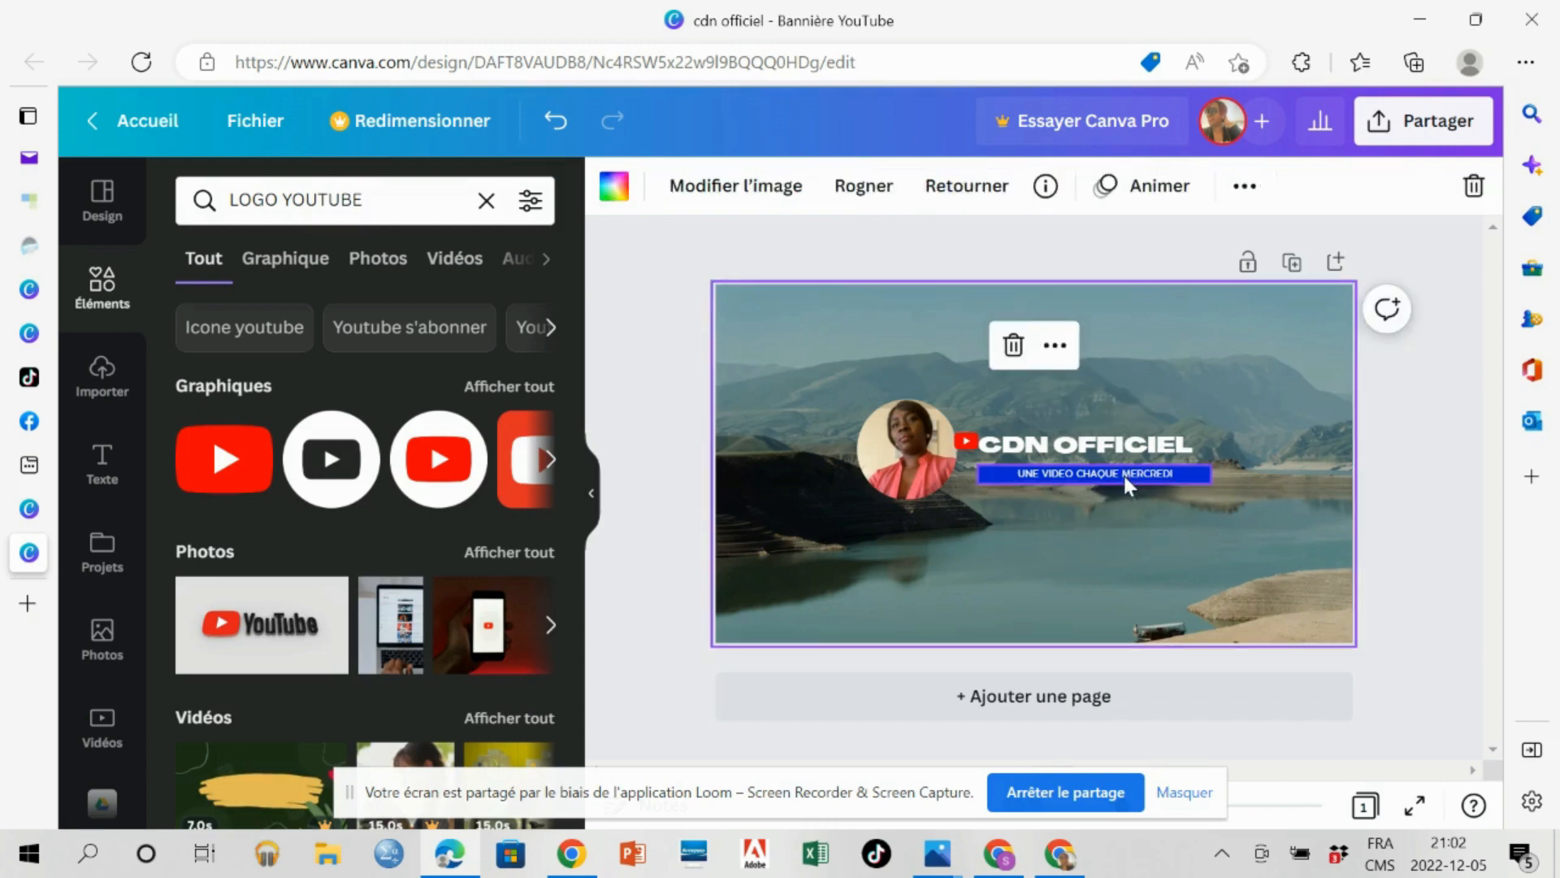
{"action": "left_click", "coordinate": [1123, 473]}
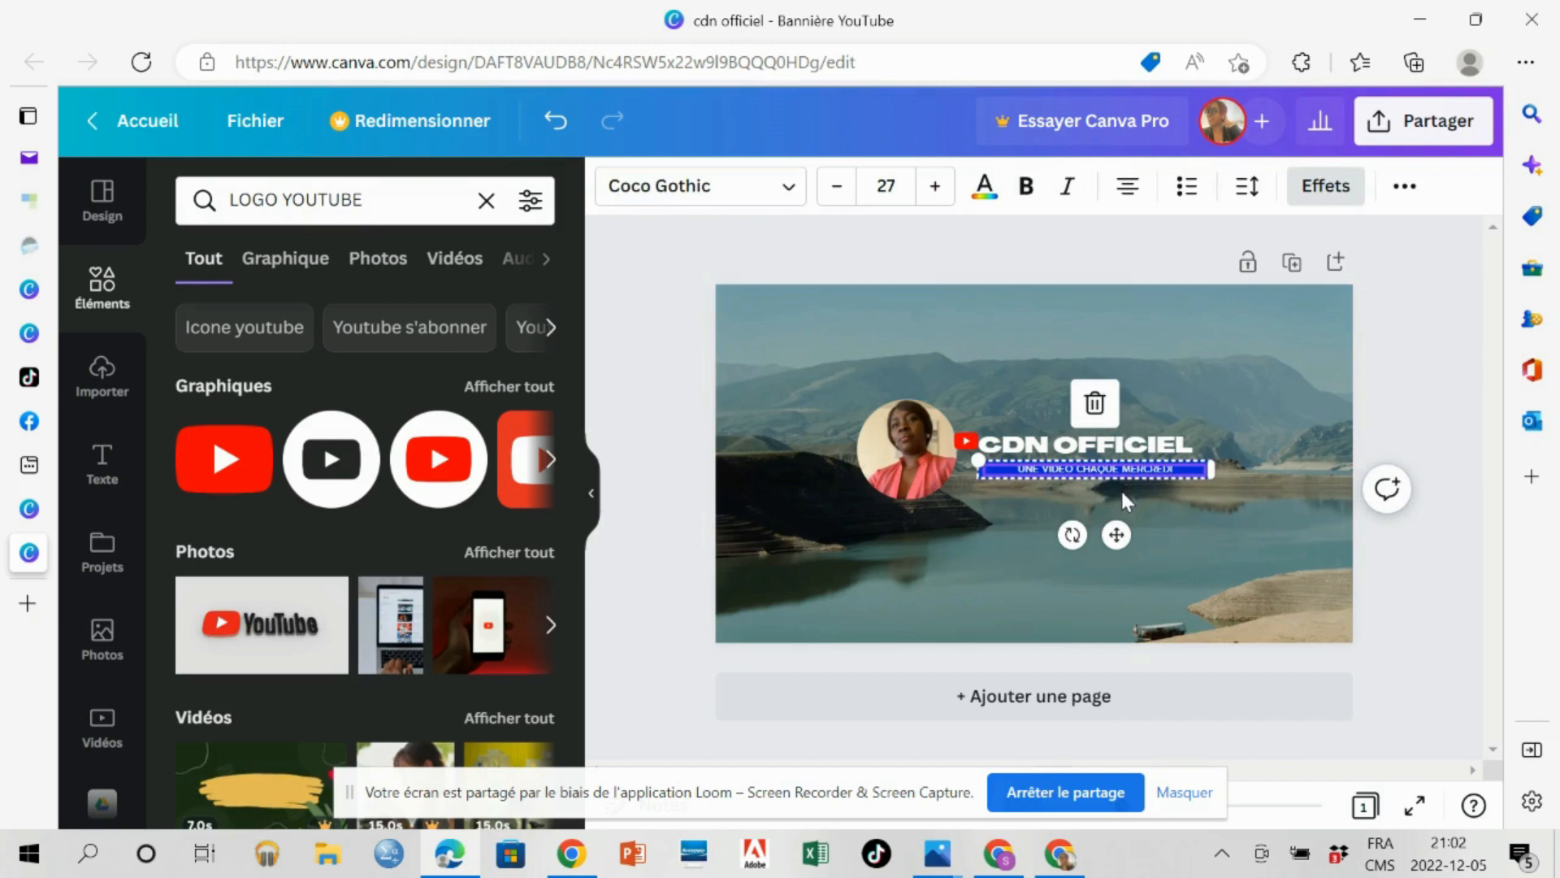
{"action": "left_click_drag", "start_coordinate": [1099, 471], "coordinate": [1098, 481]}
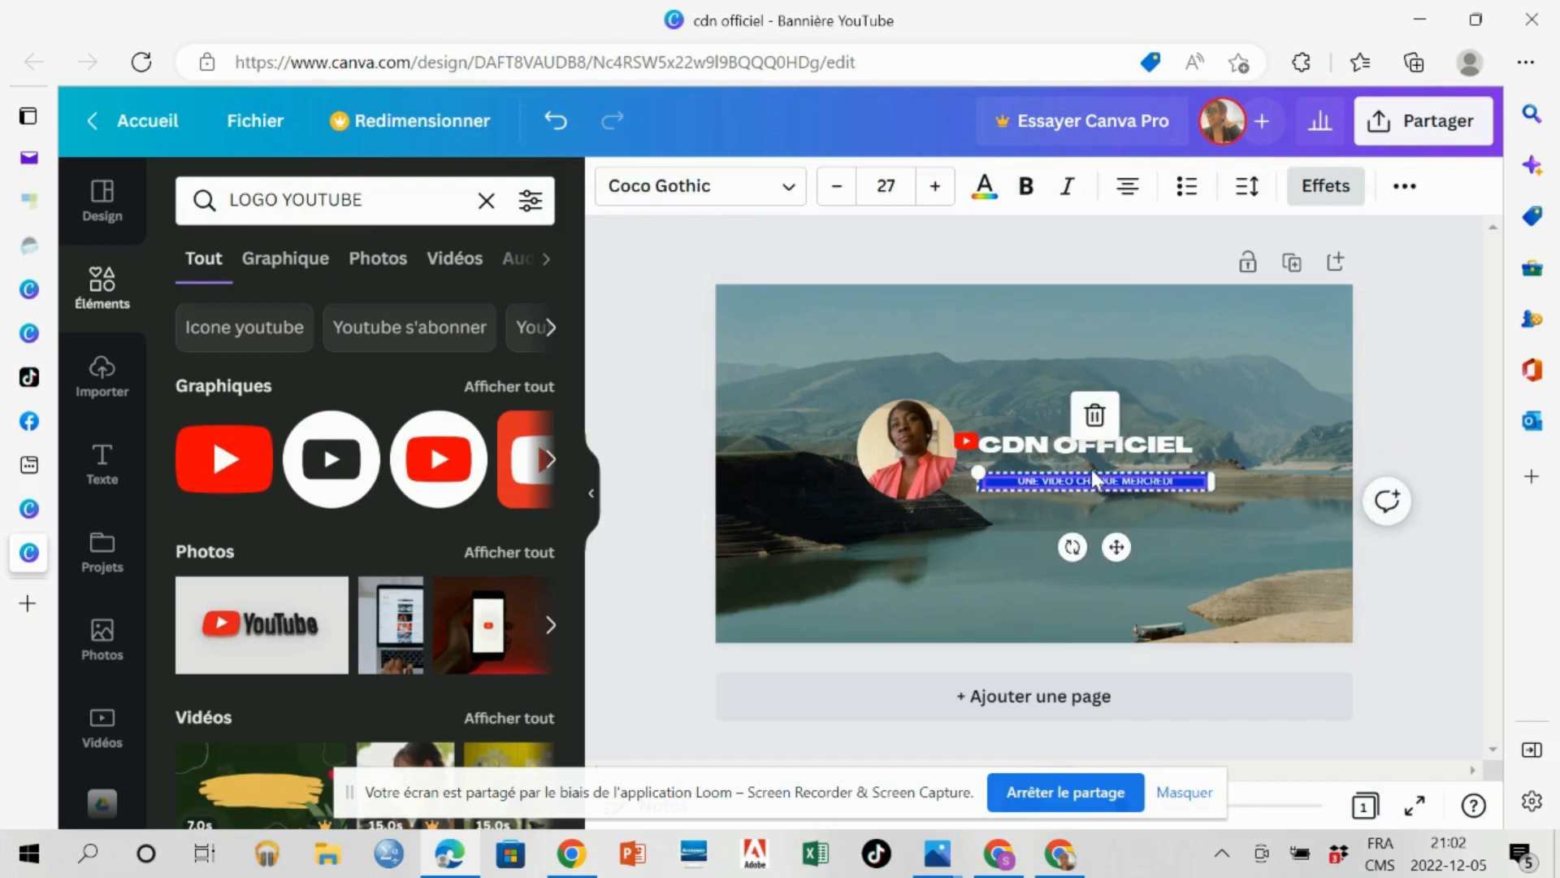
{"action": "left_click", "coordinate": [1075, 462]}
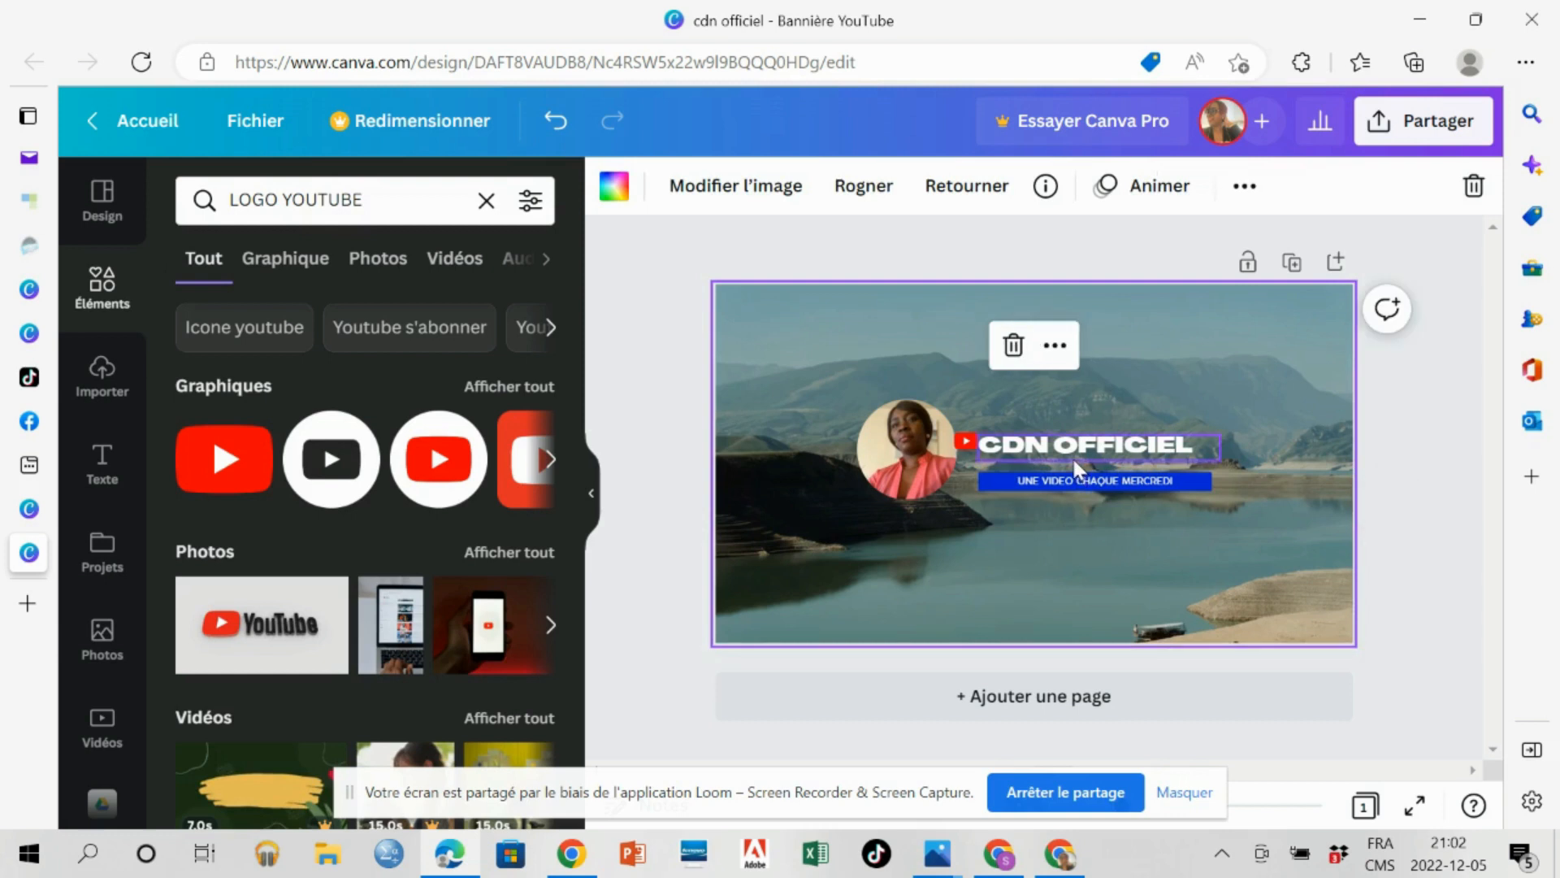
{"action": "left_click", "coordinate": [1072, 456]}
{"action": "left_click", "coordinate": [1074, 464]}
Add a new heading text box and adjust its side edges to span the width of the "CDN OFFICIEL" title box.
{"action": "left_click", "coordinate": [101, 467]}
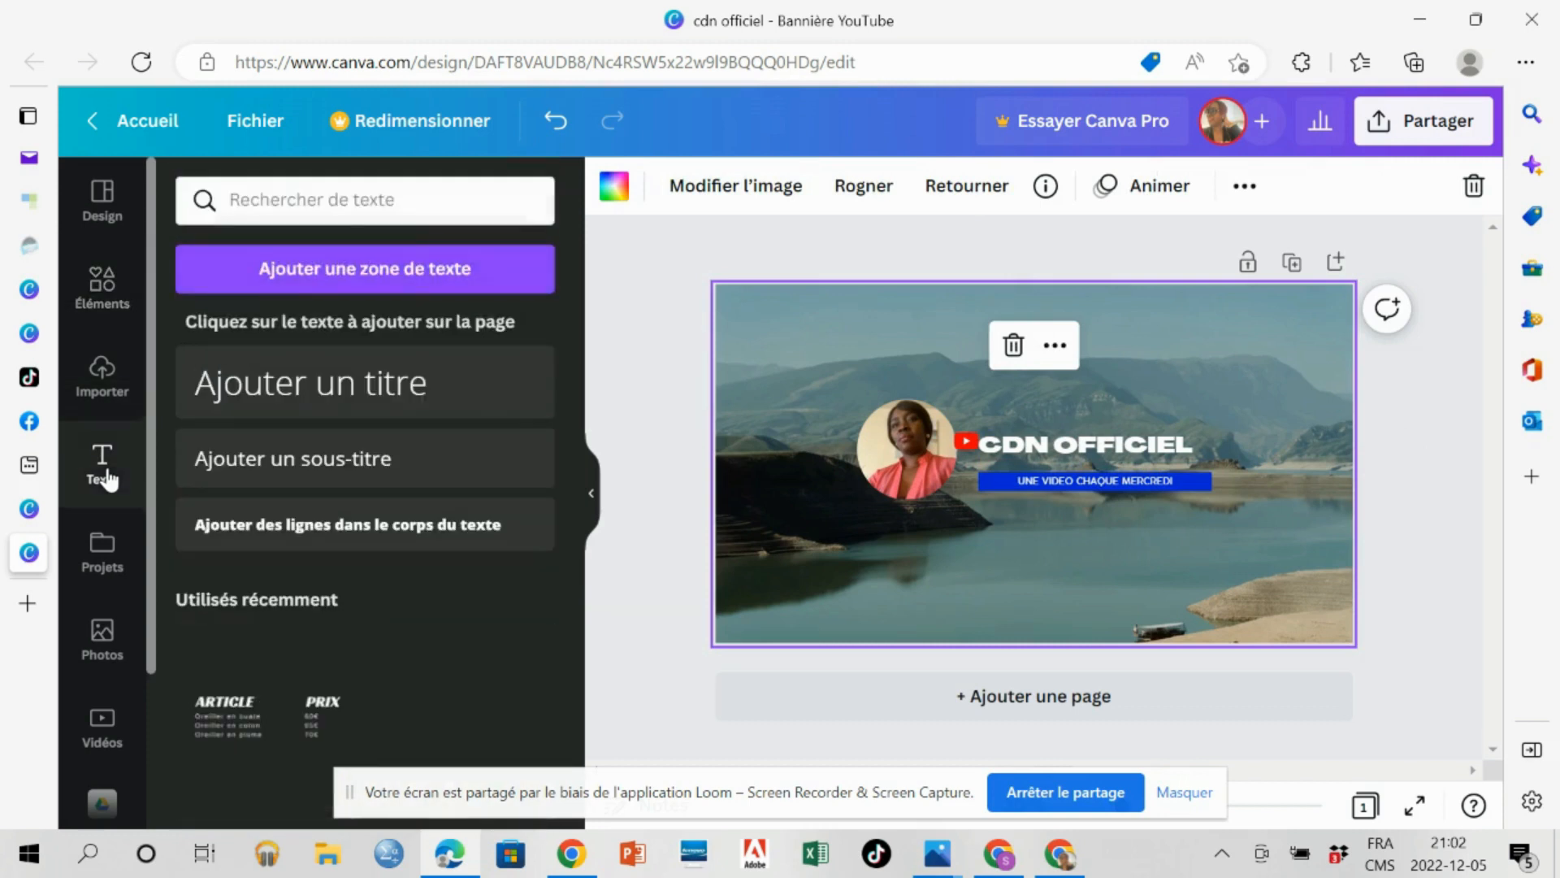
{"action": "left_click", "coordinate": [334, 394]}
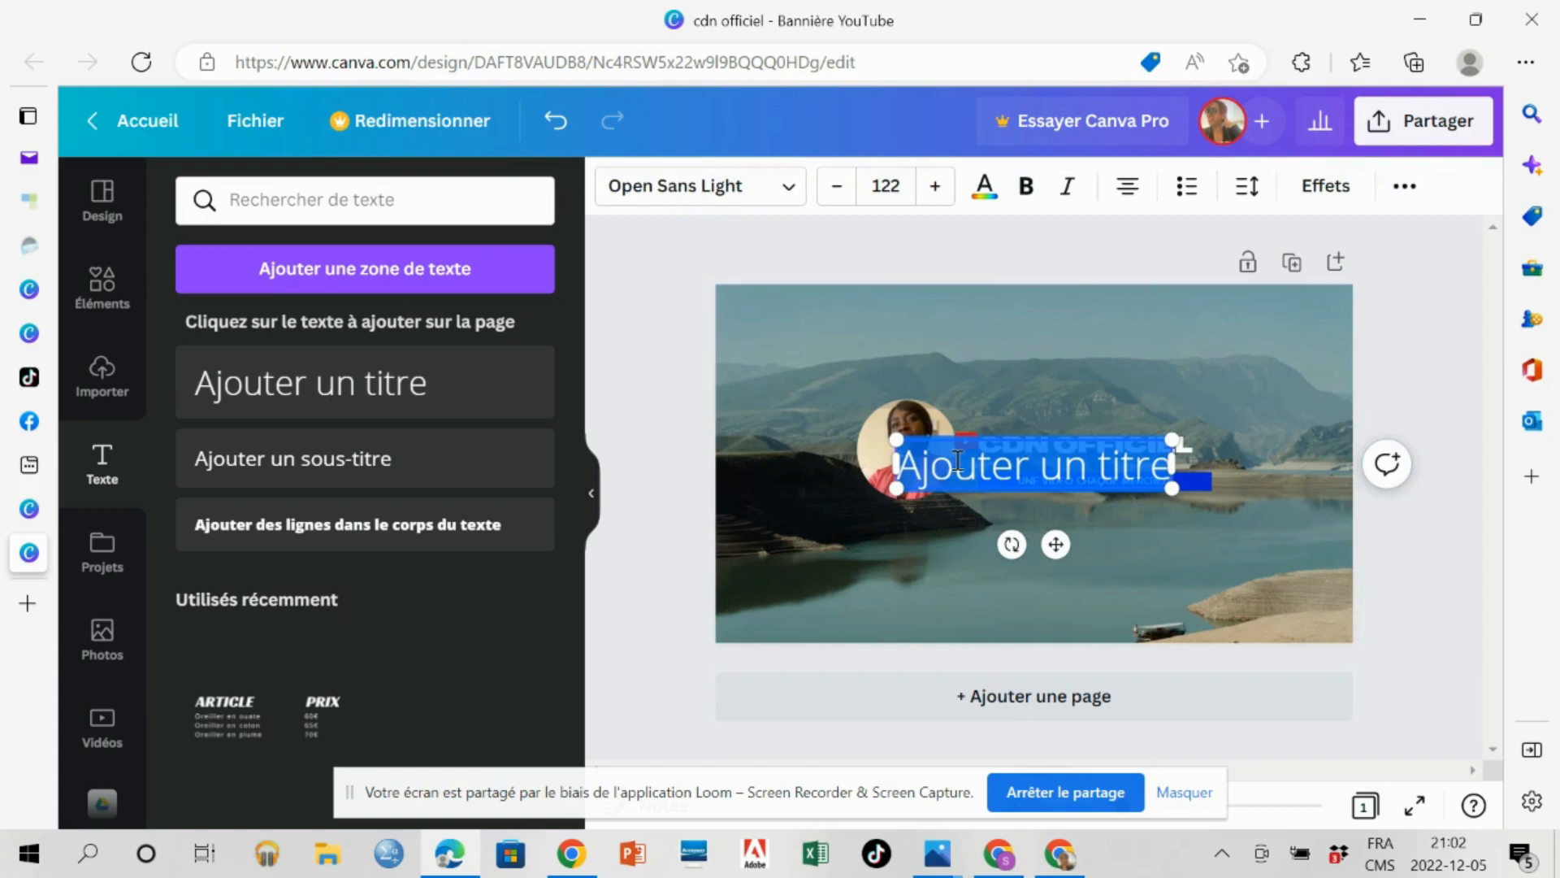
{"action": "left_click", "coordinate": [957, 461]}
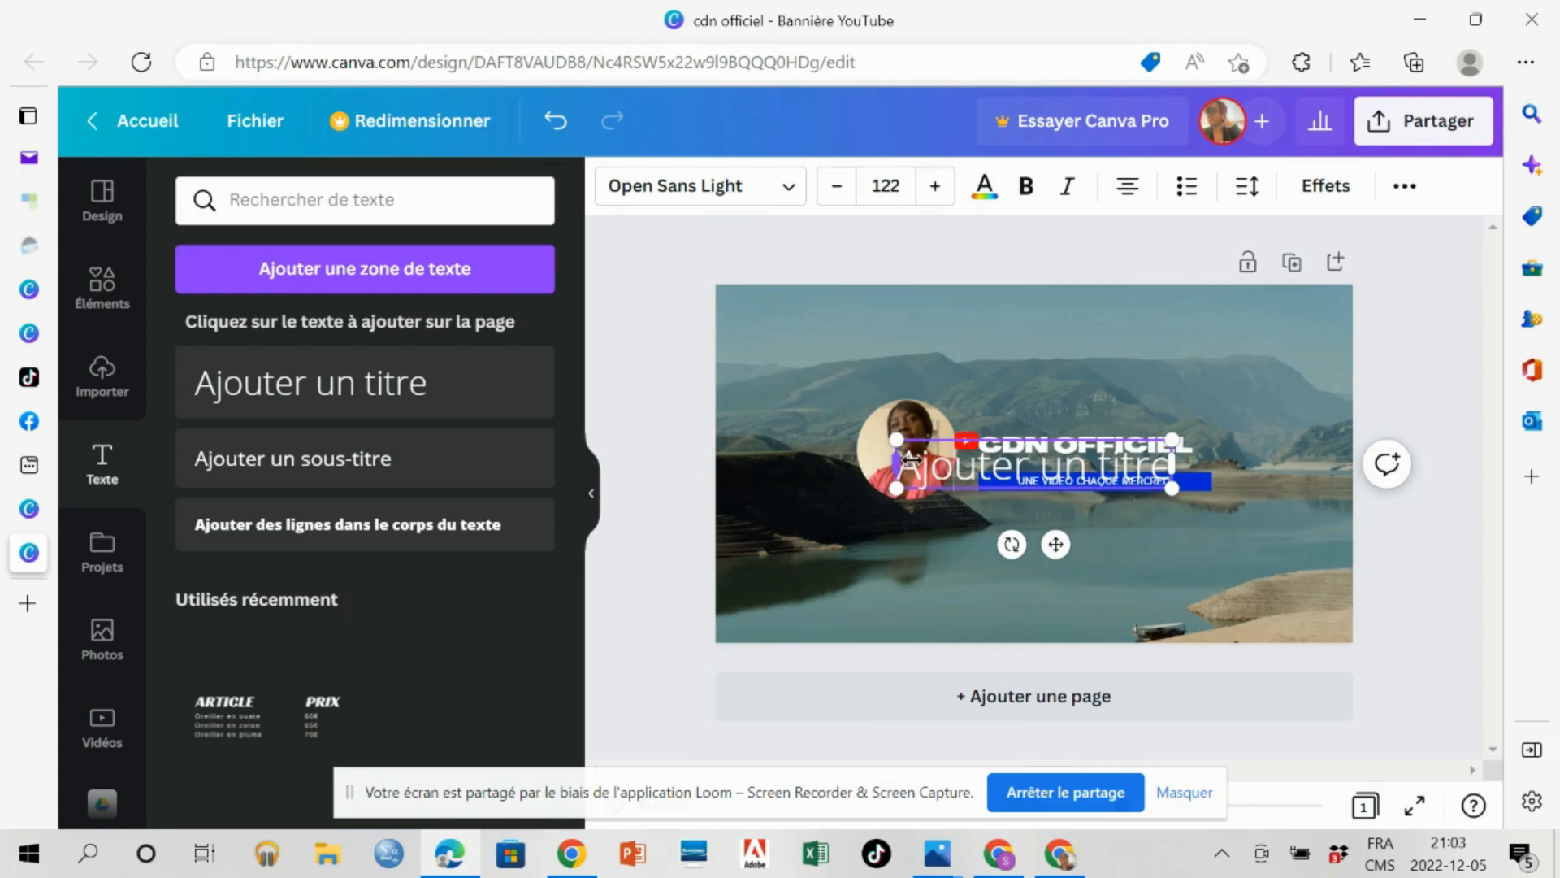
{"action": "left_click_drag", "start_coordinate": [899, 463], "coordinate": [969, 454]}
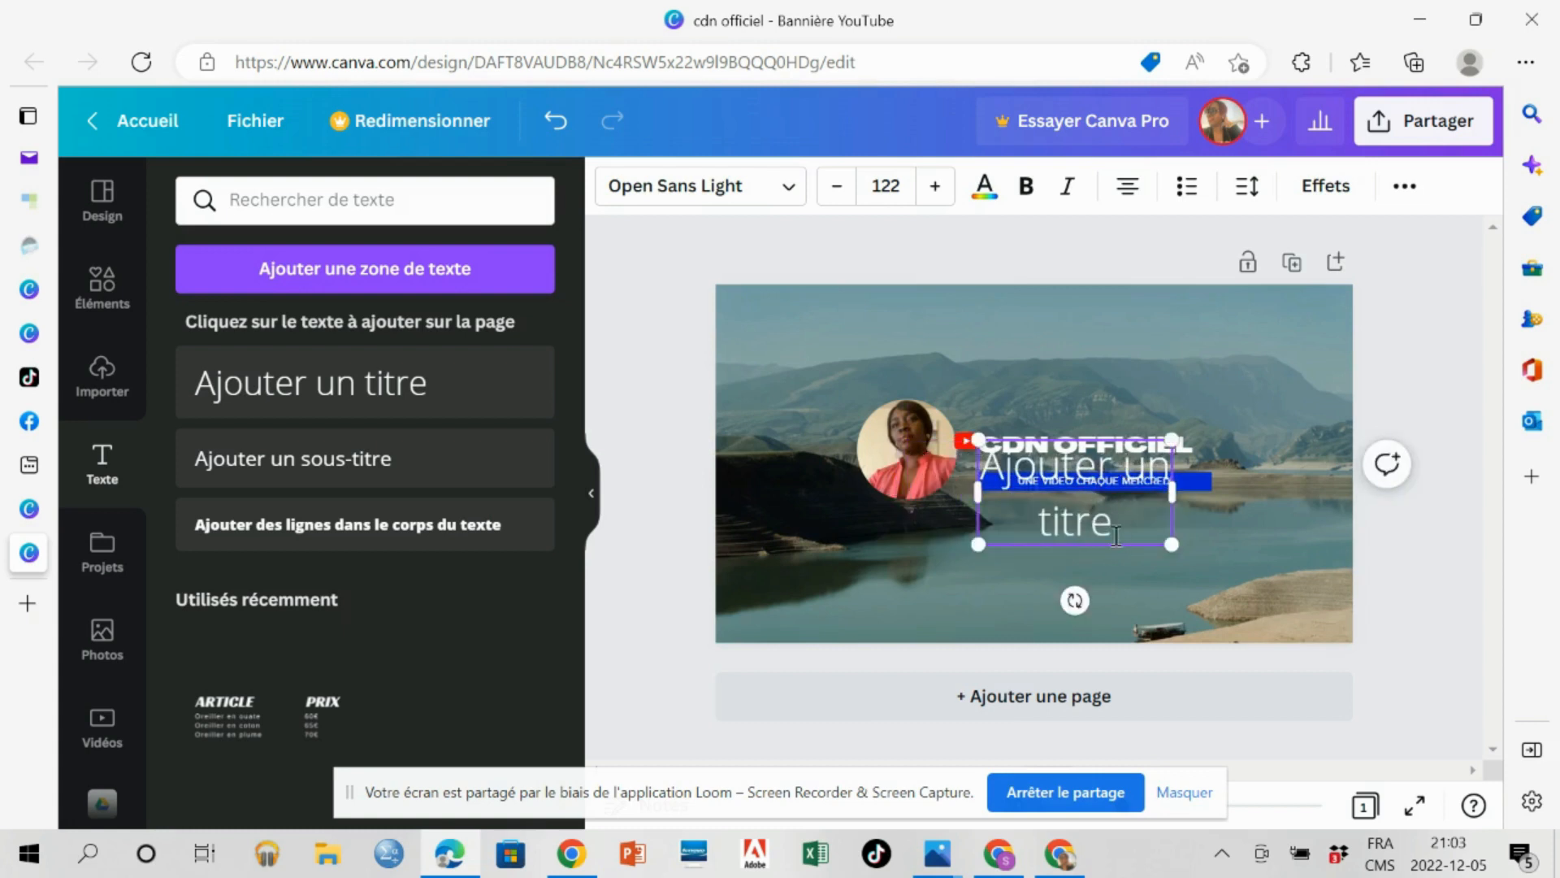
{"action": "left_click_drag", "start_coordinate": [1173, 491], "coordinate": [1226, 466]}
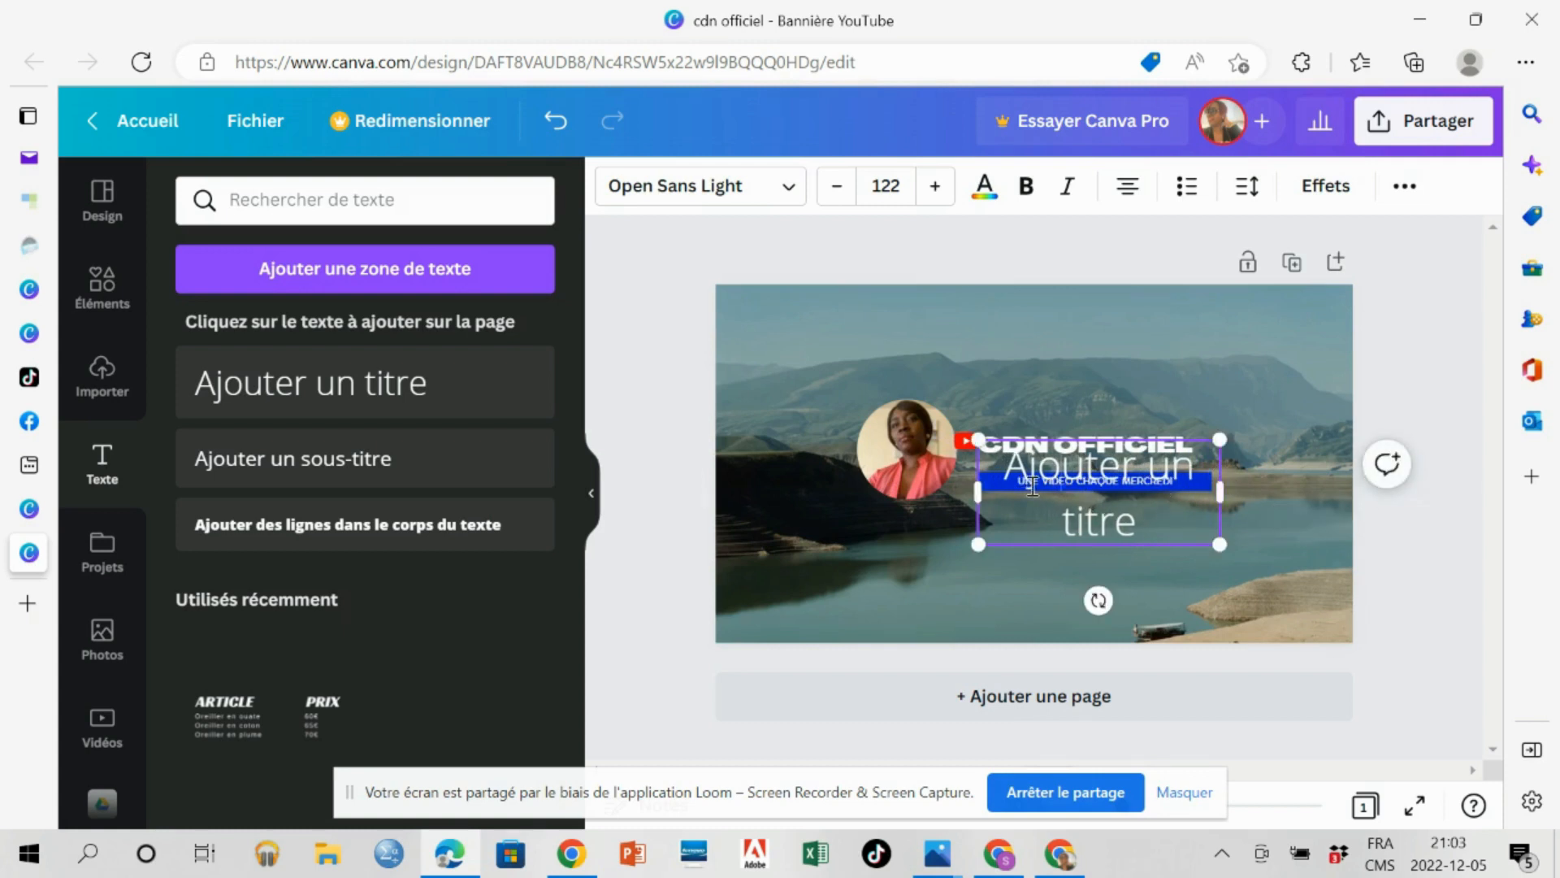
Replace the new heading's placeholder text with "AUGMENTER VOTRE VISIBILITE EN LIGNE".
{"action": "left_click_drag", "start_coordinate": [1009, 471], "coordinate": [1131, 533]}
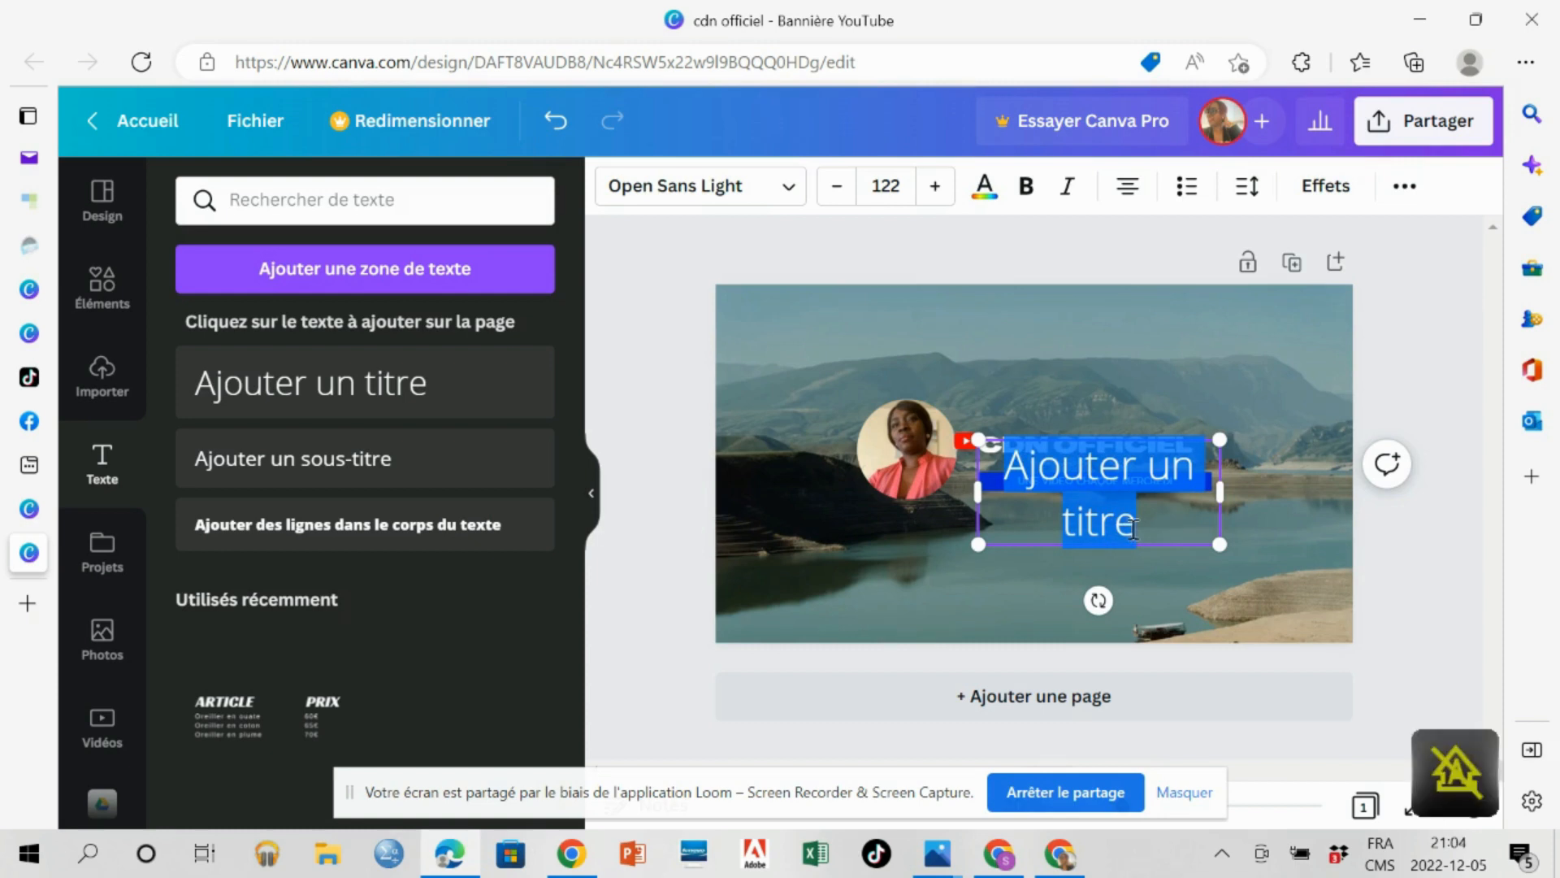
{"action": "type", "text": "a"}
{"action": "key", "text": "BackSpace"}
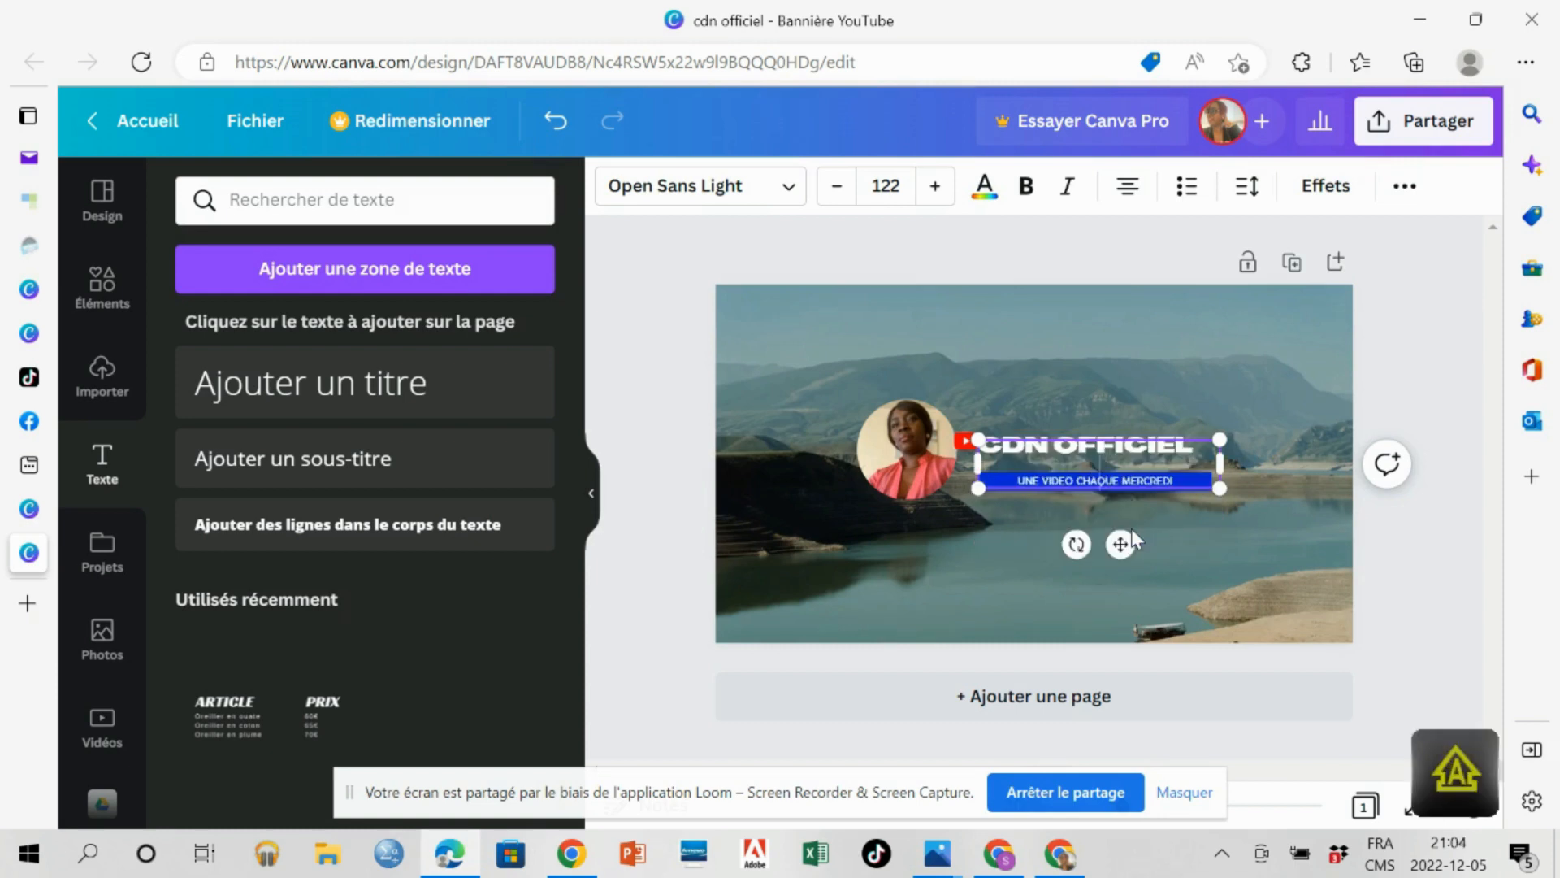
{"action": "type", "text": "A"}
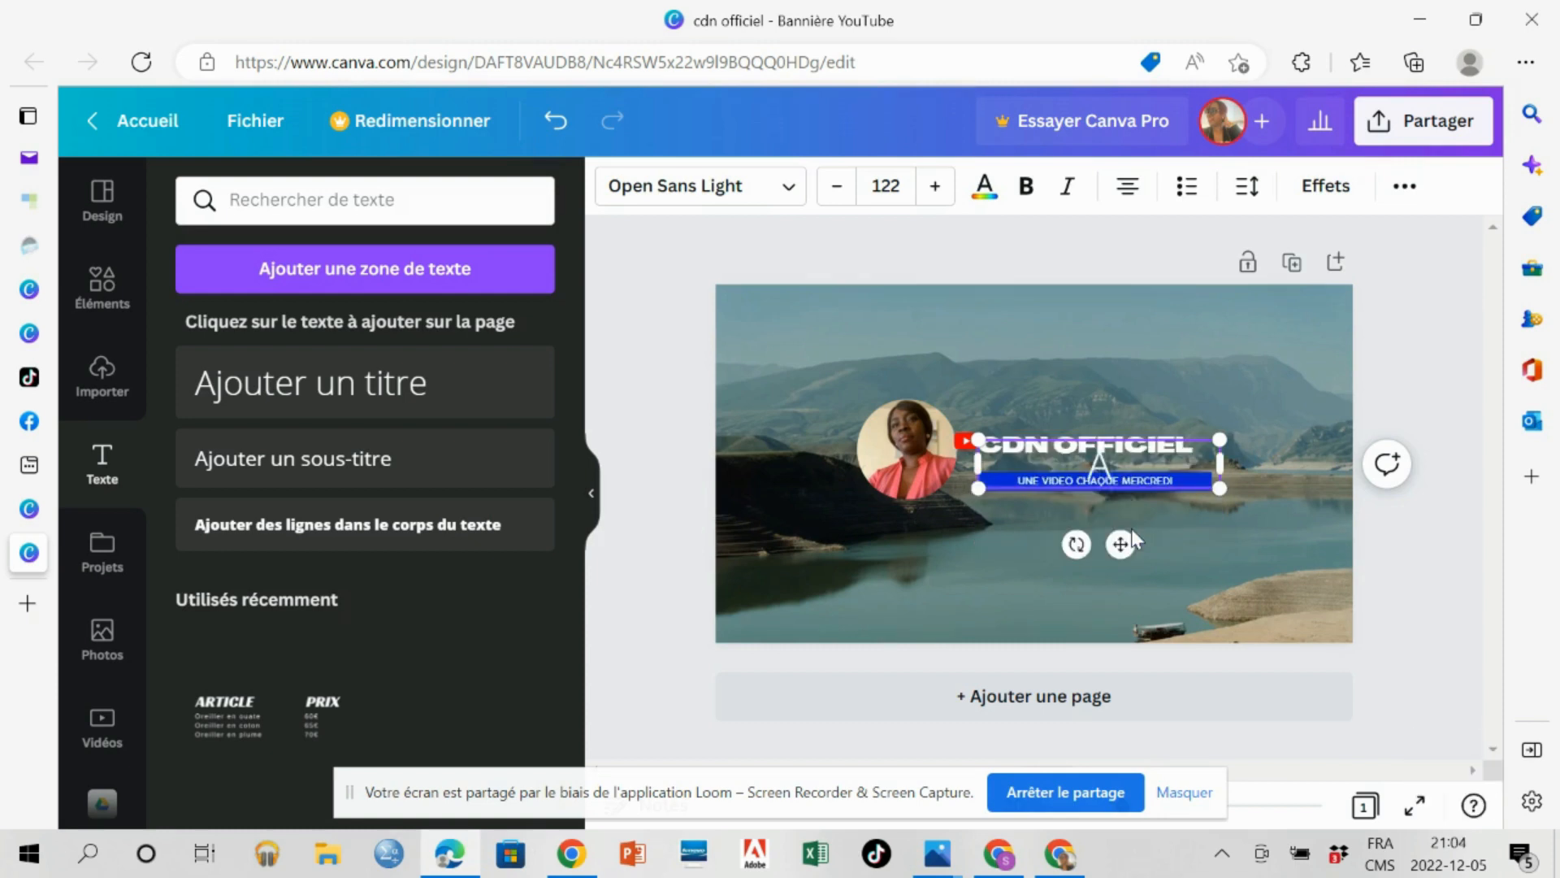
{"action": "type", "text": "UGM"}
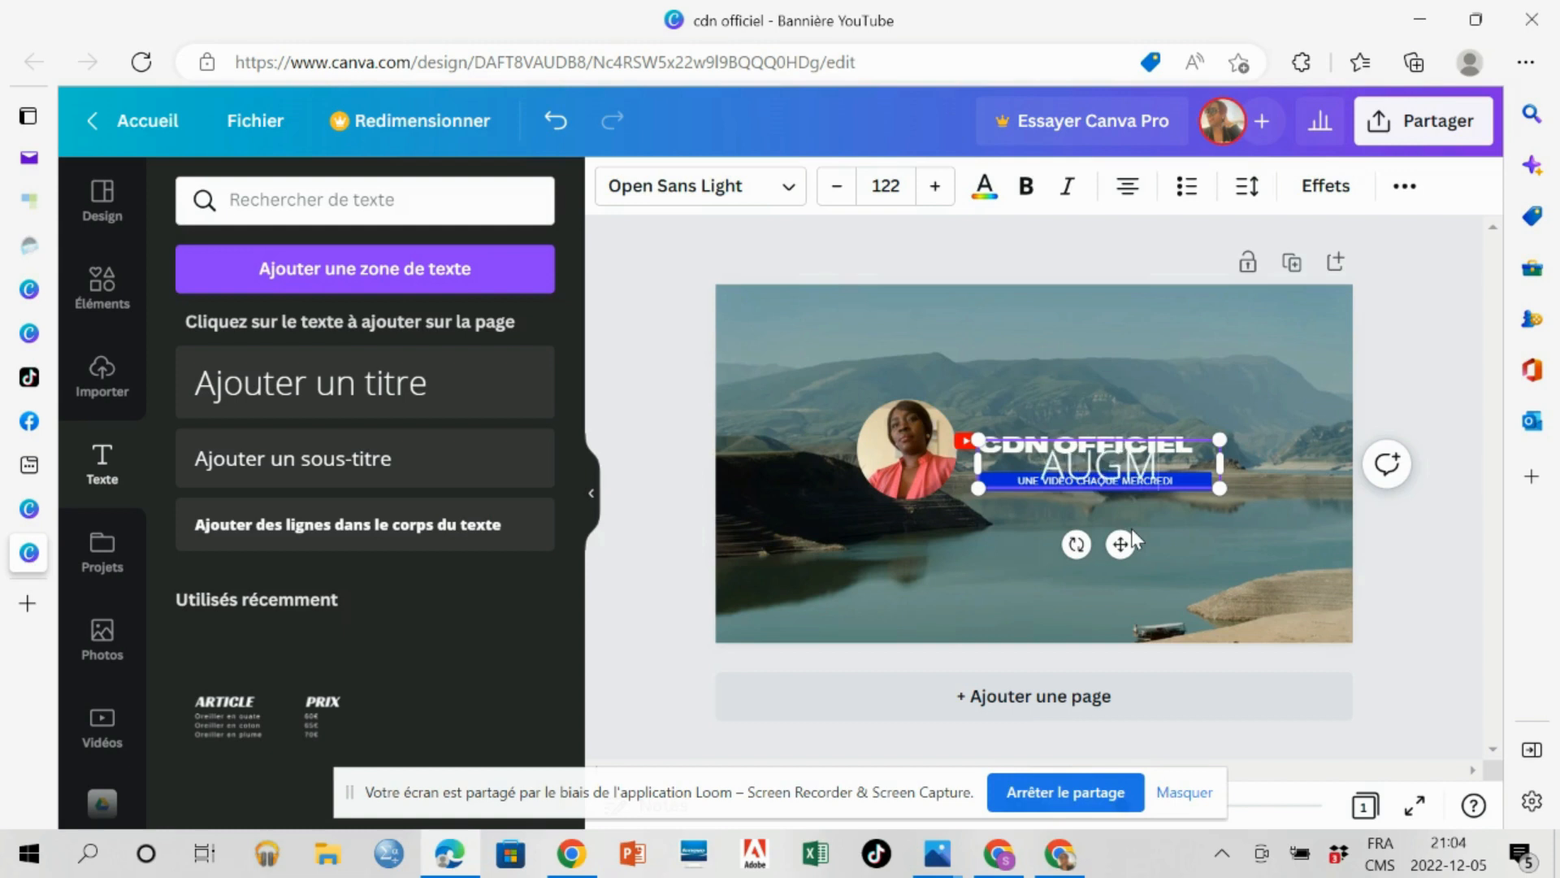
{"action": "type", "text": "ENTER"}
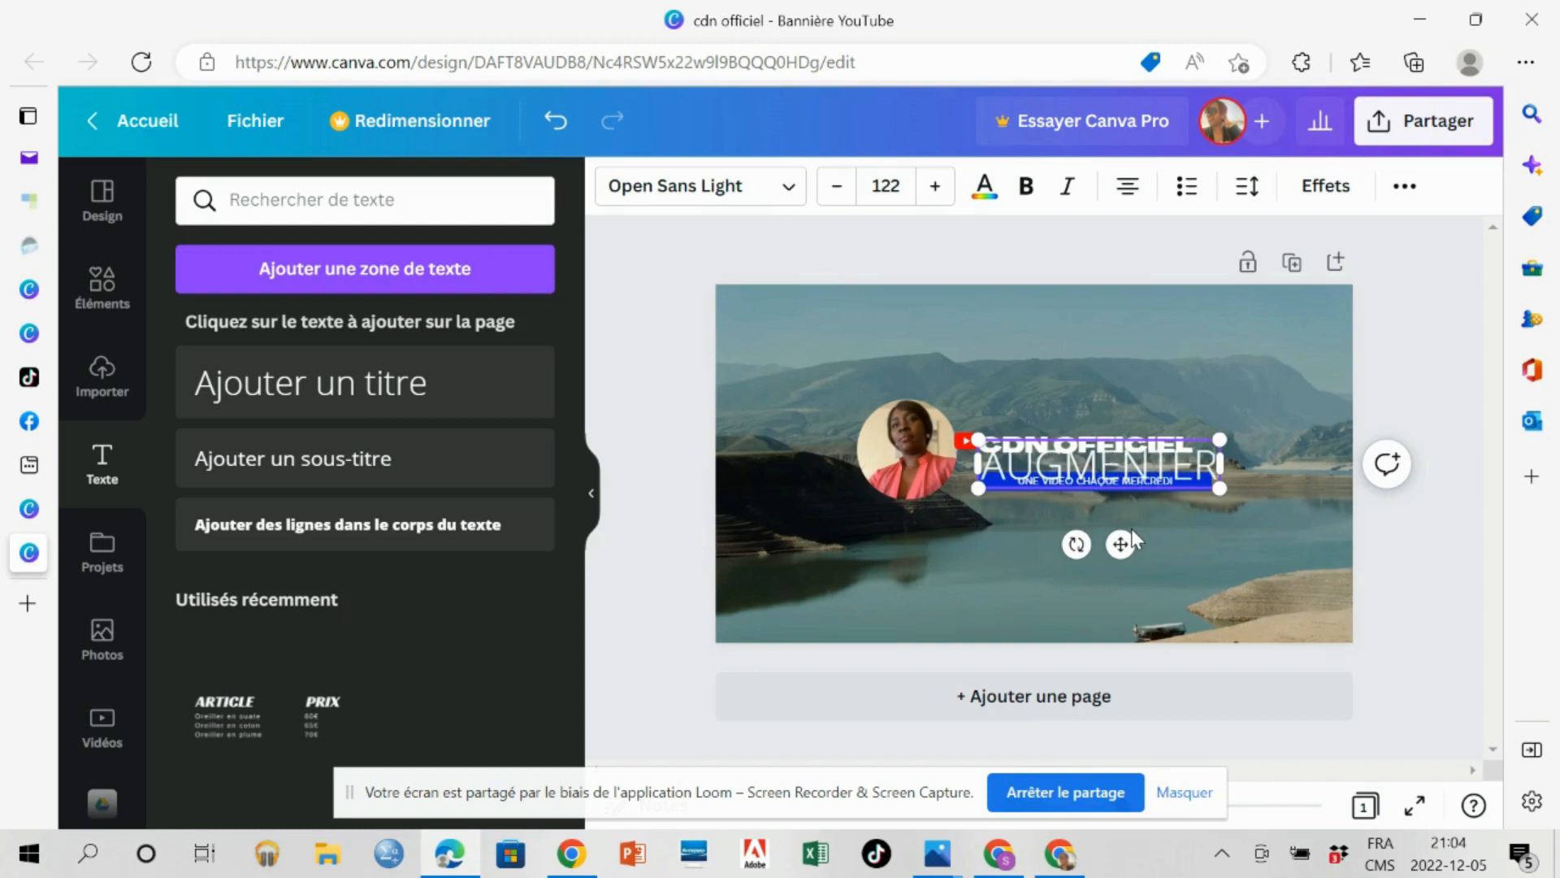
{"action": "key", "text": "Return"}
{"action": "type", "text": "VOTRE "}
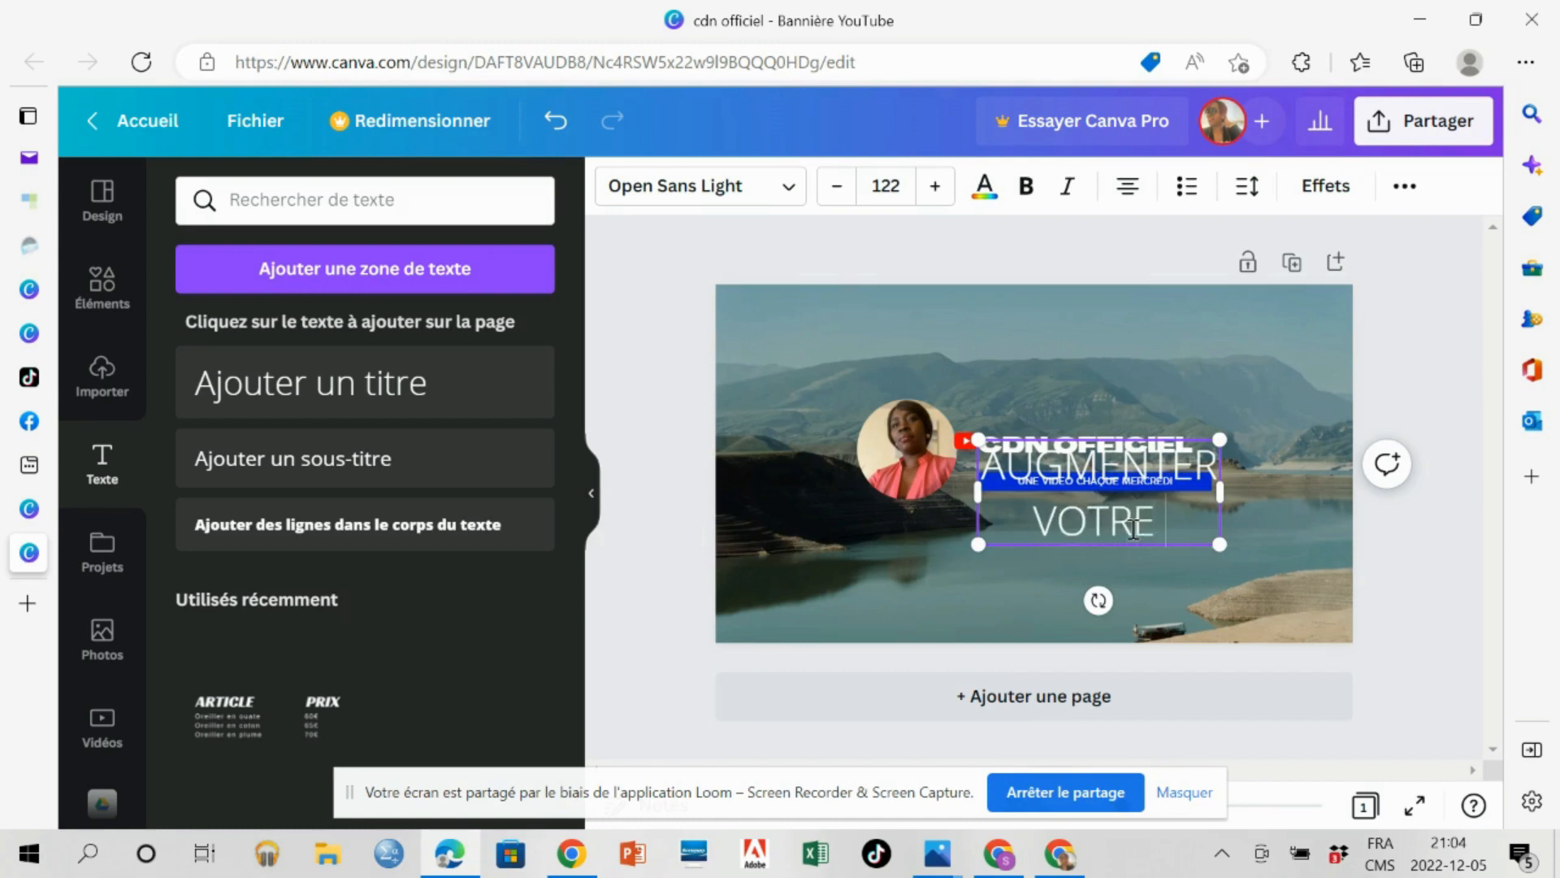
{"action": "type", "text": "VI"}
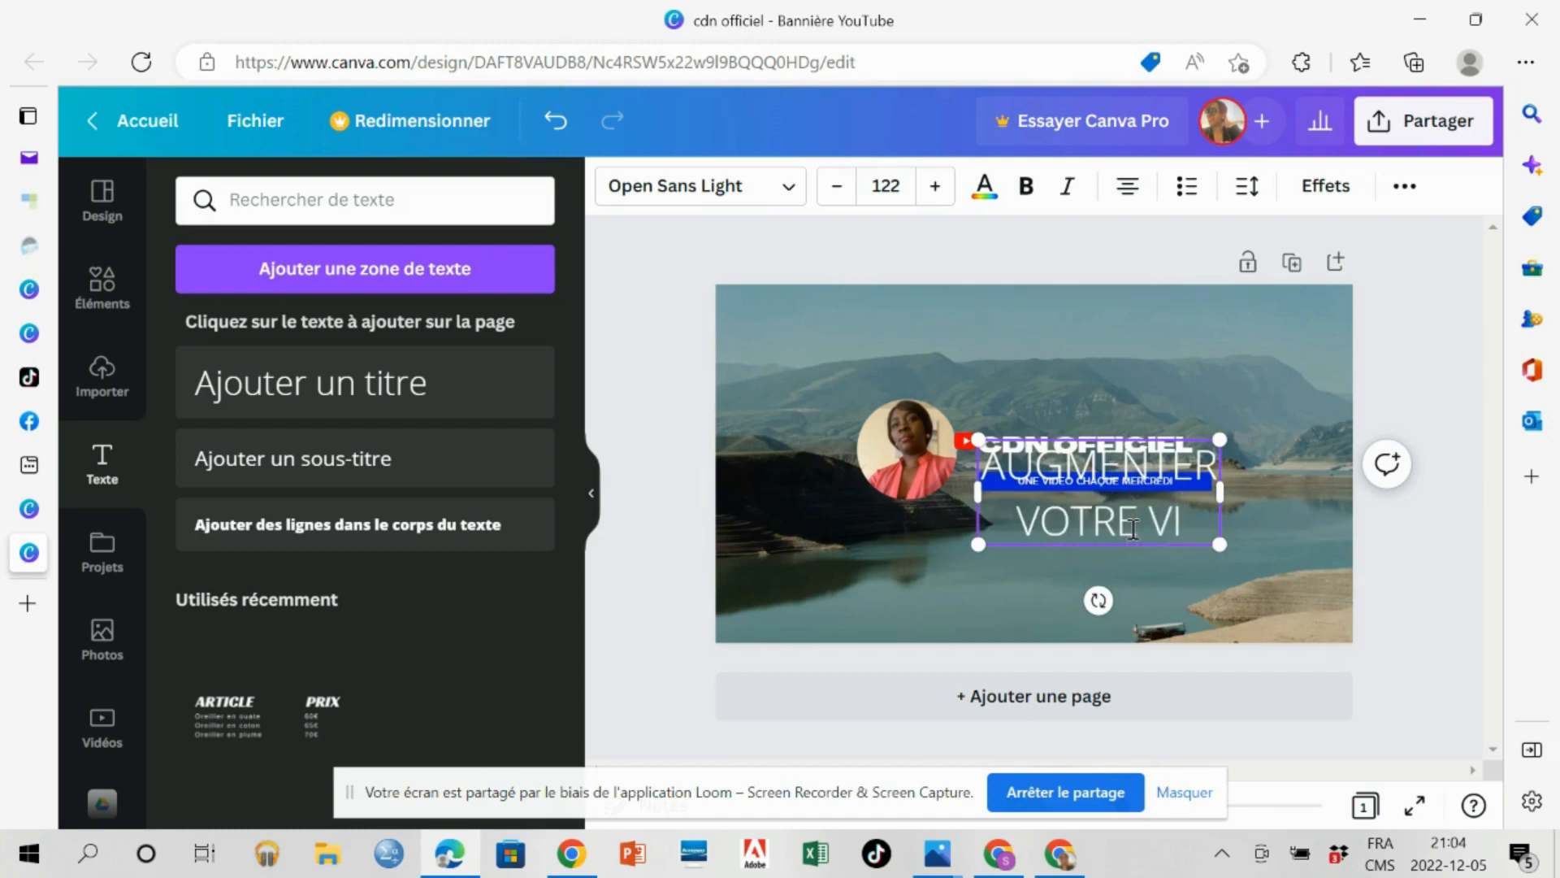
{"action": "type", "text": "SI"}
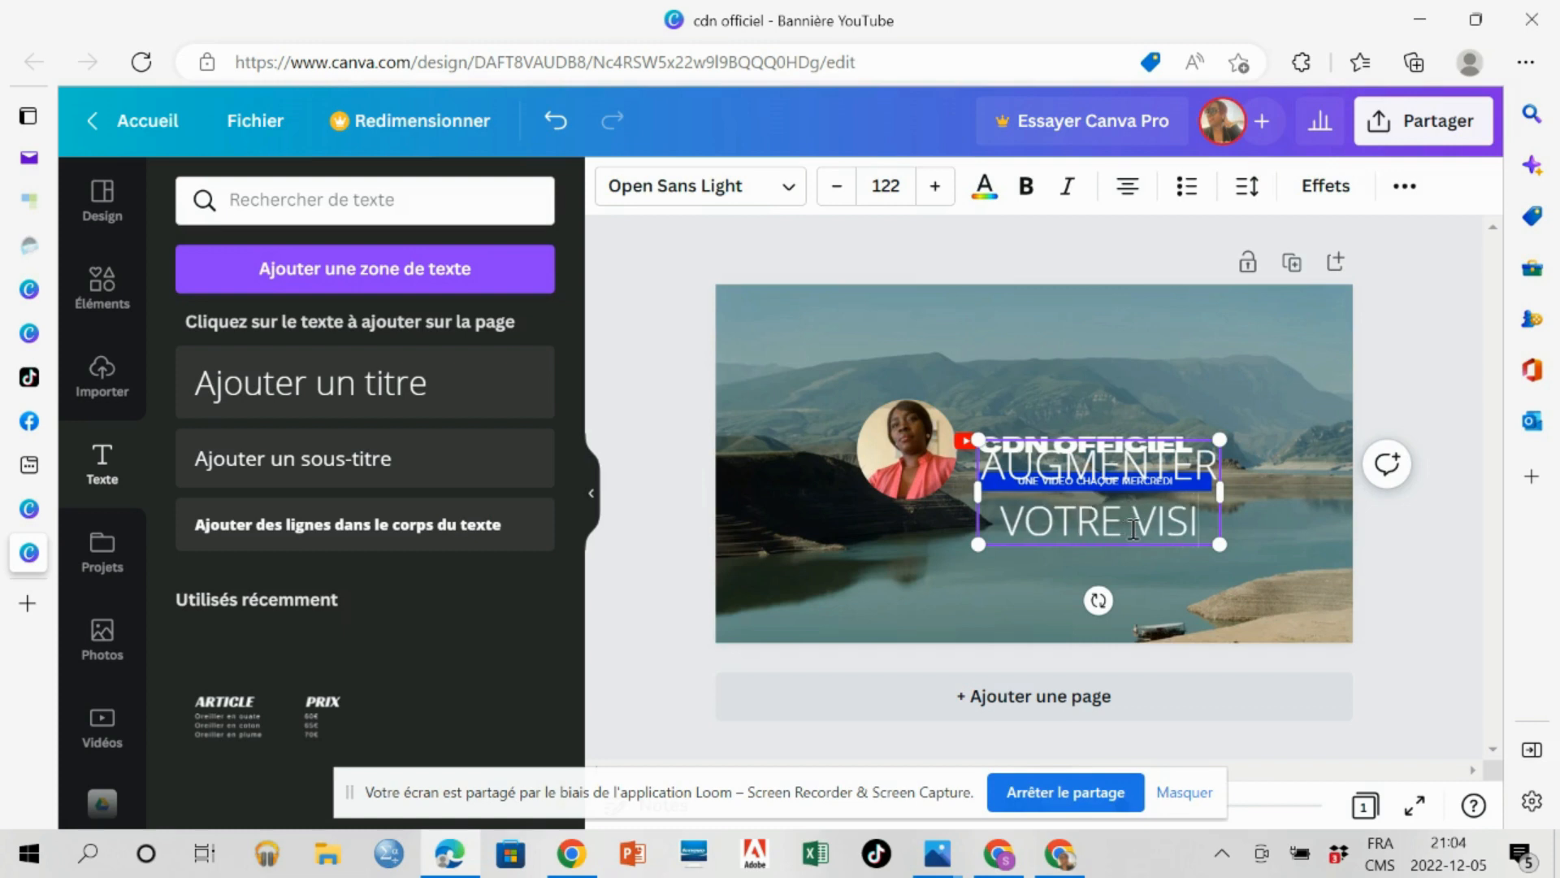
{"action": "type", "text": "BILIT"}
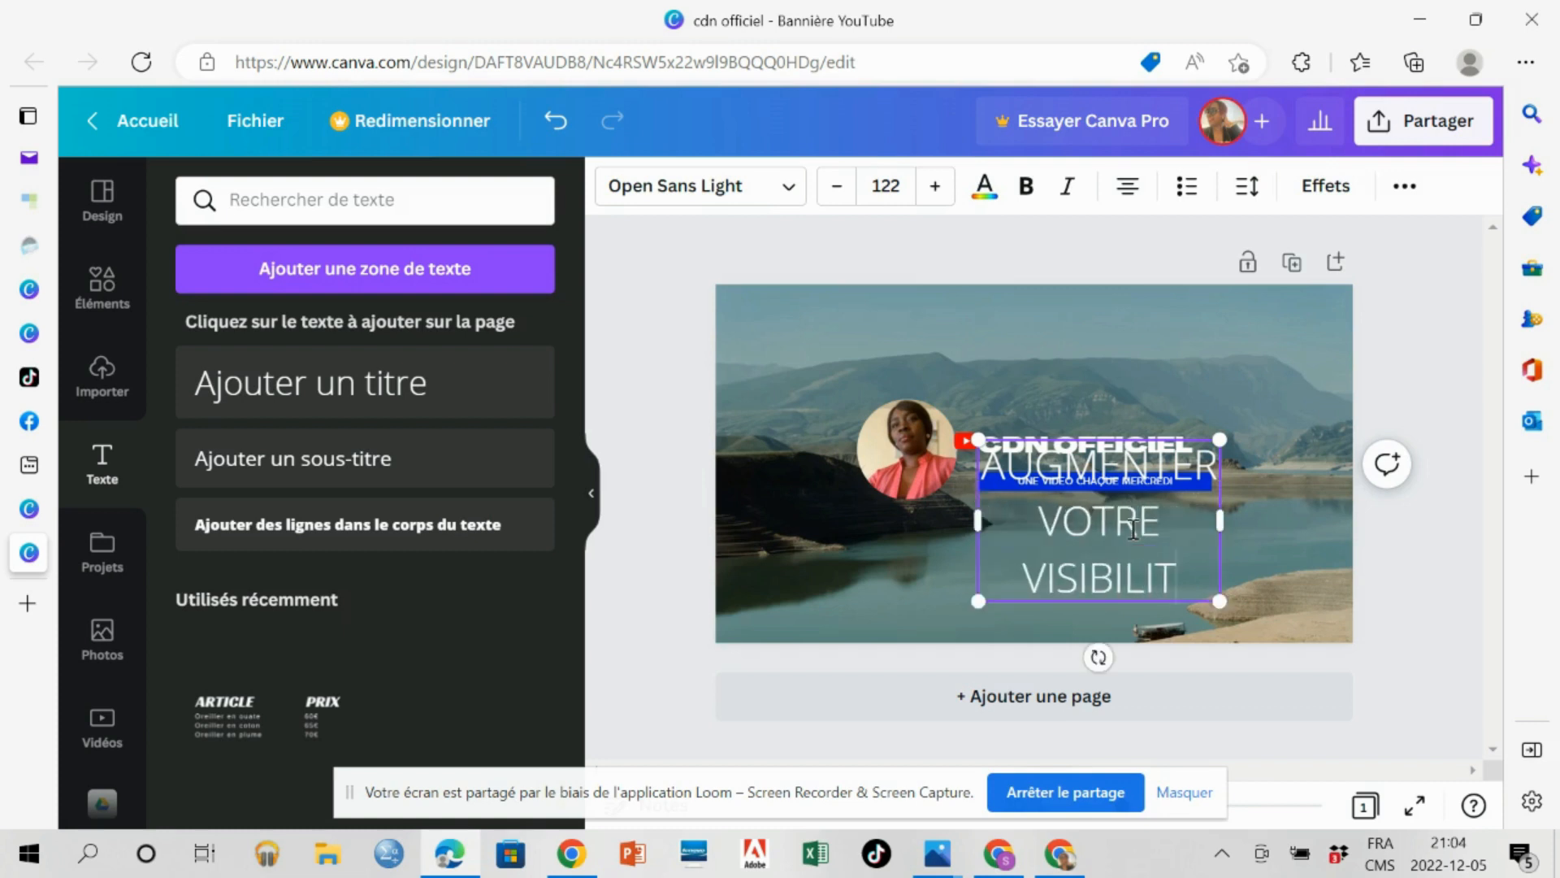
{"action": "type", "text": "E EN"}
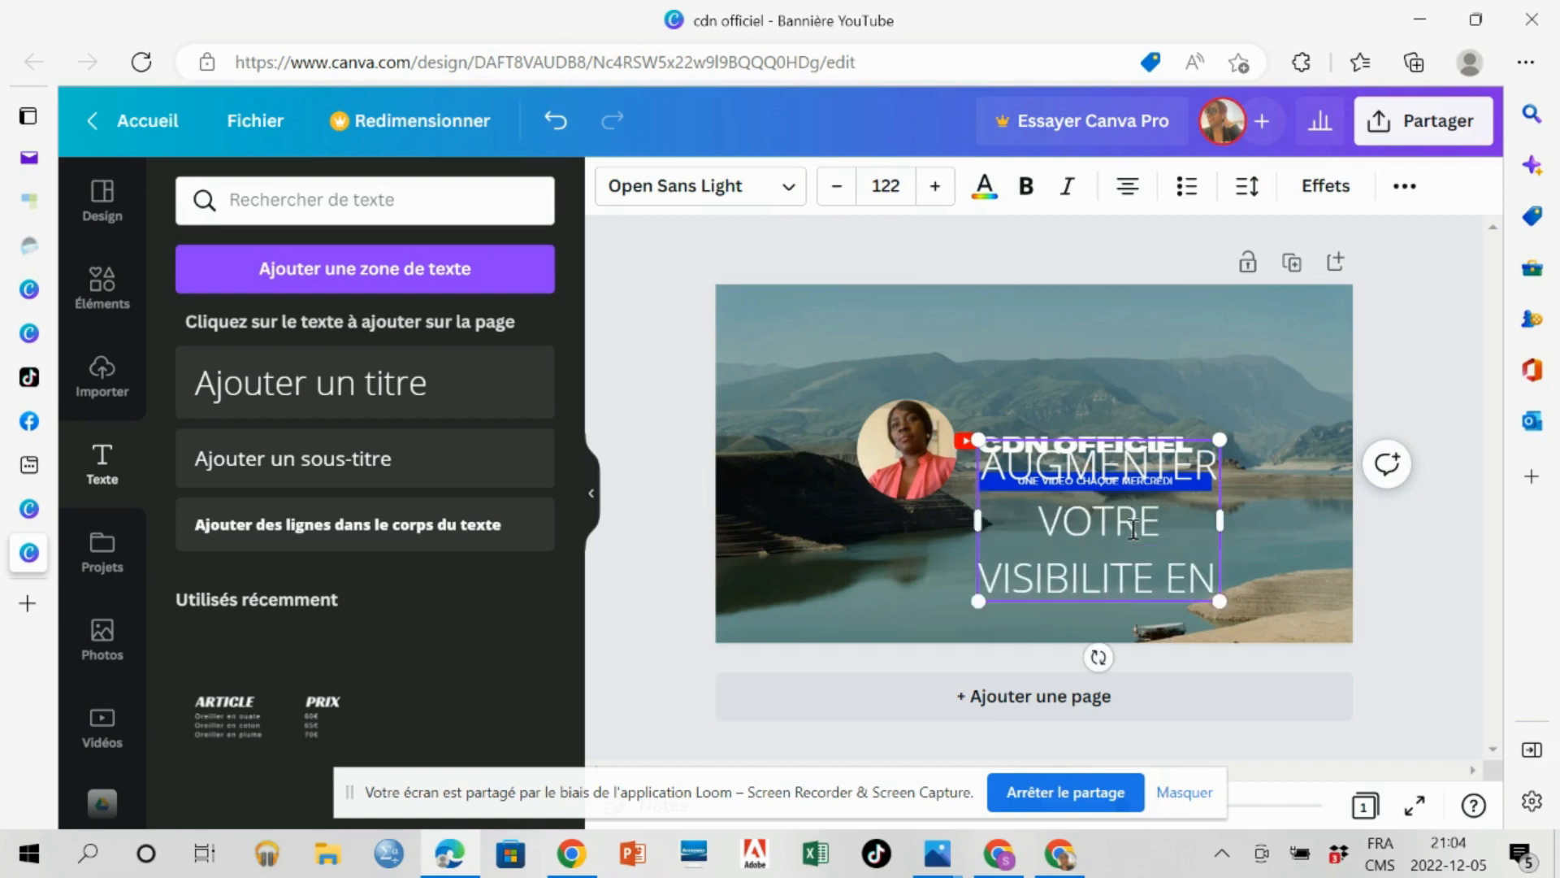
{"action": "type", "text": " LIGNE"}
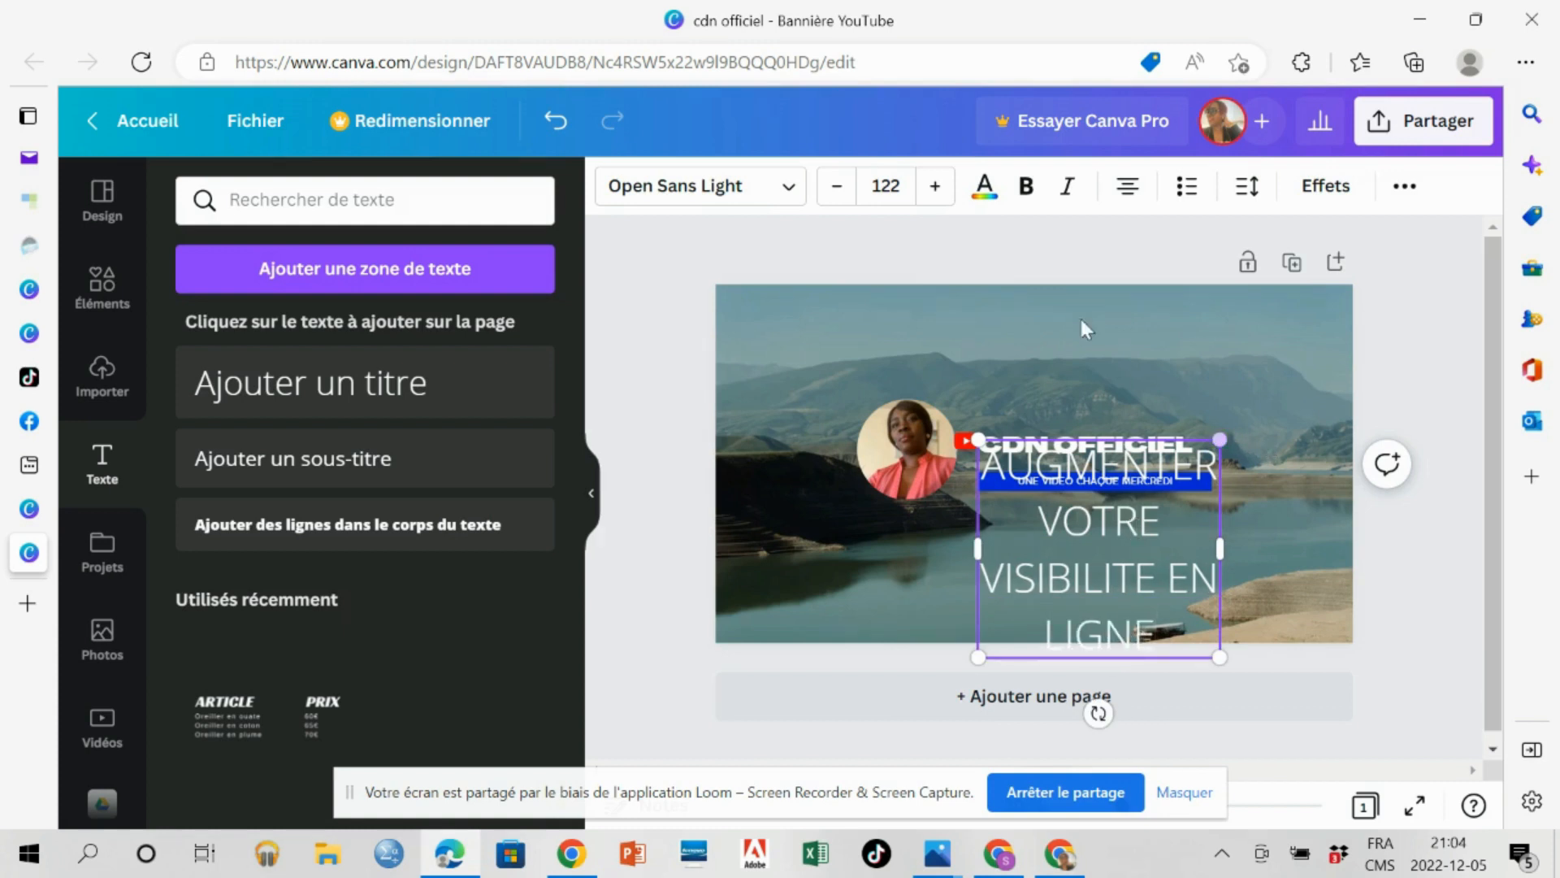
Reduce the new text's font size to 38 and move it into the gap between the title and the blue tagline.
{"action": "left_click", "coordinate": [837, 196]}
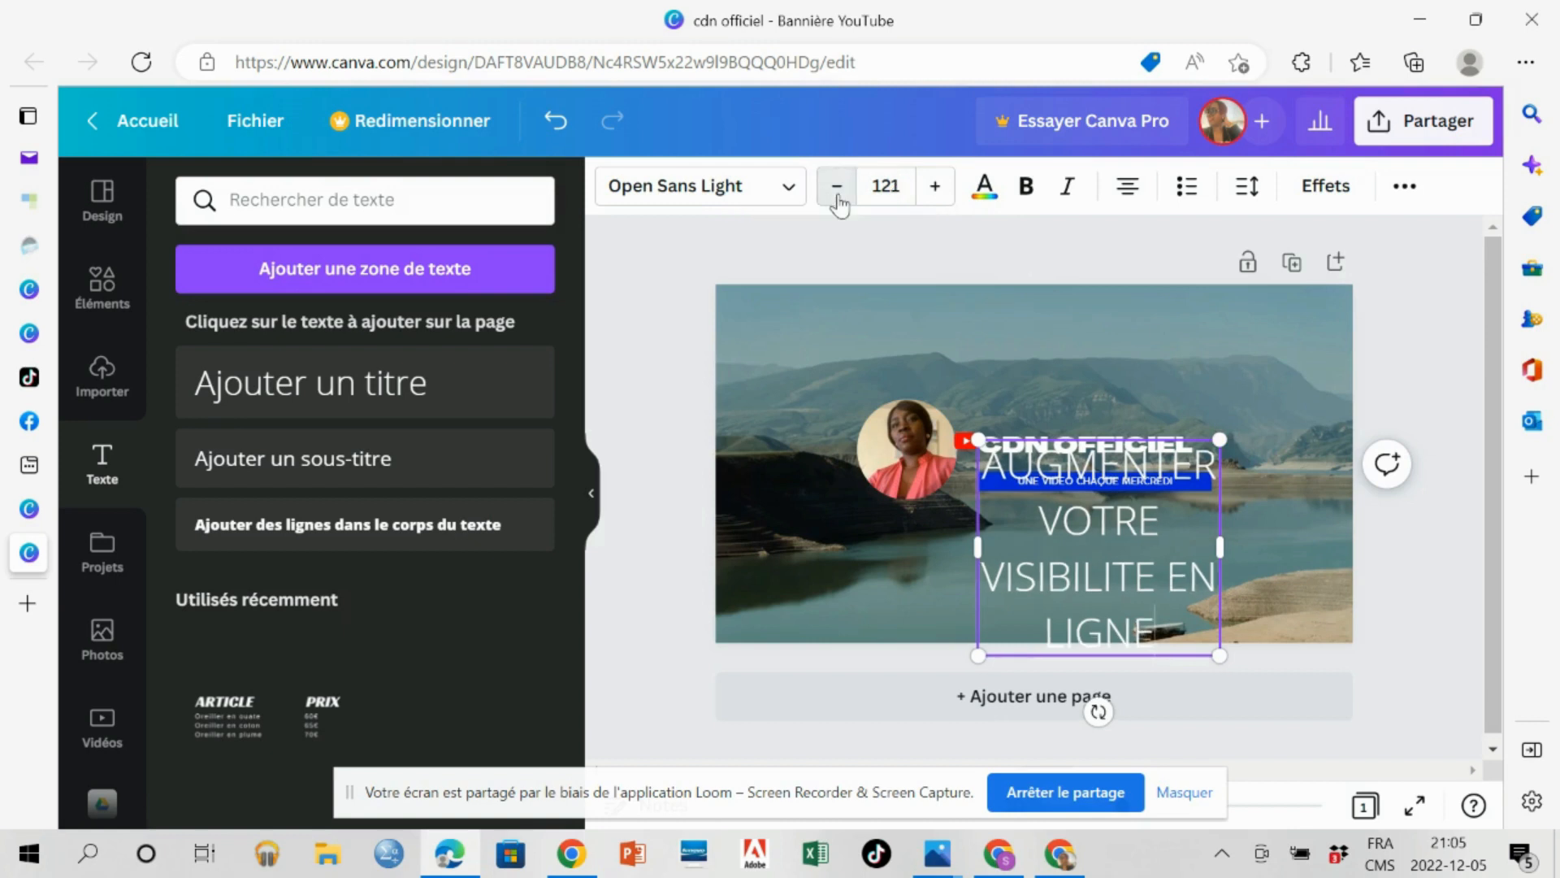
{"action": "left_click", "coordinate": [837, 196]}
{"action": "left_click", "coordinate": [837, 195]}
{"action": "left_click", "coordinate": [837, 196]}
{"action": "left_click", "coordinate": [837, 196]}
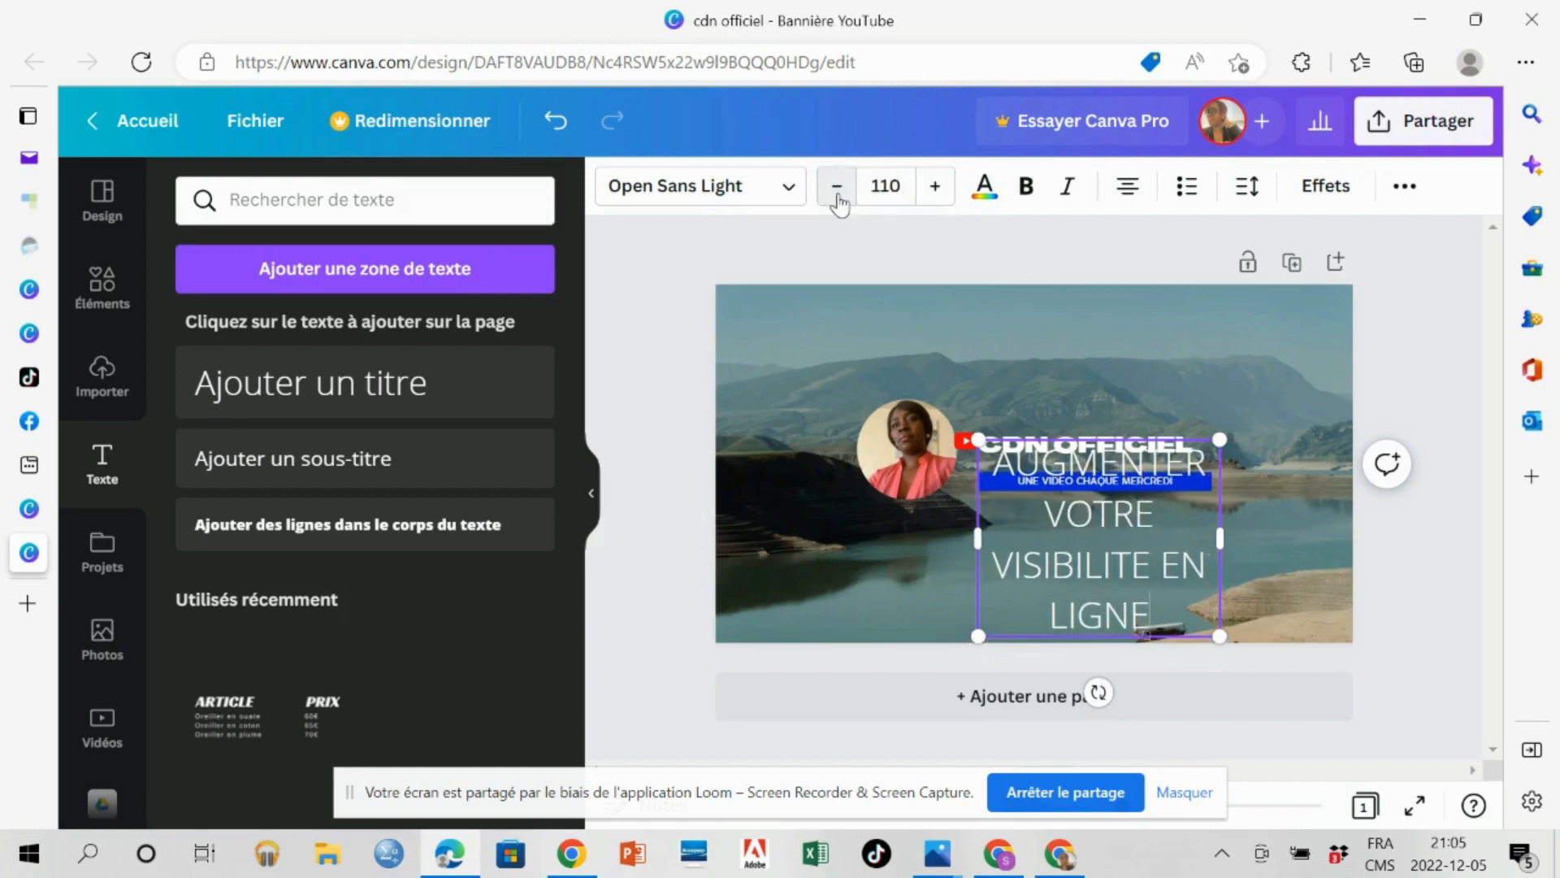
{"action": "left_click", "coordinate": [837, 196]}
{"action": "left_click", "coordinate": [837, 196]}
{"action": "left_click", "coordinate": [837, 196]}
{"action": "left_click", "coordinate": [837, 196]}
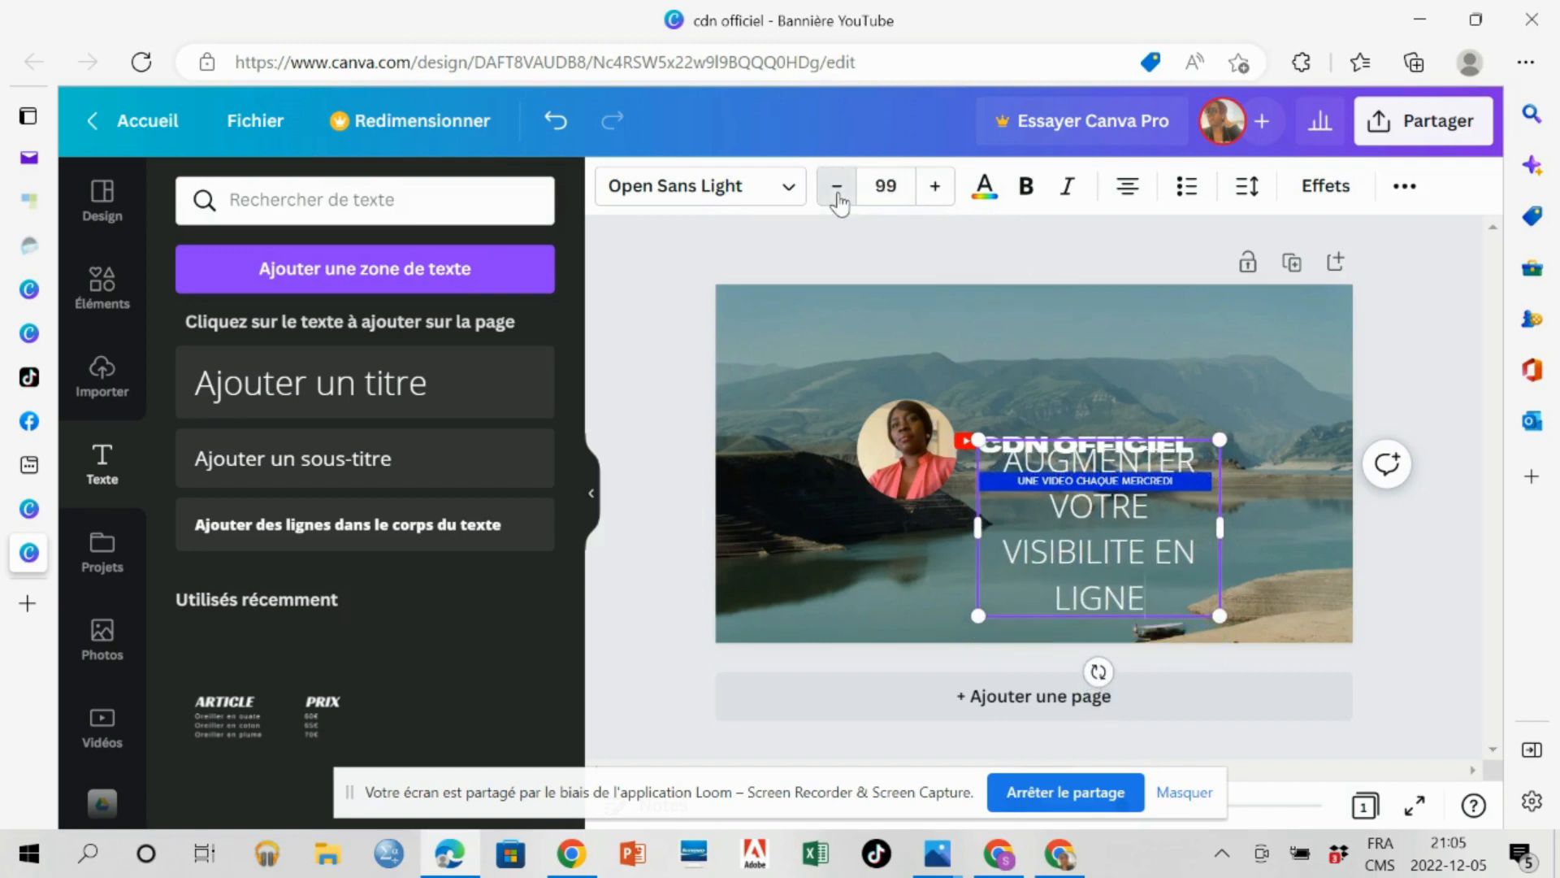
{"action": "left_click", "coordinate": [837, 196]}
{"action": "left_click", "coordinate": [837, 196]}
{"action": "left_click", "coordinate": [837, 196]}
{"action": "left_click", "coordinate": [837, 196]}
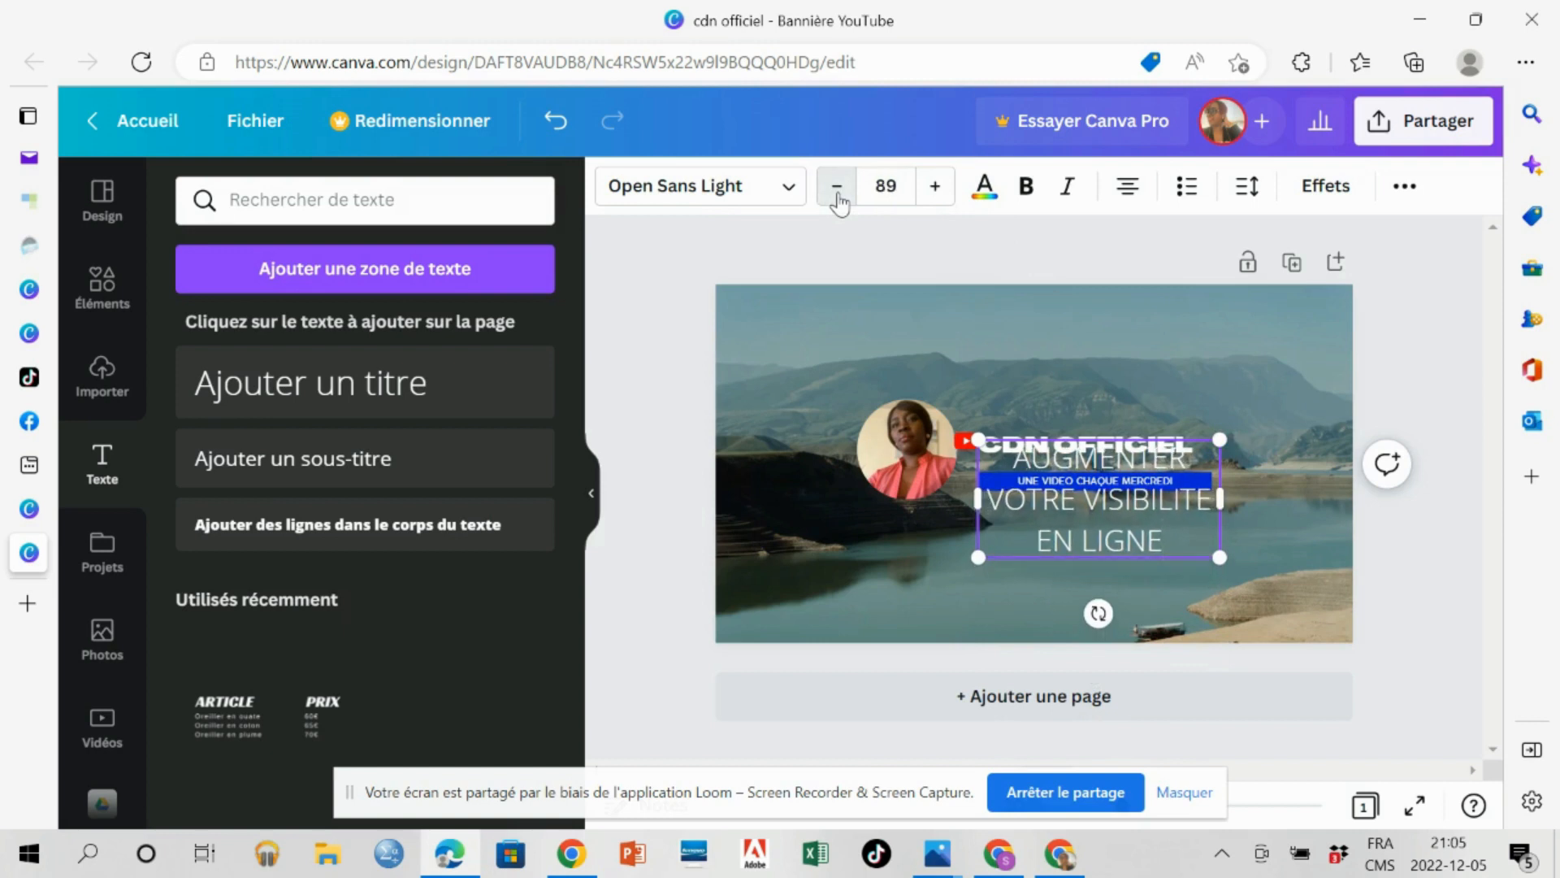
{"action": "left_click", "coordinate": [837, 196]}
{"action": "left_click", "coordinate": [837, 196]}
{"action": "left_click", "coordinate": [837, 196]}
{"action": "left_click", "coordinate": [837, 195]}
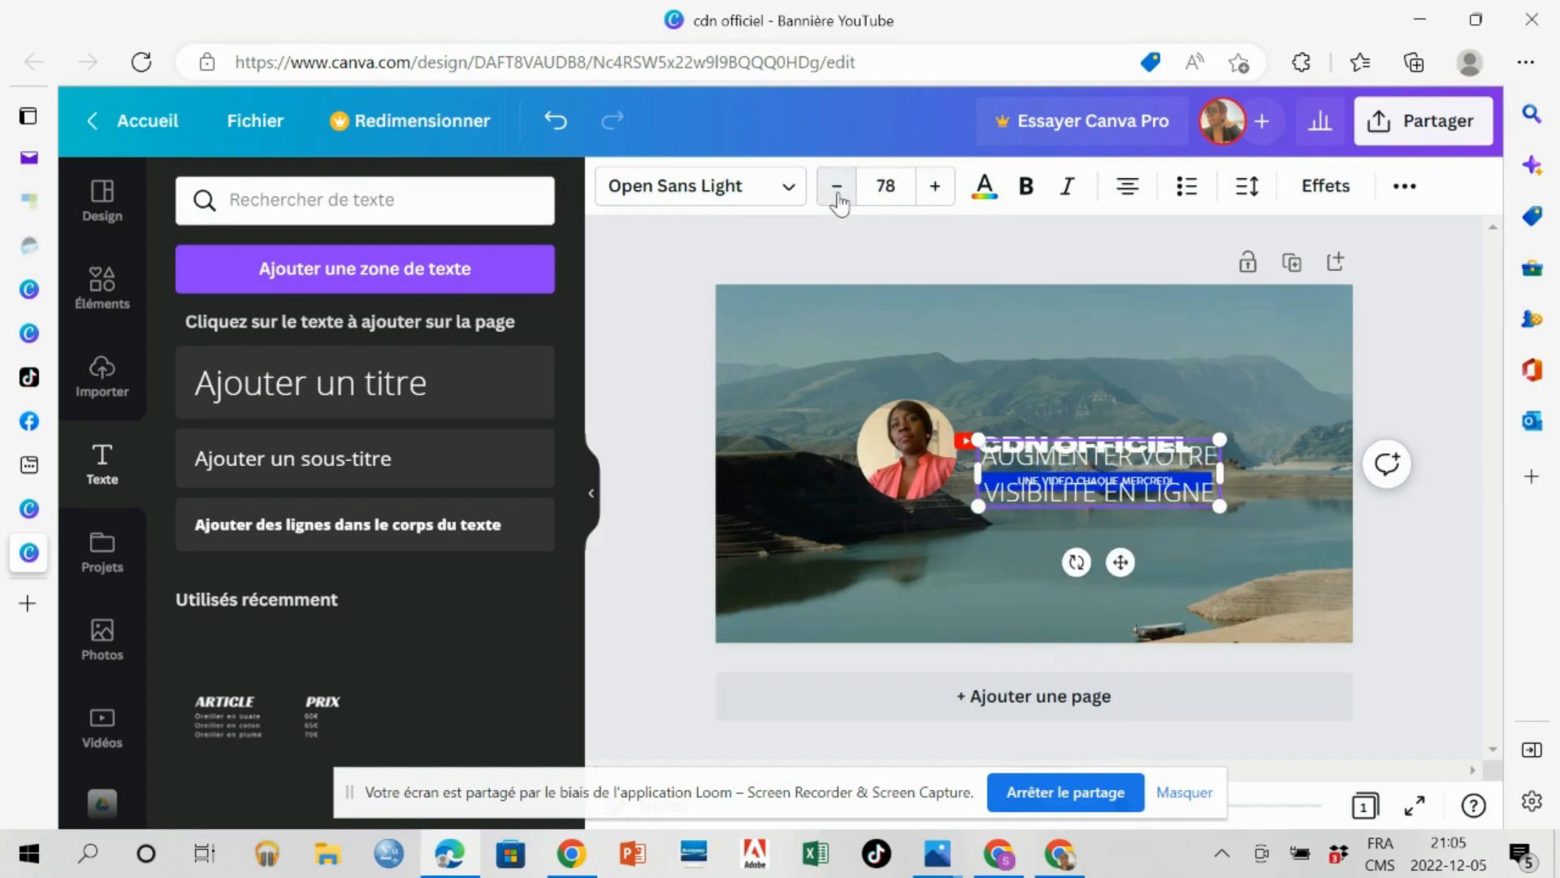
{"action": "left_click", "coordinate": [837, 195]}
{"action": "left_click", "coordinate": [837, 196]}
{"action": "left_click", "coordinate": [837, 195]}
{"action": "left_click", "coordinate": [837, 196]}
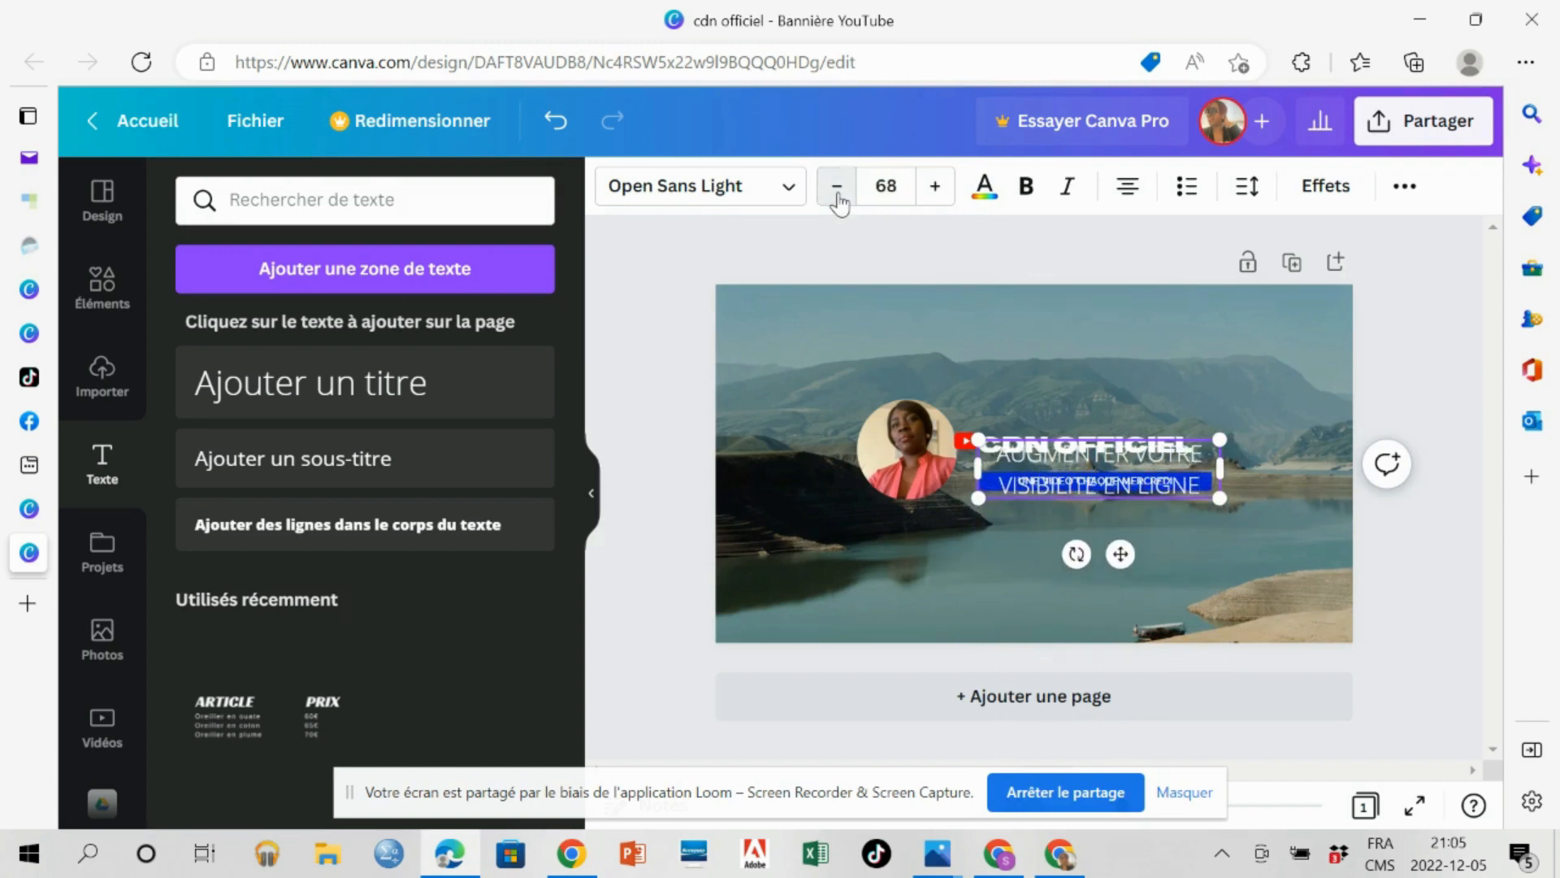
{"action": "left_click", "coordinate": [837, 196]}
{"action": "left_click", "coordinate": [837, 196]}
{"action": "left_click", "coordinate": [837, 196]}
{"action": "left_click", "coordinate": [837, 196]}
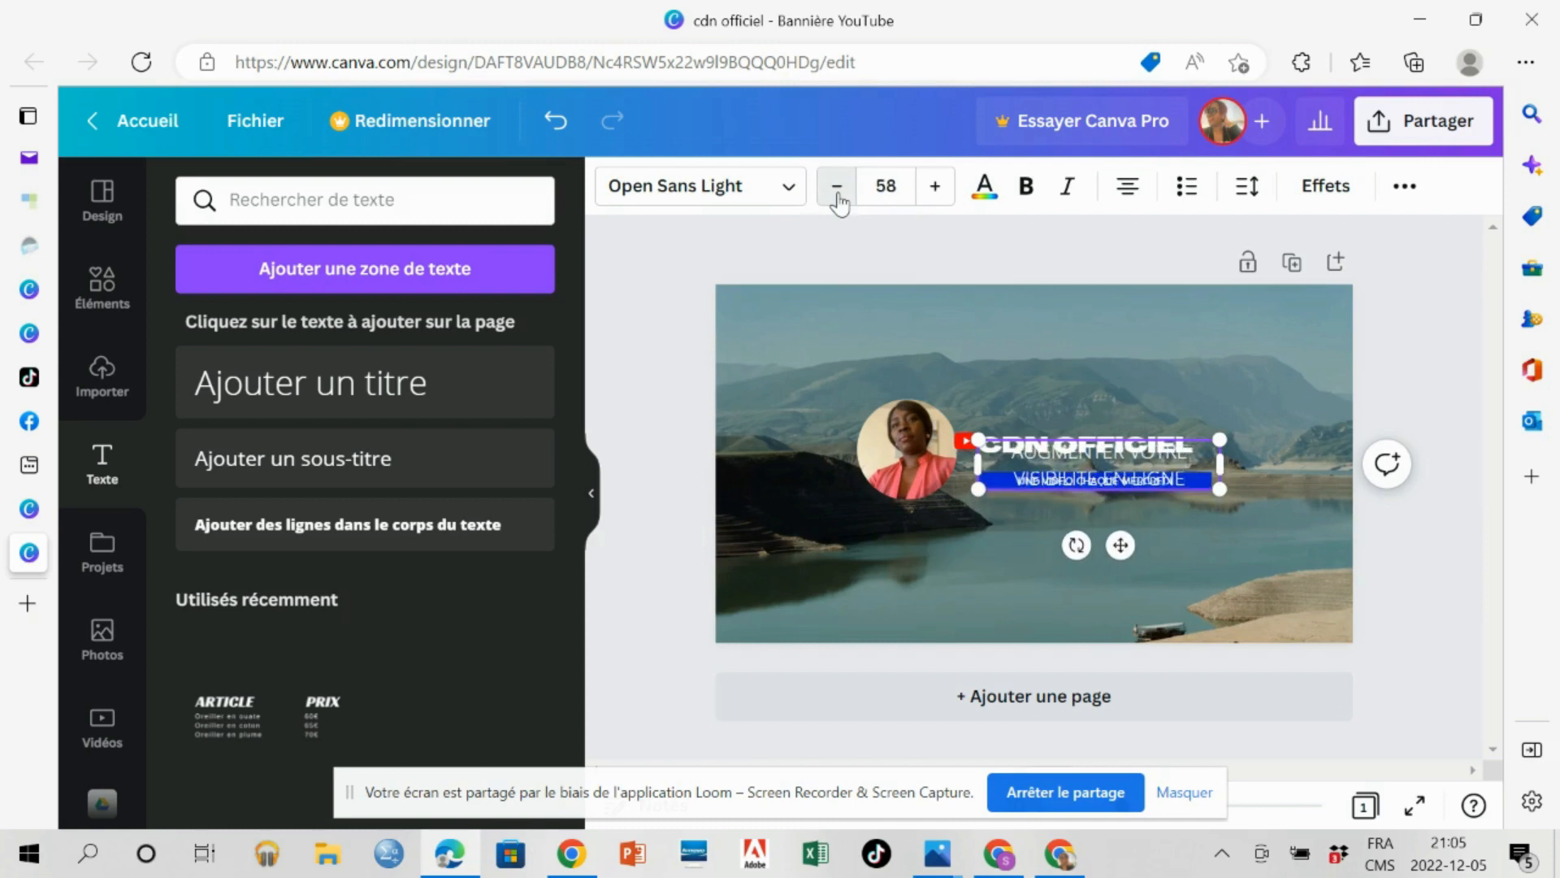
{"action": "left_click", "coordinate": [837, 196]}
{"action": "left_click", "coordinate": [837, 196]}
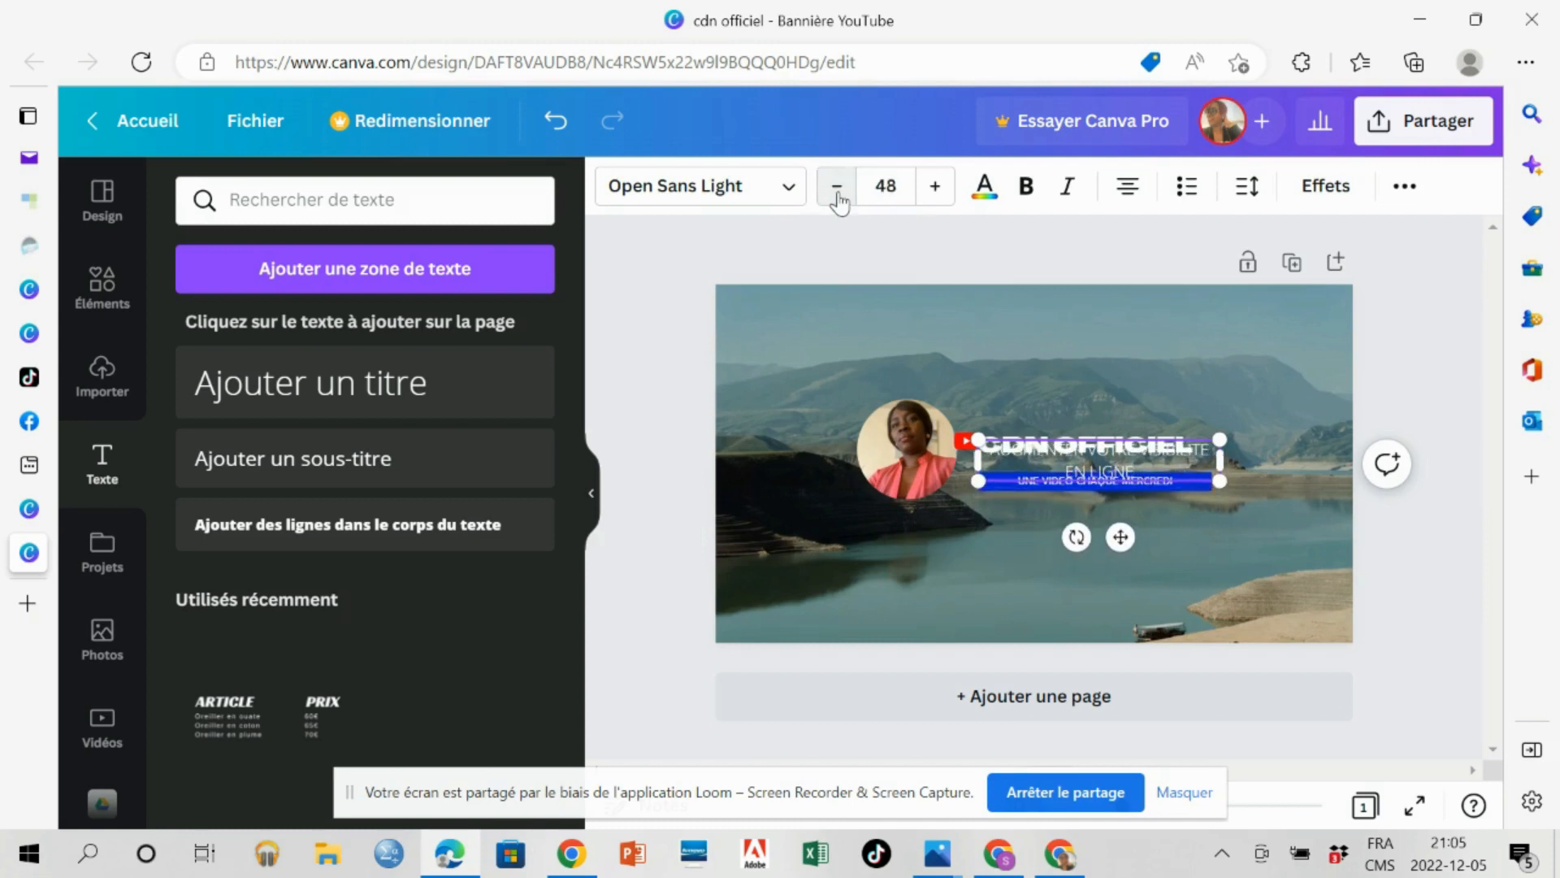
{"action": "left_click", "coordinate": [837, 196]}
{"action": "left_click", "coordinate": [837, 196]}
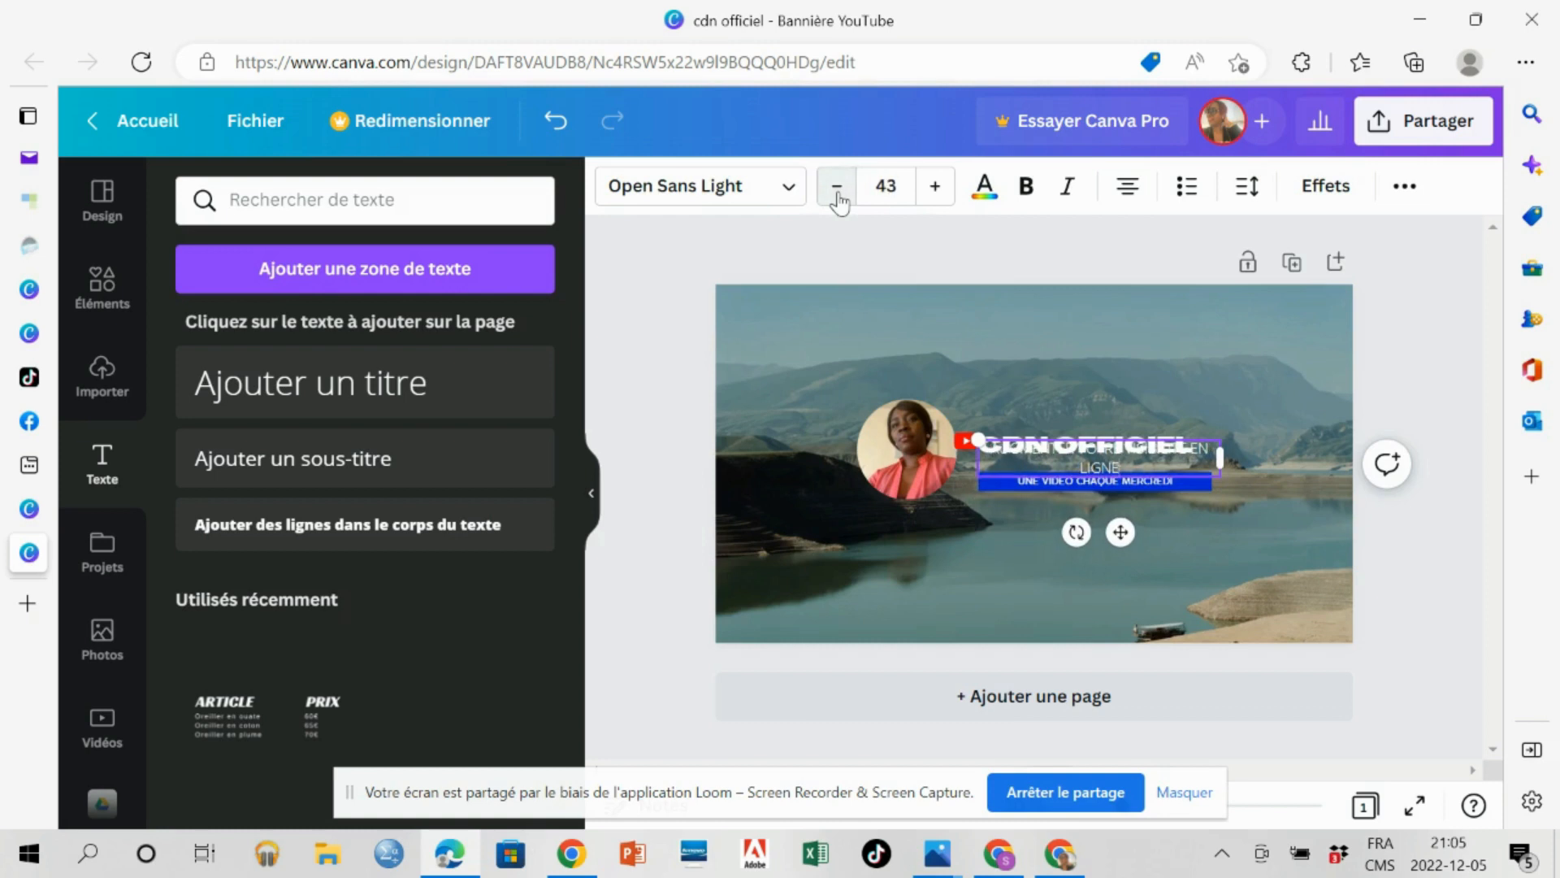
{"action": "left_click", "coordinate": [837, 196]}
{"action": "left_click", "coordinate": [837, 196]}
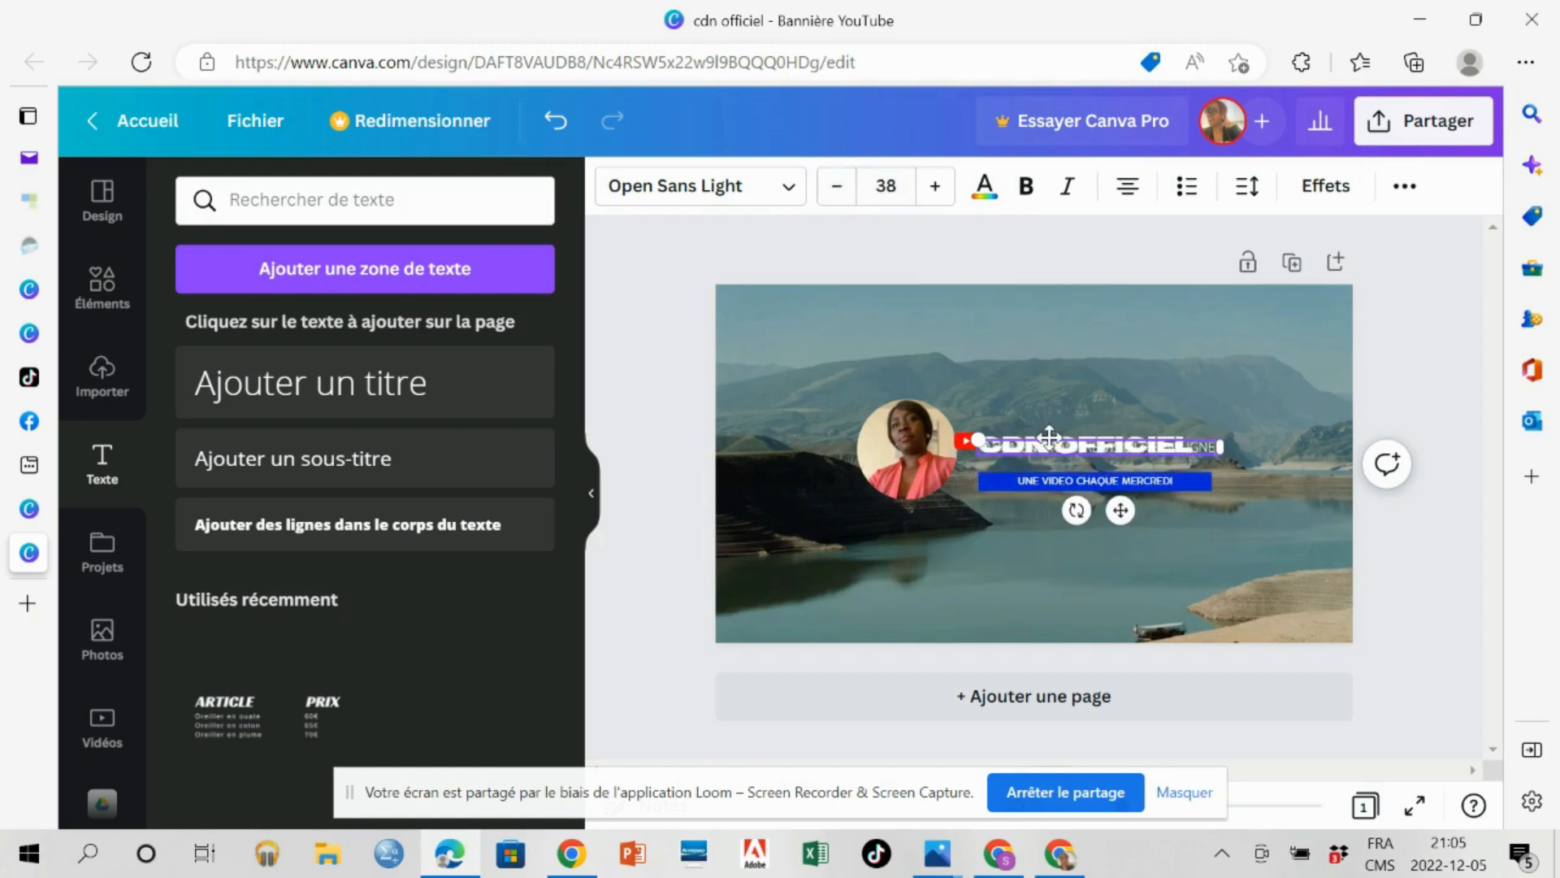
{"action": "left_click_drag", "start_coordinate": [1049, 436], "coordinate": [1048, 453]}
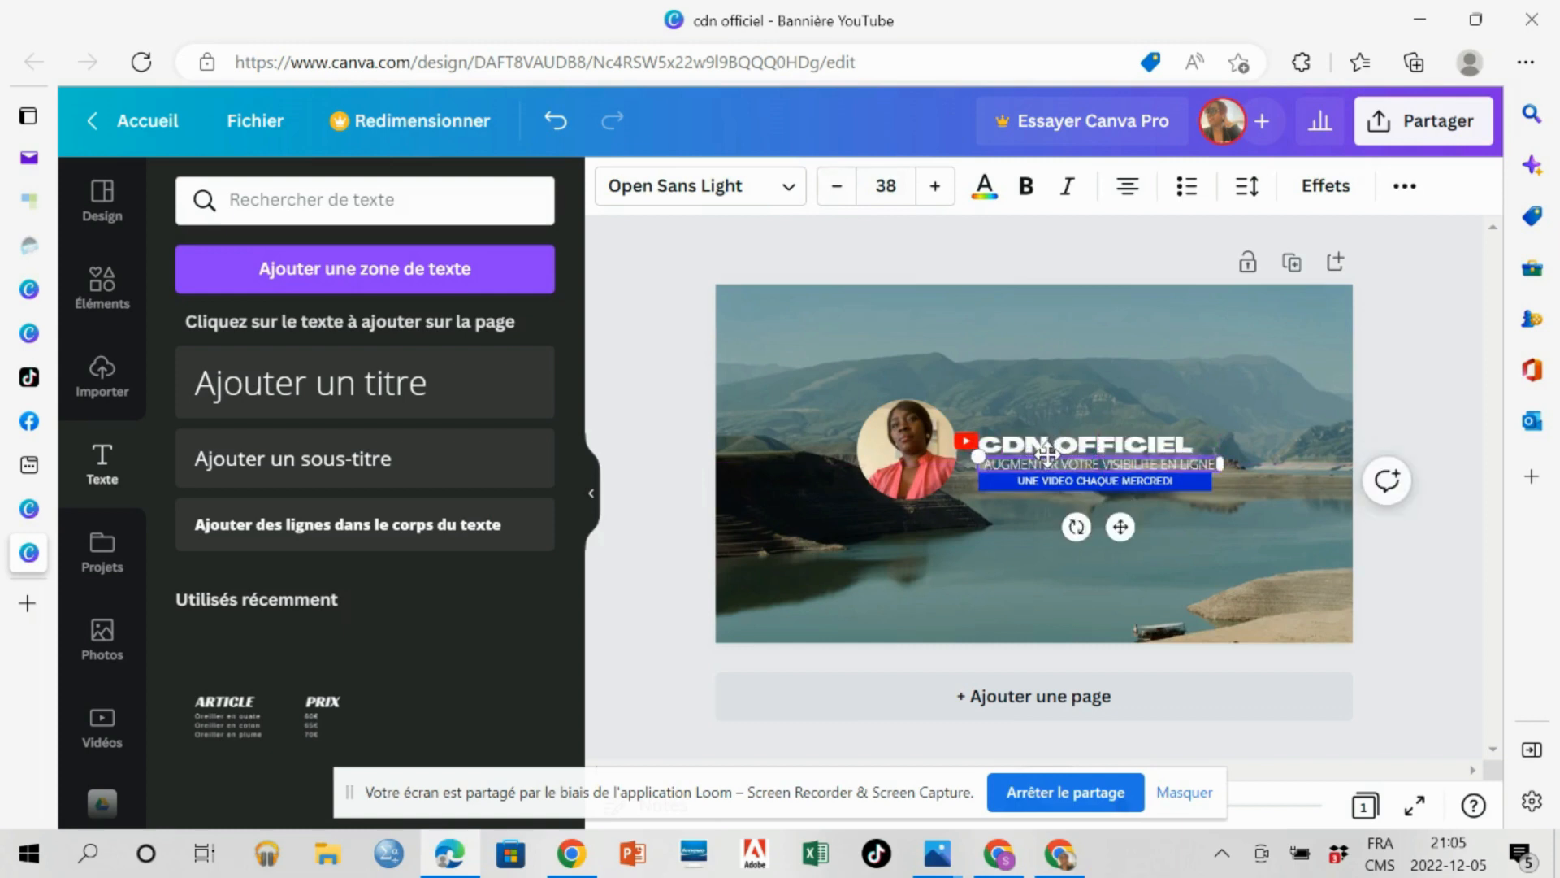
Format the "AUGMENTER VOTRE VISIBILITE EN LIGNE" slogan in black, bold and italic.
{"action": "left_click", "coordinate": [989, 198]}
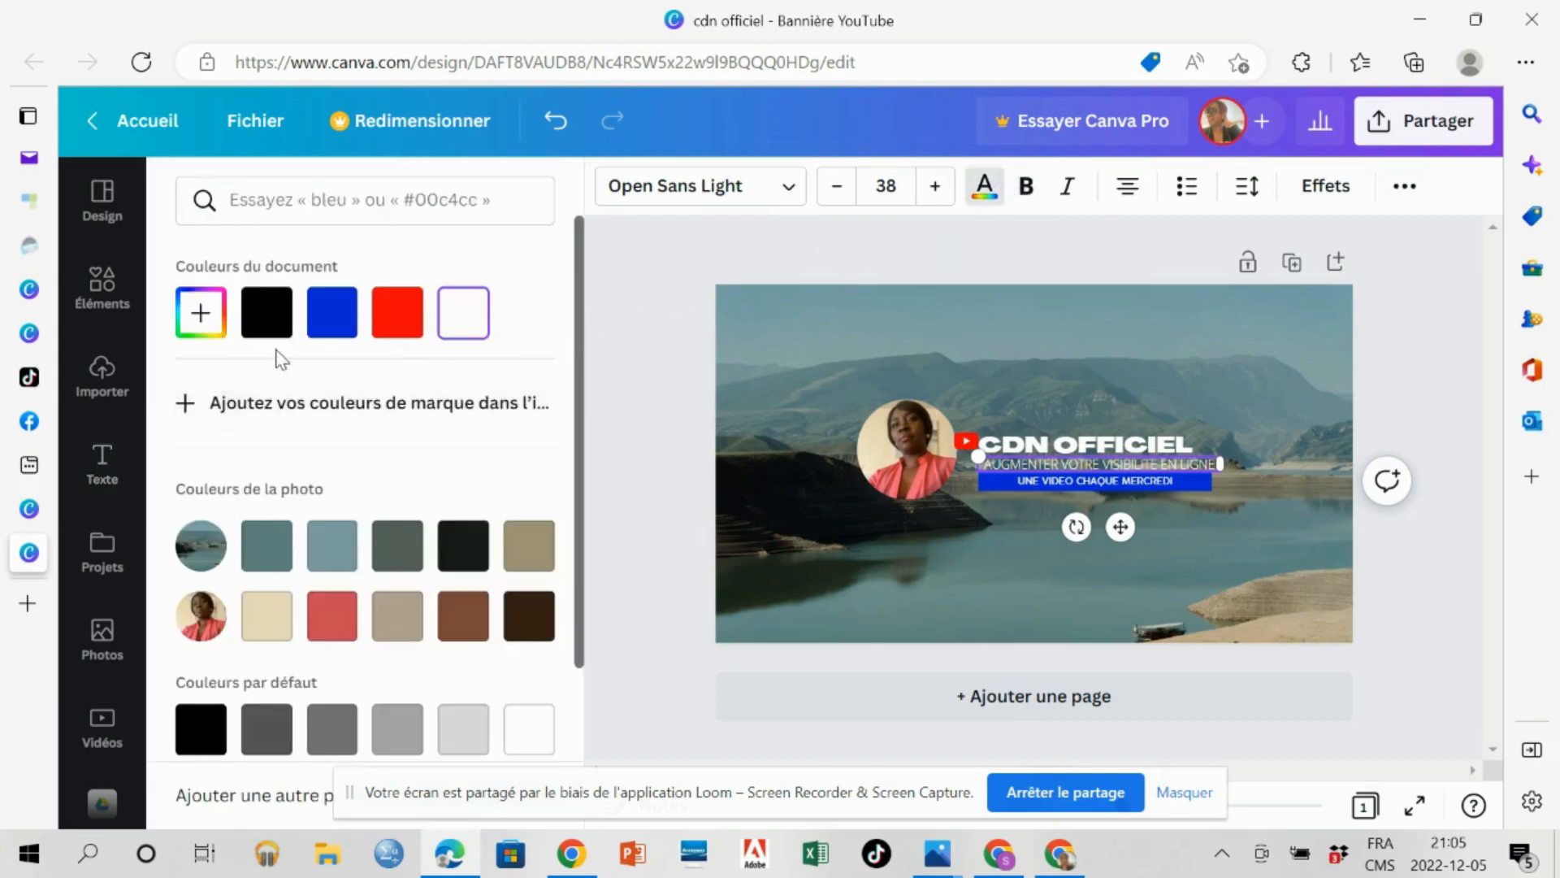
{"action": "left_click", "coordinate": [259, 315]}
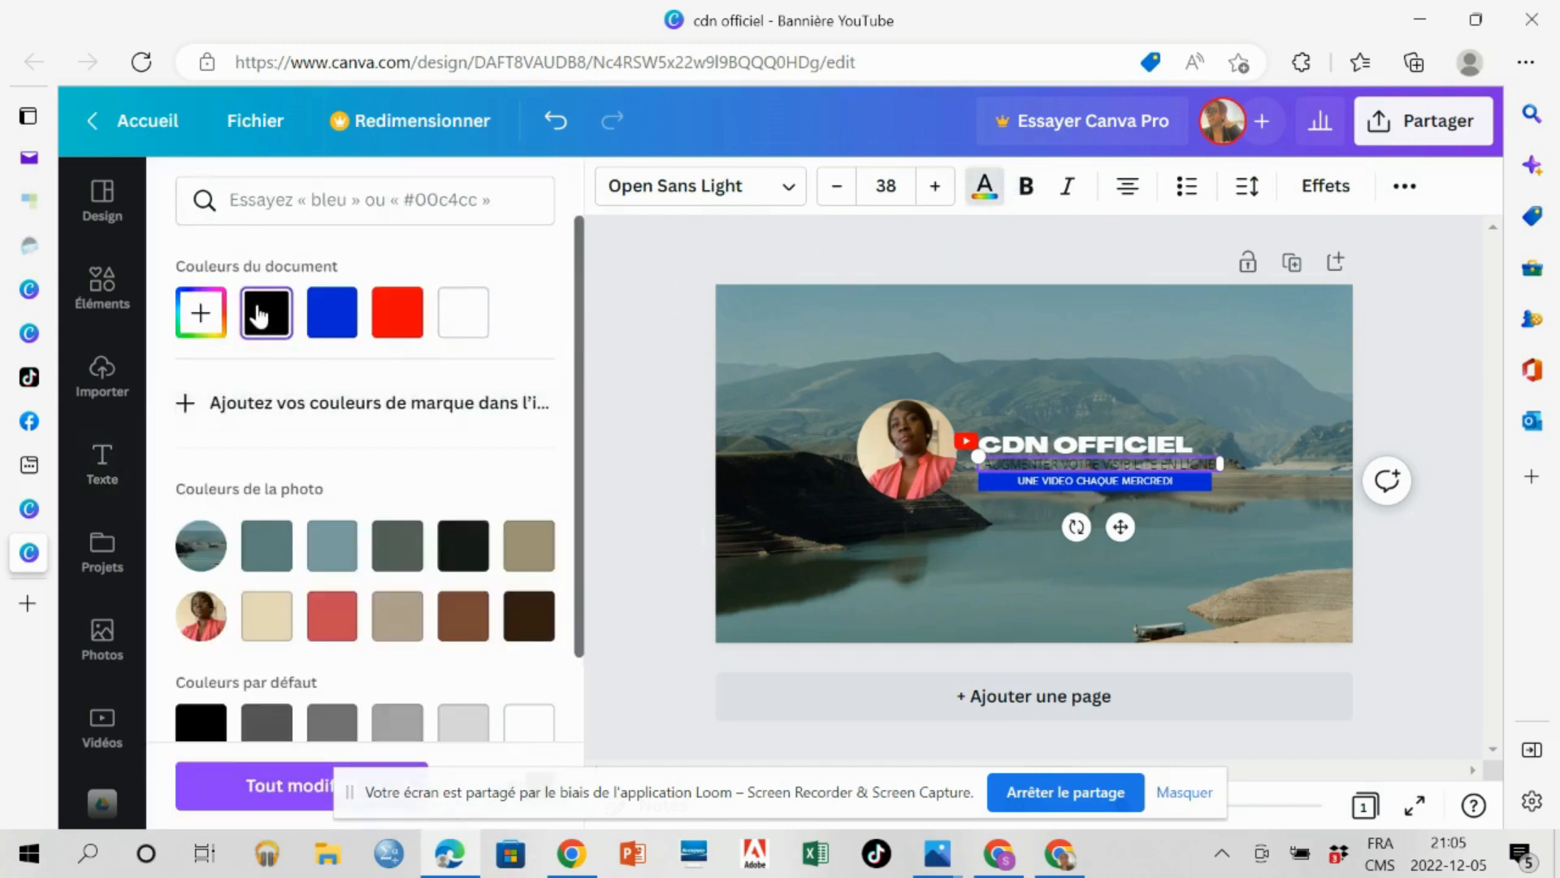
{"action": "left_click", "coordinate": [1027, 192]}
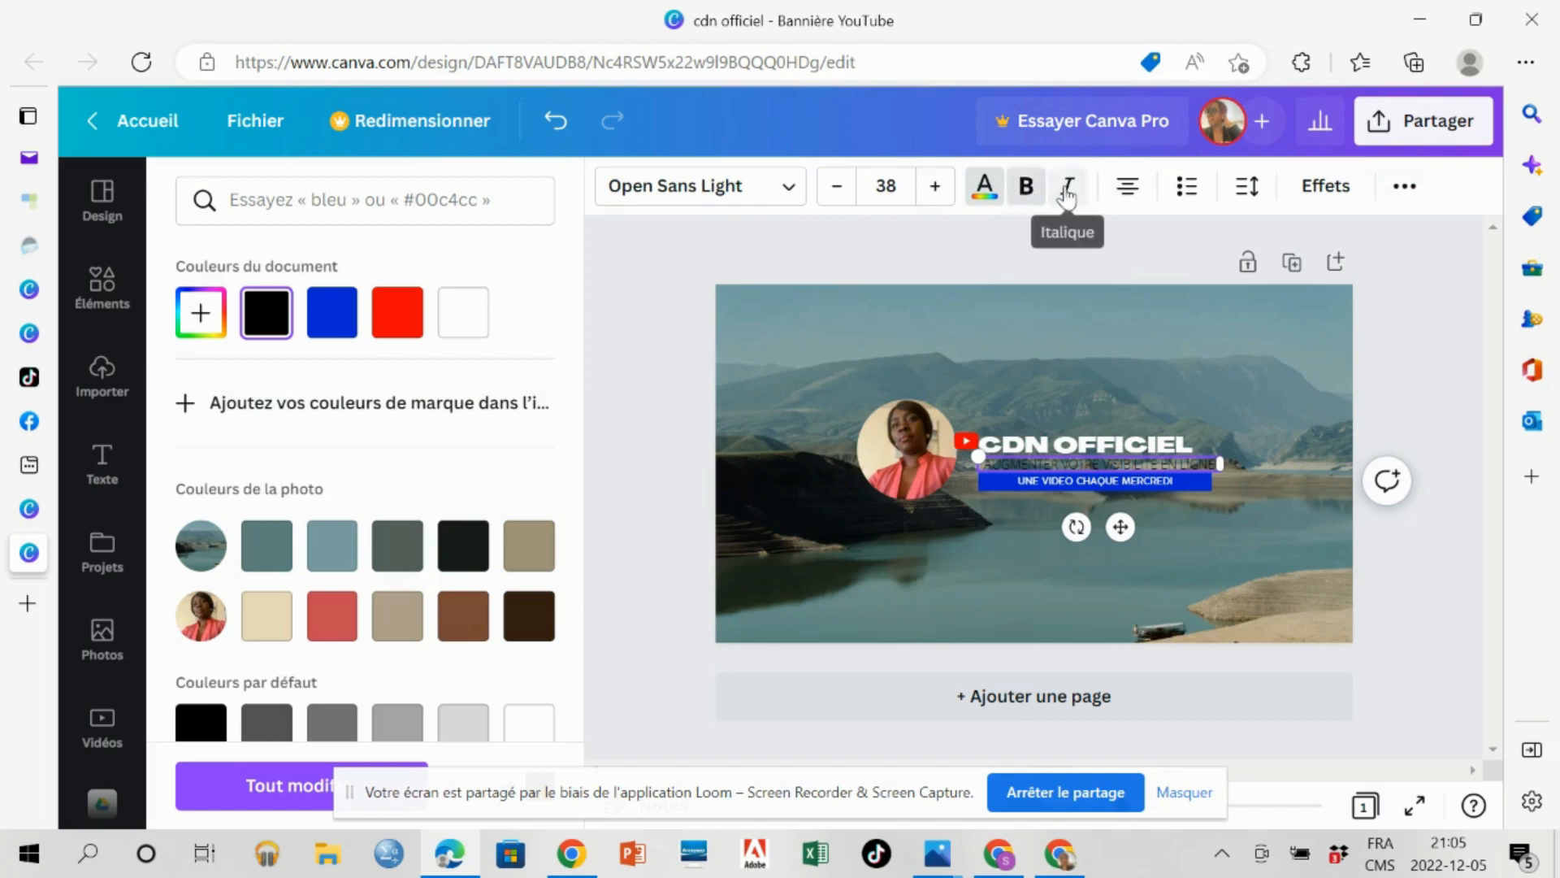
{"action": "left_click", "coordinate": [1067, 194]}
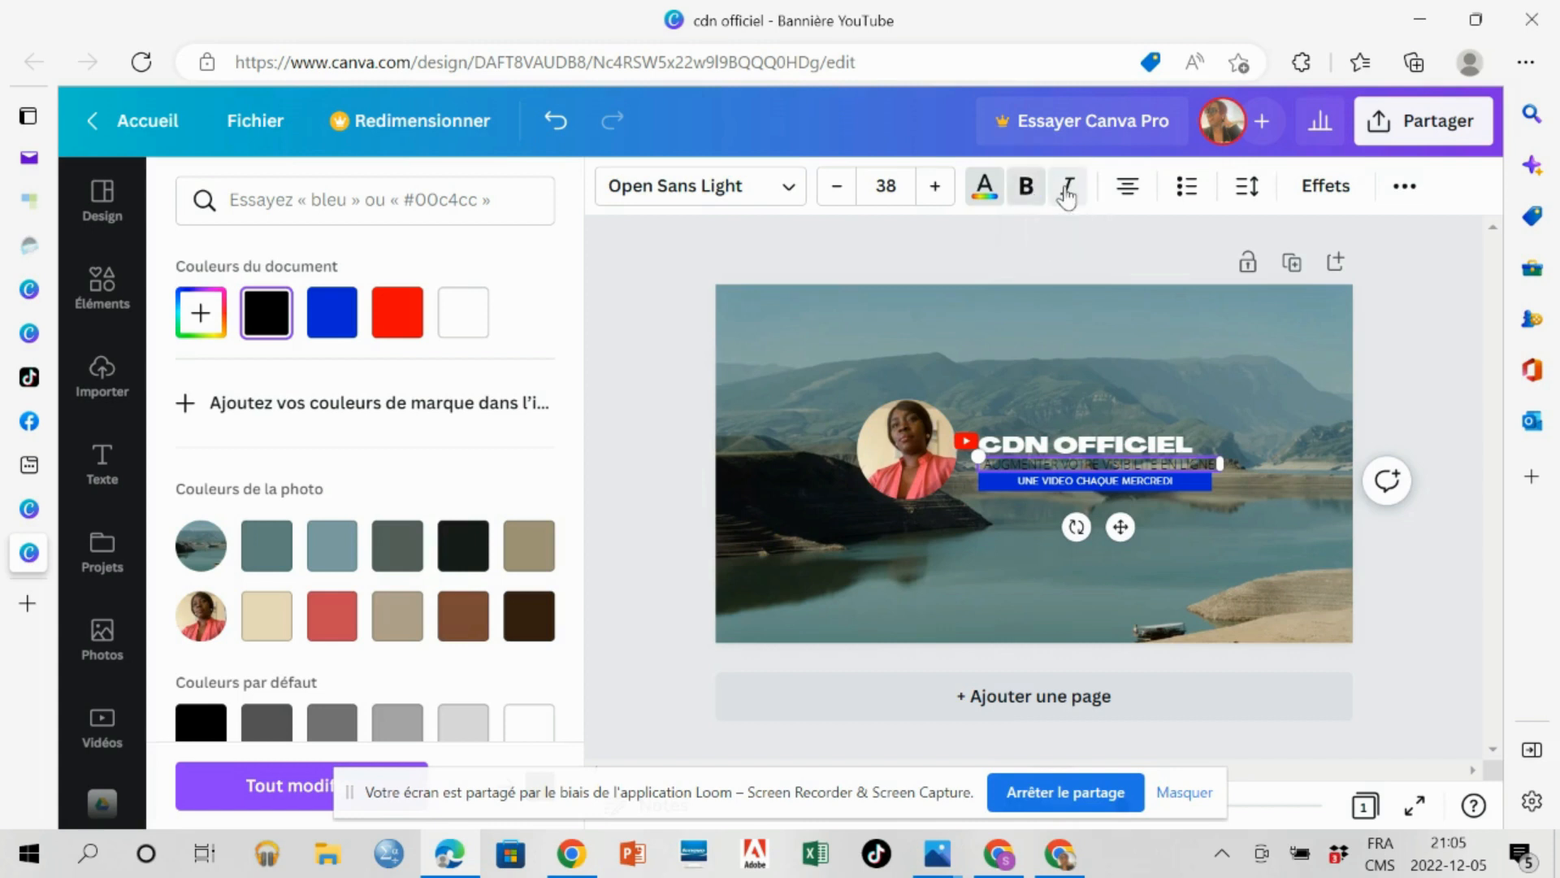
Change the slogan's font to Open Sans and its text colour to white.
{"action": "left_click", "coordinate": [788, 195]}
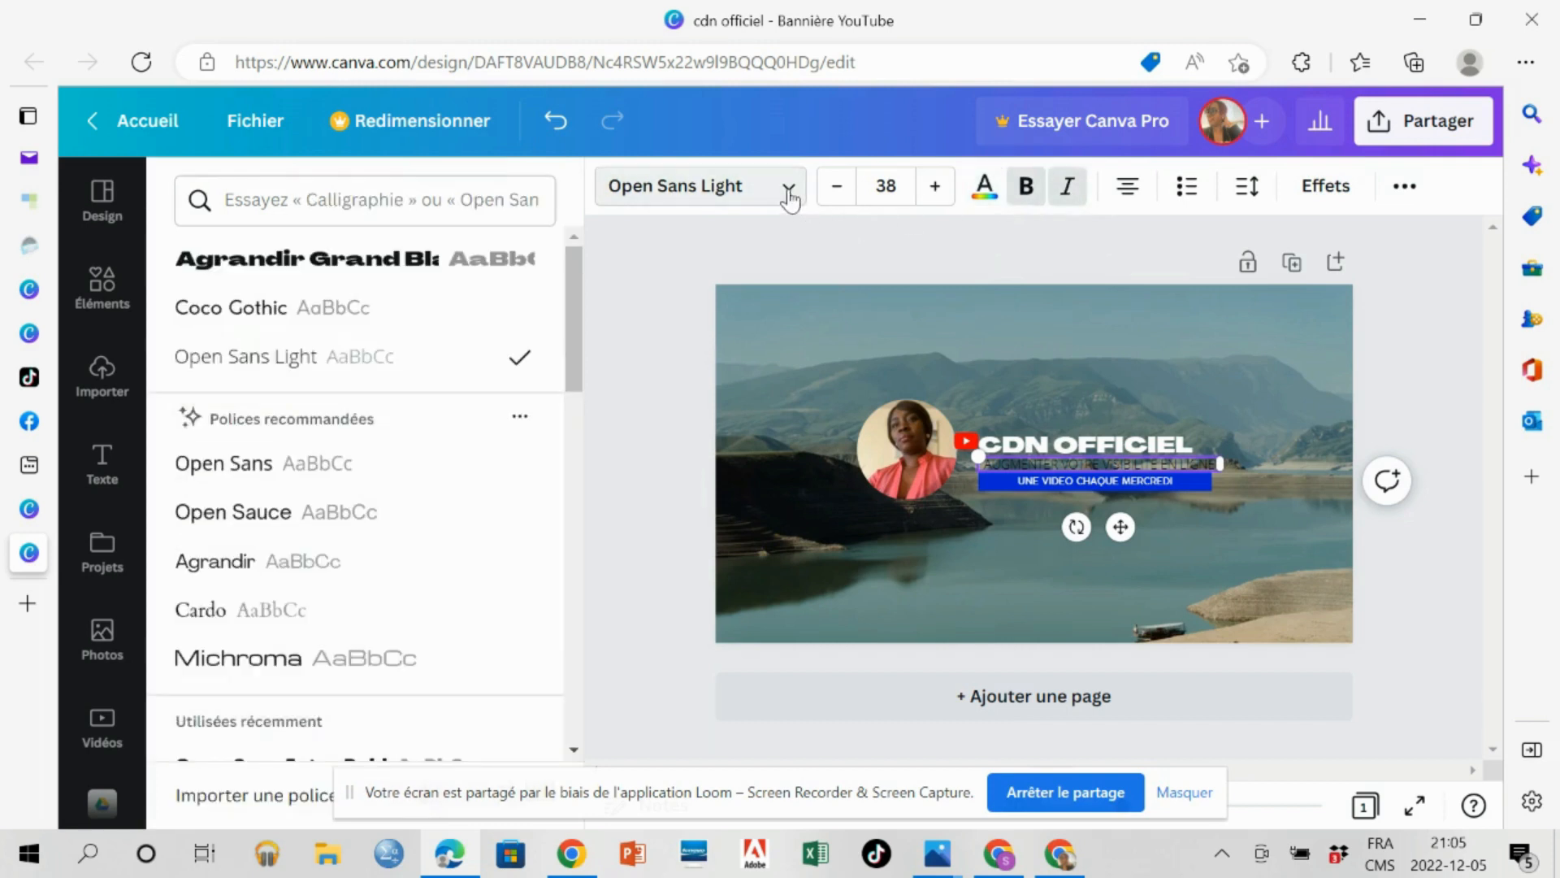
{"action": "left_click", "coordinate": [259, 471]}
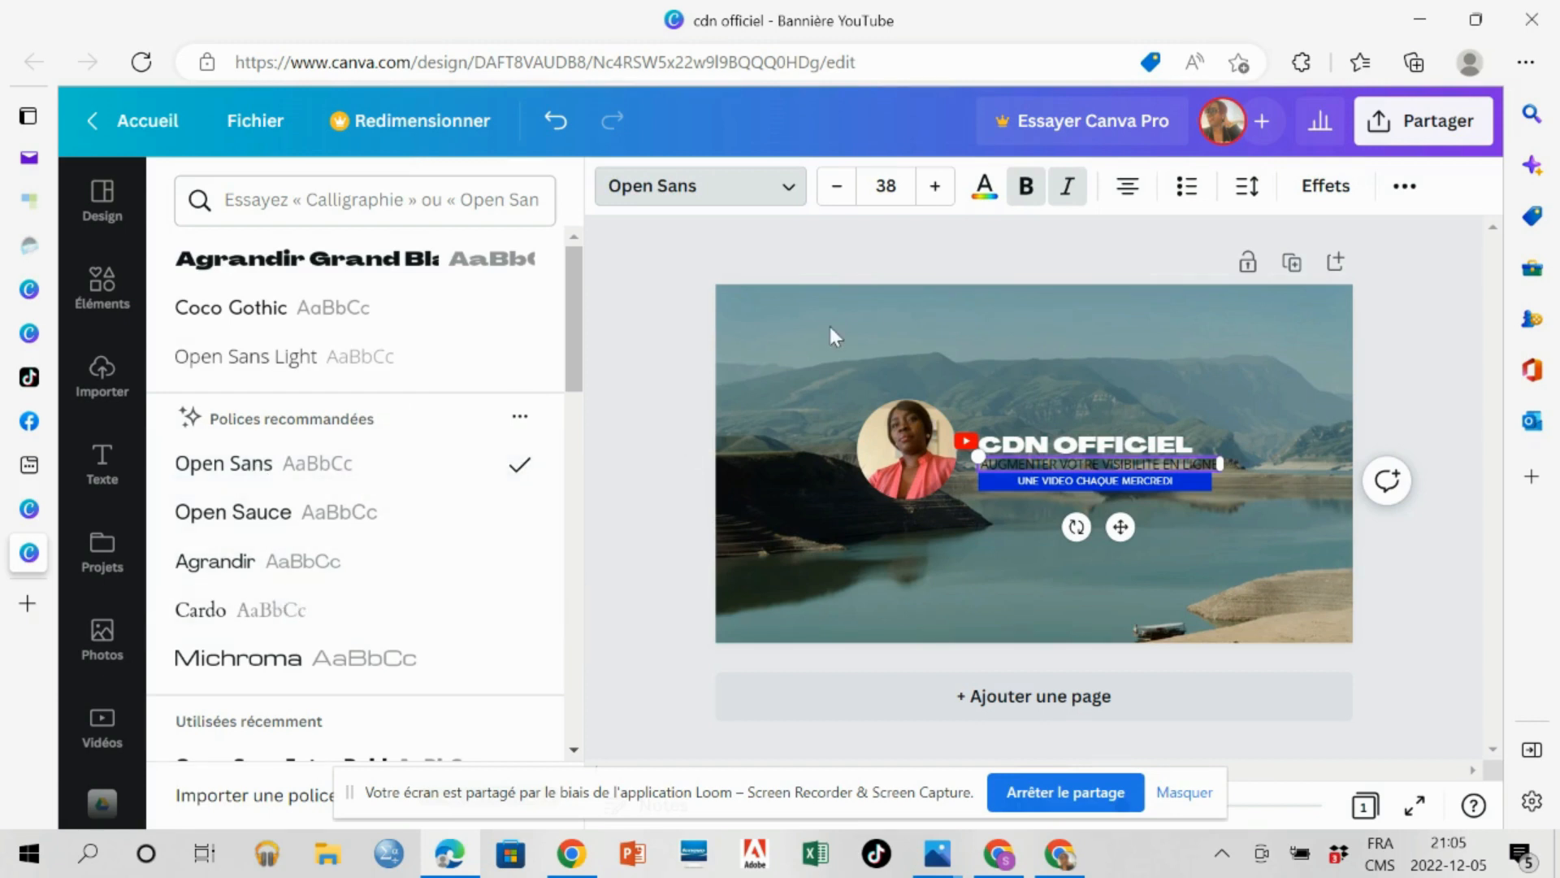
{"action": "left_click", "coordinate": [985, 195]}
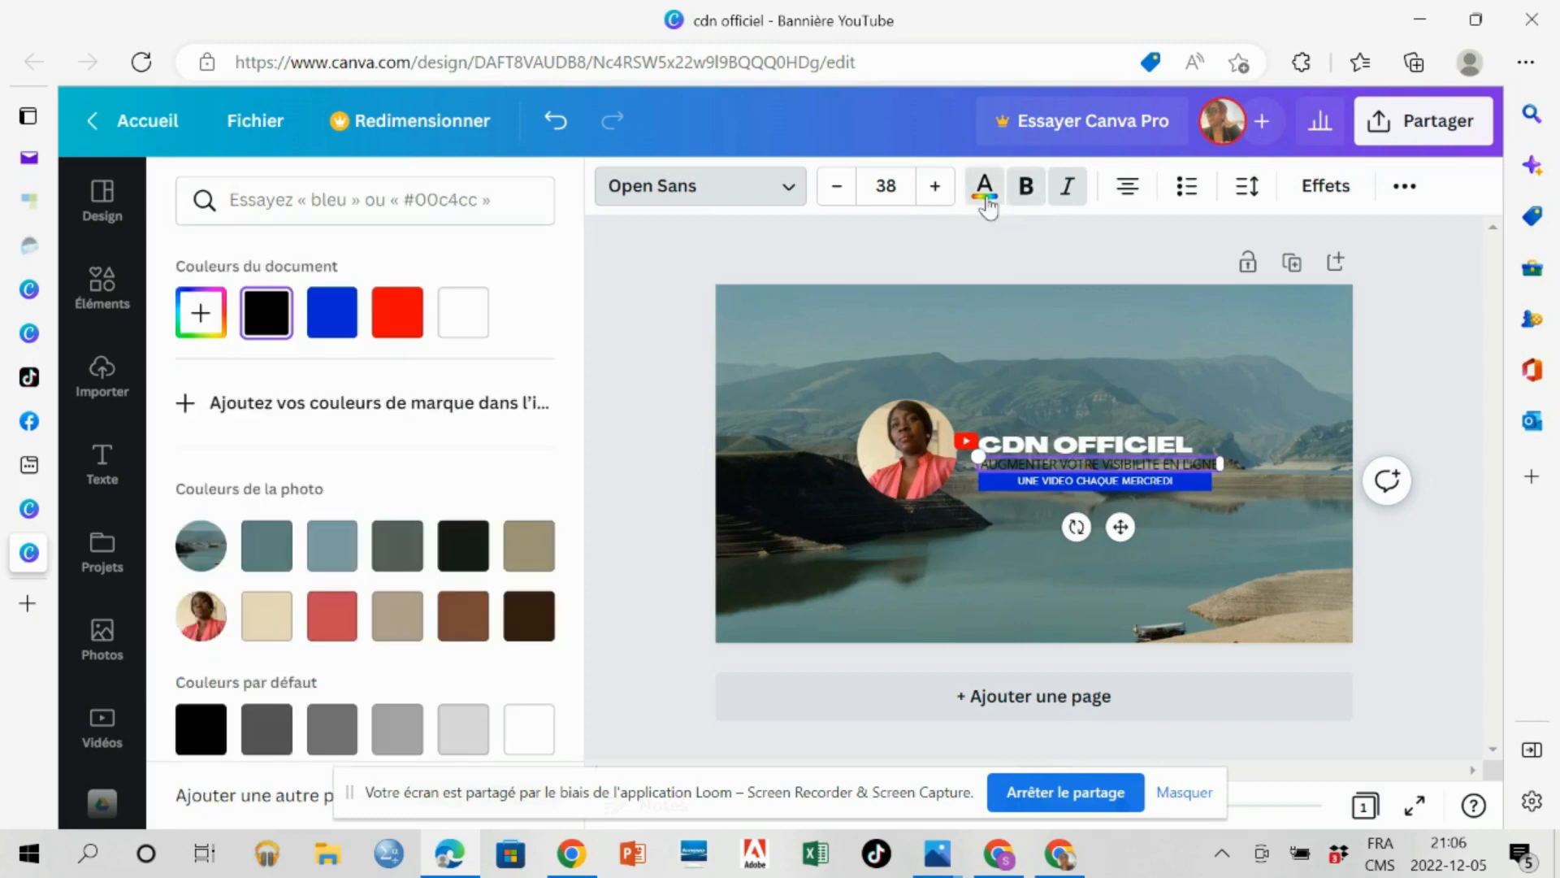
{"action": "left_click", "coordinate": [471, 325]}
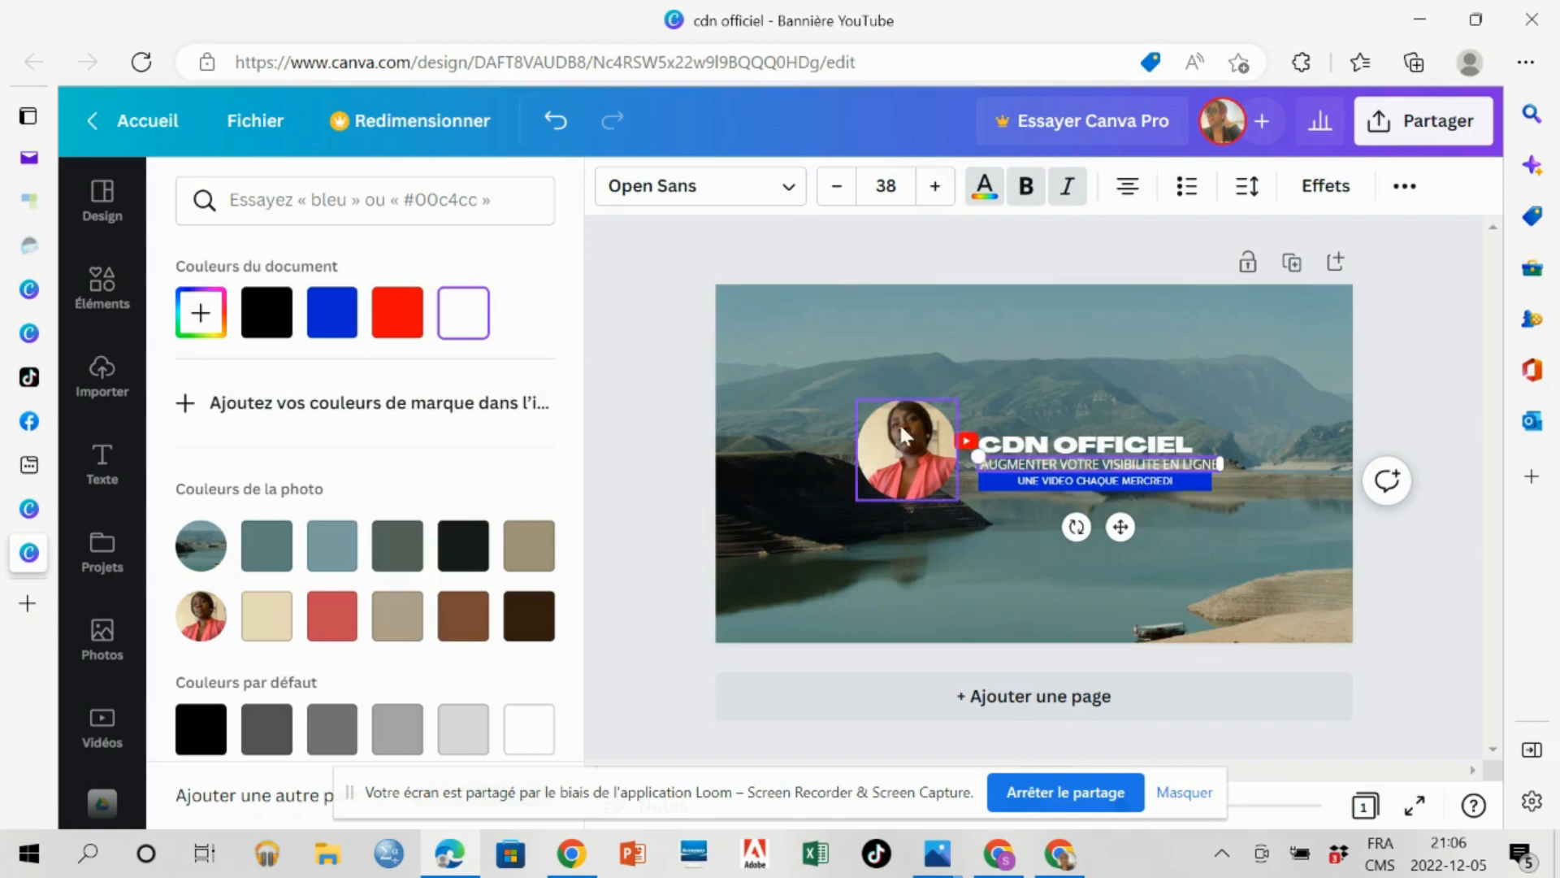
{"action": "left_click", "coordinate": [813, 381]}
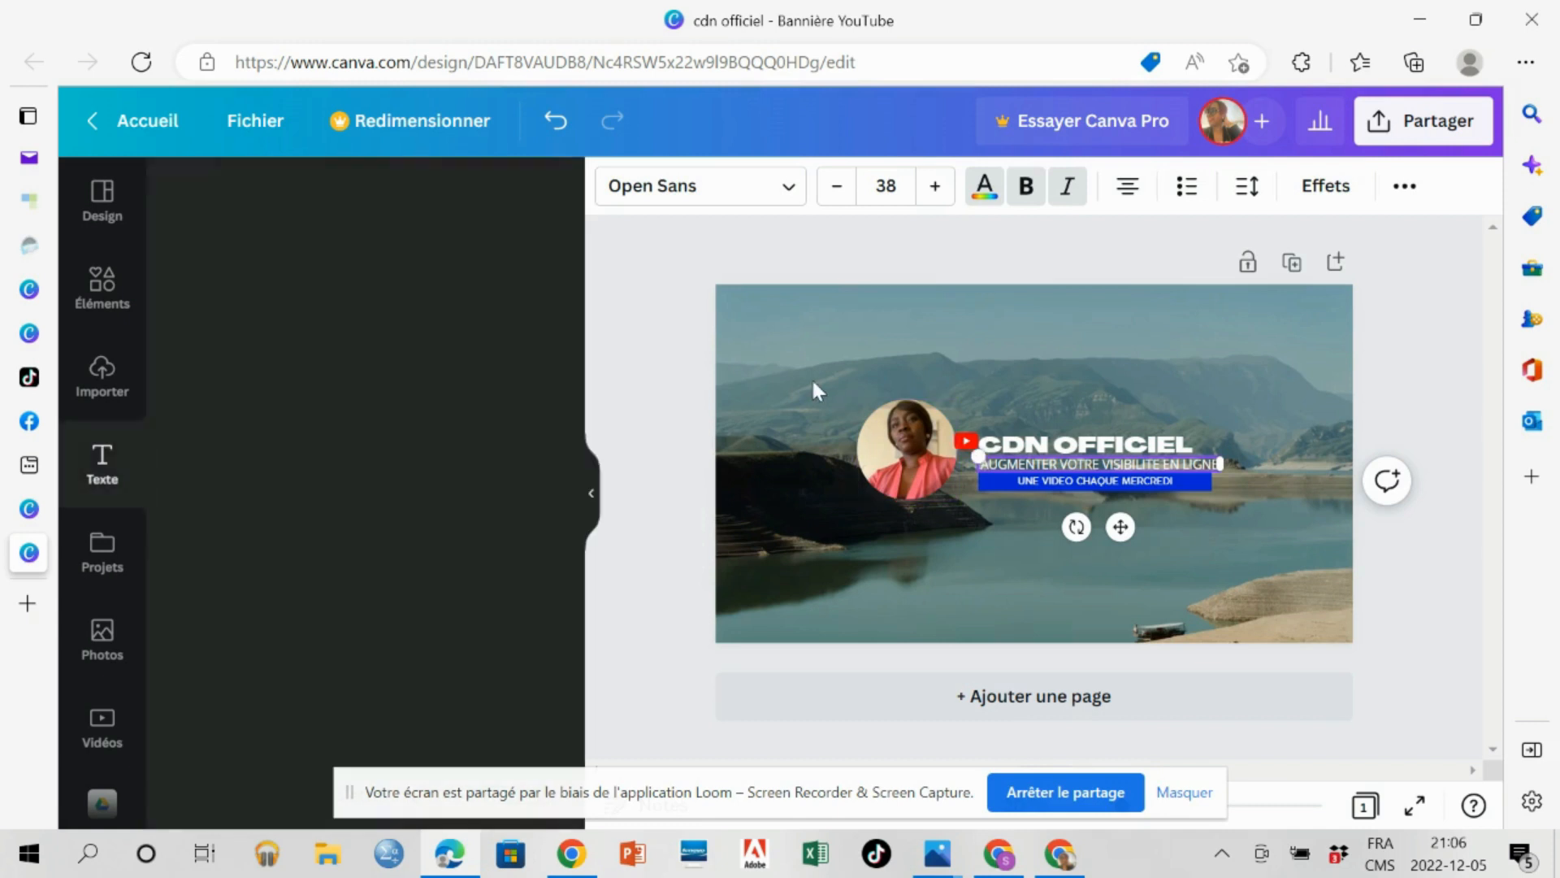
Replace the lake background photo with the document's blue and adjust that background to the custom light blue #00BCD6.
{"action": "left_click", "coordinate": [765, 327]}
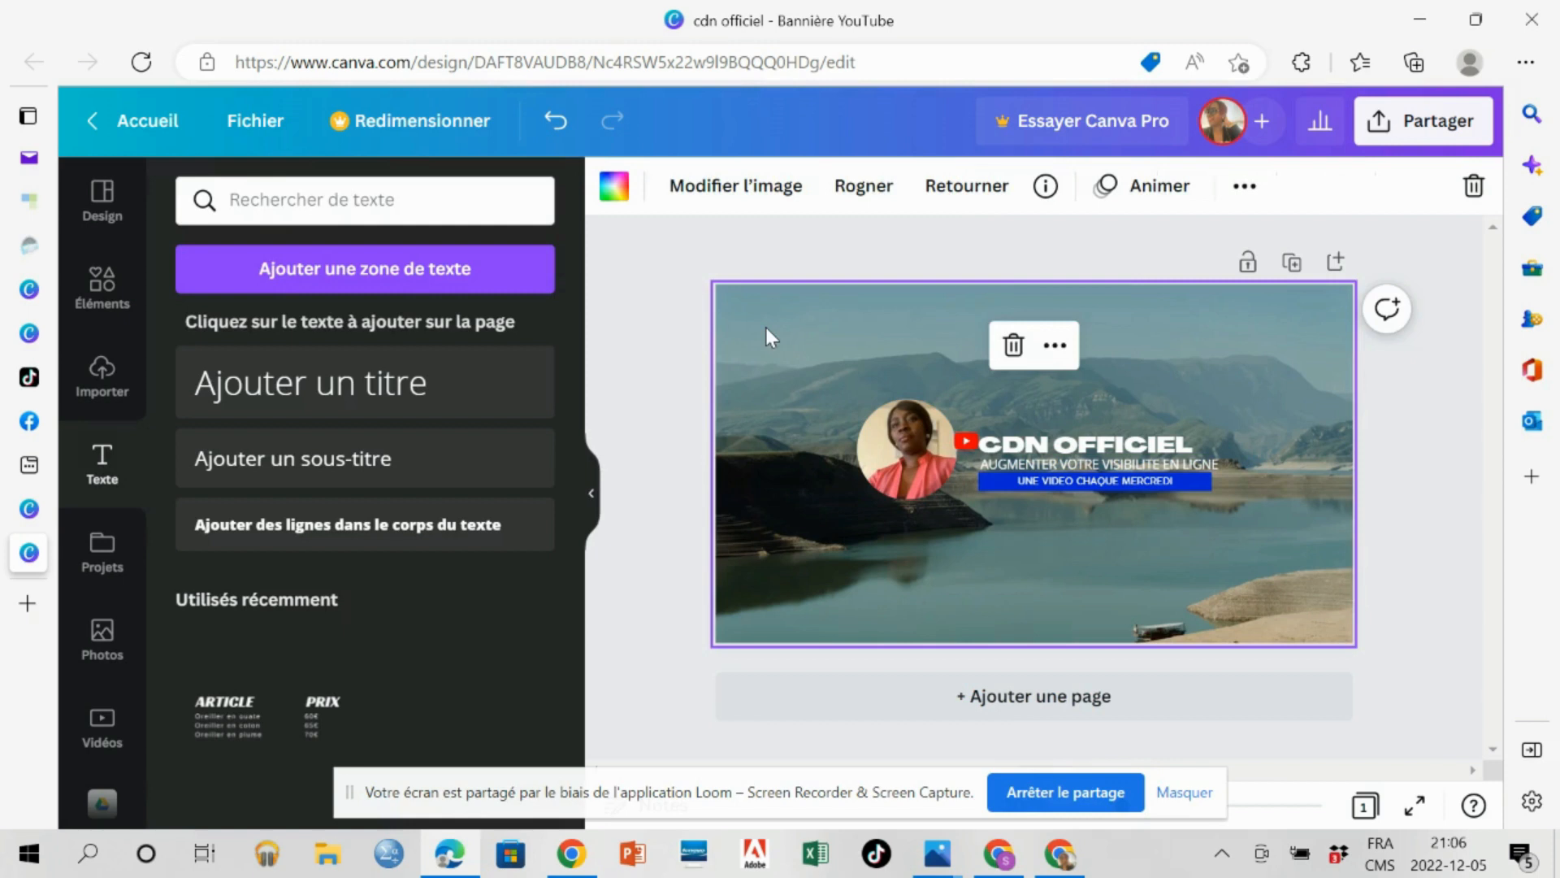
{"action": "left_click", "coordinate": [610, 189]}
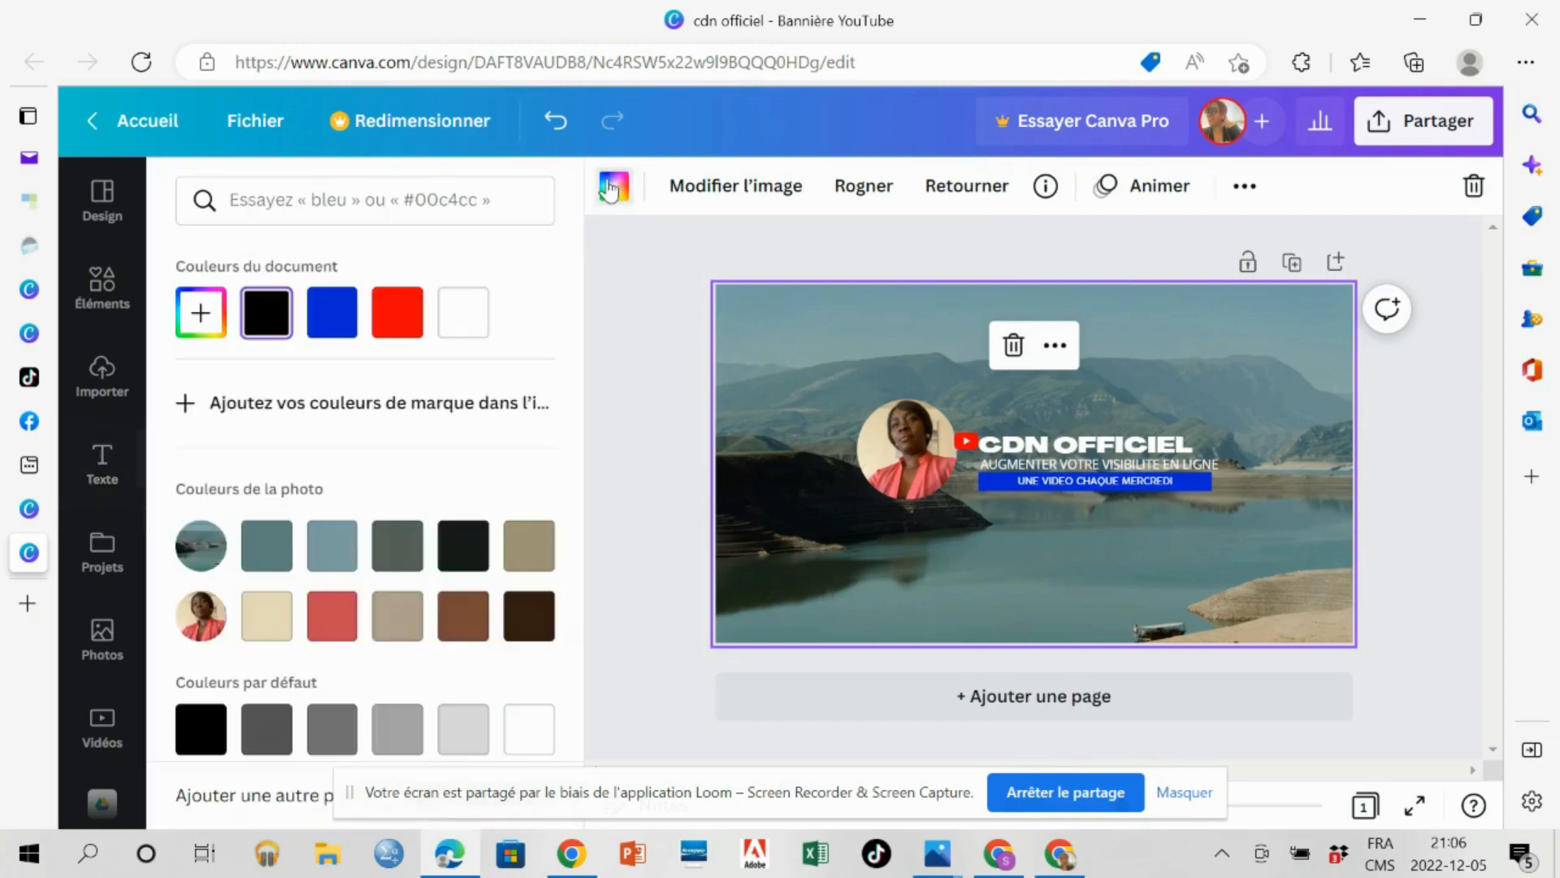
{"action": "left_click", "coordinate": [333, 327]}
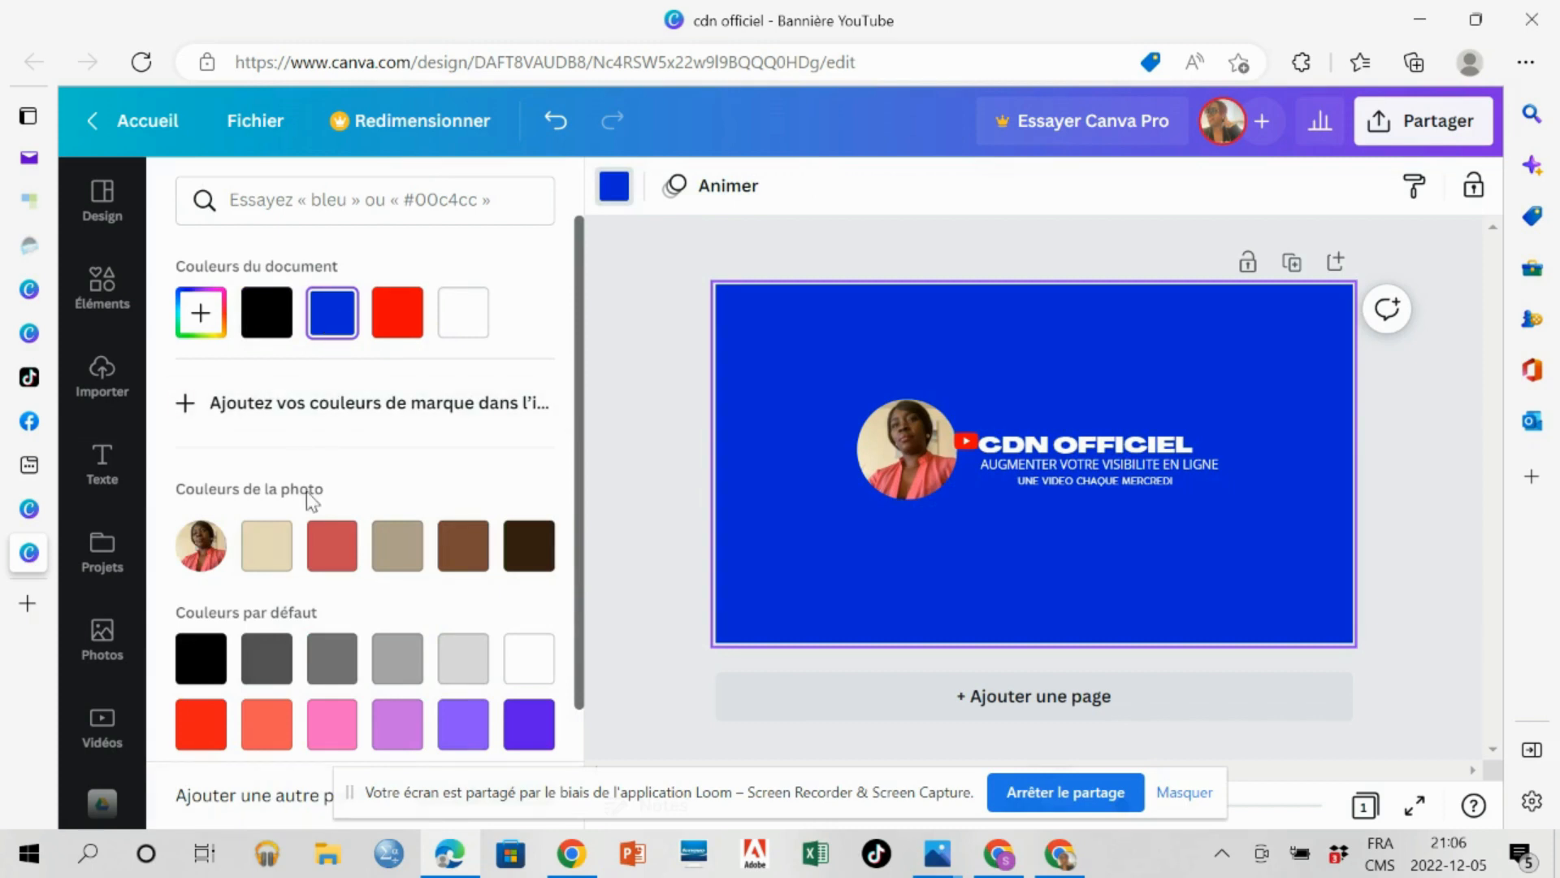
{"action": "left_click", "coordinate": [181, 323]}
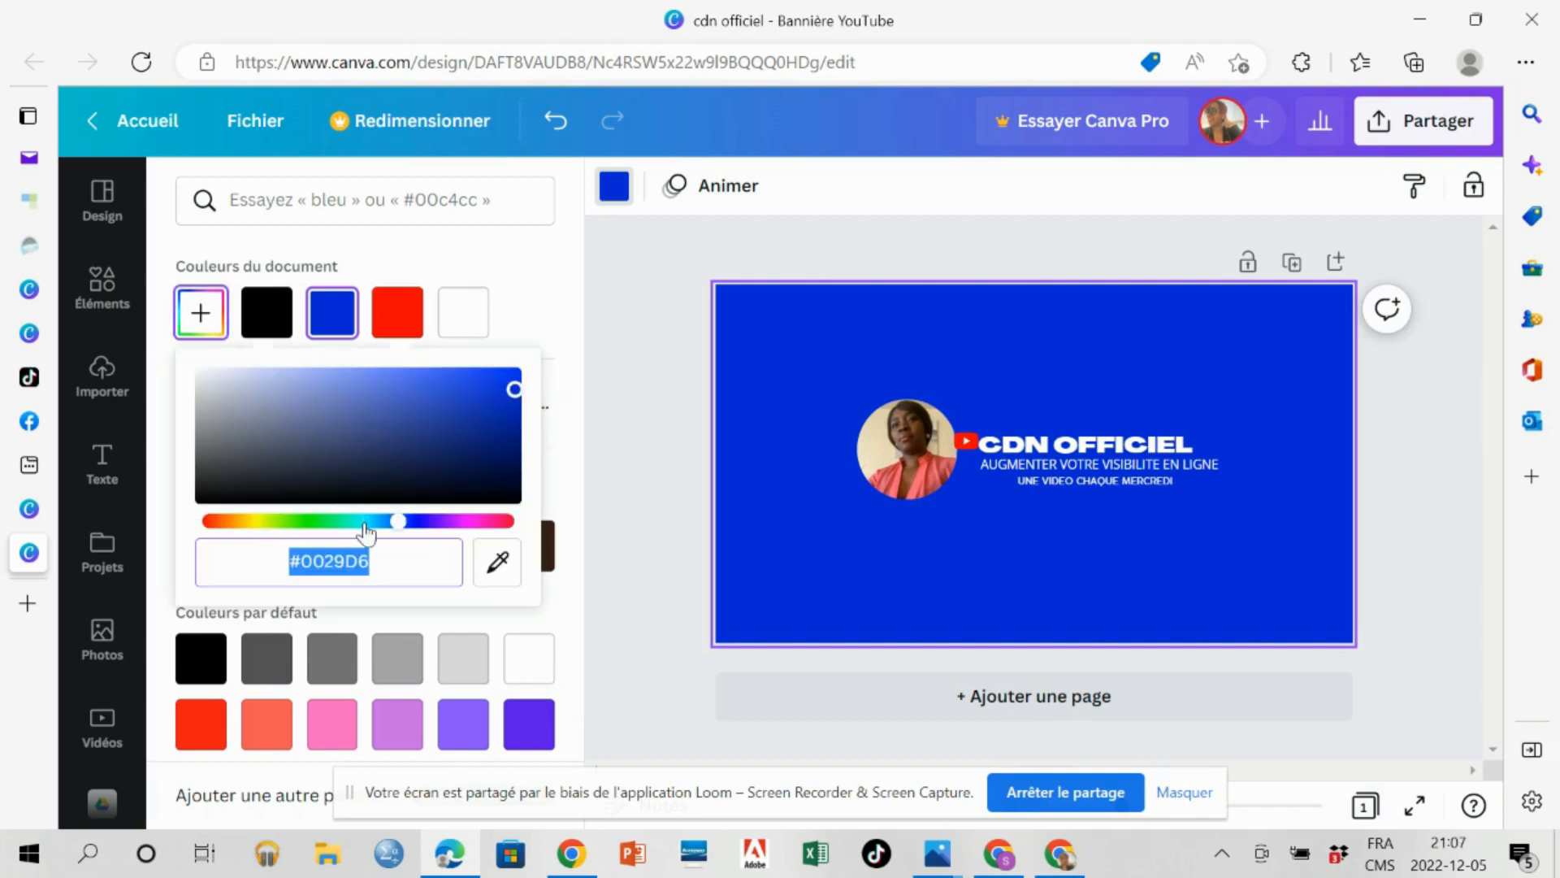
{"action": "left_click", "coordinate": [365, 524]}
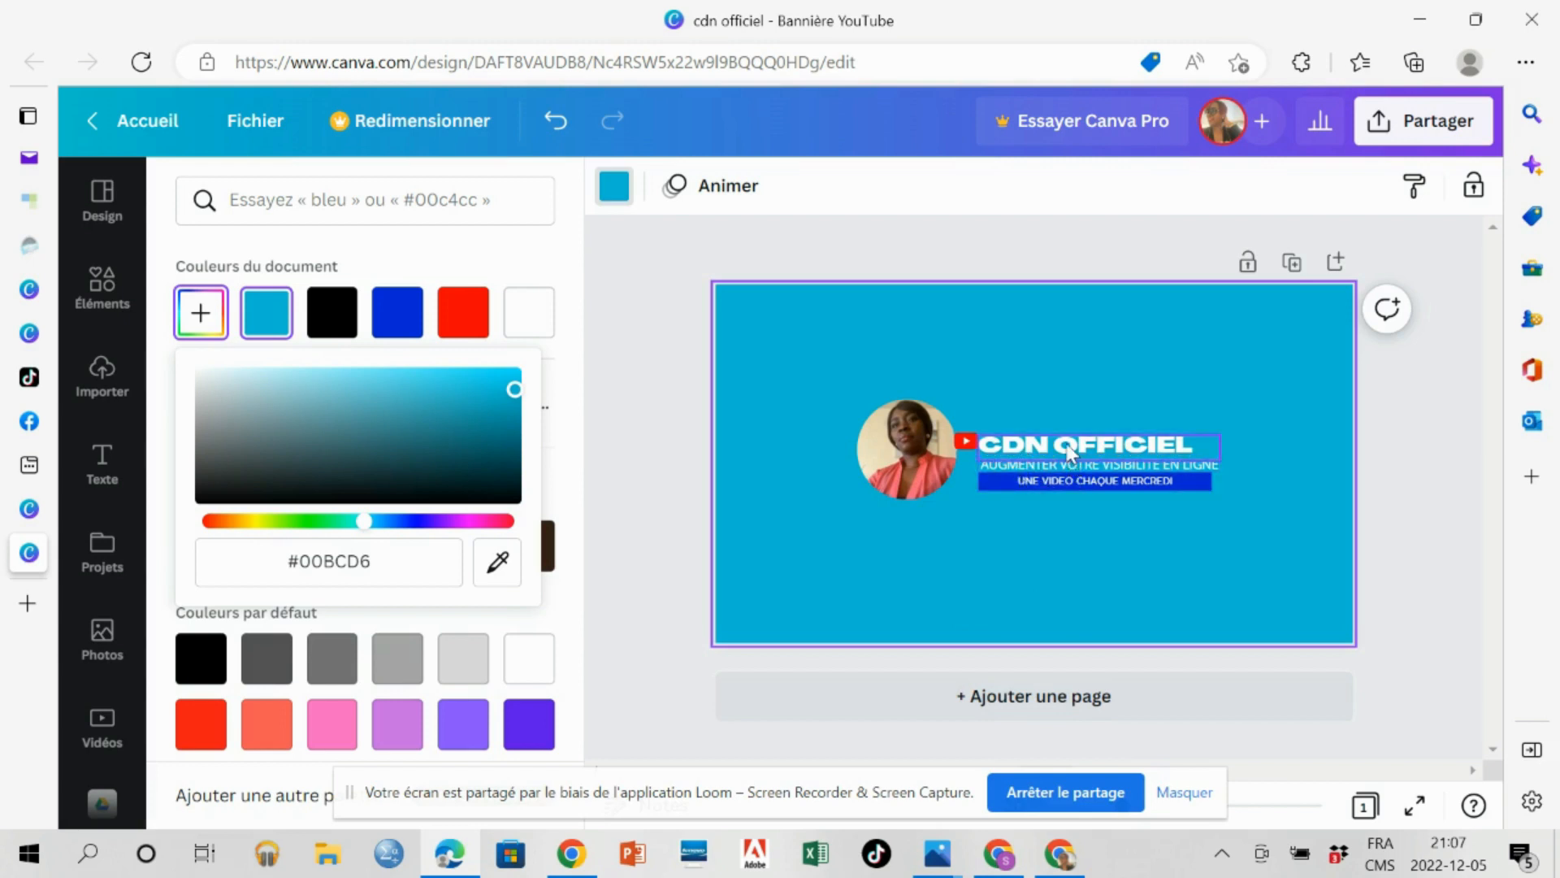
Nudge the "CDN OFFICIEL" title slightly up and move the slogan up beneath it, clear of the blue tagline.
{"action": "left_click_drag", "start_coordinate": [1067, 445], "coordinate": [1071, 439]}
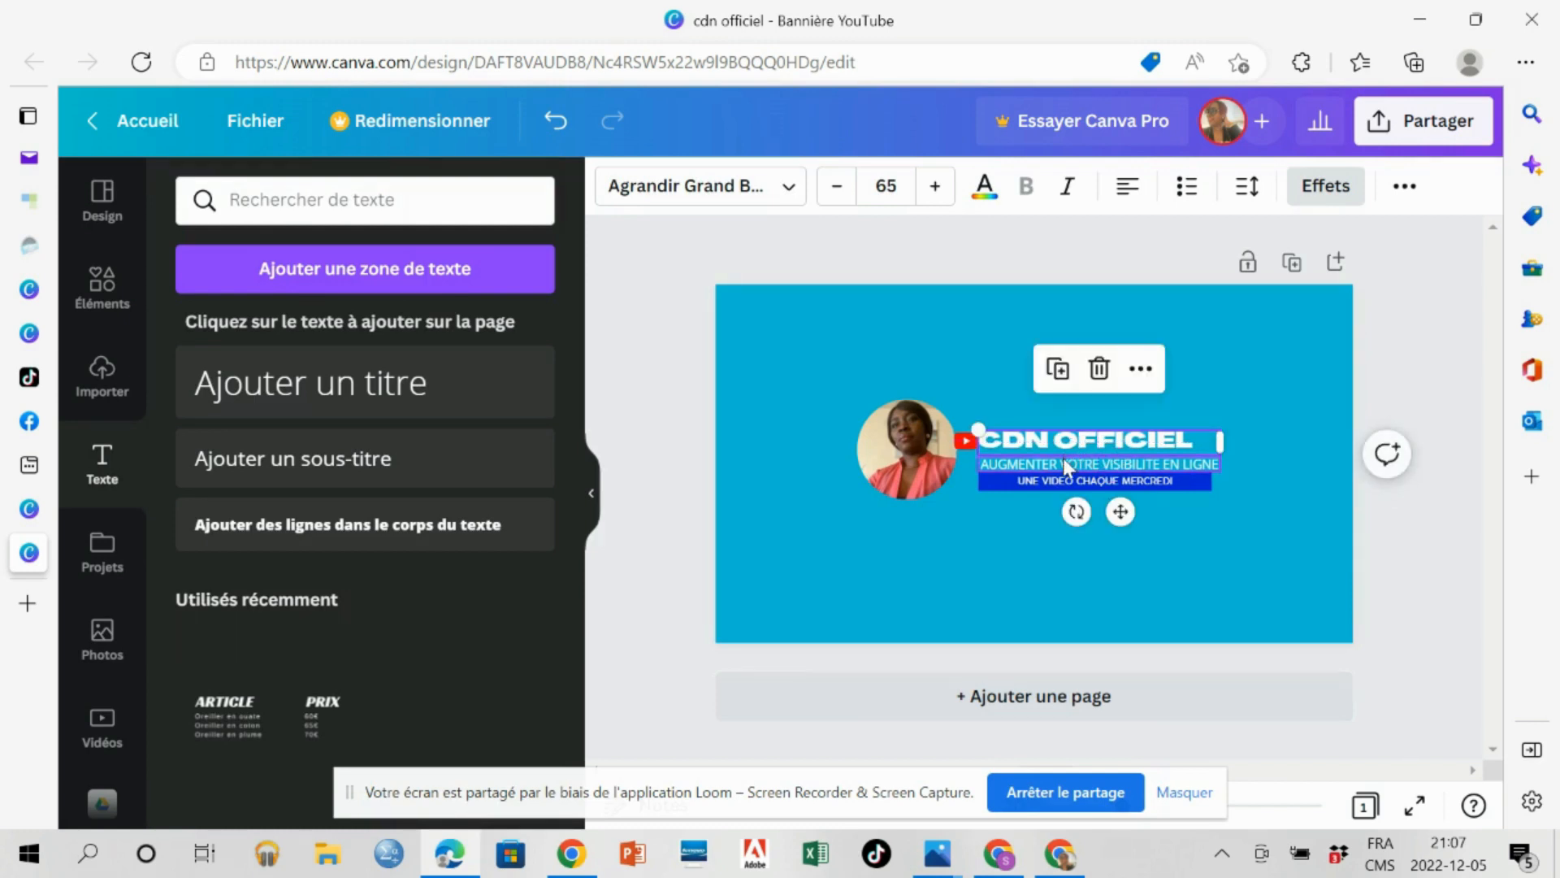
{"action": "left_click", "coordinate": [1066, 467]}
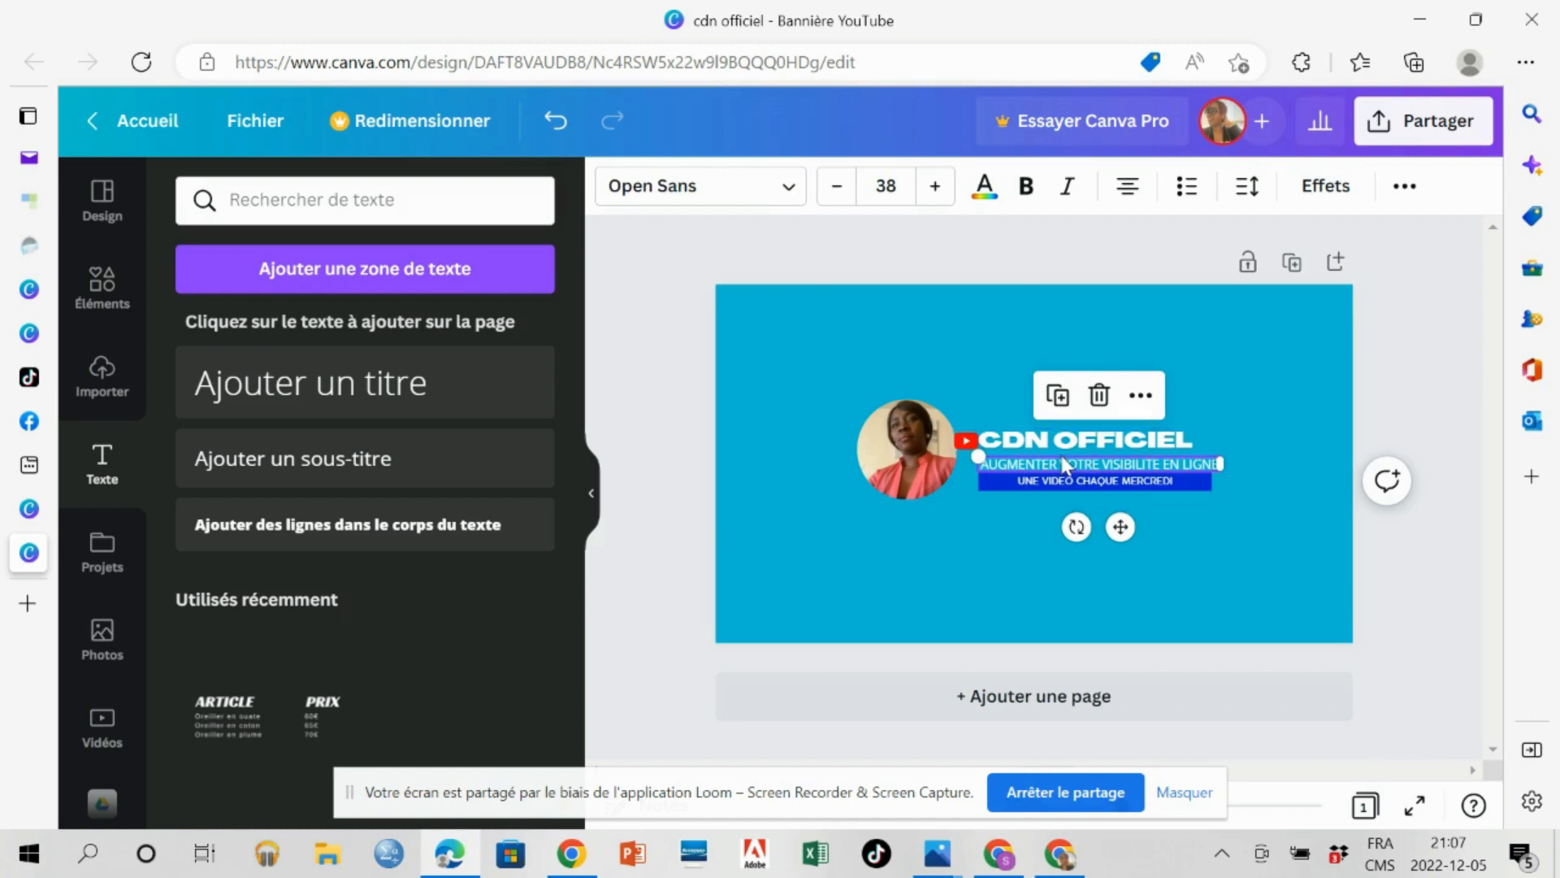
{"action": "double_click", "coordinate": [1064, 464]}
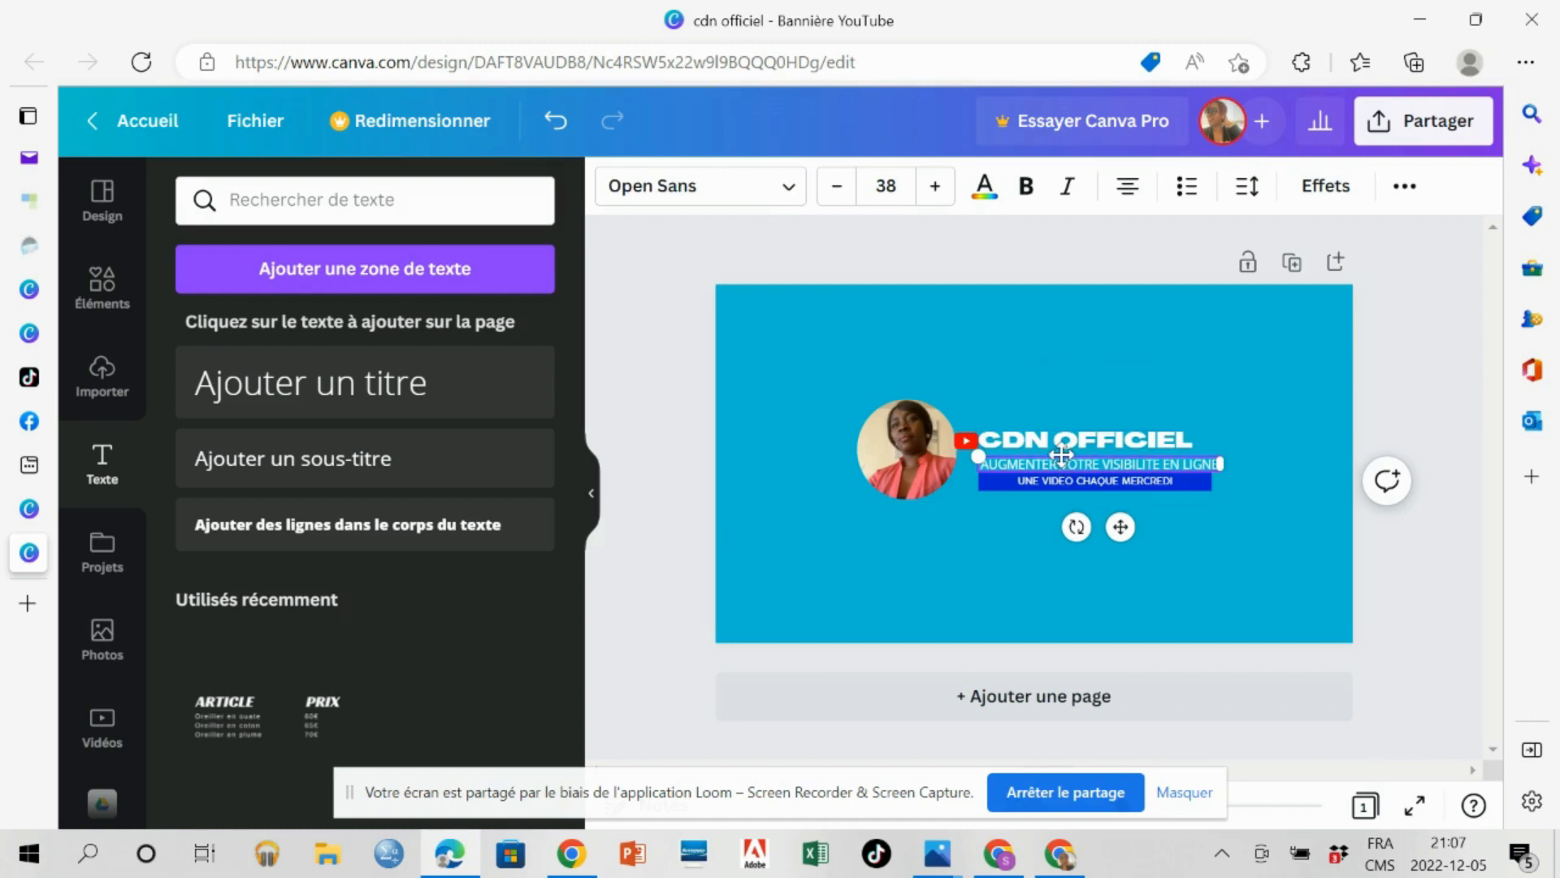
{"action": "left_click_drag", "start_coordinate": [1061, 447], "coordinate": [1061, 445]}
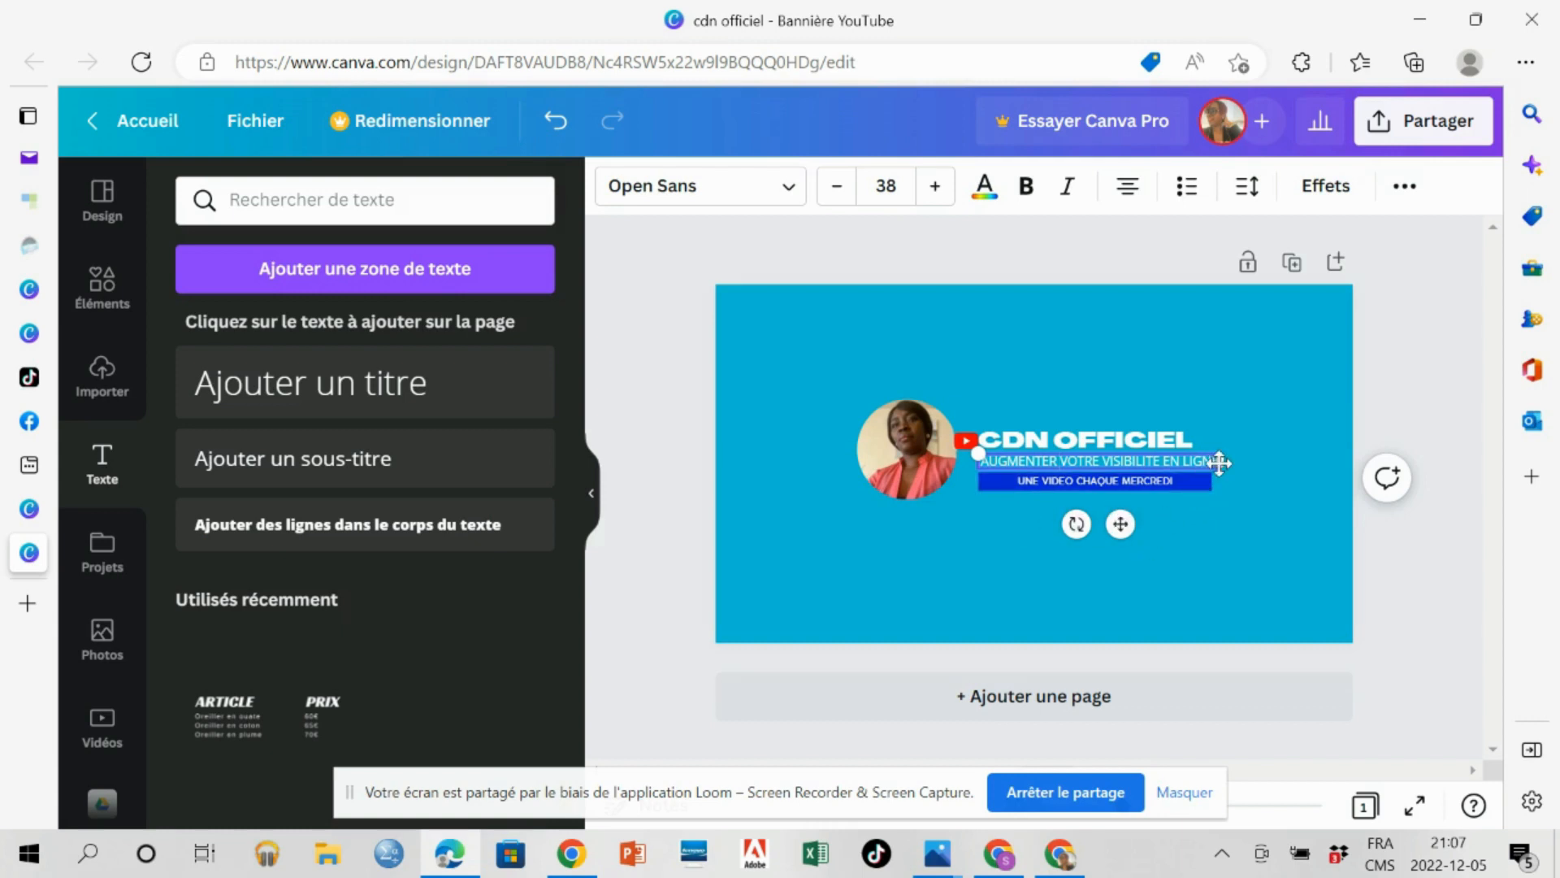
Narrow the slogan's text box to the blue tagline's width and reduce its font size to 37 to fit one line.
{"action": "left_click_drag", "start_coordinate": [1221, 461], "coordinate": [1210, 469]}
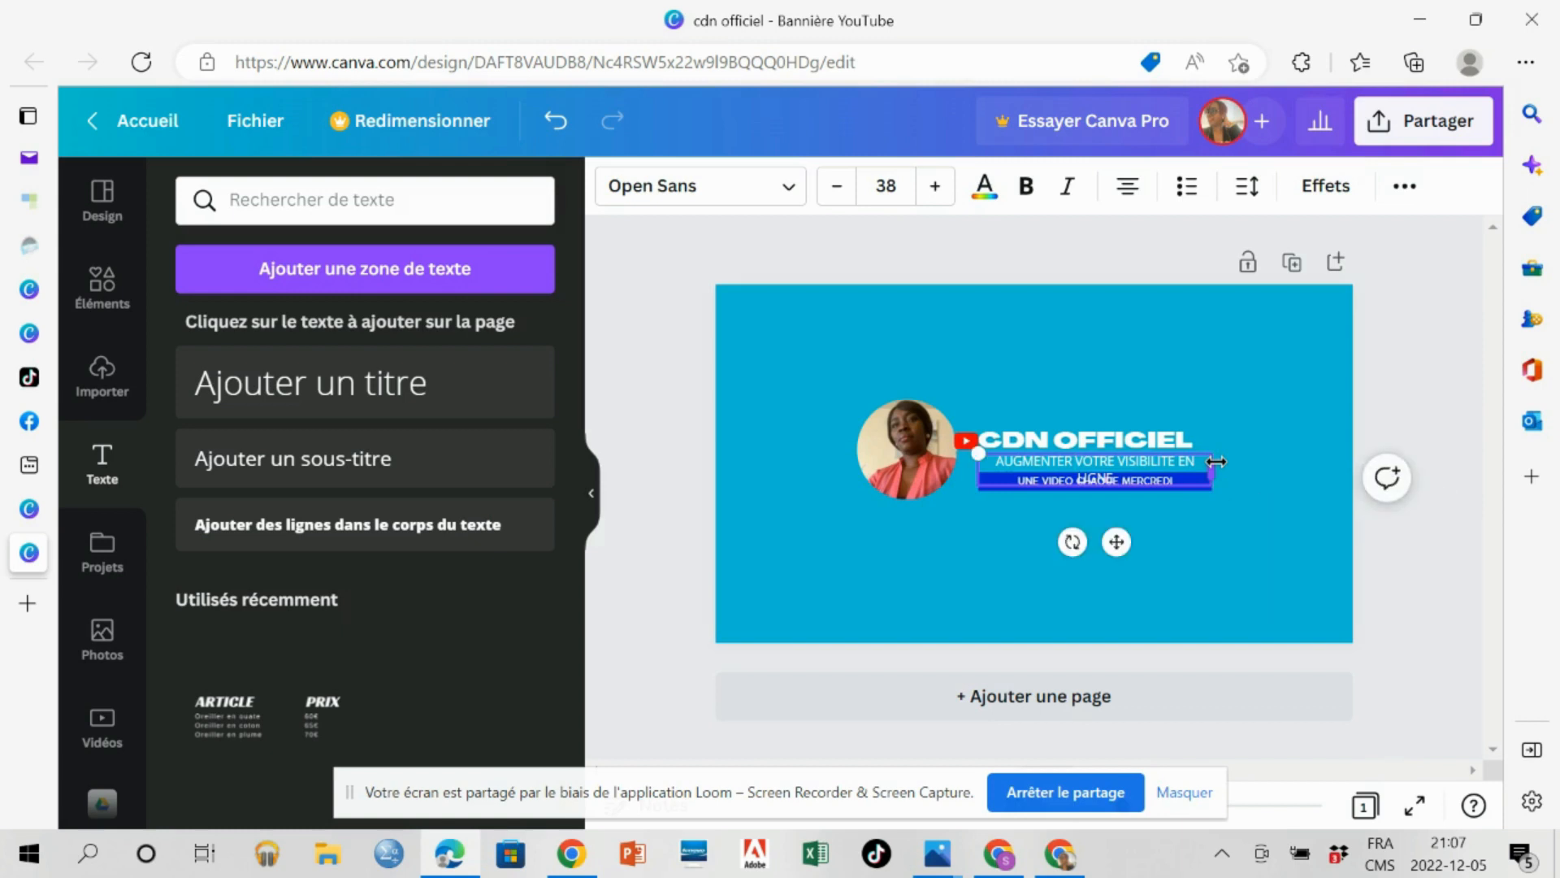
{"action": "left_click", "coordinate": [836, 192]}
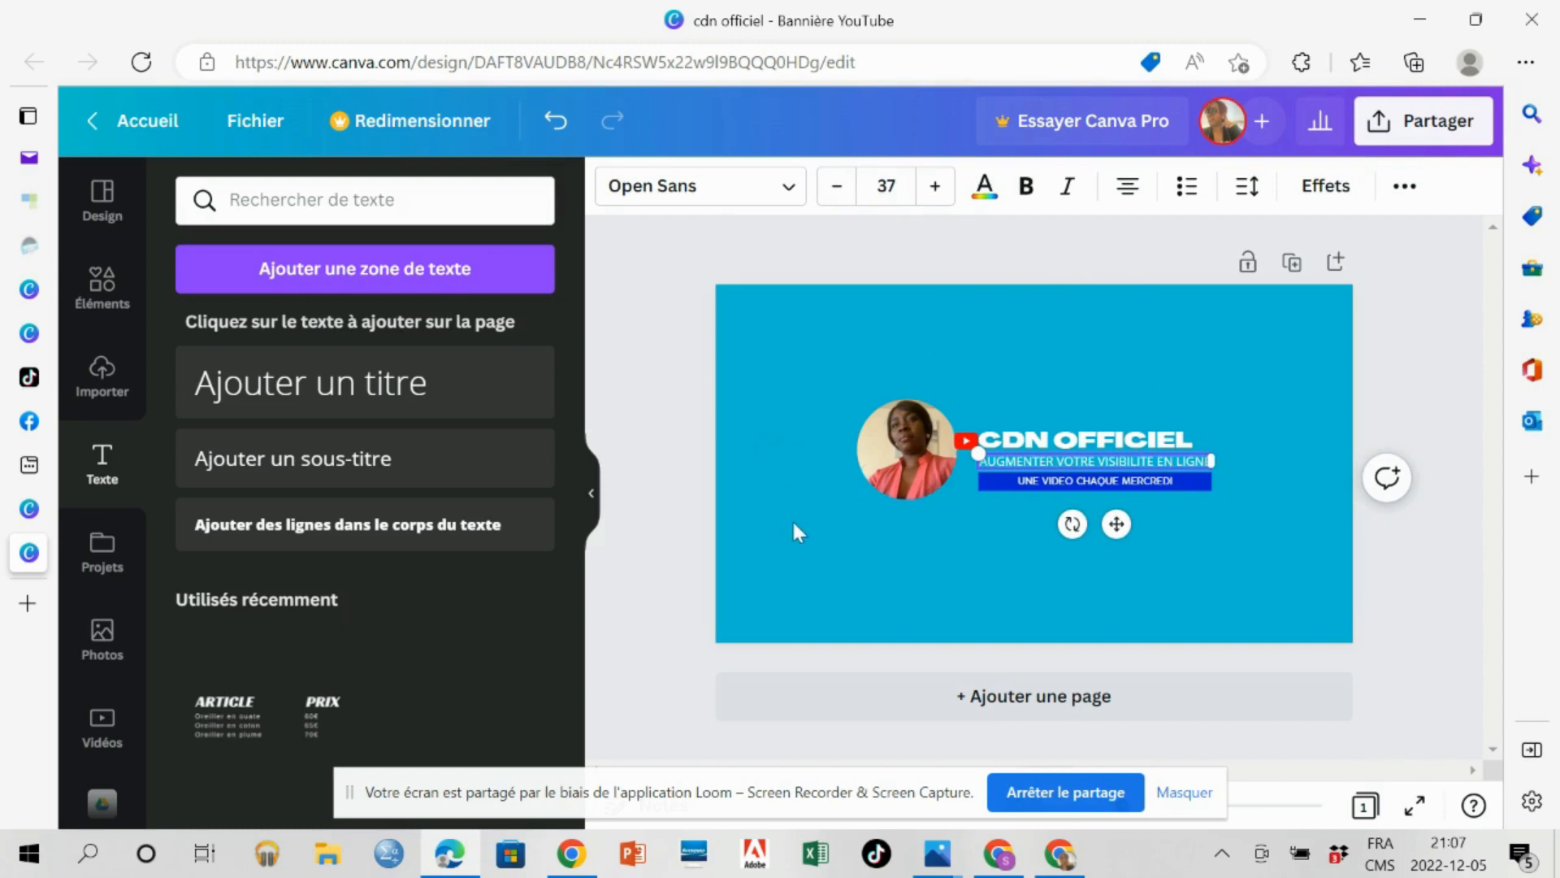
{"action": "left_click", "coordinate": [773, 460]}
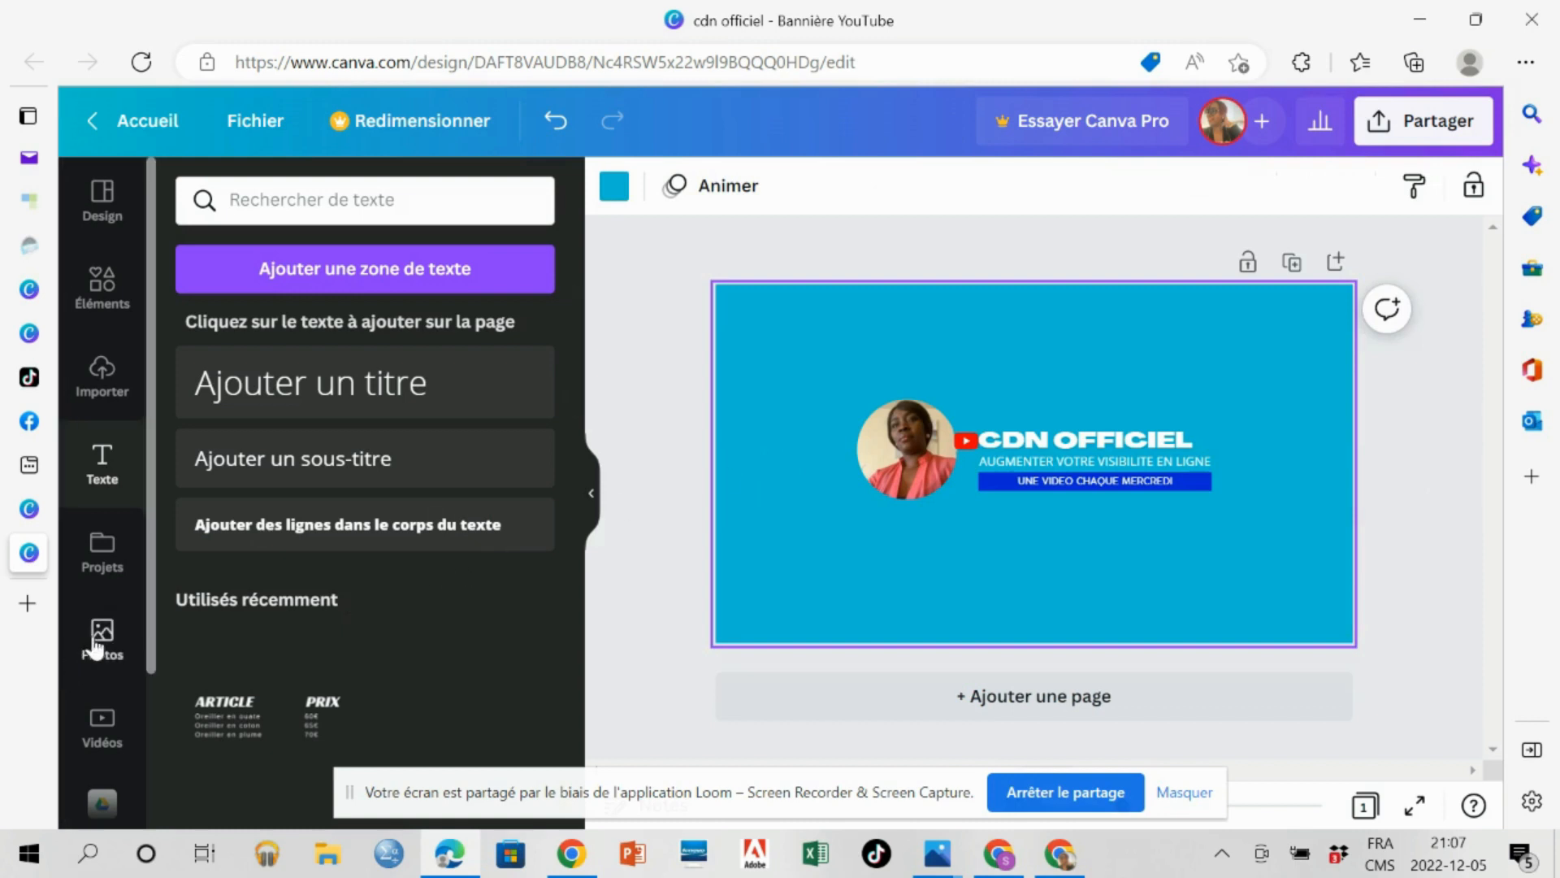
Search the photo library for "TEXTURE".
{"action": "left_click", "coordinate": [295, 200]}
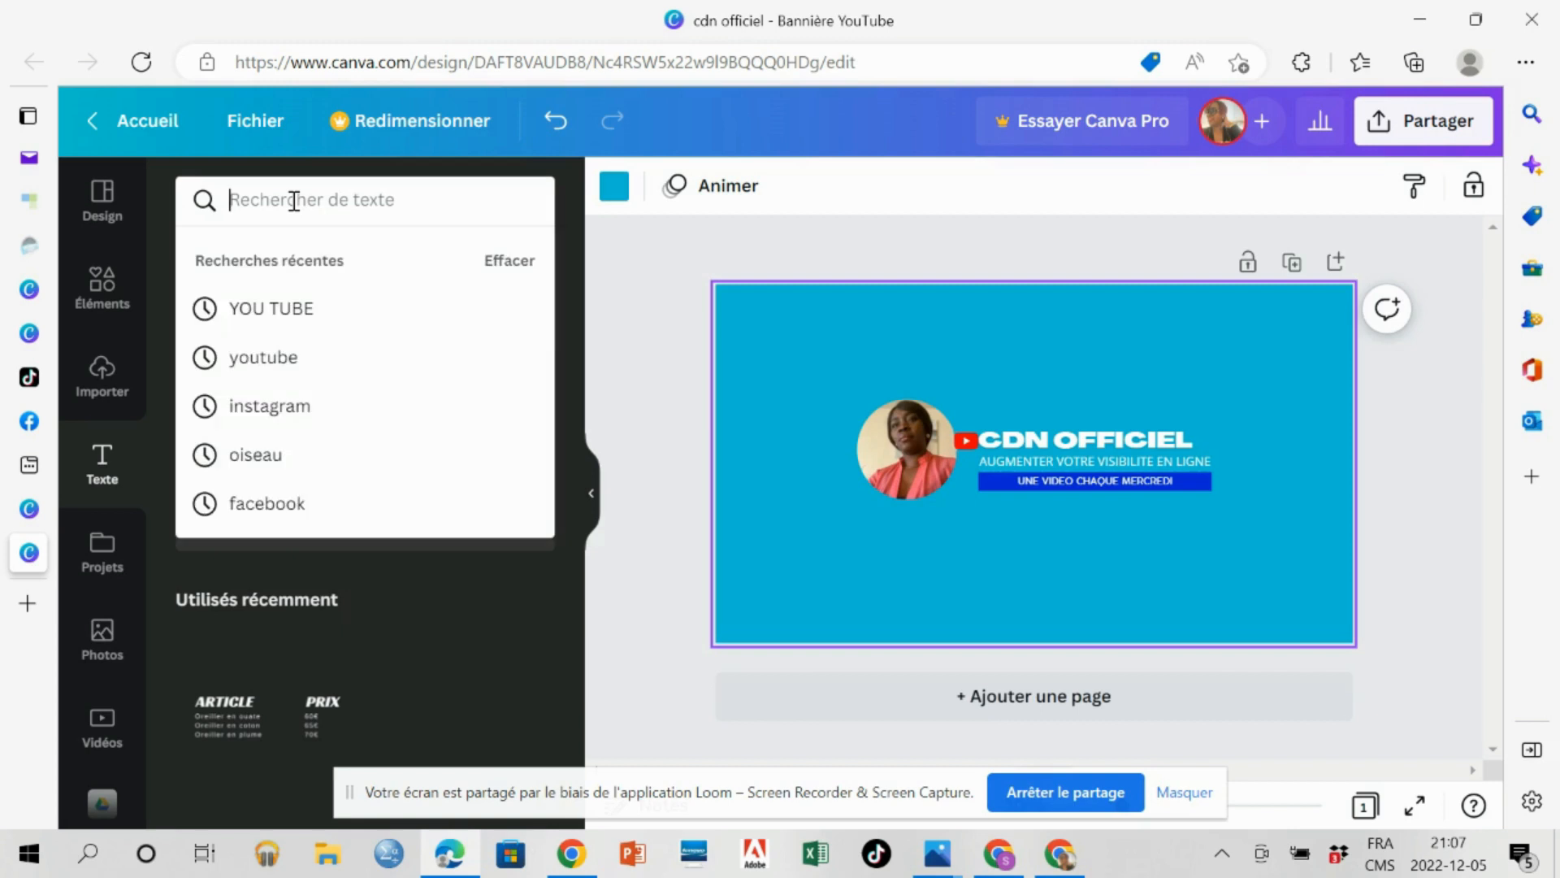
{"action": "left_click", "coordinate": [102, 642]}
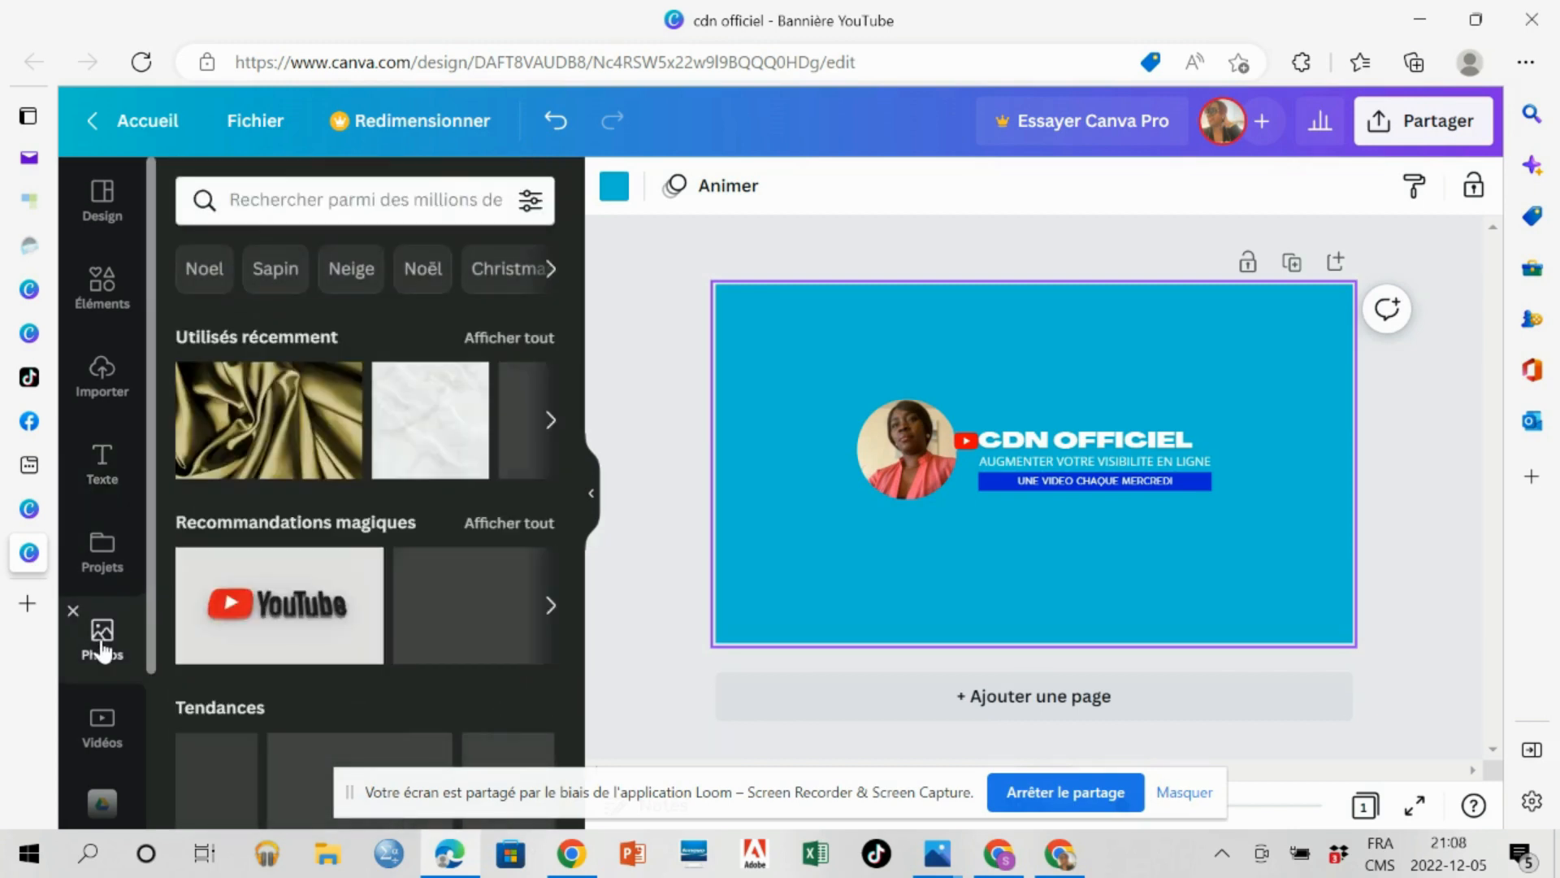
{"action": "left_click", "coordinate": [269, 209]}
{"action": "type", "text": "TEXT"}
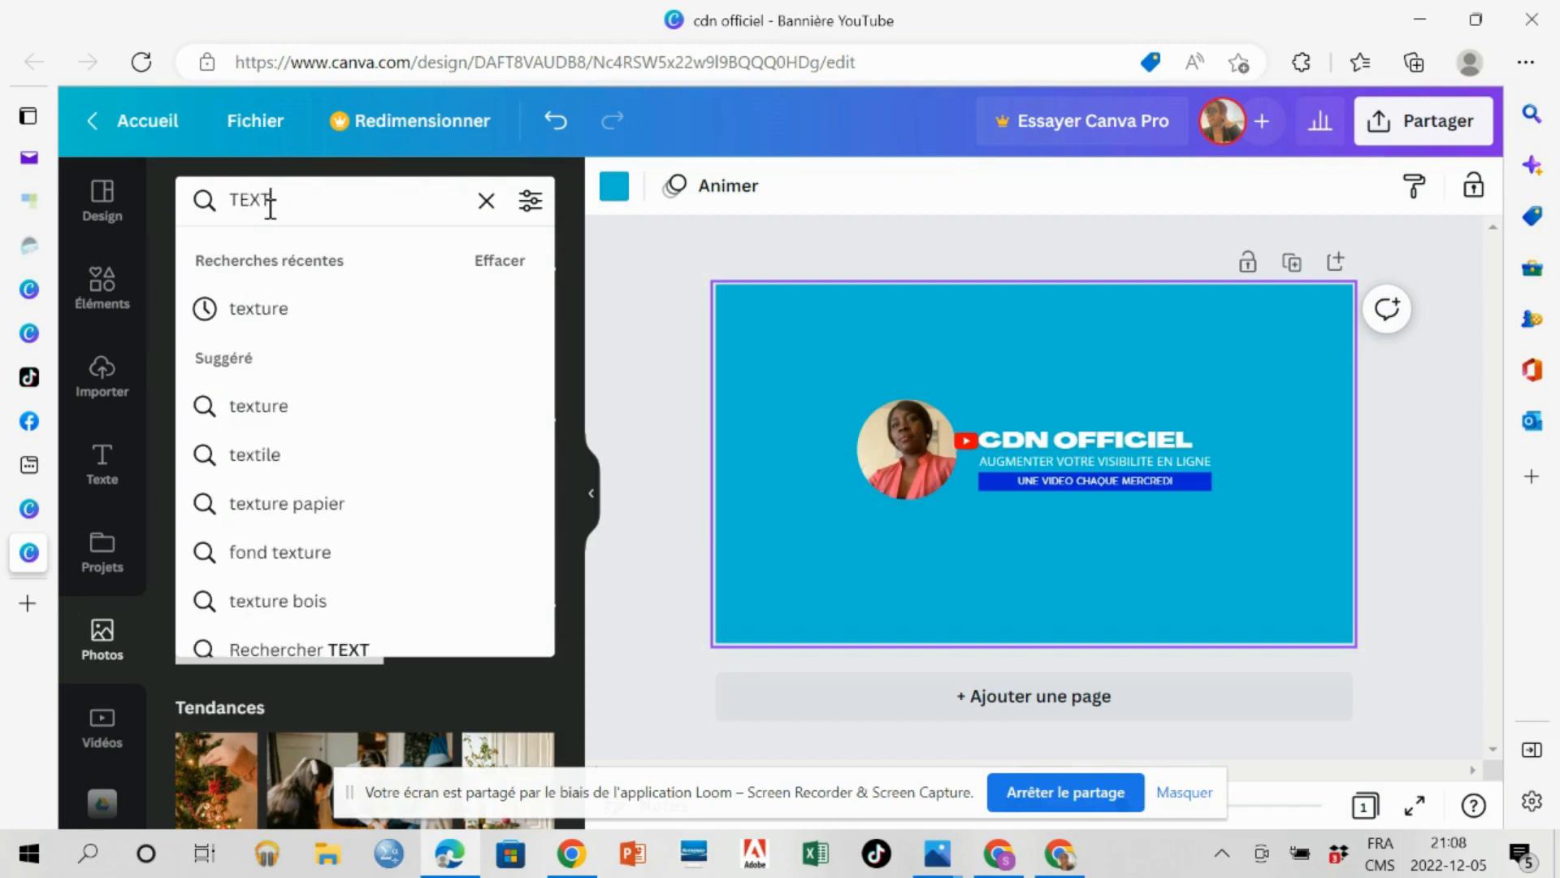
{"action": "type", "text": "URE"}
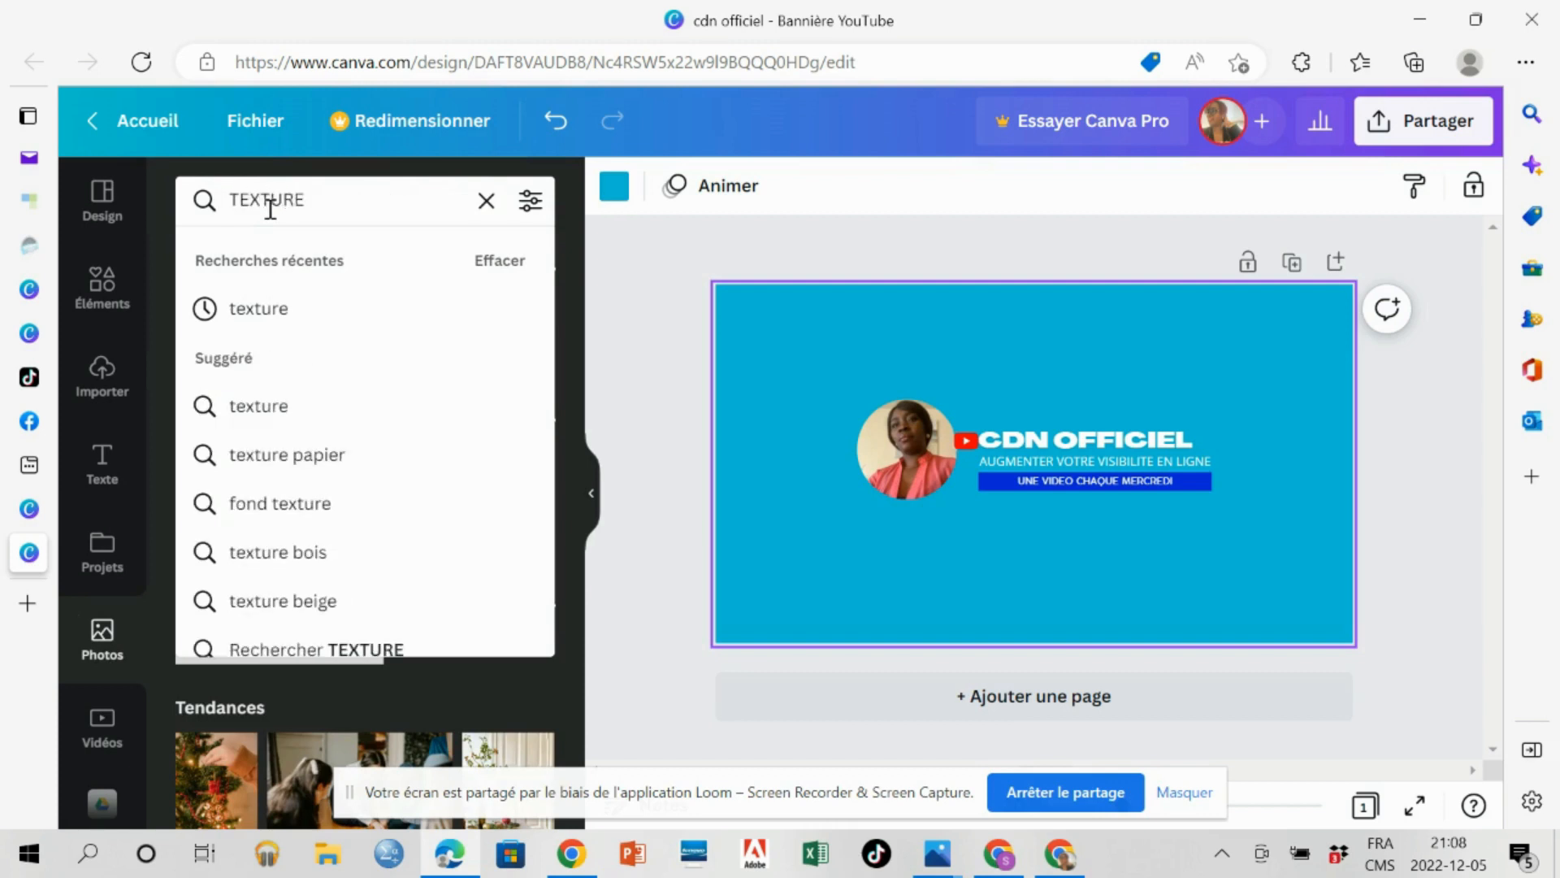
{"action": "key", "text": "Return"}
{"action": "mouse_move", "coordinate": [480, 391]}
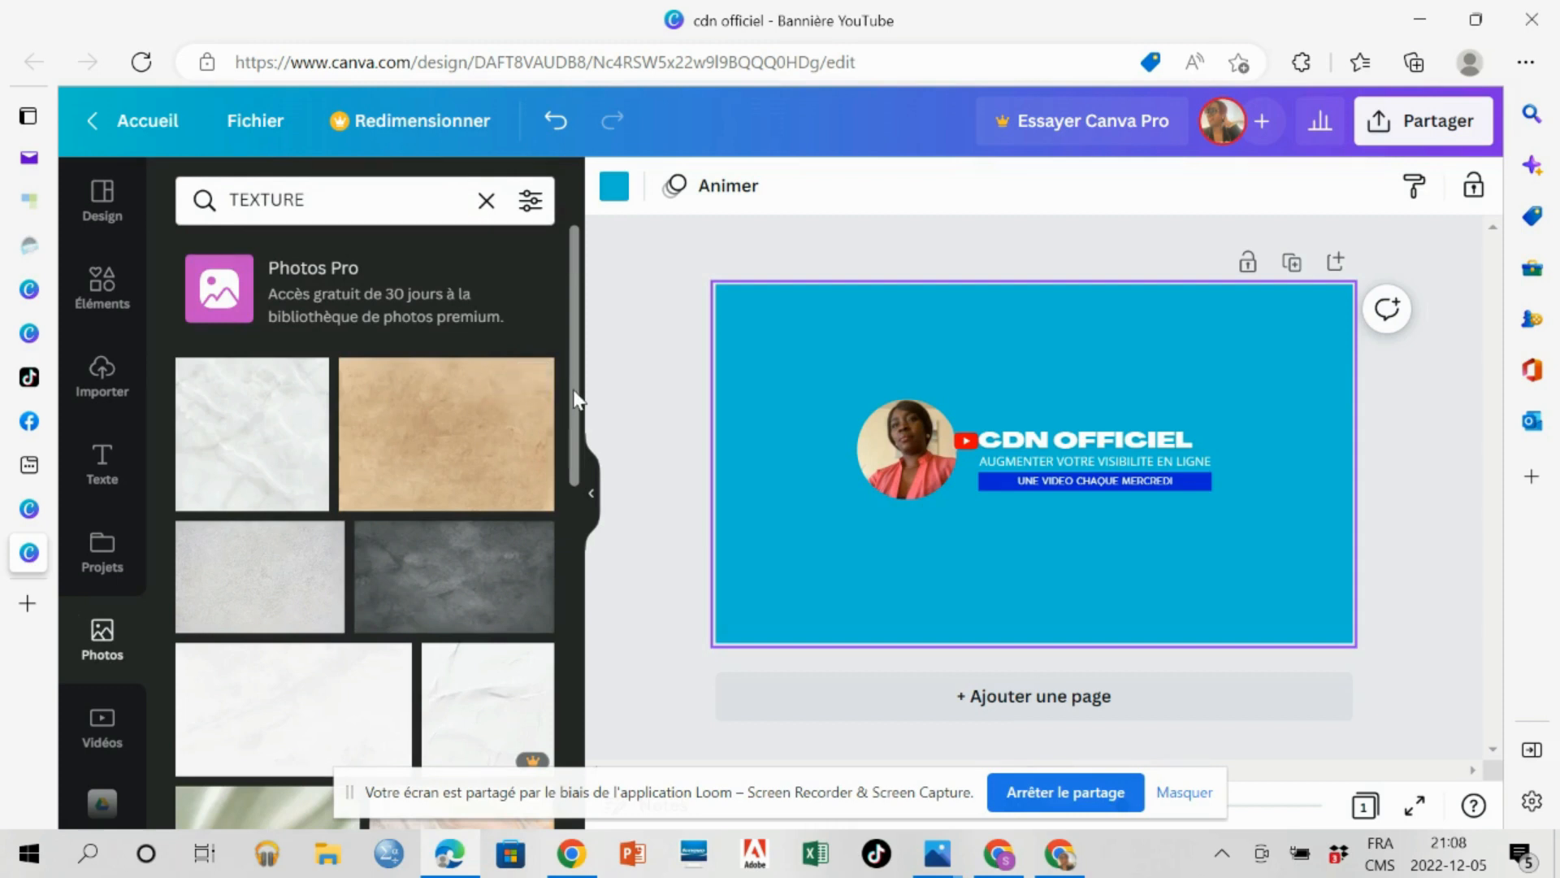
Try the white plaster texture photo as the banner's background.
{"action": "left_click_drag", "start_coordinate": [574, 401], "coordinate": [576, 443]}
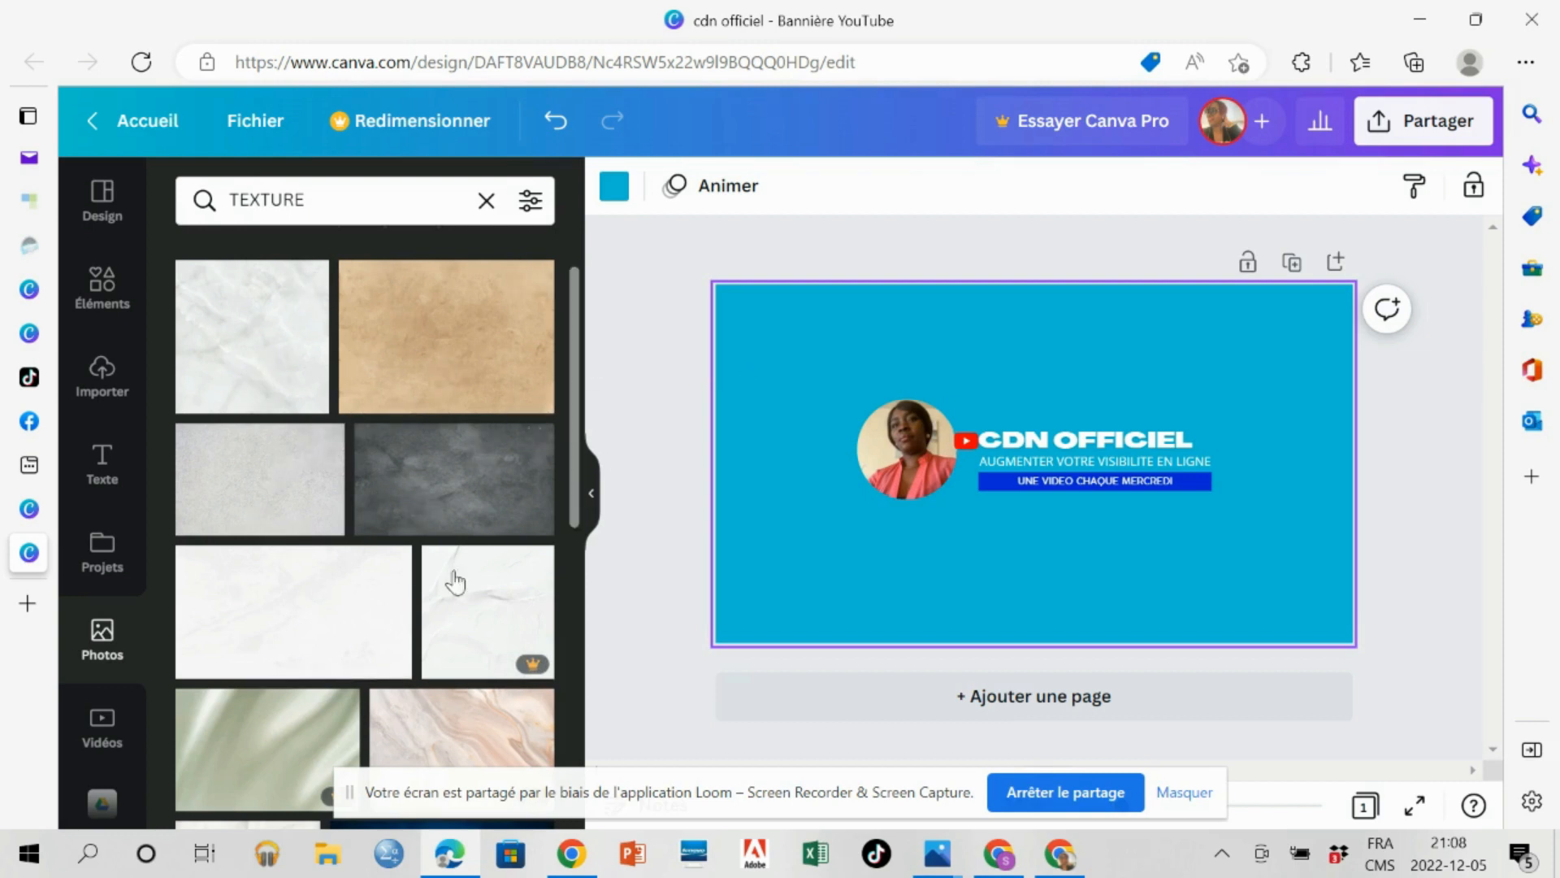
{"action": "left_click_drag", "start_coordinate": [262, 763], "coordinate": [699, 541]}
{"action": "left_click_drag", "start_coordinate": [576, 476], "coordinate": [573, 743]}
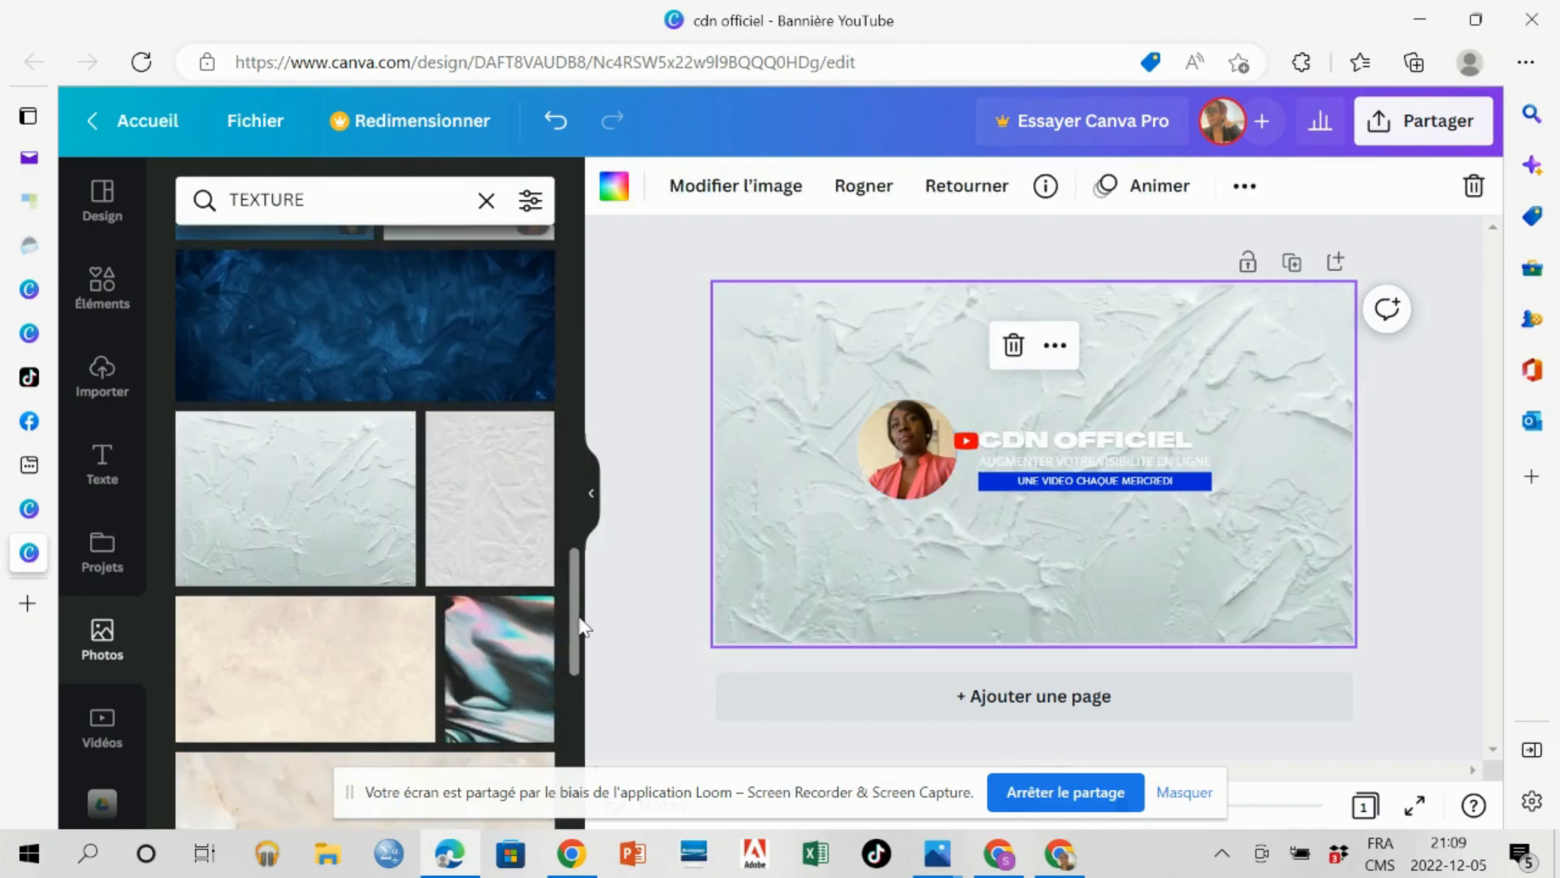
Try the dark grey concrete texture as the banner's background, and undo the texture changes back to the solid light blue.
{"action": "left_click_drag", "start_coordinate": [580, 625], "coordinate": [585, 289]}
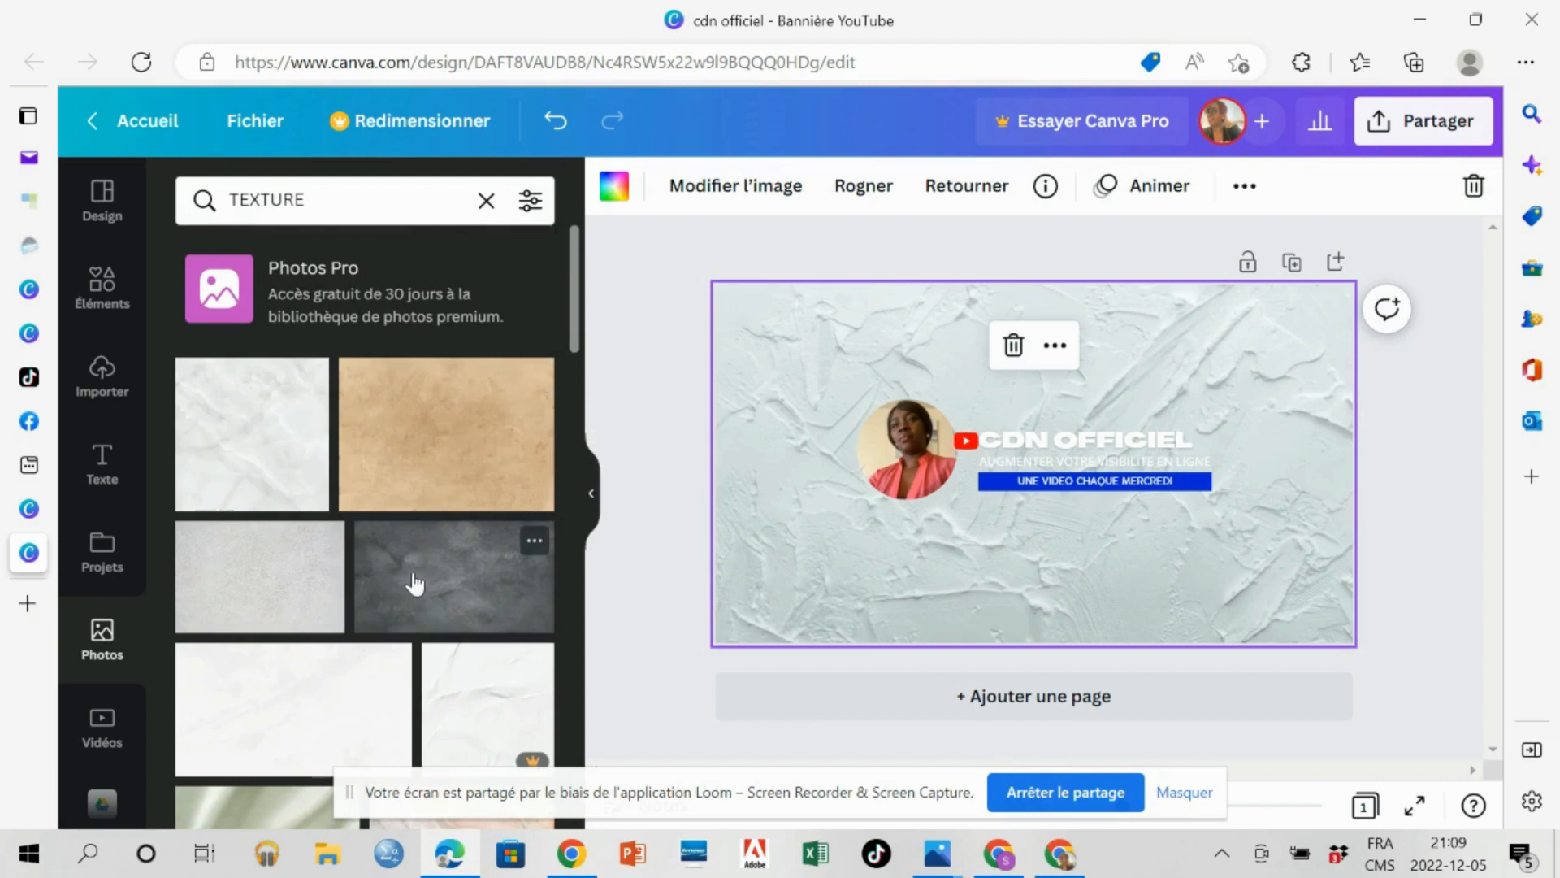
{"action": "left_click_drag", "start_coordinate": [411, 576], "coordinate": [723, 551]}
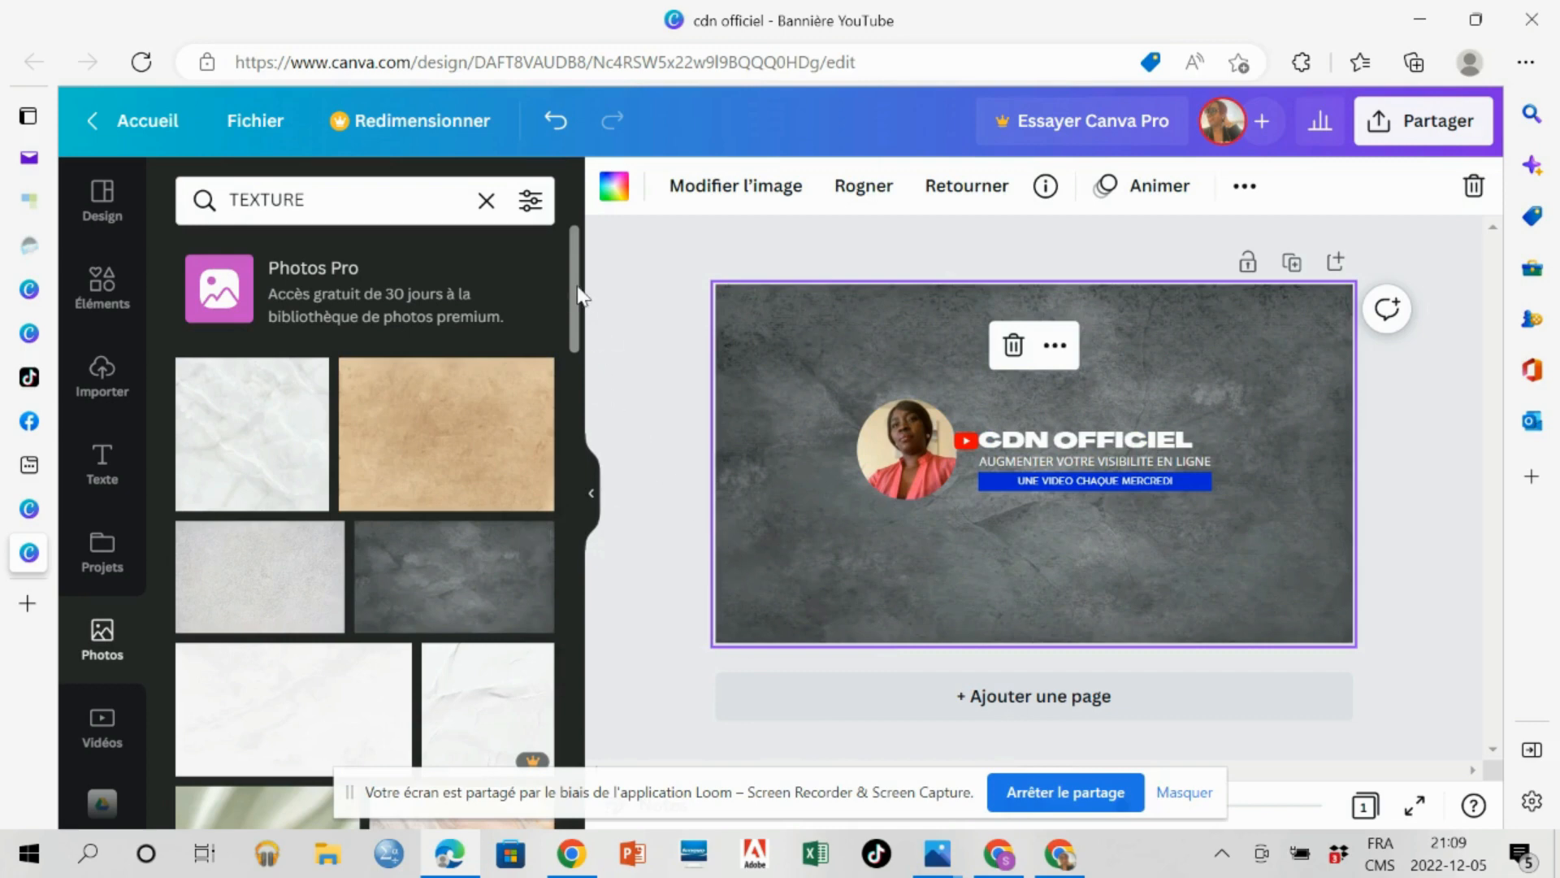
{"action": "mouse_move", "coordinate": [575, 294]}
{"action": "left_mouse_down"}
{"action": "mouse_move", "coordinate": [570, 563]}
{"action": "mouse_move", "coordinate": [580, 295]}
{"action": "left_mouse_up"}
{"action": "key", "text": "ctrl+z"}
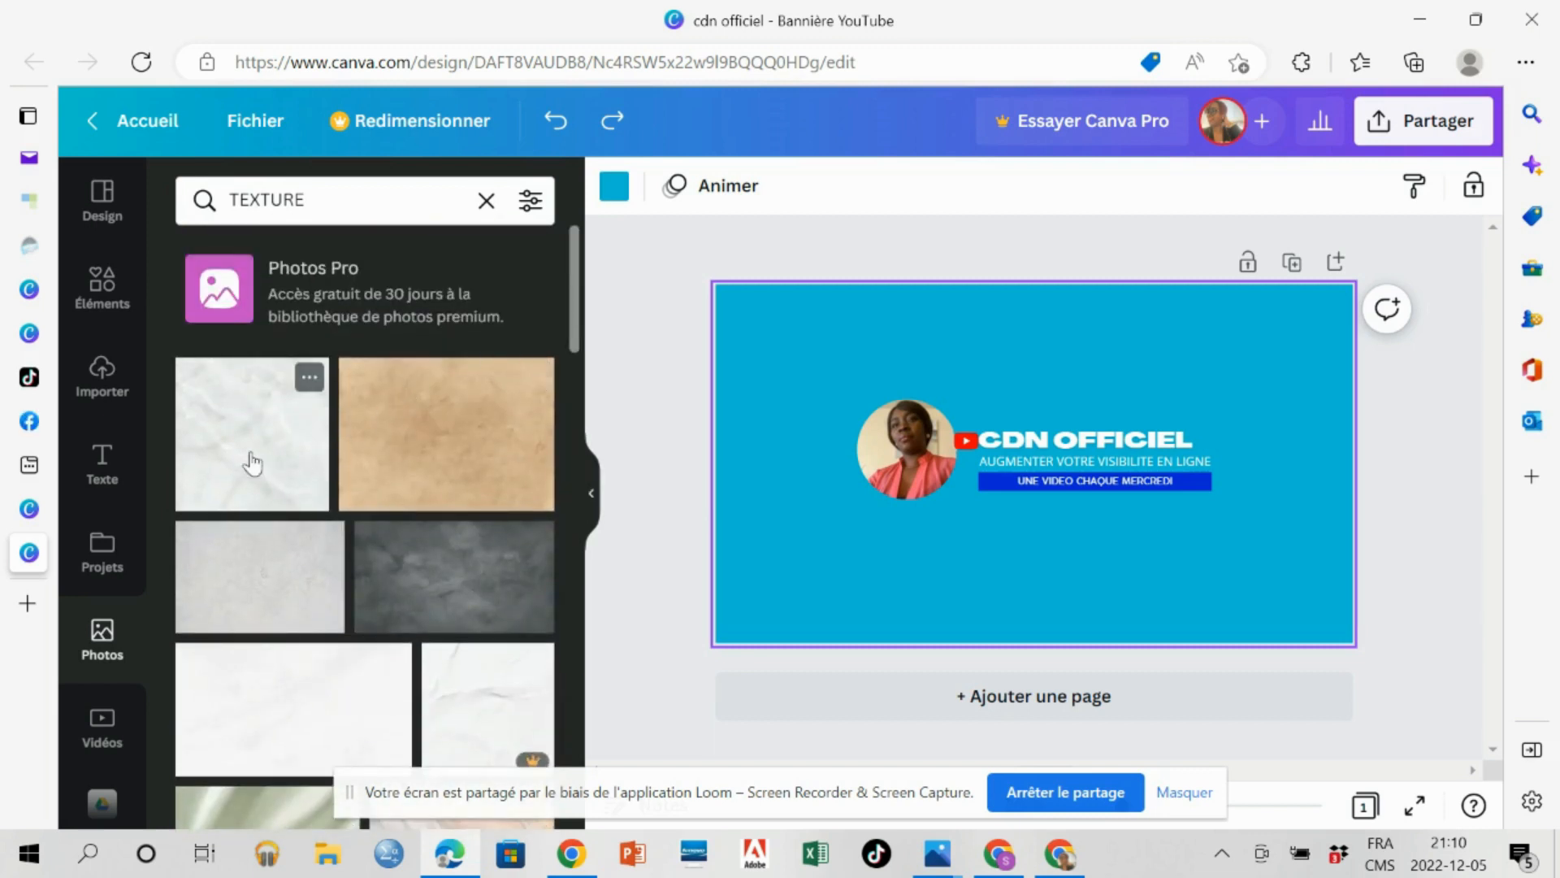
Set the white marble texture photo as the banner's full background.
{"action": "left_click_drag", "start_coordinate": [216, 460], "coordinate": [711, 572]}
{"action": "left_click_drag", "start_coordinate": [296, 480], "coordinate": [733, 518]}
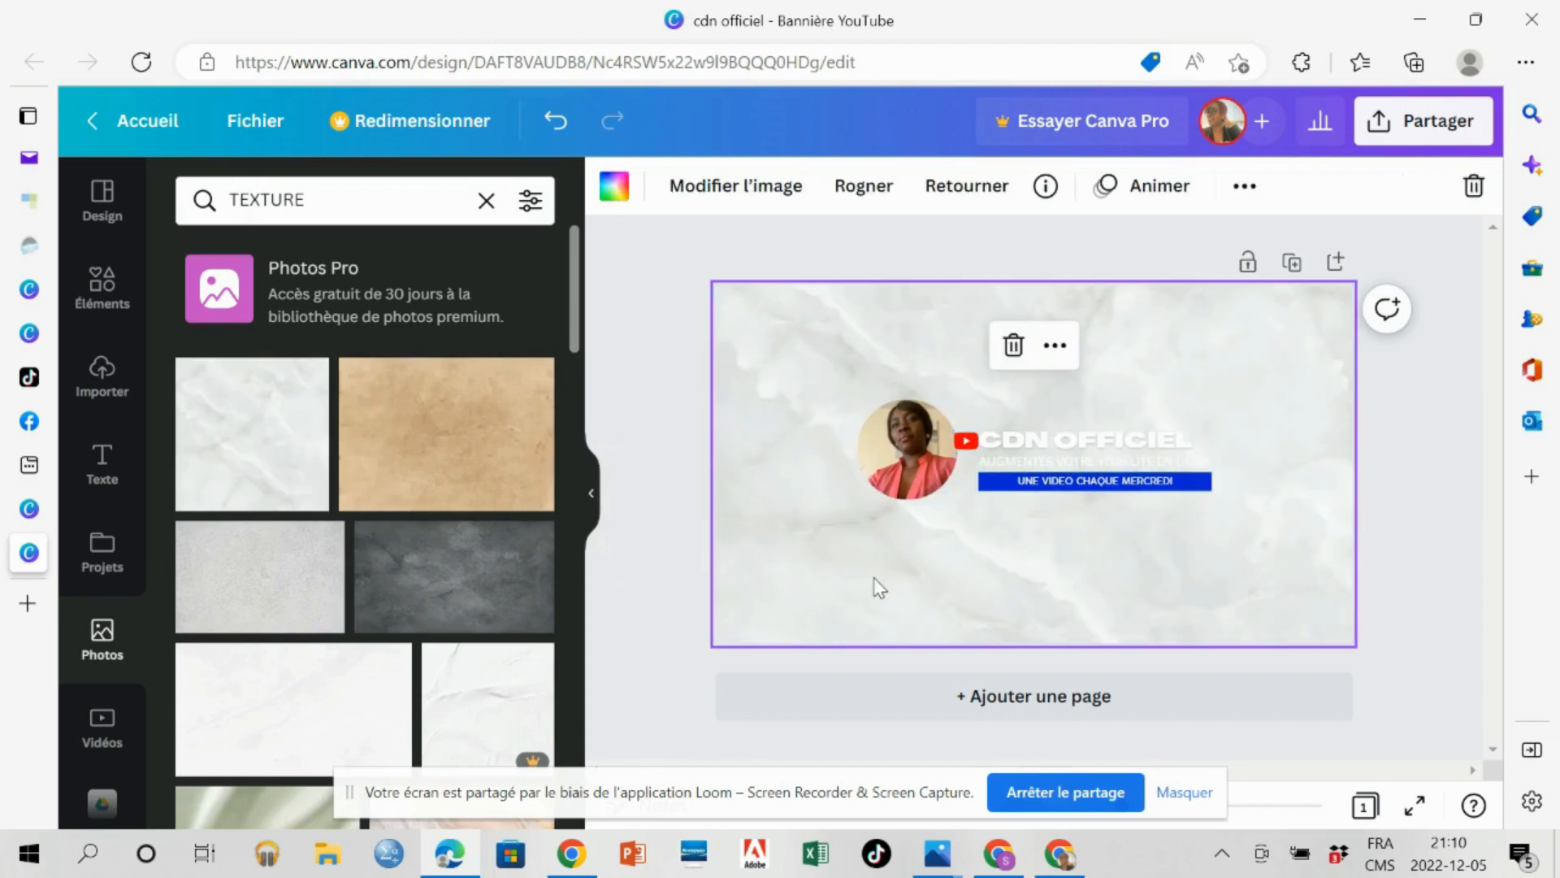
Recolour the "AUGMENTER VOTRE VISIBILITE EN LIGNE" slogan with the dark brown from the portrait photo's colours.
{"action": "left_click", "coordinate": [1037, 462]}
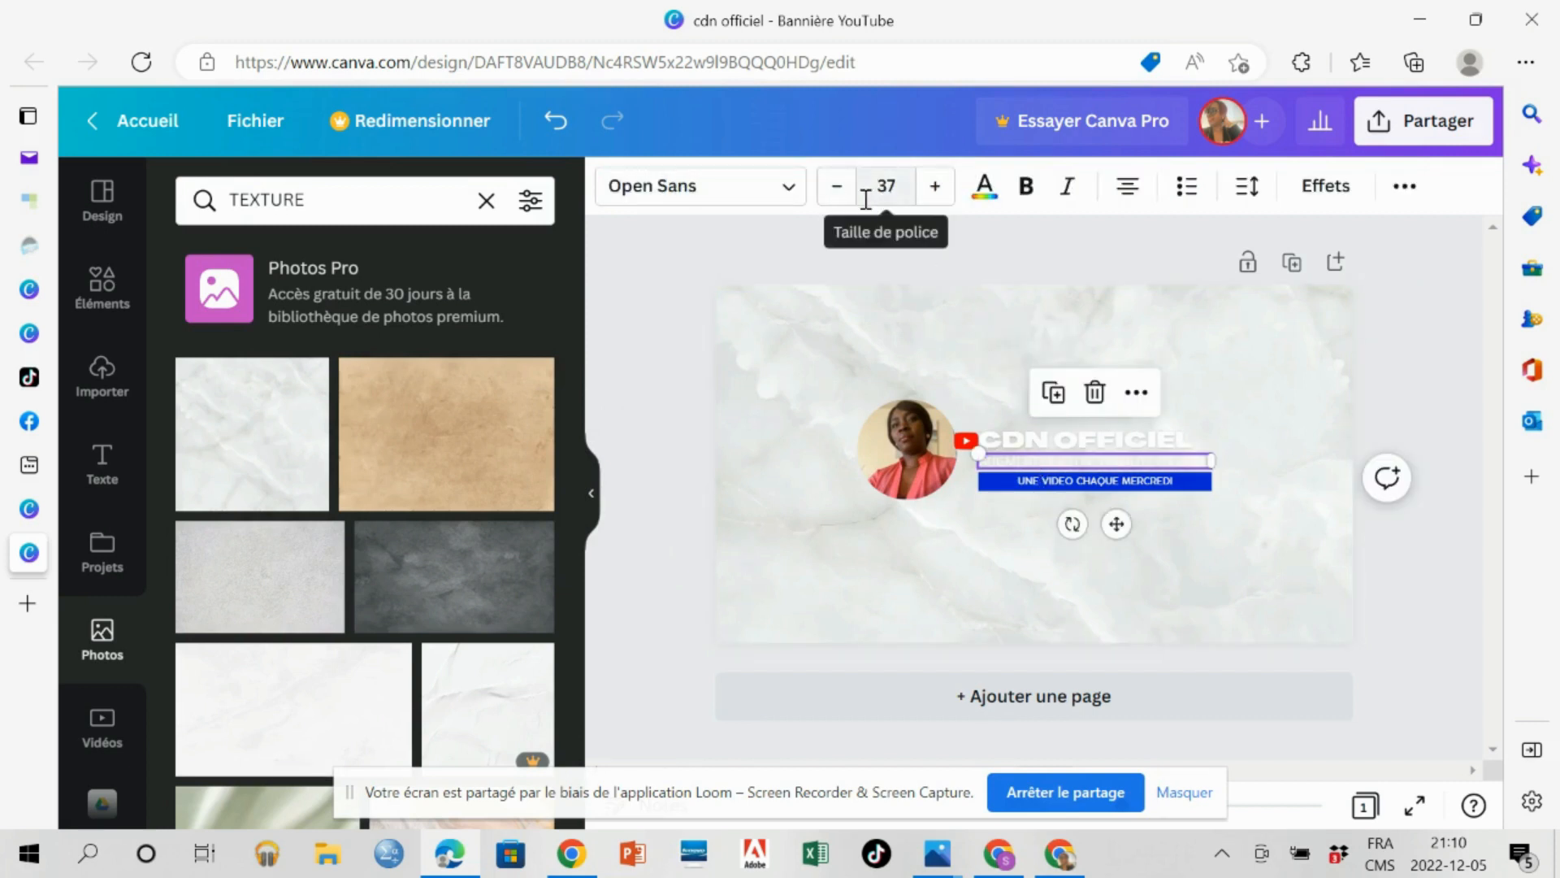
{"action": "left_click", "coordinate": [986, 191]}
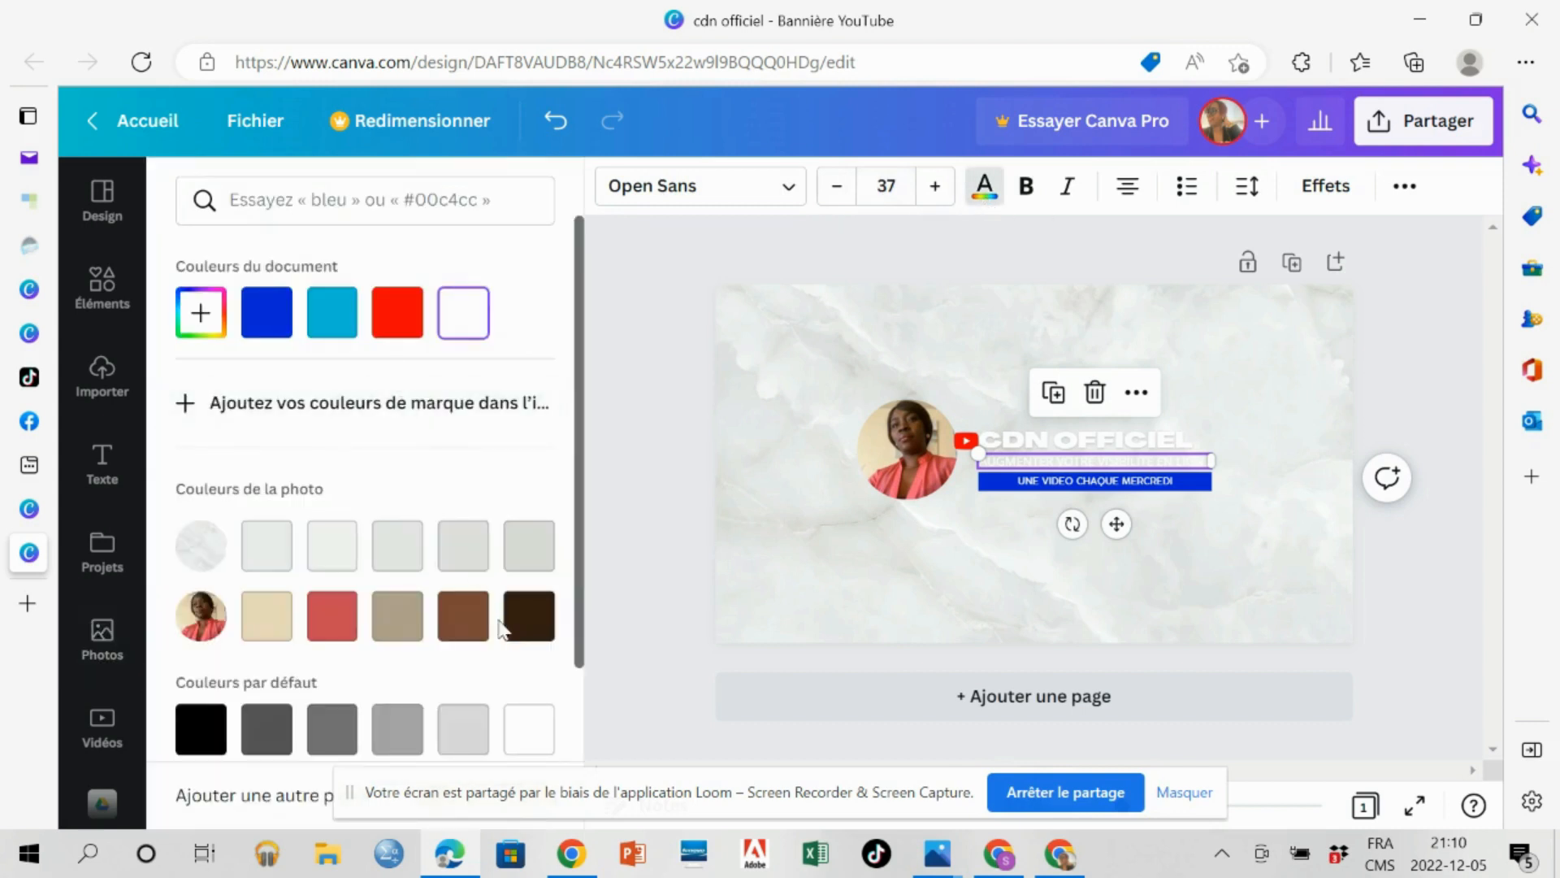
{"action": "left_click", "coordinate": [529, 620]}
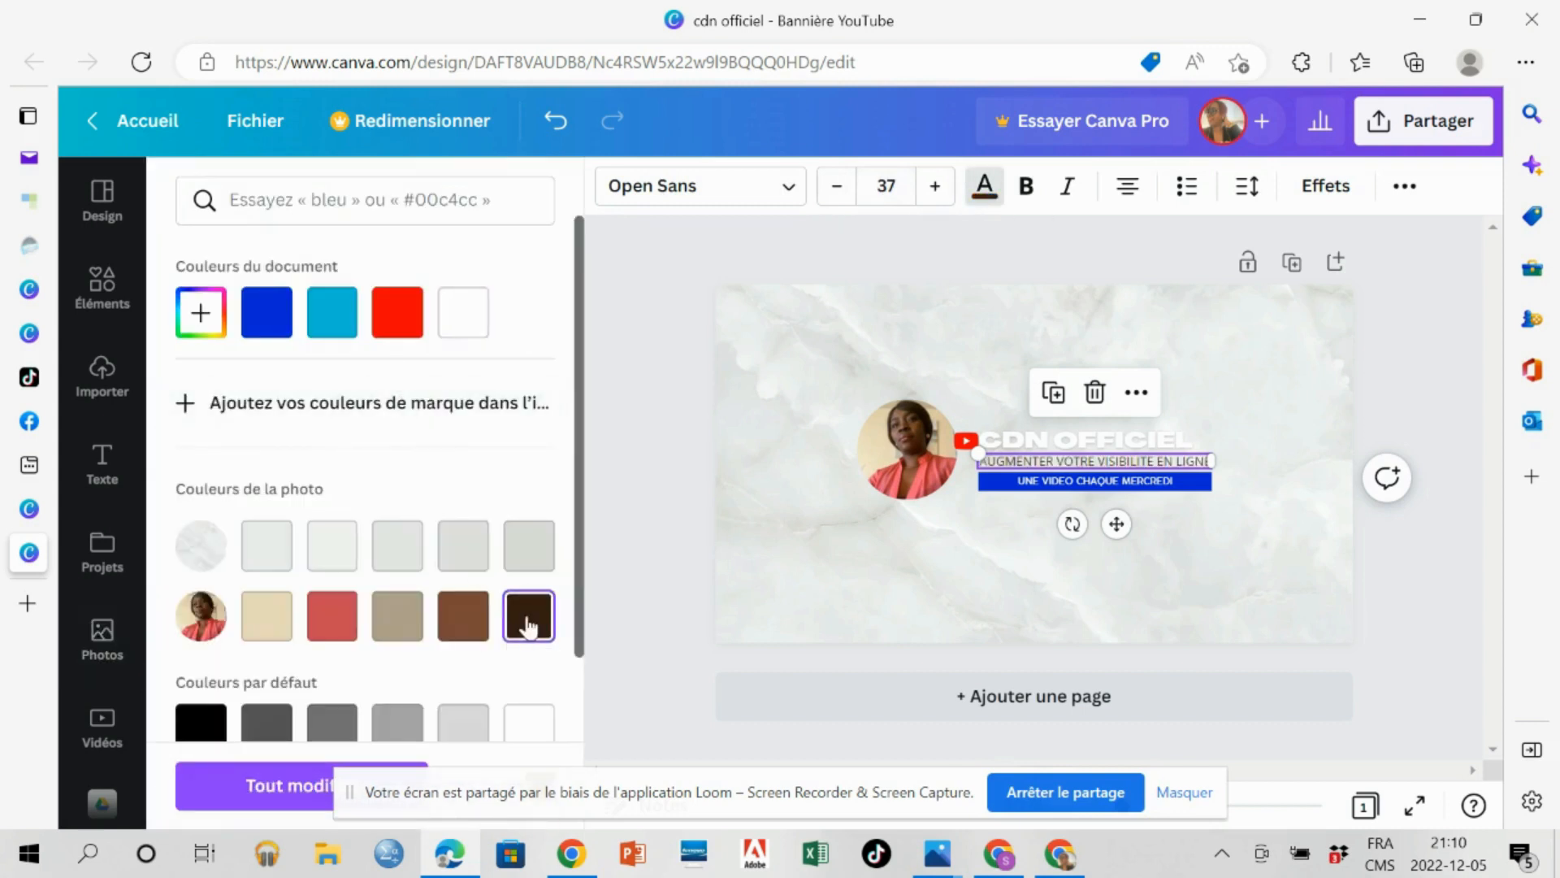
Recolour the "CDN OFFICIEL" title with the dark brown from the portrait photo's colours.
{"action": "left_click", "coordinate": [1061, 444]}
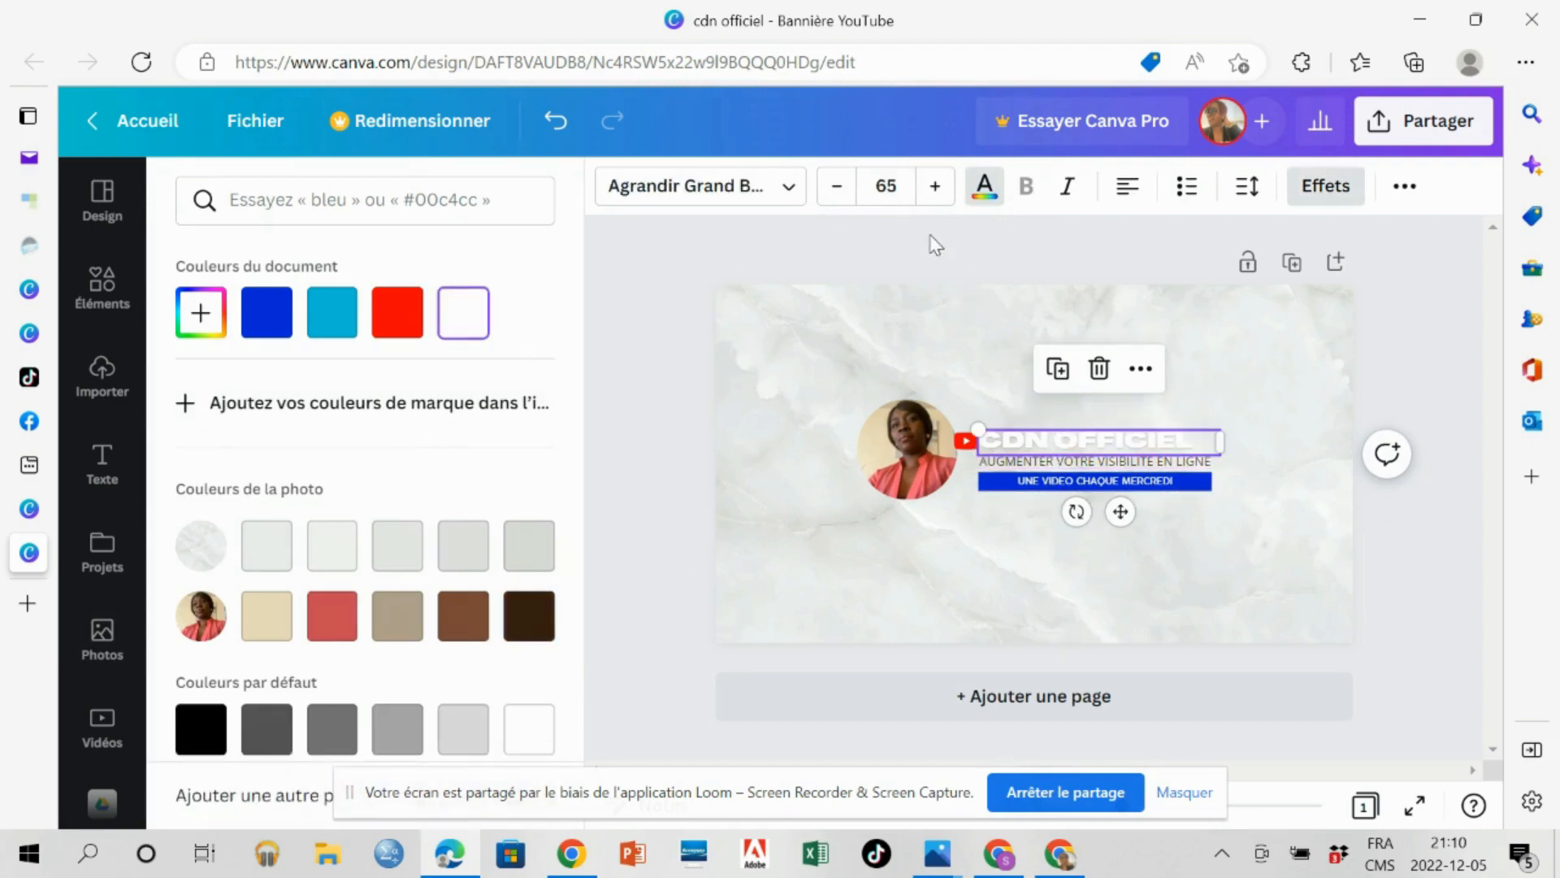
{"action": "left_click", "coordinate": [539, 630]}
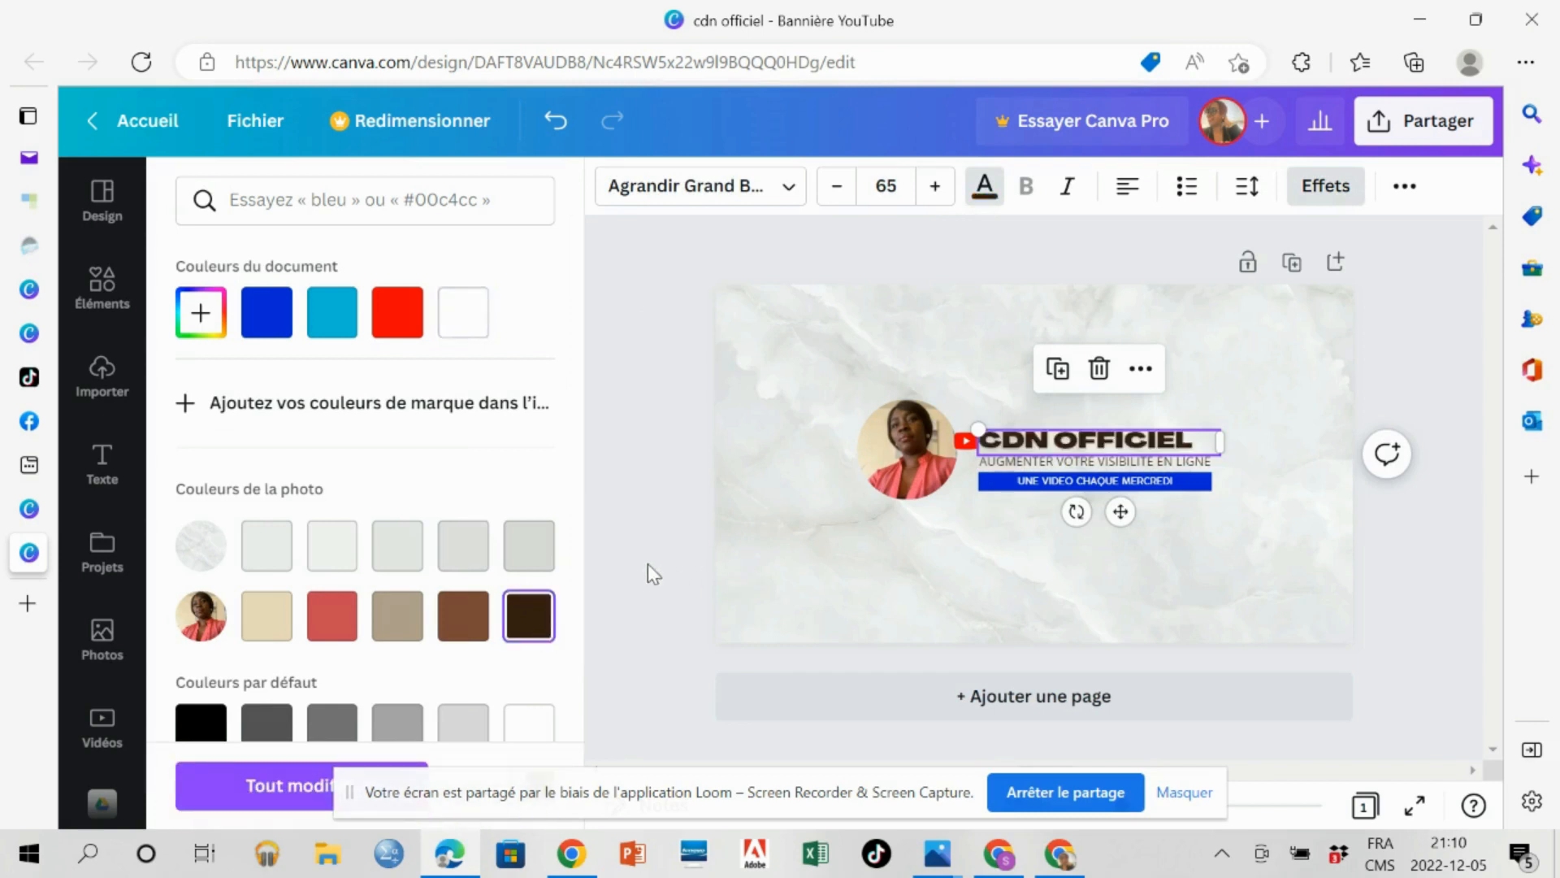
Add the beige curved corner shape from the "LES FORMES" graphics and rotate it to fit the banner's lower-right corner.
{"action": "left_click", "coordinate": [102, 638]}
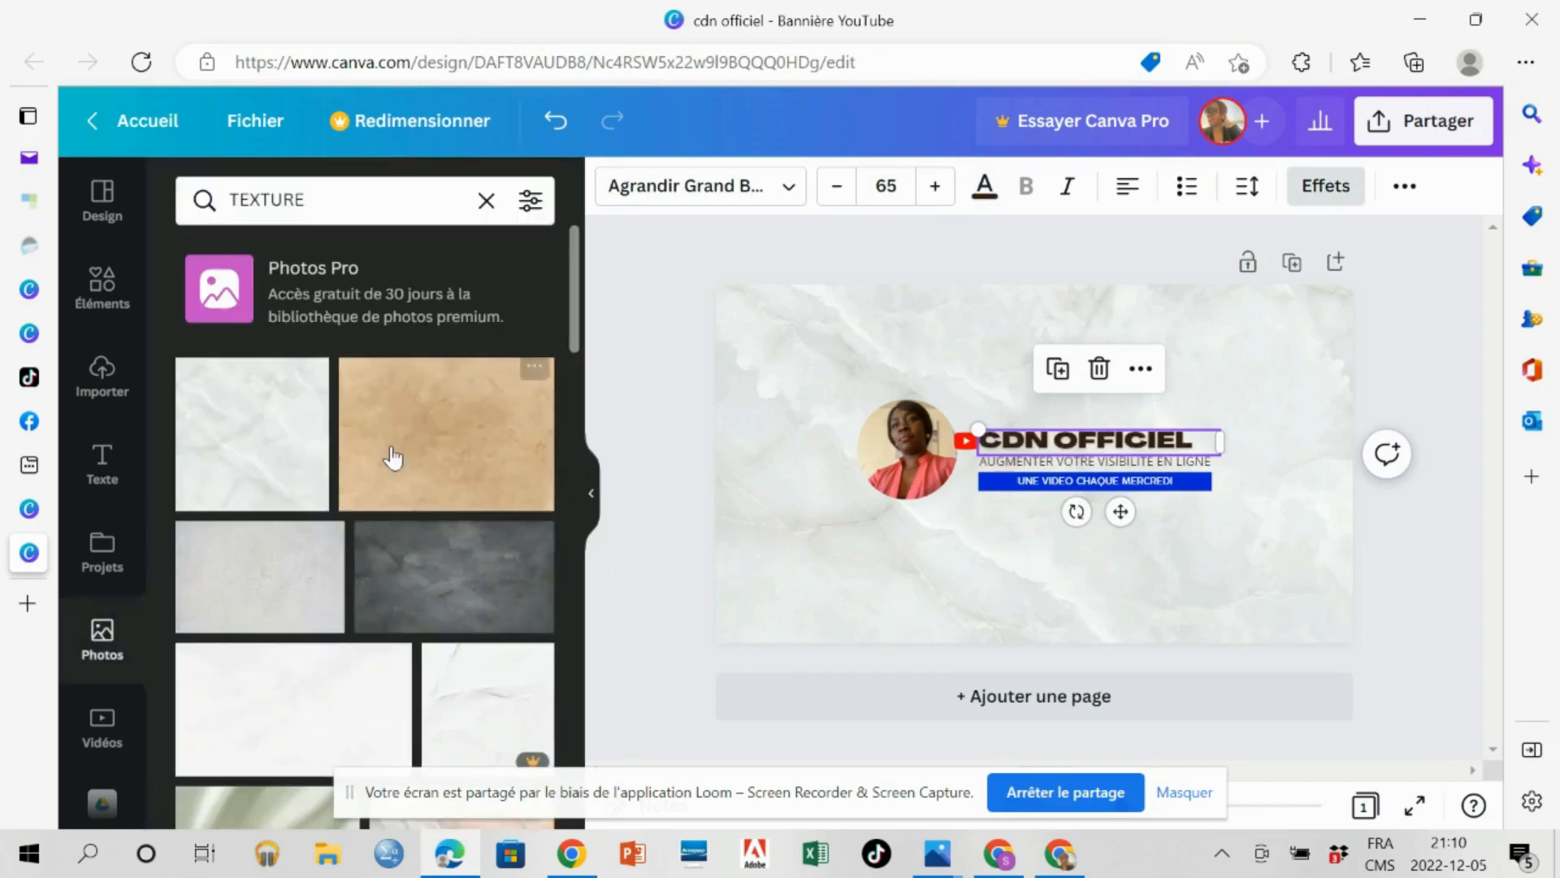
{"action": "left_click", "coordinate": [91, 313]}
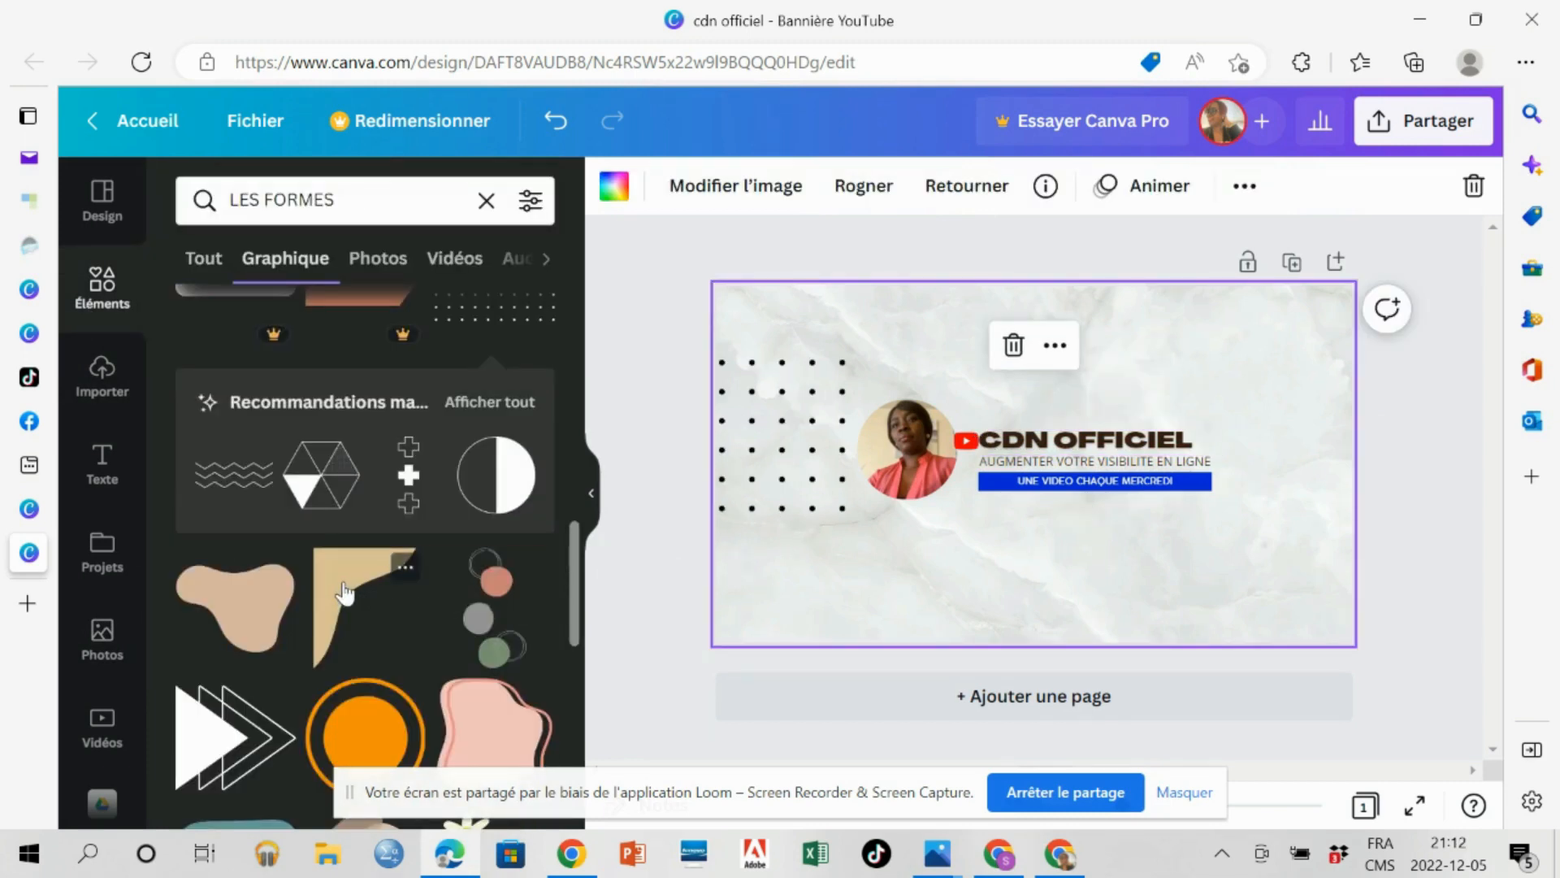
{"action": "left_click_drag", "start_coordinate": [345, 593], "coordinate": [1227, 583]}
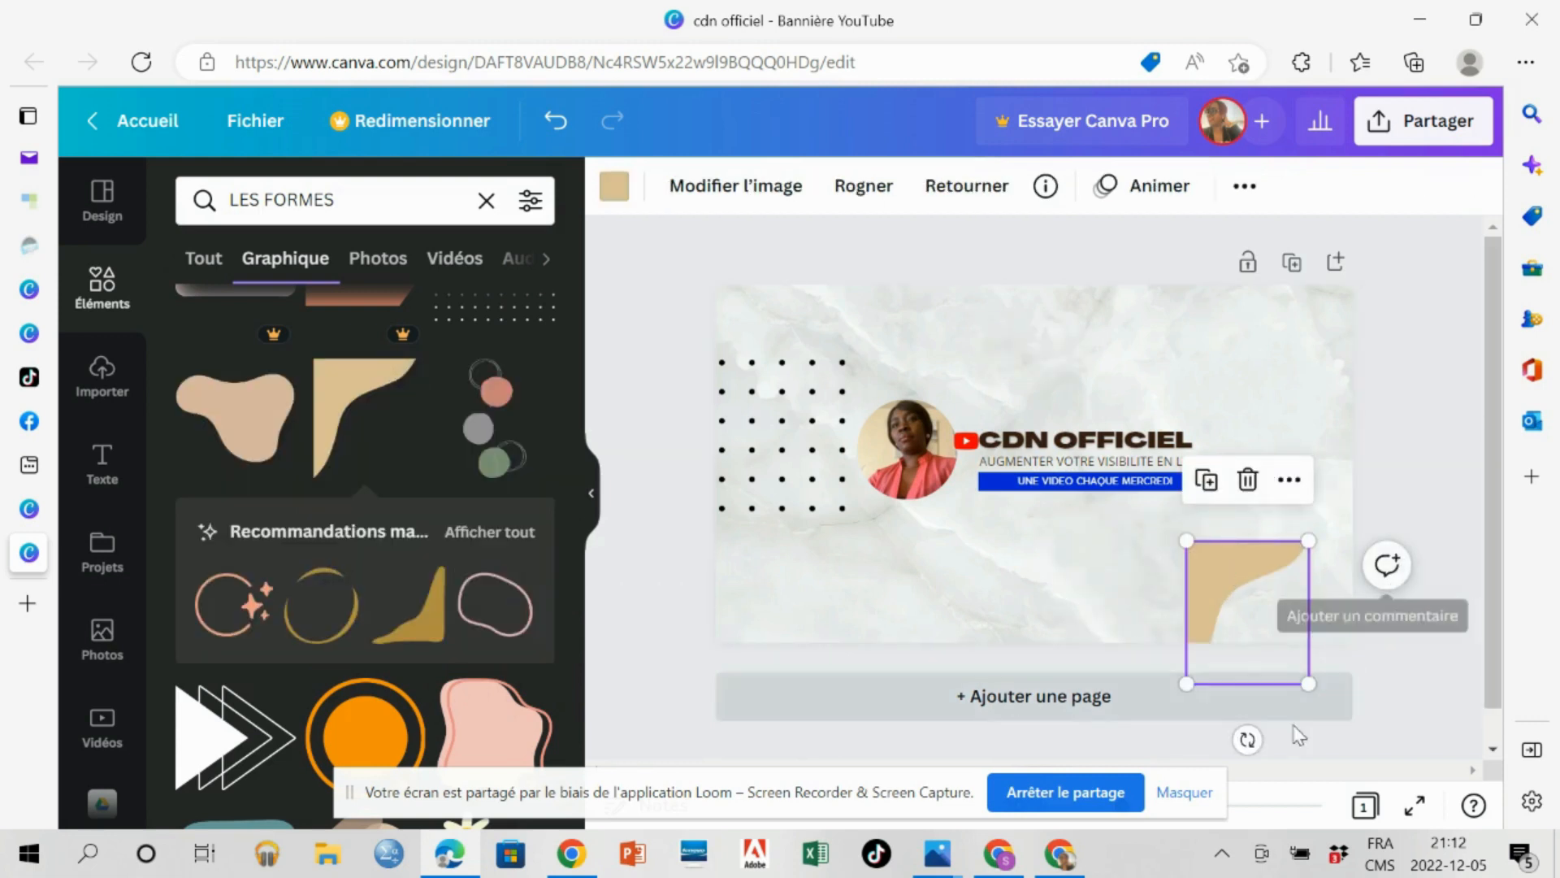
{"action": "left_click_drag", "start_coordinate": [1237, 736], "coordinate": [1389, 452]}
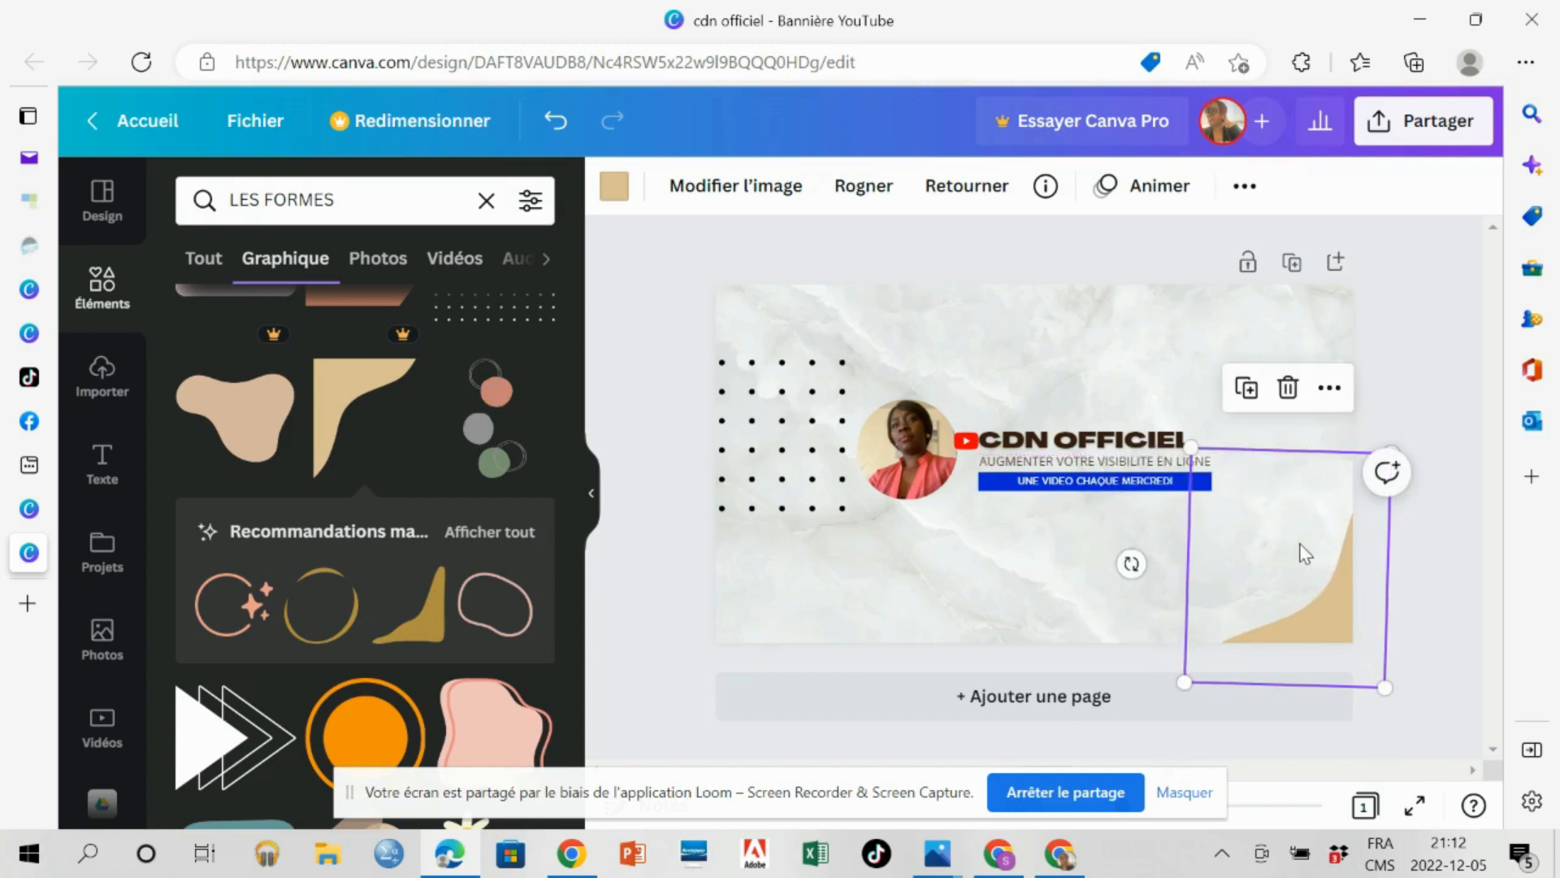
Reposition and enlarge the beige curved shape until it spans the banner's full height along the right edge.
{"action": "left_click_drag", "start_coordinate": [1305, 554], "coordinate": [1210, 506]}
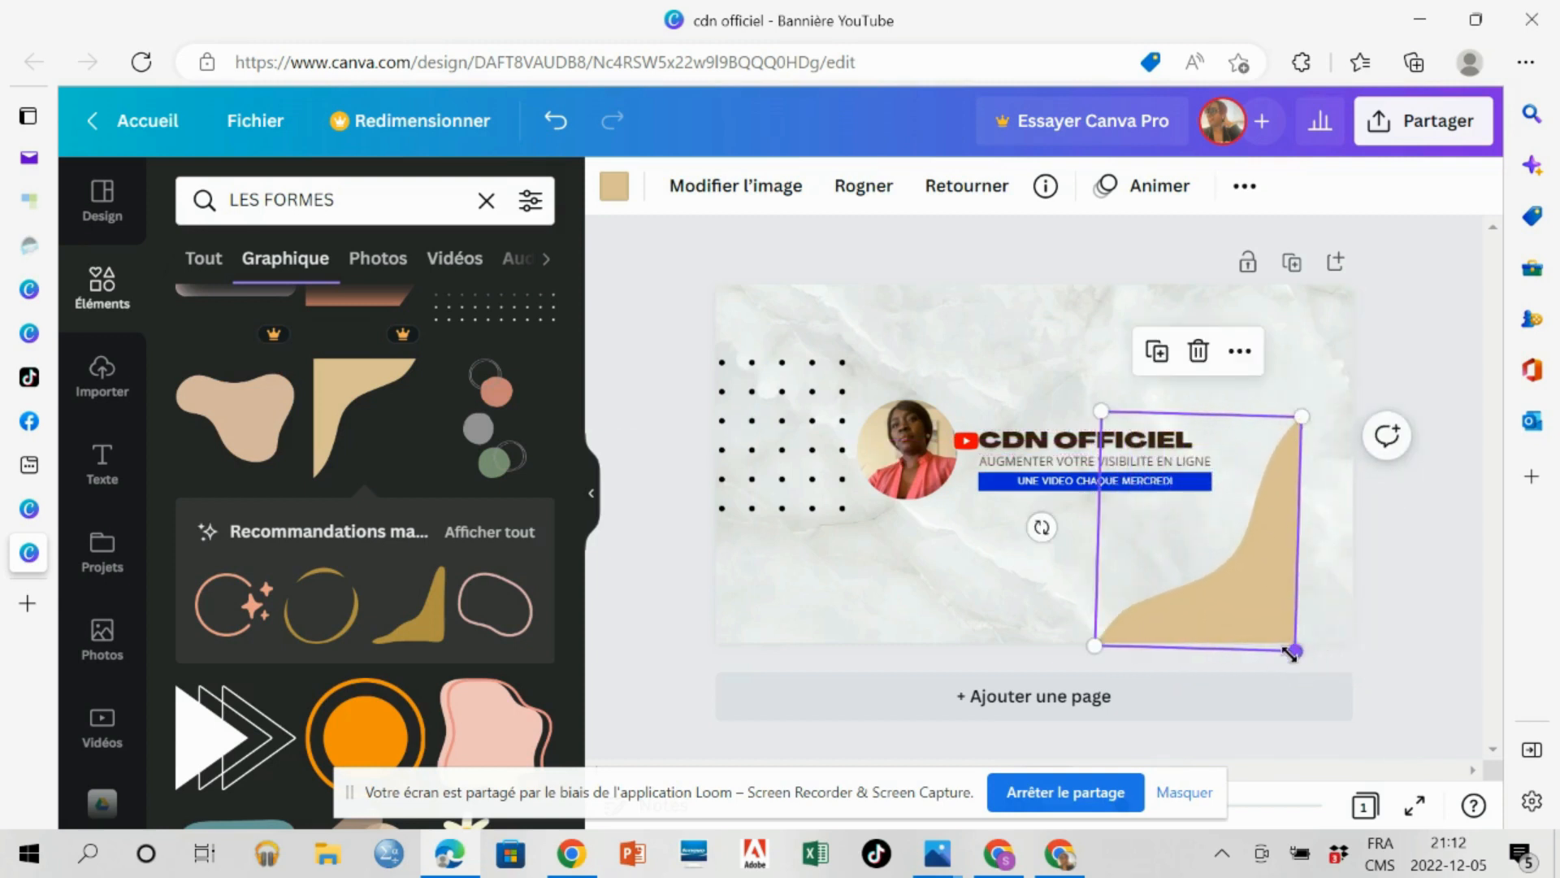
{"action": "left_click_drag", "start_coordinate": [1295, 651], "coordinate": [1354, 602]}
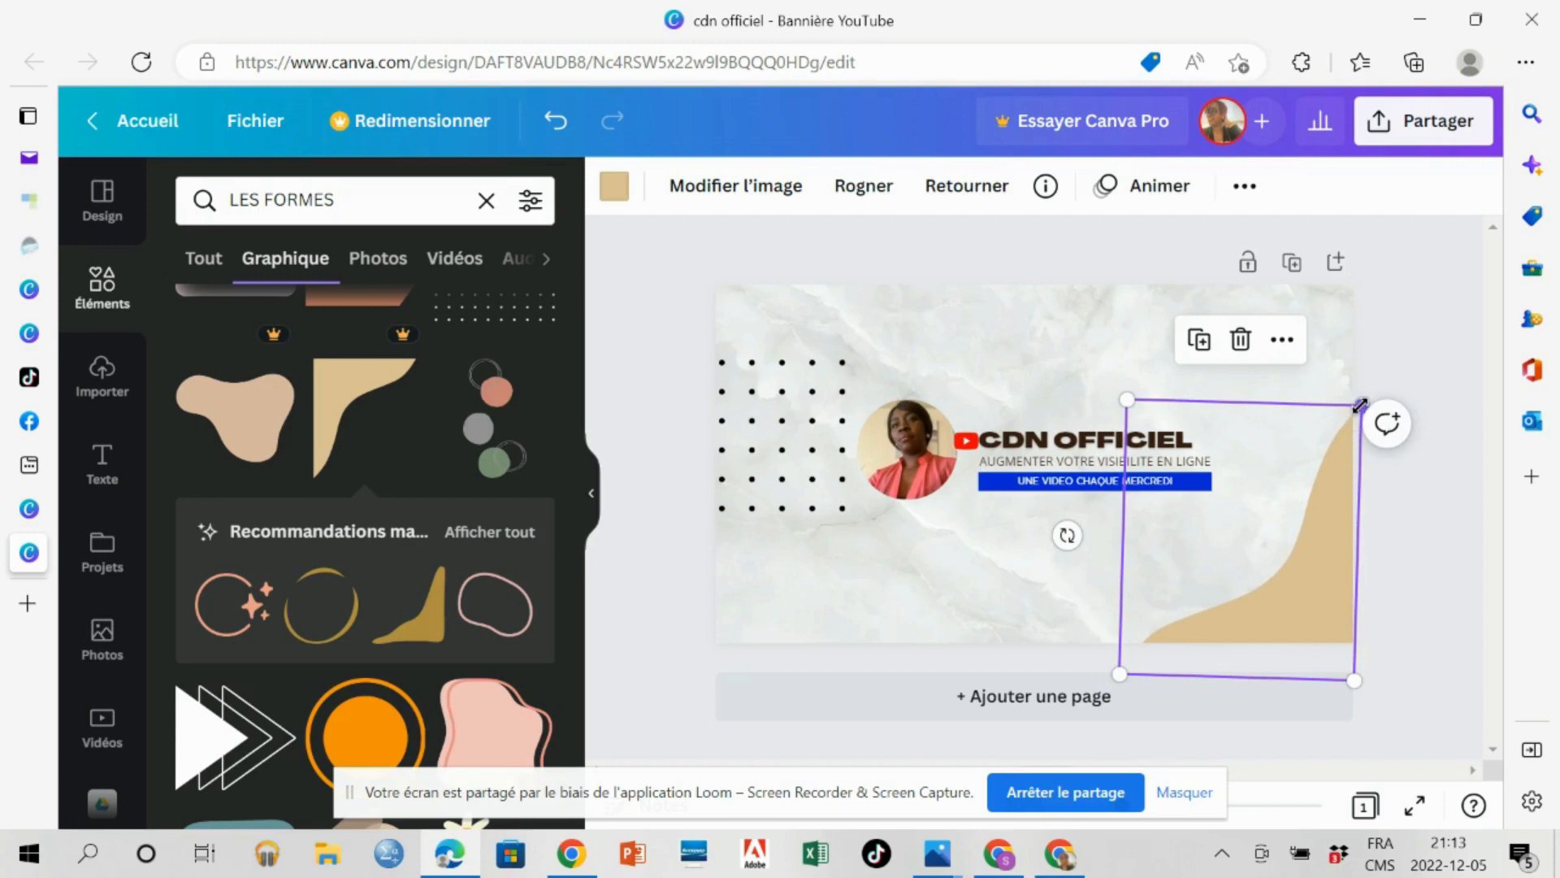
{"action": "left_click_drag", "start_coordinate": [1360, 390], "coordinate": [1373, 389]}
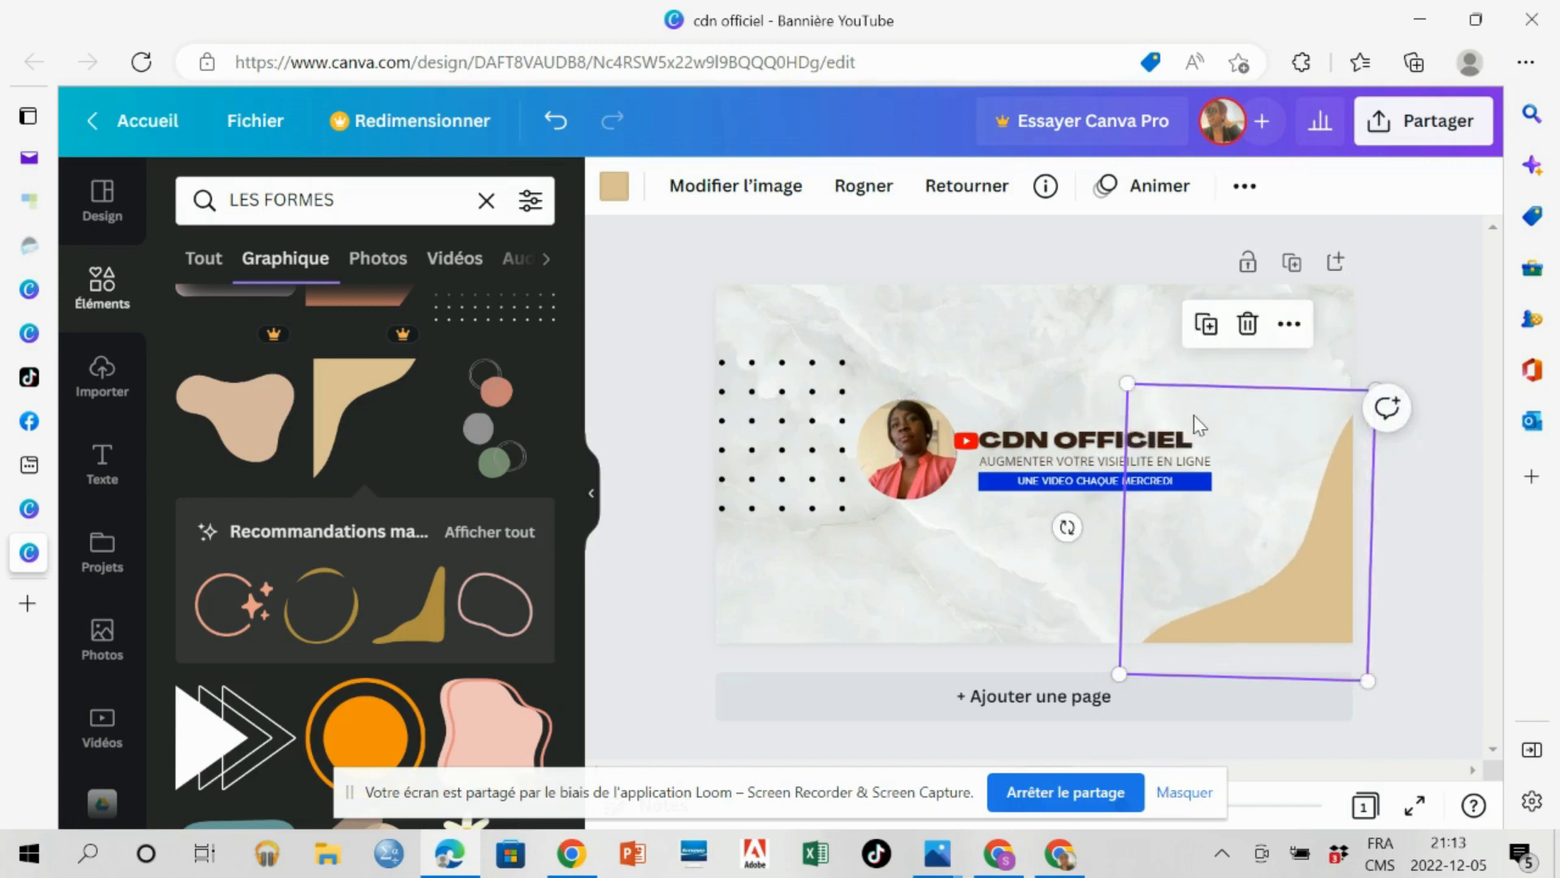
{"action": "left_click_drag", "start_coordinate": [1128, 384], "coordinate": [993, 271]}
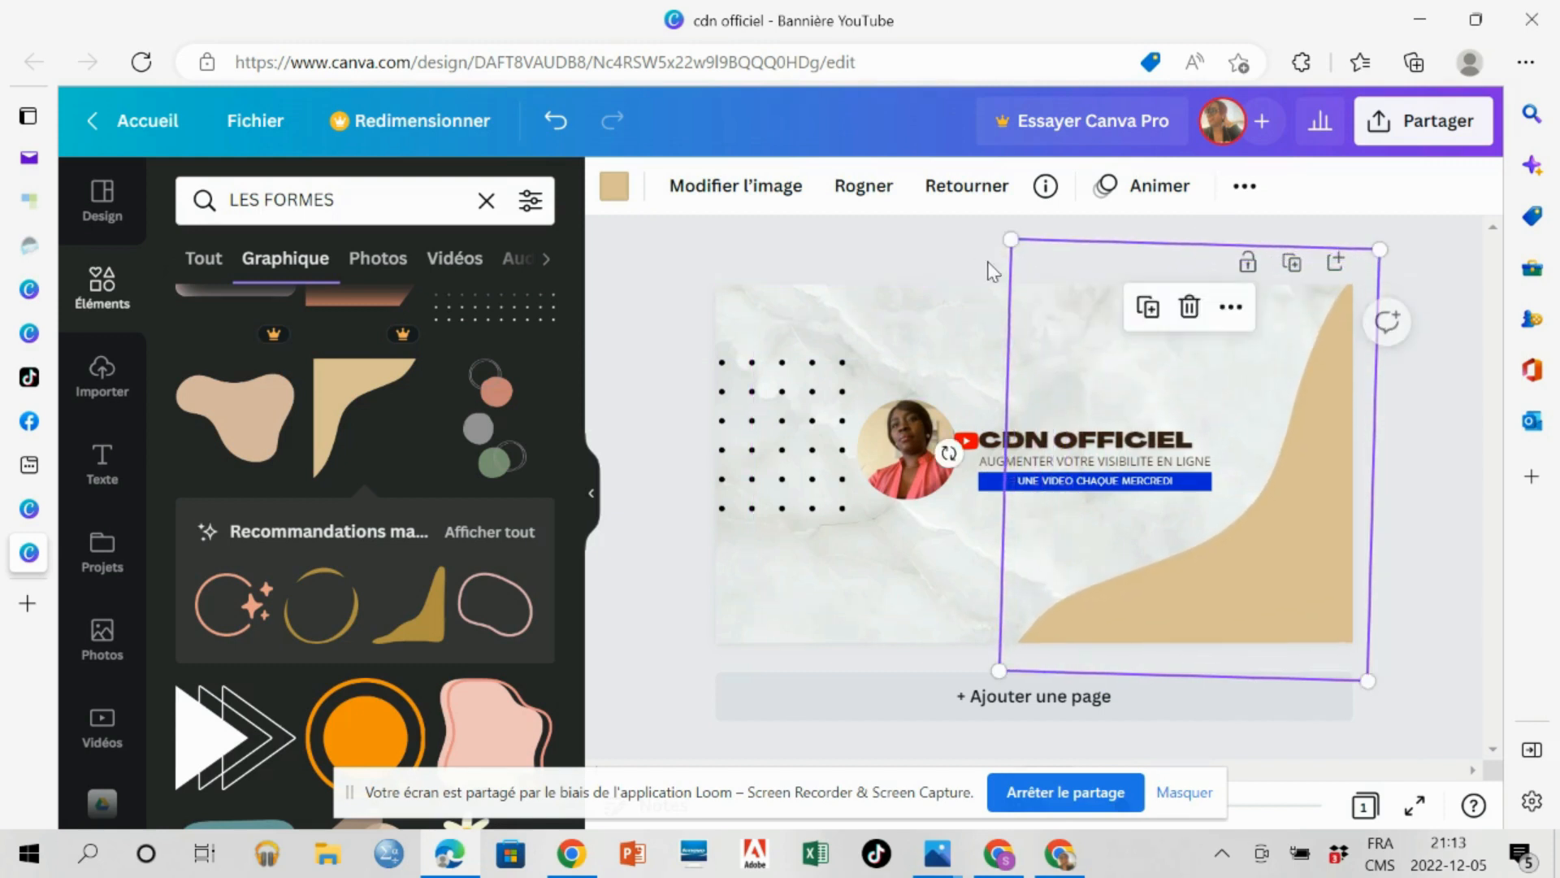
Recolour the curved corner shape with the light blue from the document colours.
{"action": "left_click", "coordinate": [613, 188]}
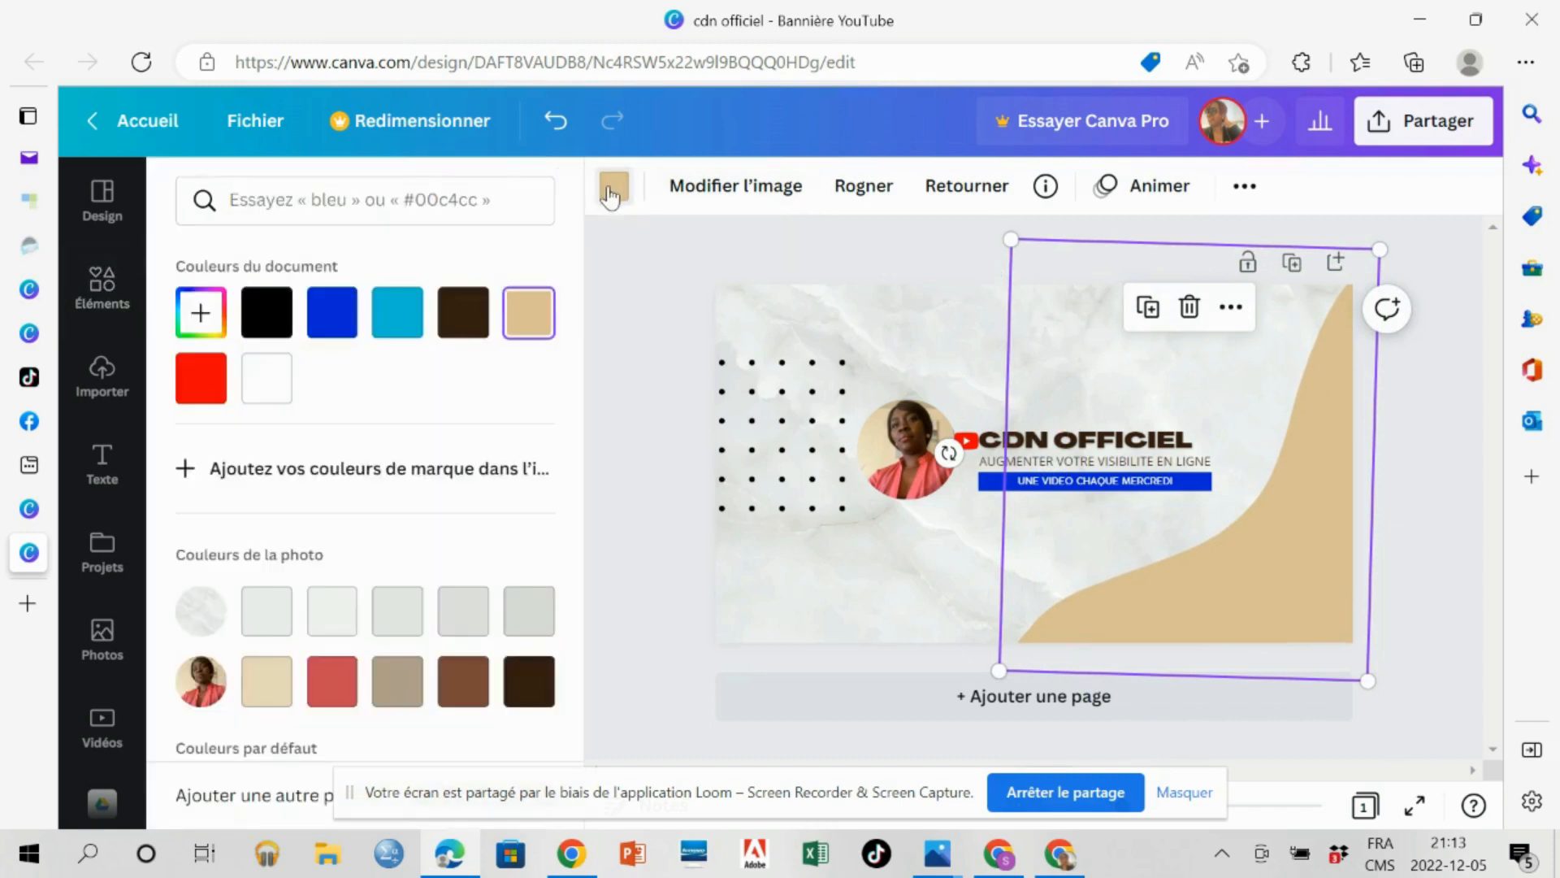
{"action": "left_click", "coordinate": [395, 312]}
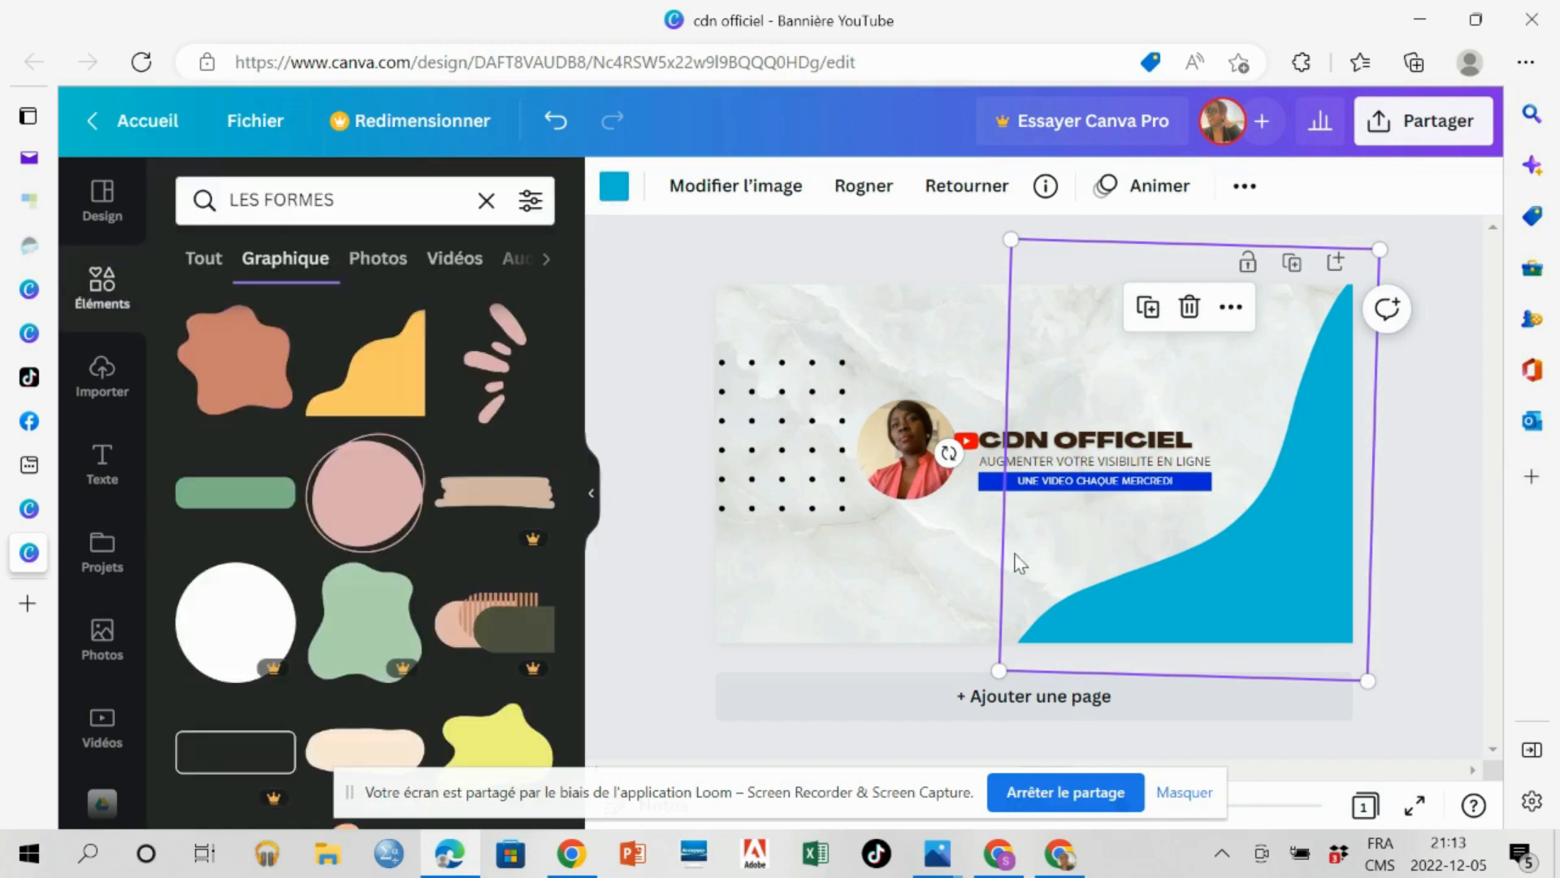
{"action": "left_click", "coordinate": [855, 597]}
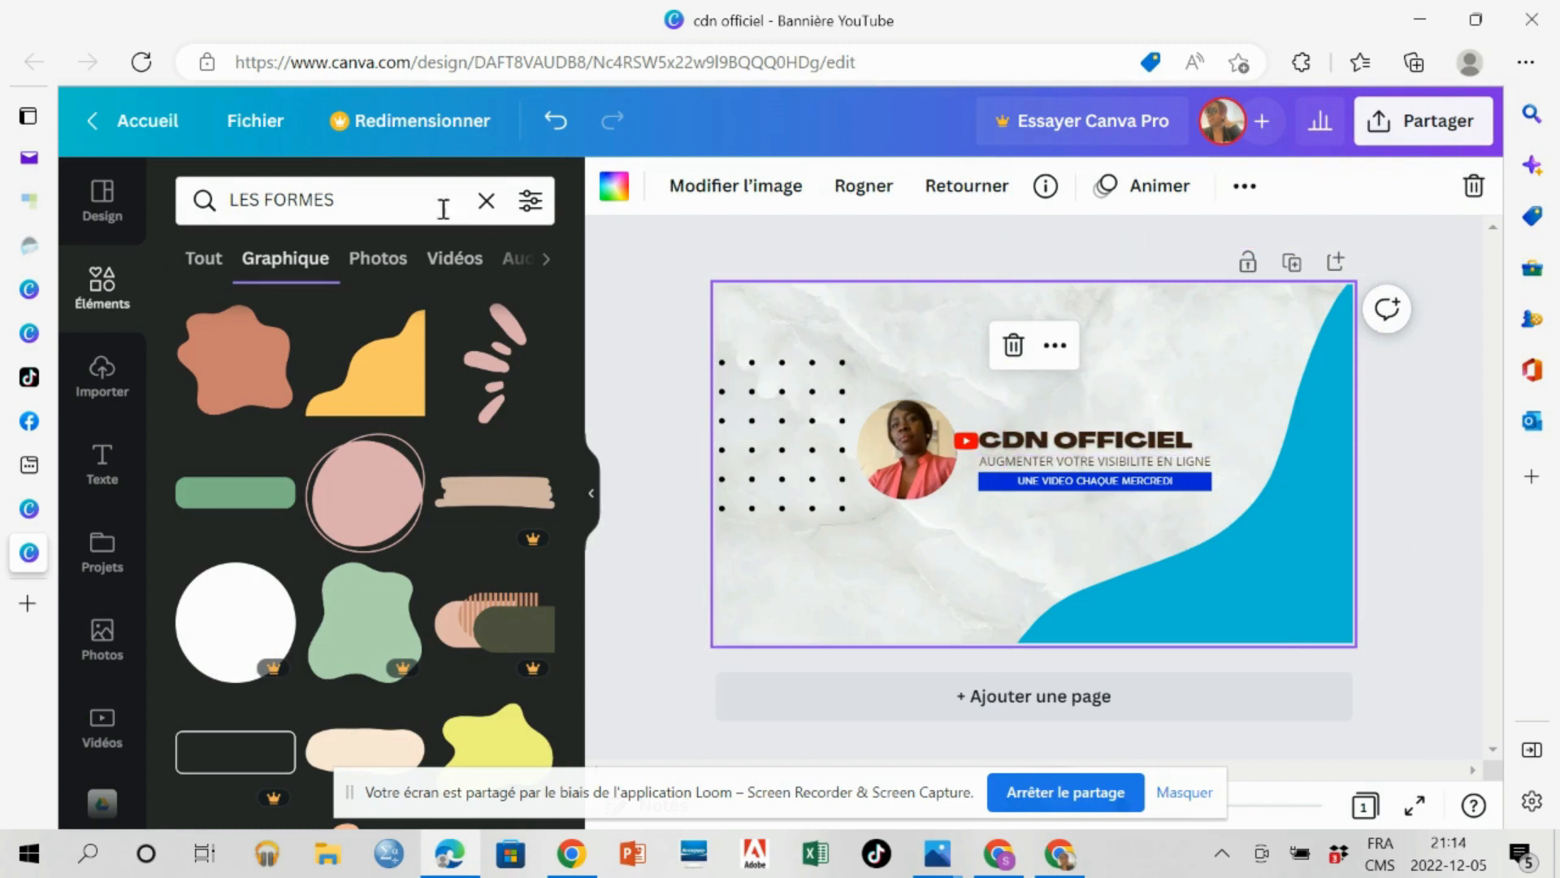
Search the elements library for "logo instagram" in place of the shapes search.
{"action": "left_click", "coordinate": [370, 203]}
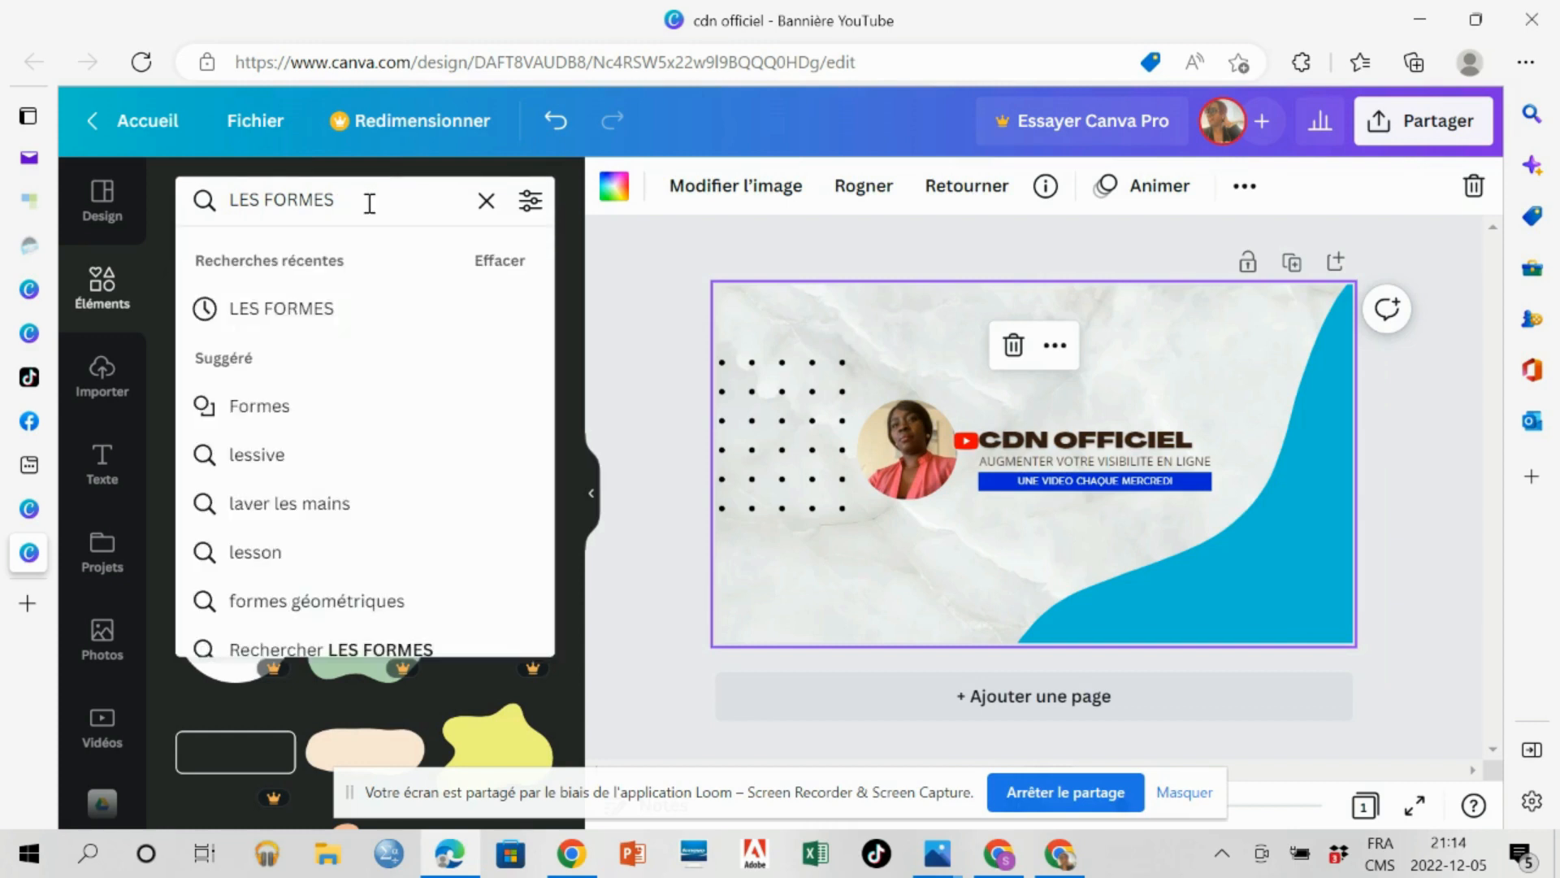
{"action": "key", "text": "BackSpace"}
{"action": "key", "text": "BackSpace"}
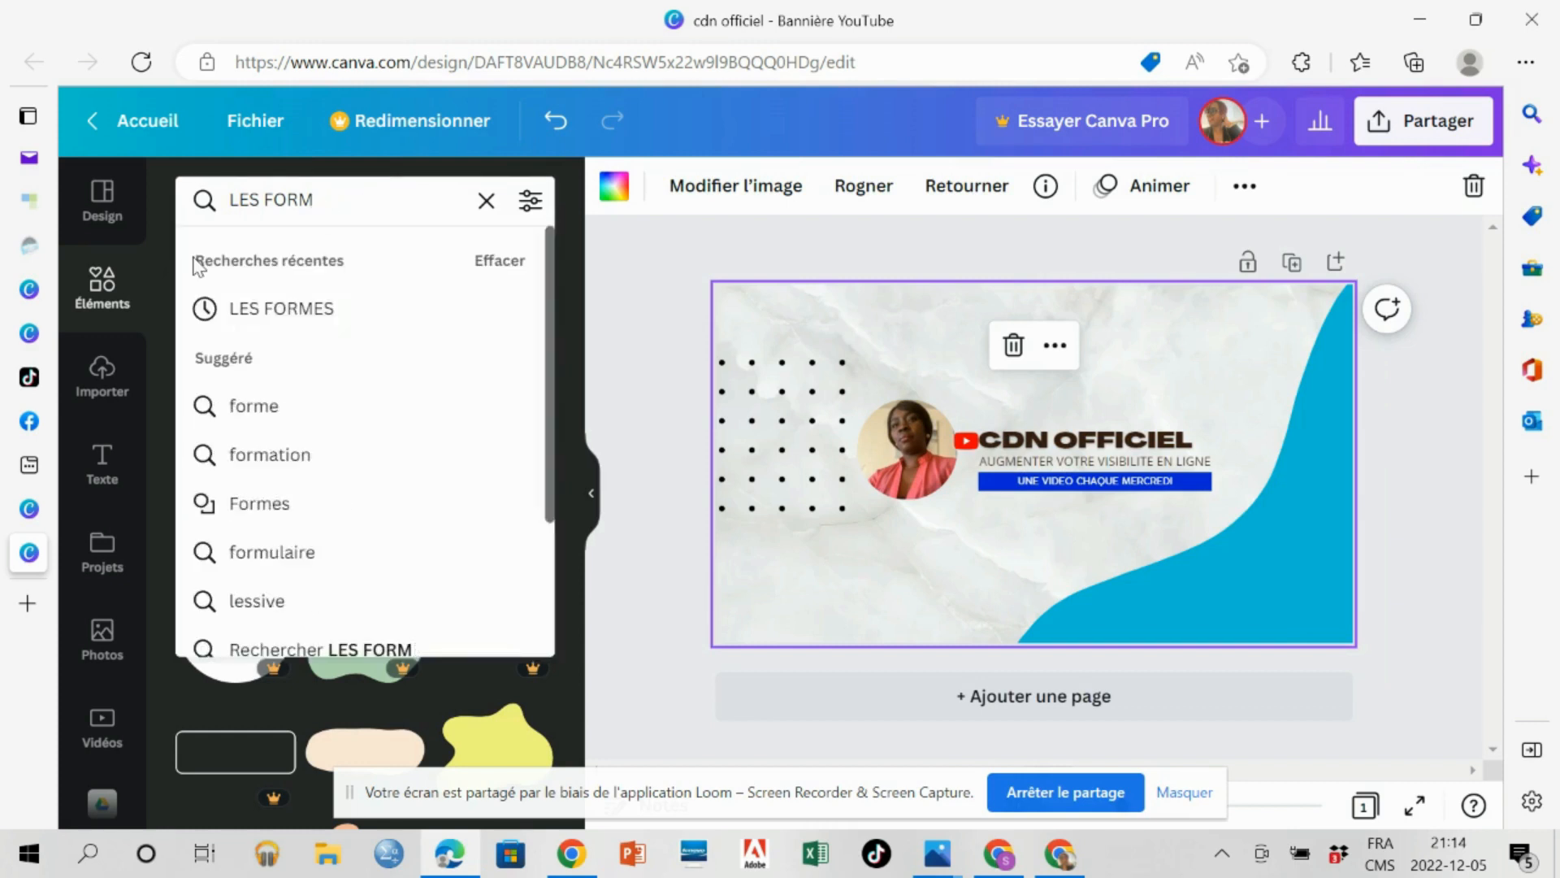
{"action": "left_click", "coordinate": [115, 276]}
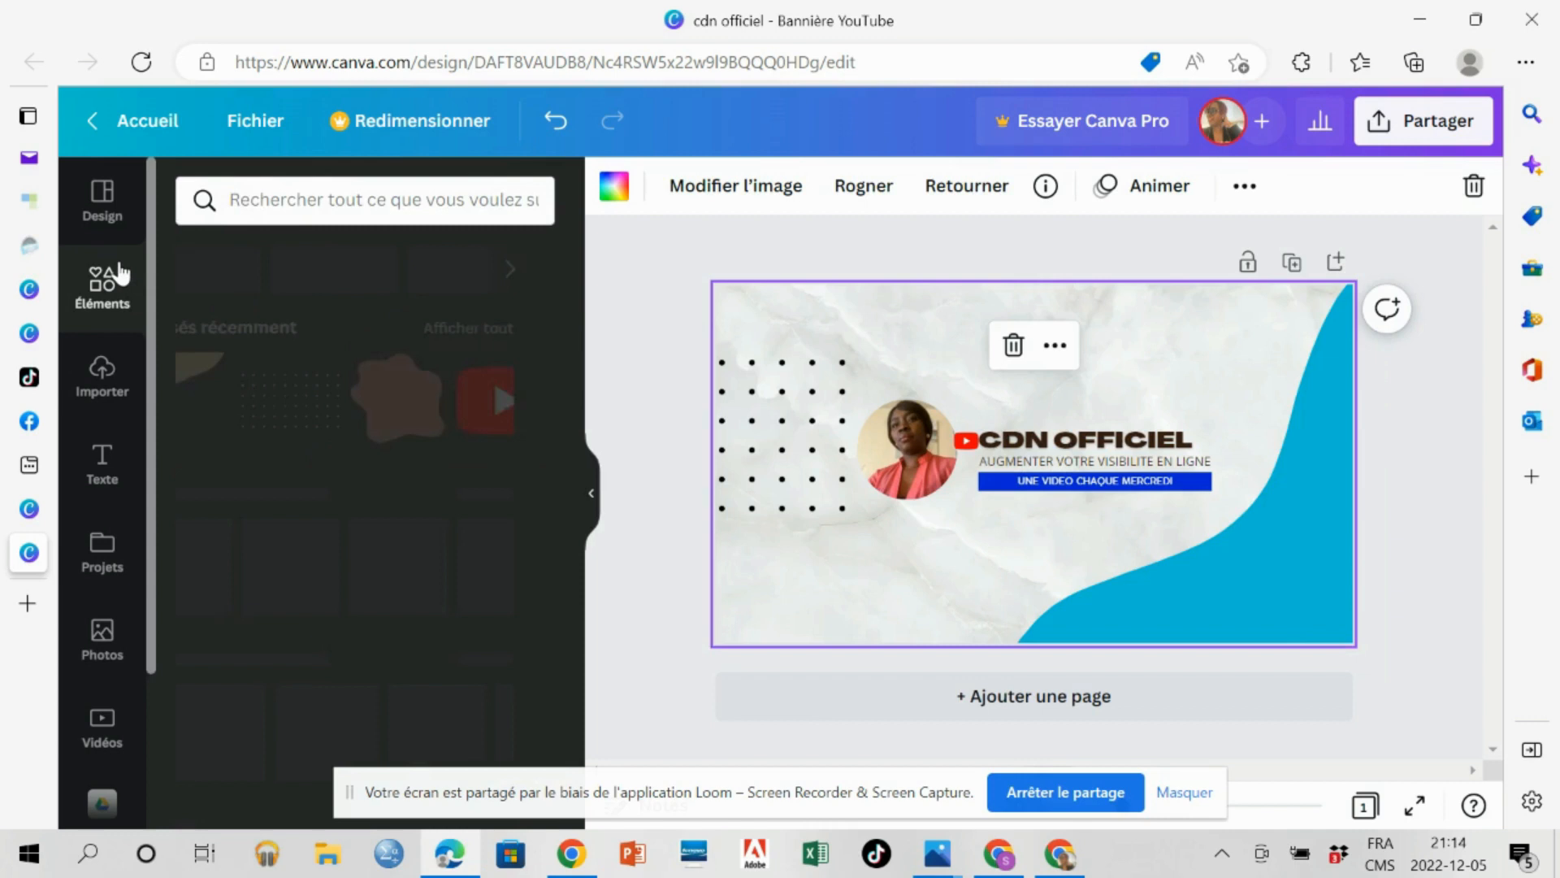
{"action": "left_click", "coordinate": [243, 197]}
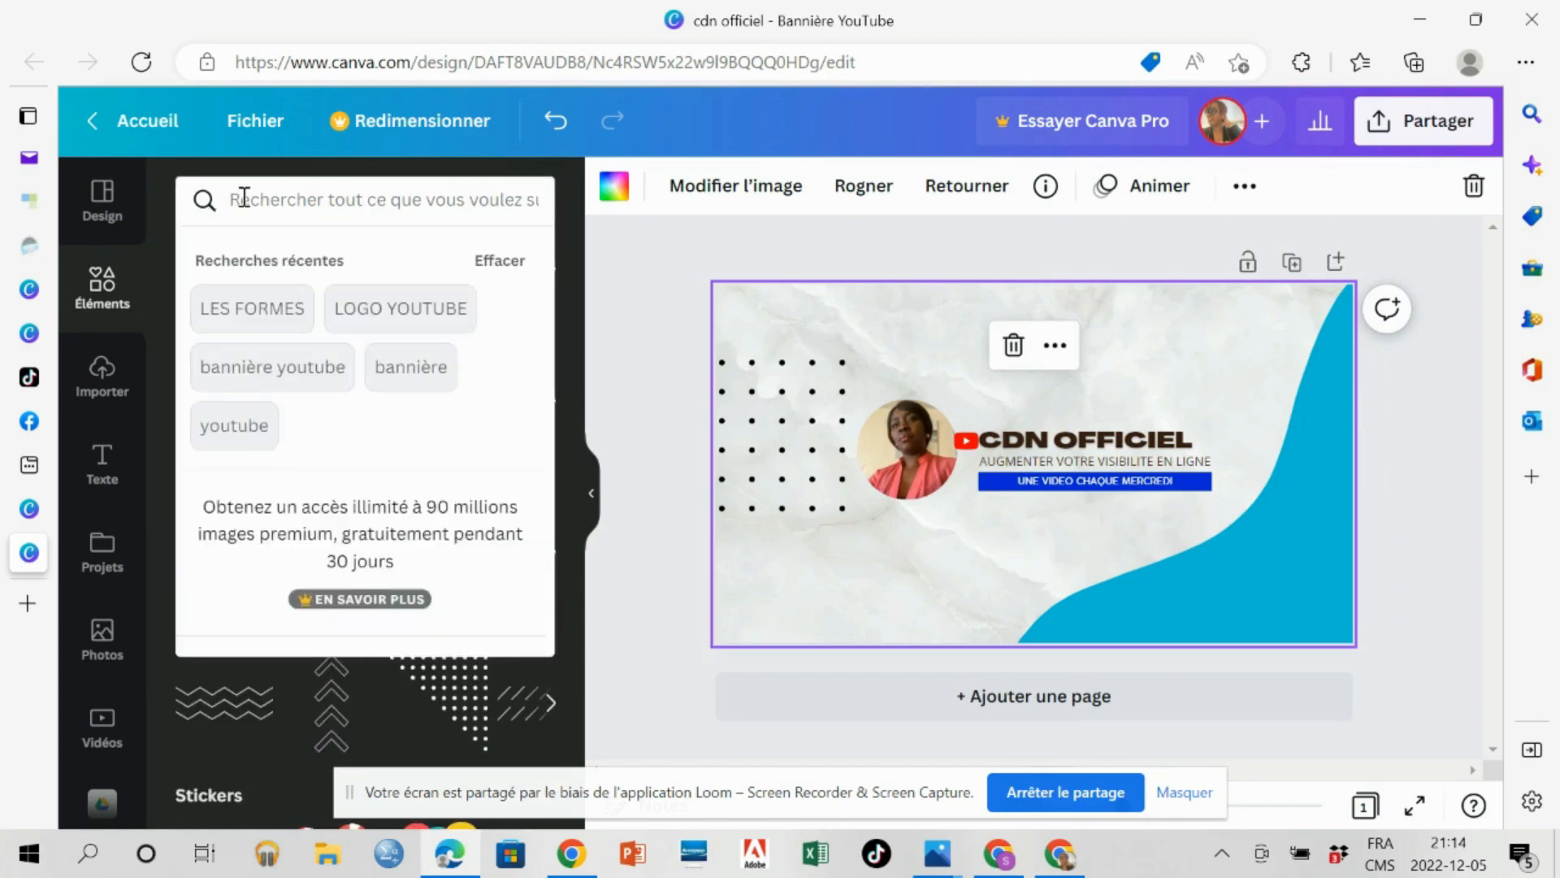
{"action": "type", "text": "LOGO"}
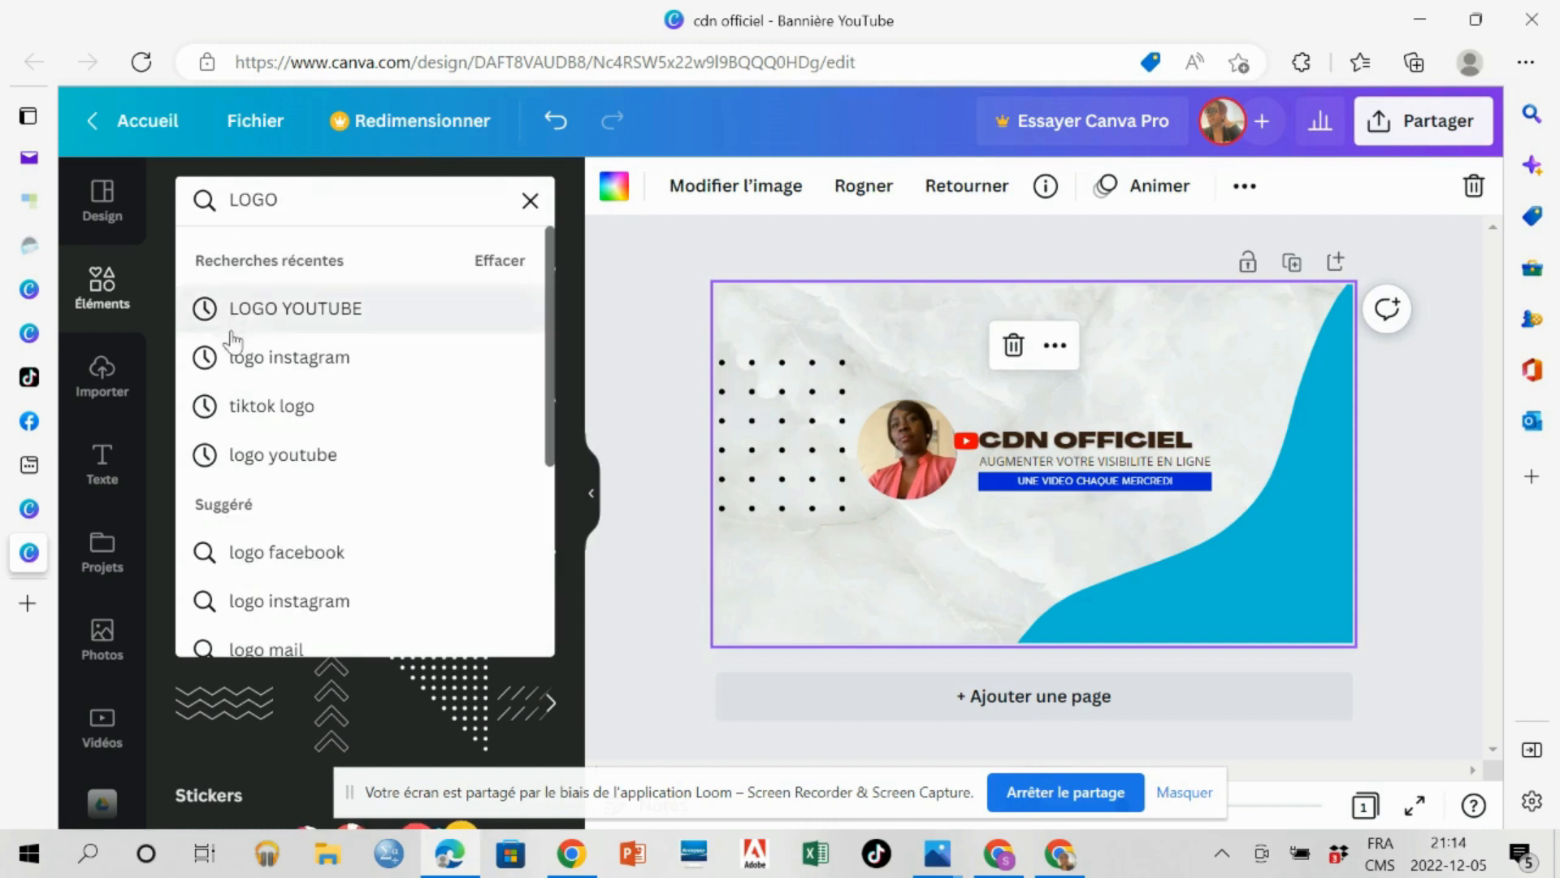
{"action": "left_click", "coordinate": [253, 359]}
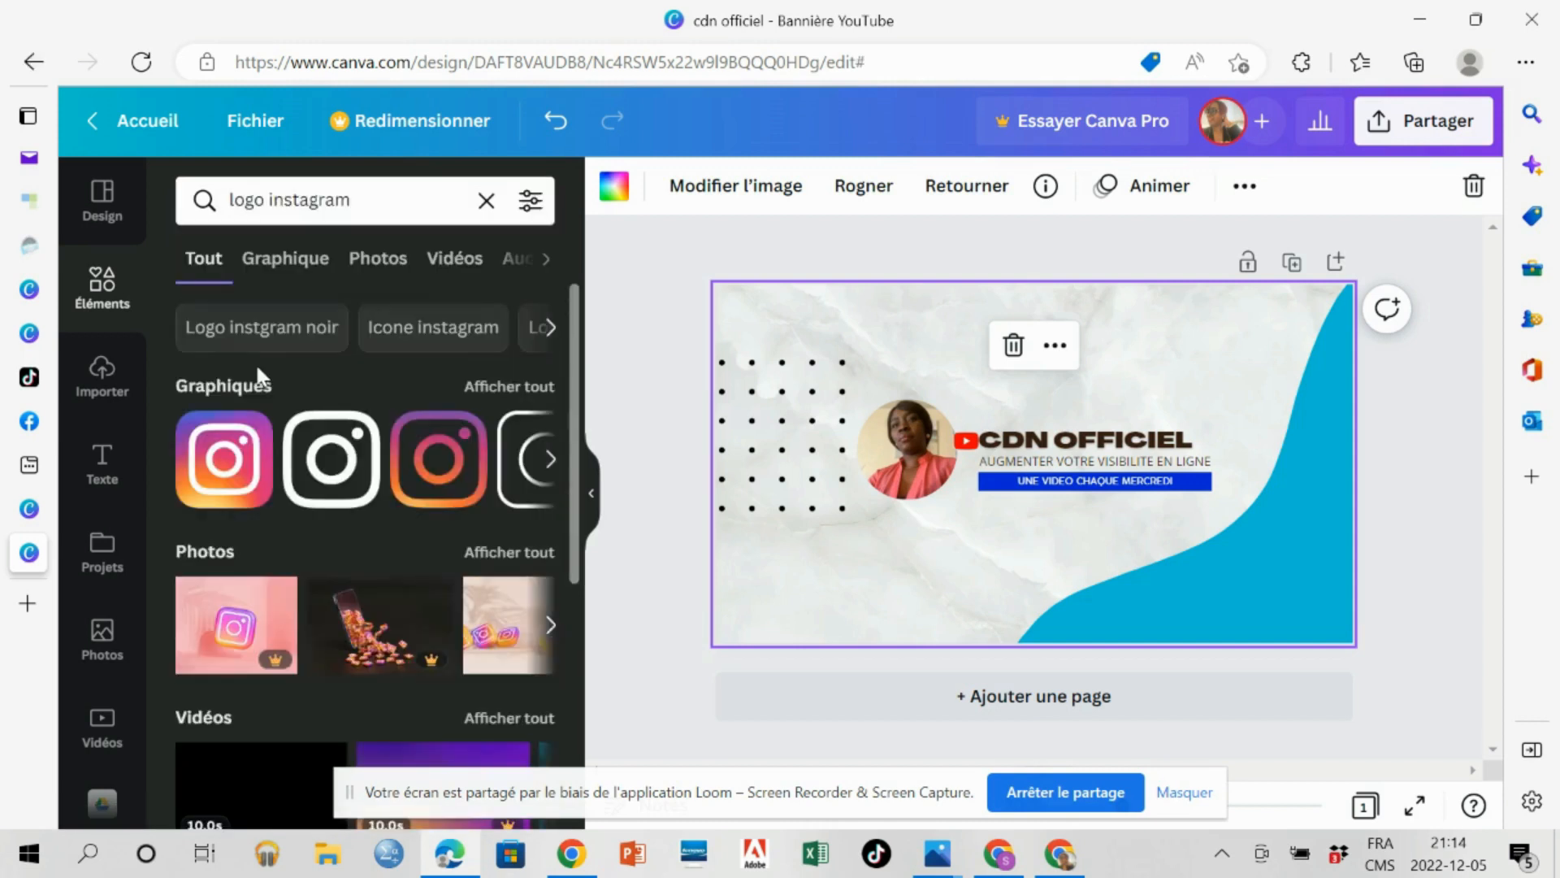
Add the multicoloured Instagram logo, shrink it to a small icon and place it just right of the "CDN OFFICIEL" title.
{"action": "left_click_drag", "start_coordinate": [224, 487], "coordinate": [1125, 426]}
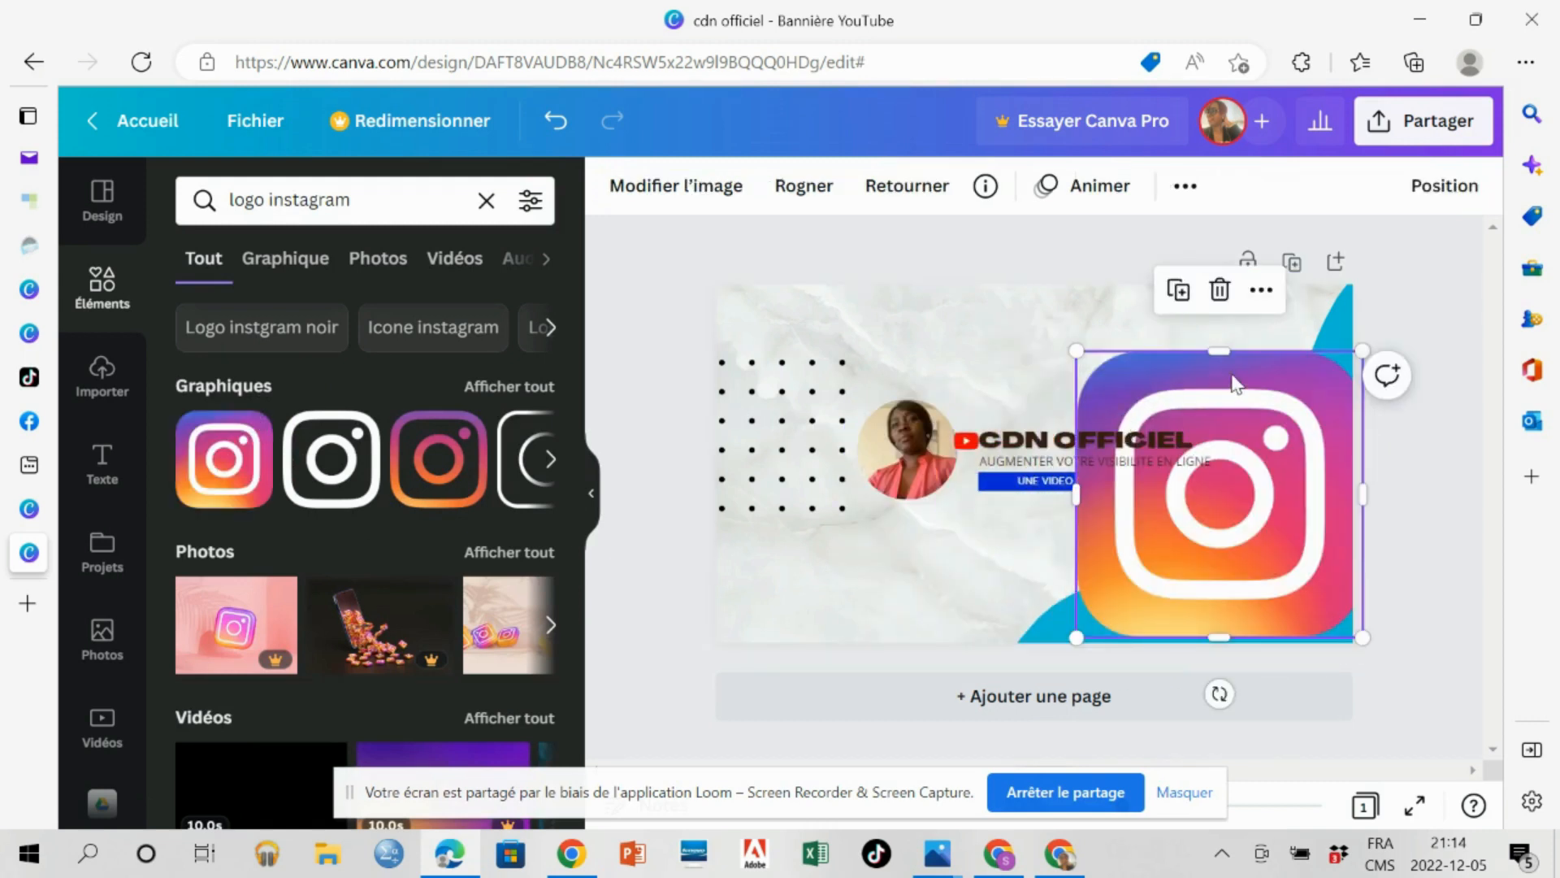
{"action": "left_click_drag", "start_coordinate": [1363, 350], "coordinate": [993, 512]}
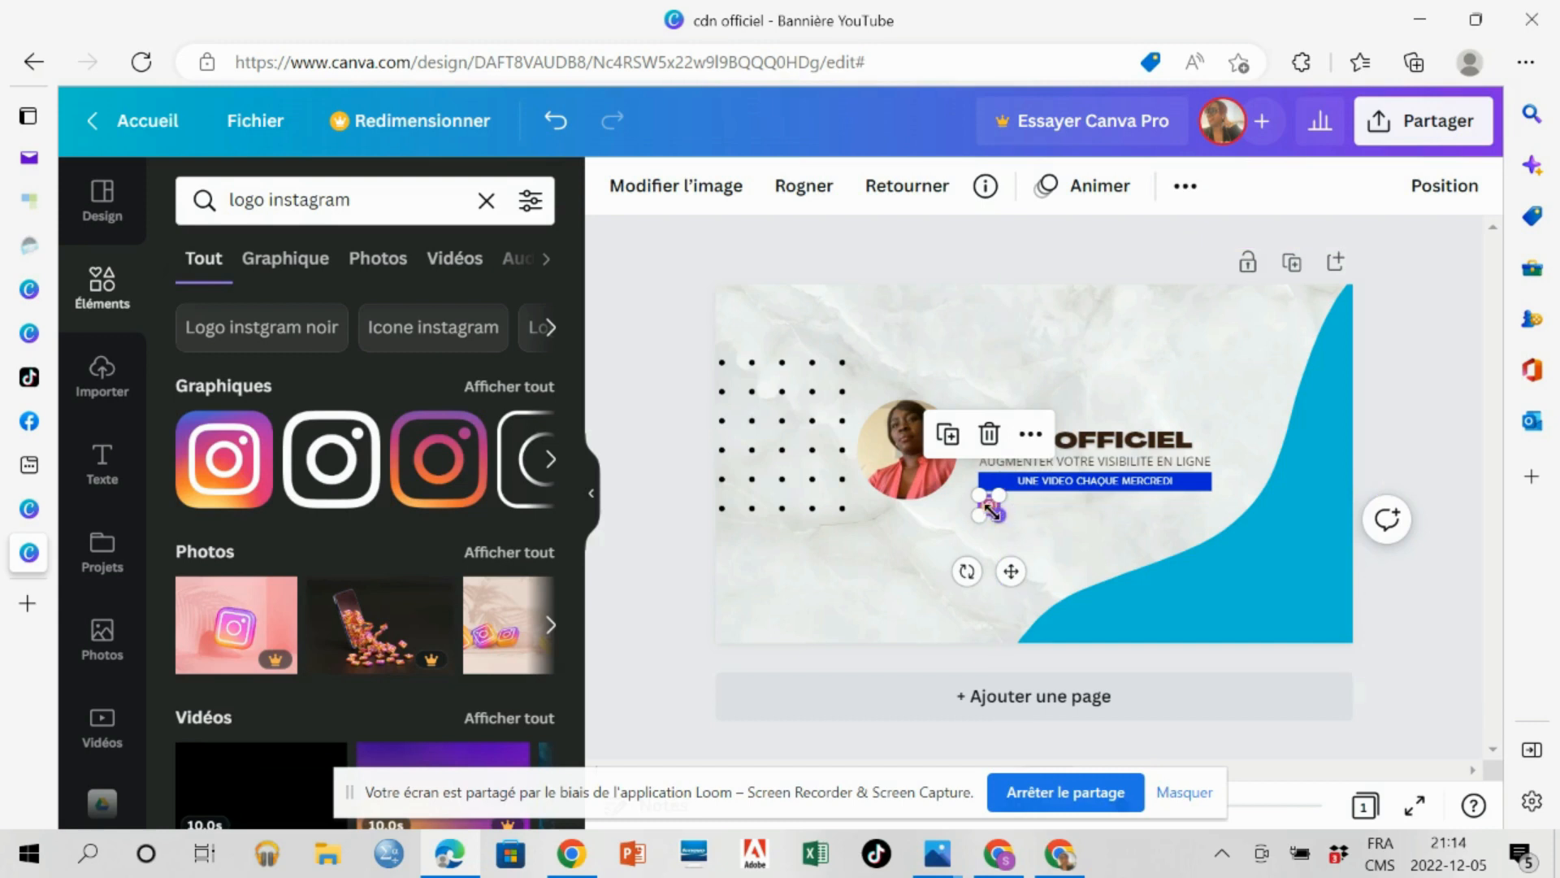
{"action": "left_click_drag", "start_coordinate": [998, 513], "coordinate": [1245, 433]}
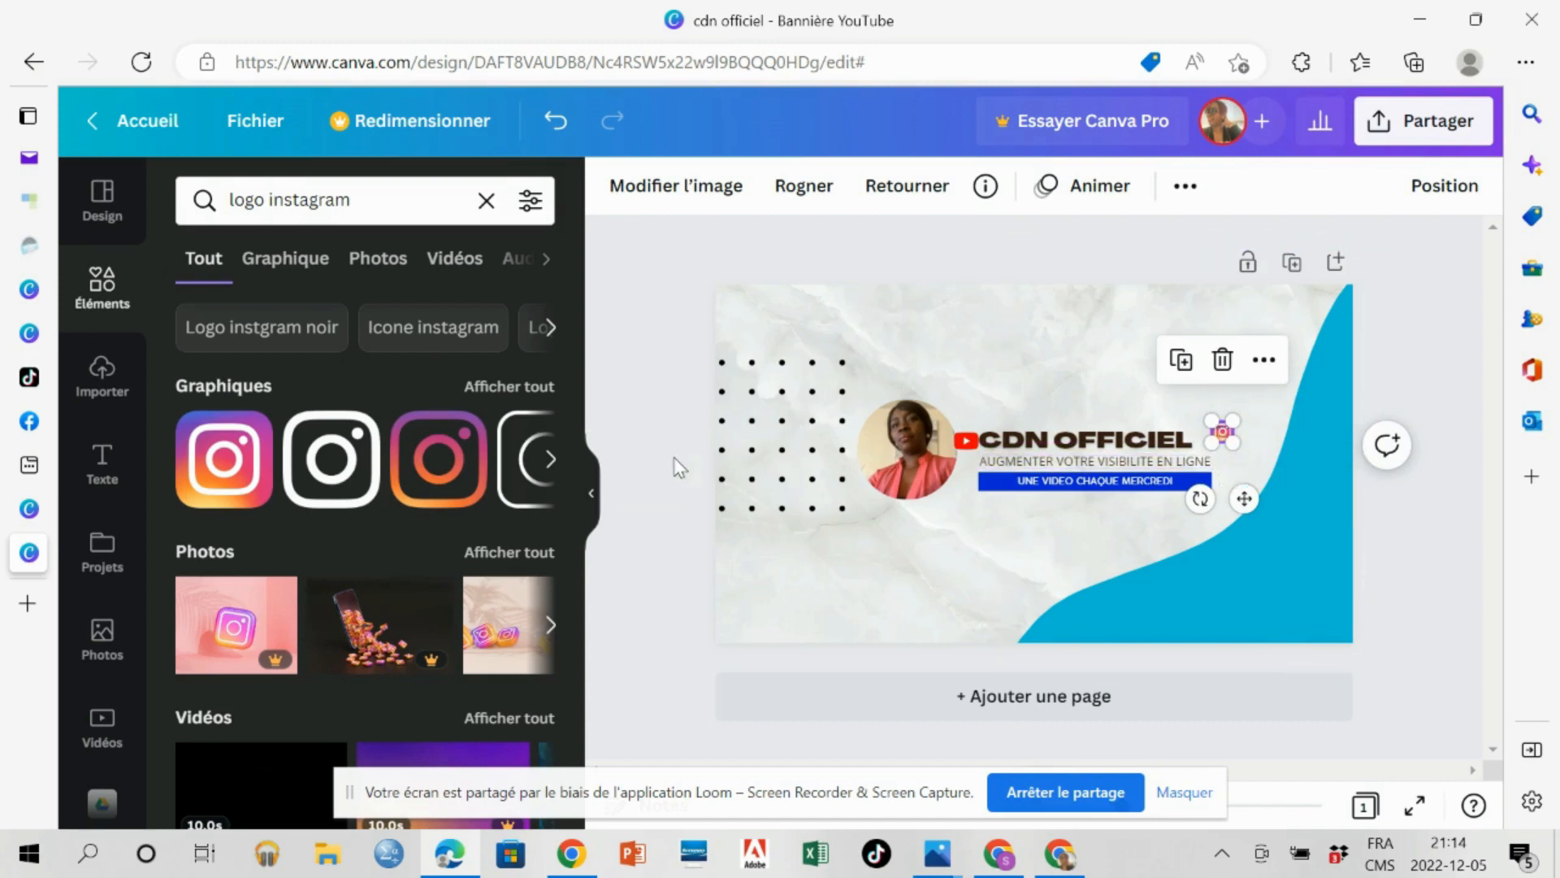
Search the elements library for "logo facebook" and add the round blue Facebook logo to the banner.
{"action": "left_click", "coordinate": [383, 194]}
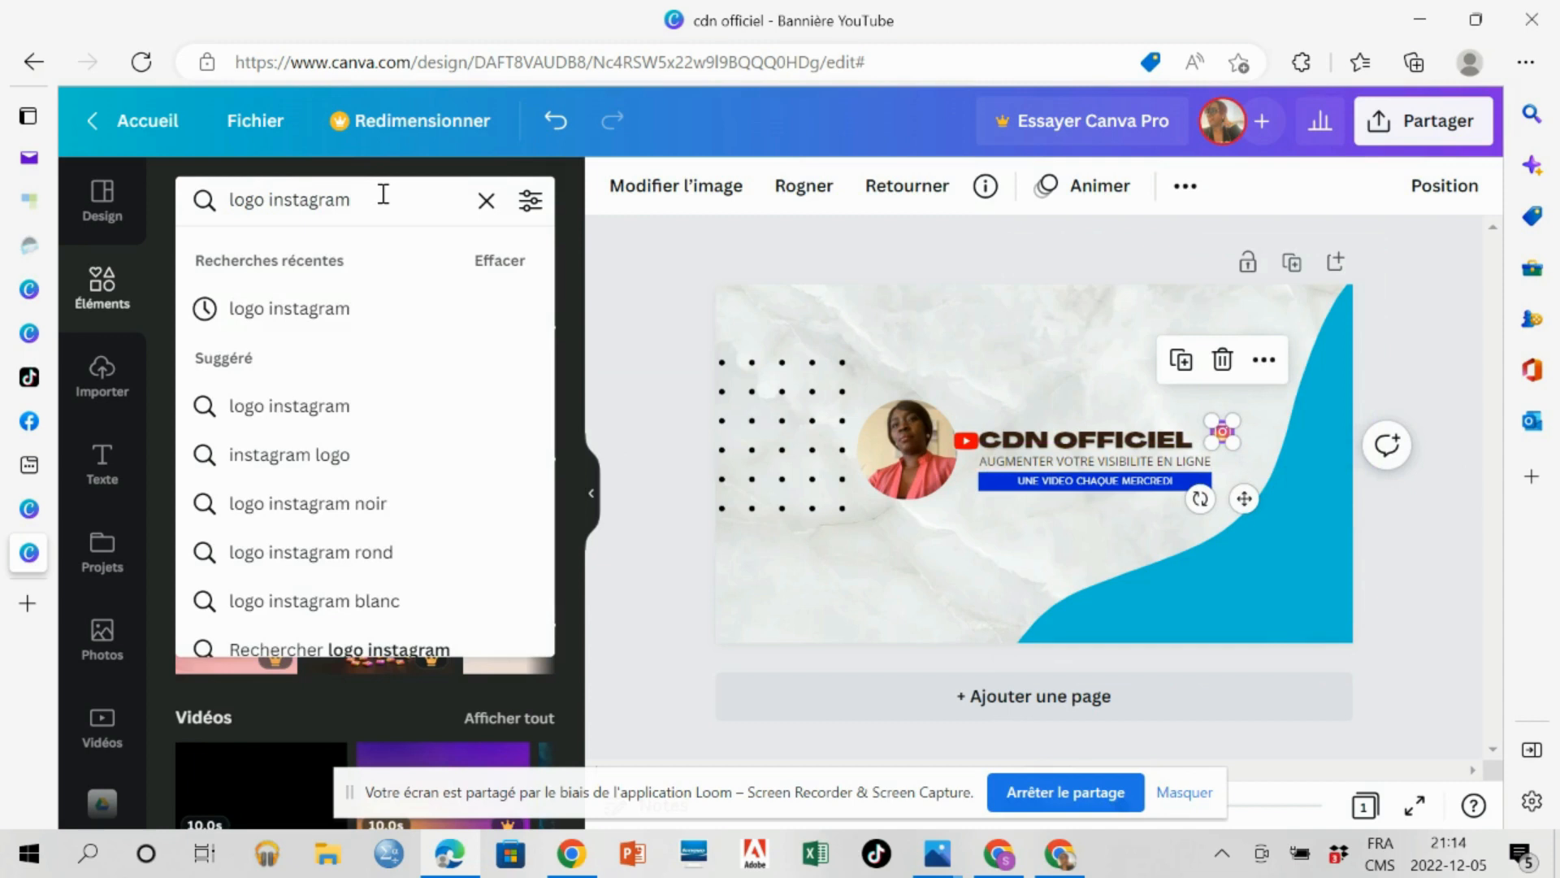
{"action": "key", "text": "BackSpace"}
{"action": "key", "text": "BackSpace"}
{"action": "key", "text": "BackSpace"}
{"action": "key", "text": "BackSpace"}
{"action": "key", "text": "BackSpace"}
{"action": "key", "text": "BackSpace"}
{"action": "key", "text": "BackSpace"}
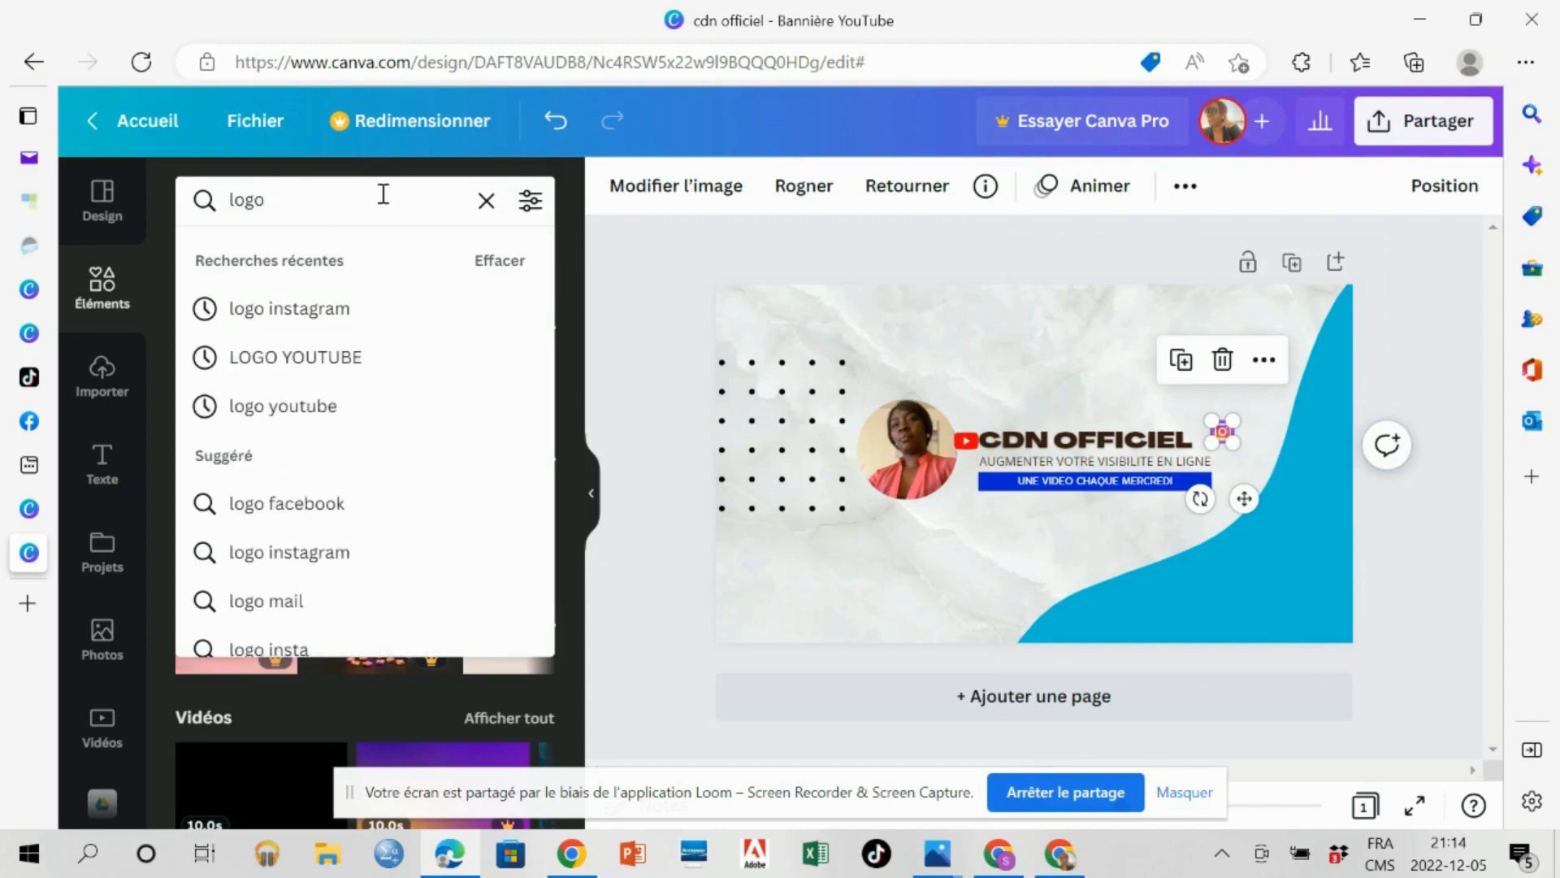
{"action": "type", "text": "FACE"}
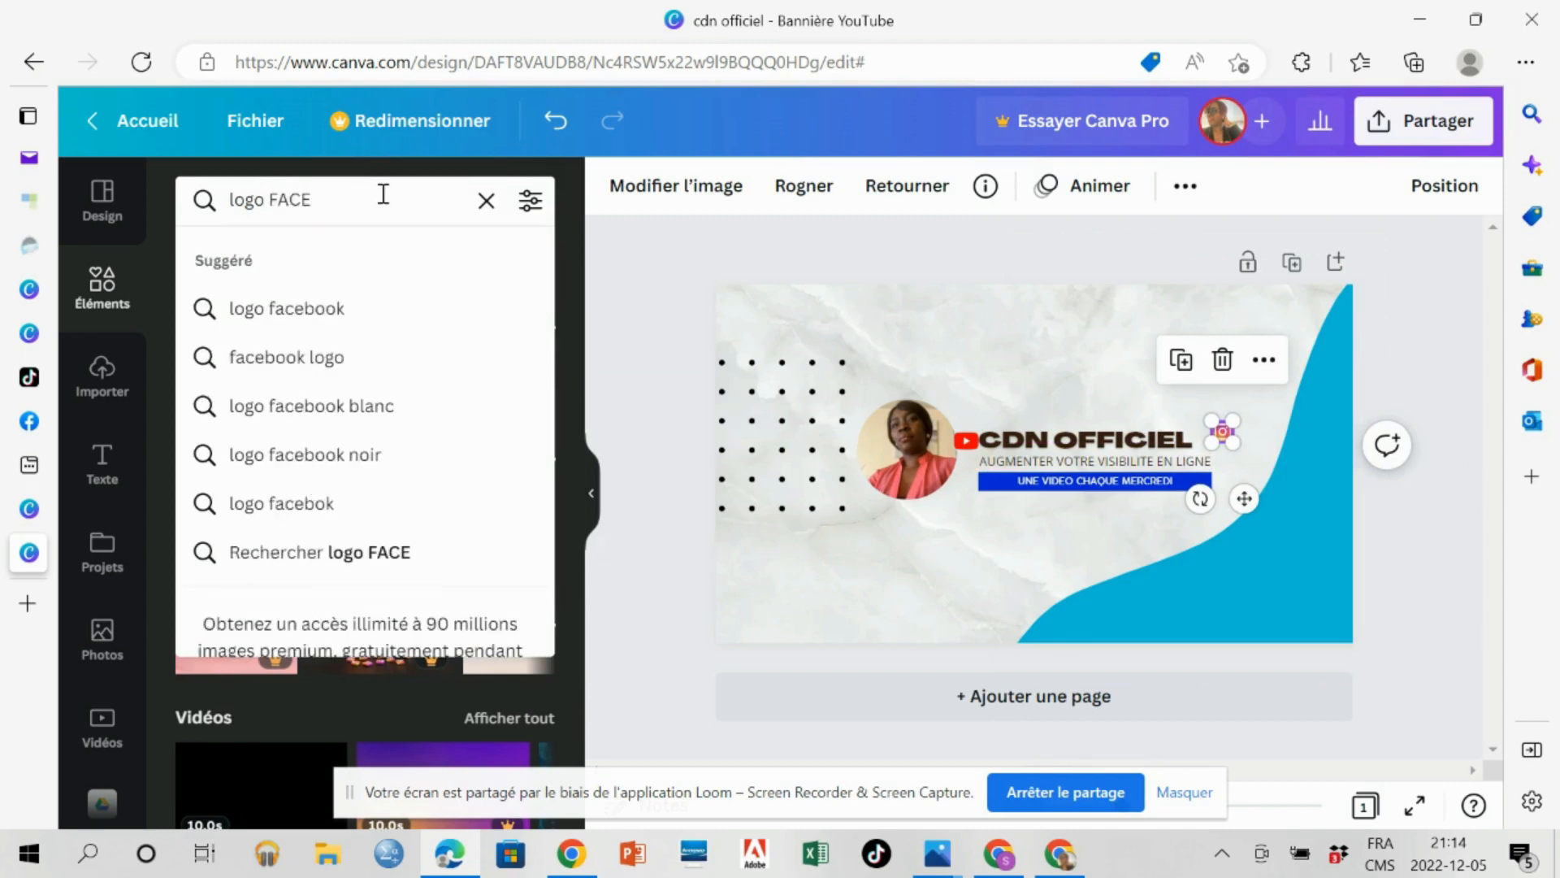
{"action": "left_click", "coordinate": [308, 318]}
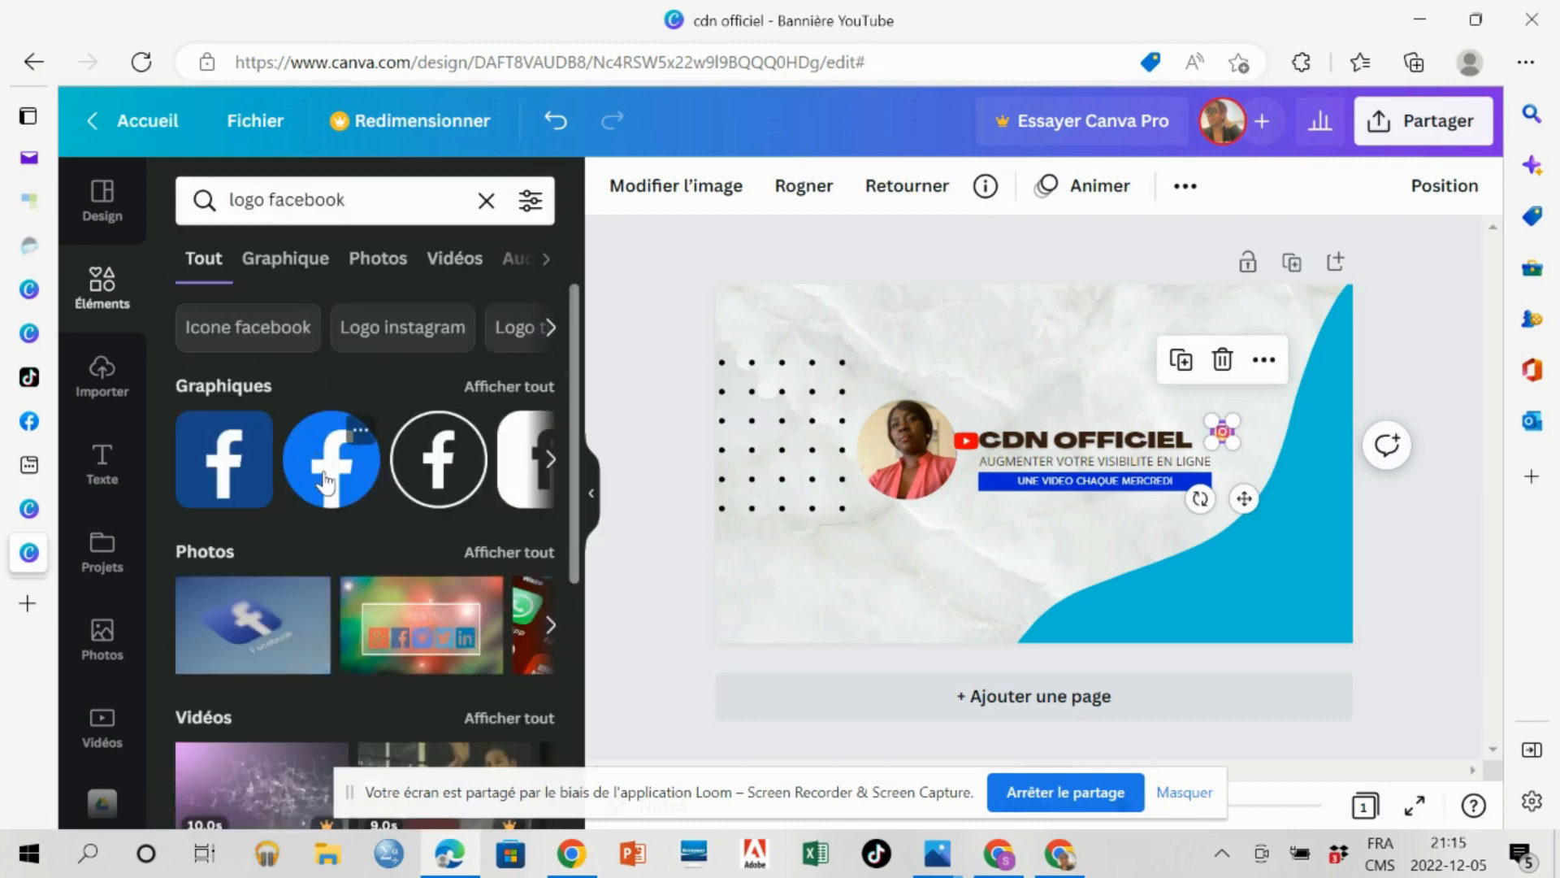
{"action": "left_click_drag", "start_coordinate": [325, 482], "coordinate": [1223, 499]}
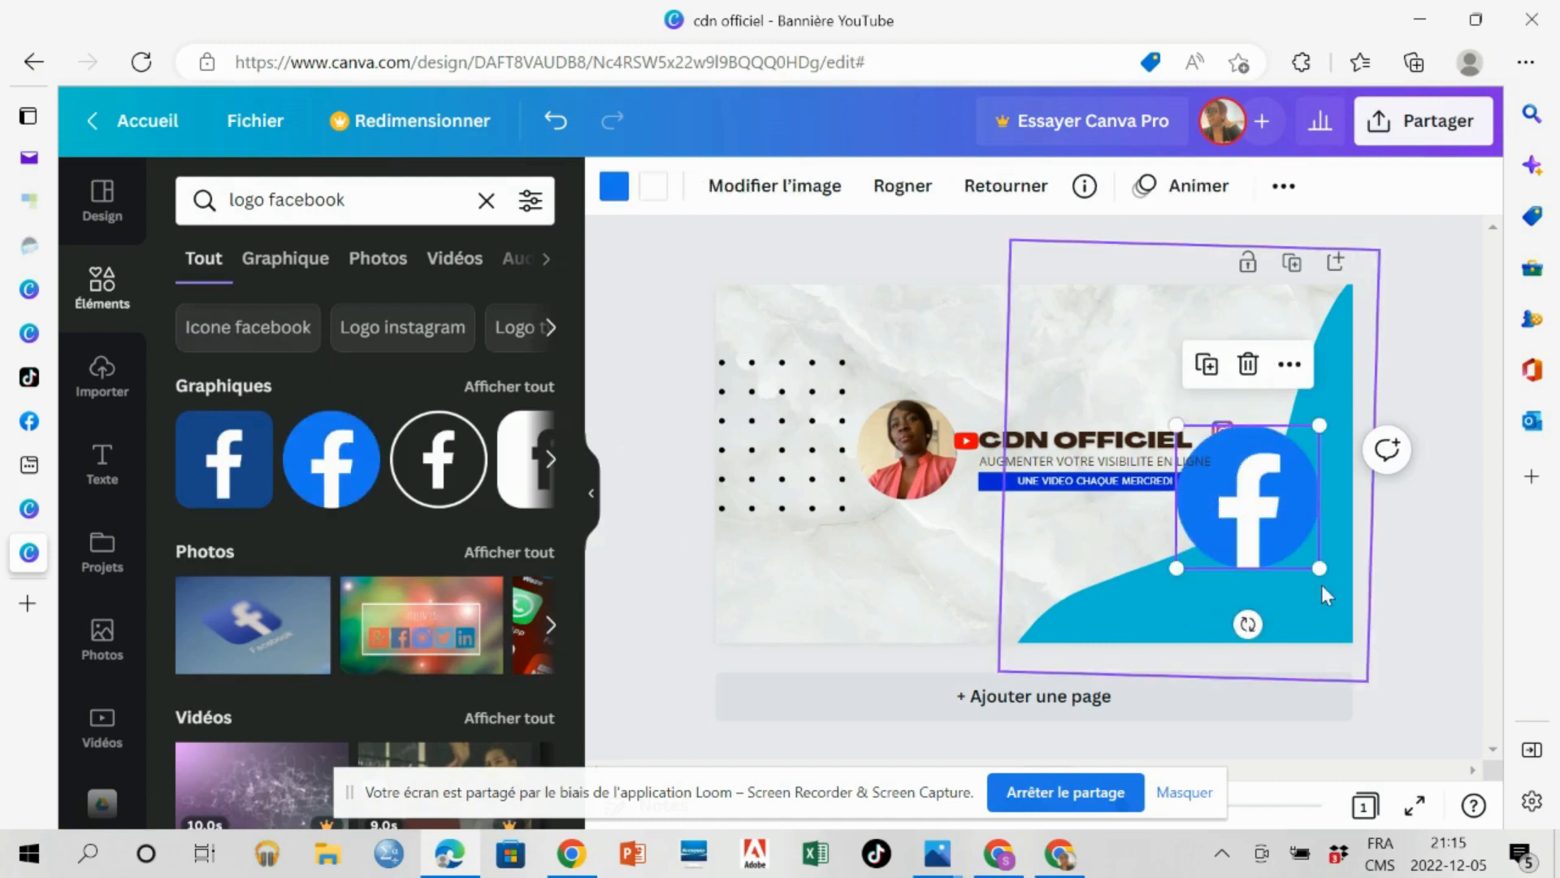
{"action": "left_click_drag", "start_coordinate": [1318, 571], "coordinate": [1205, 455]}
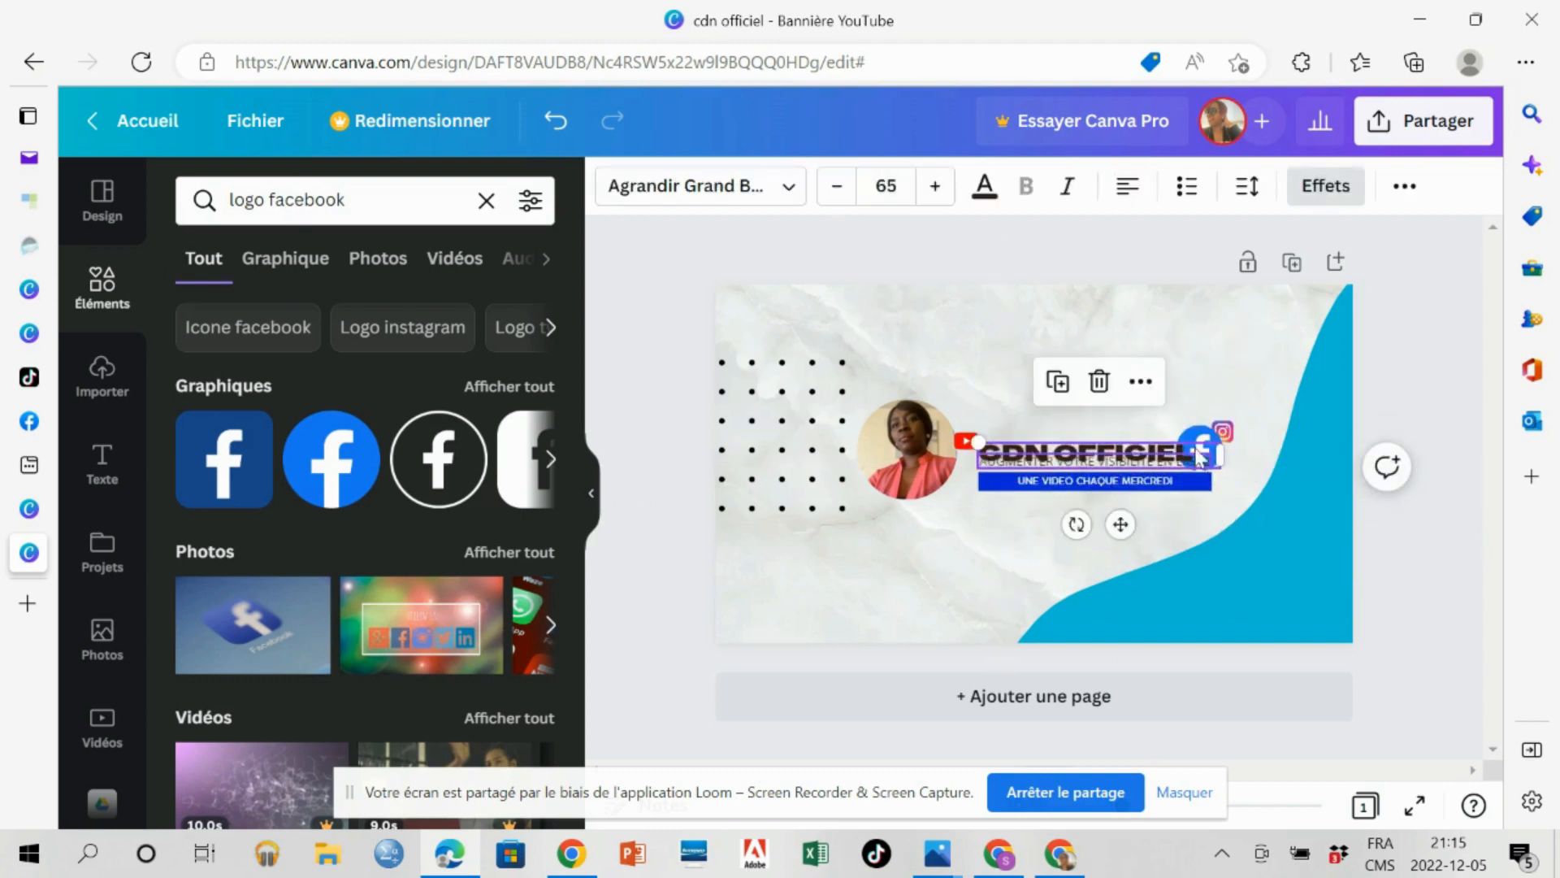
{"action": "left_click", "coordinate": [557, 128]}
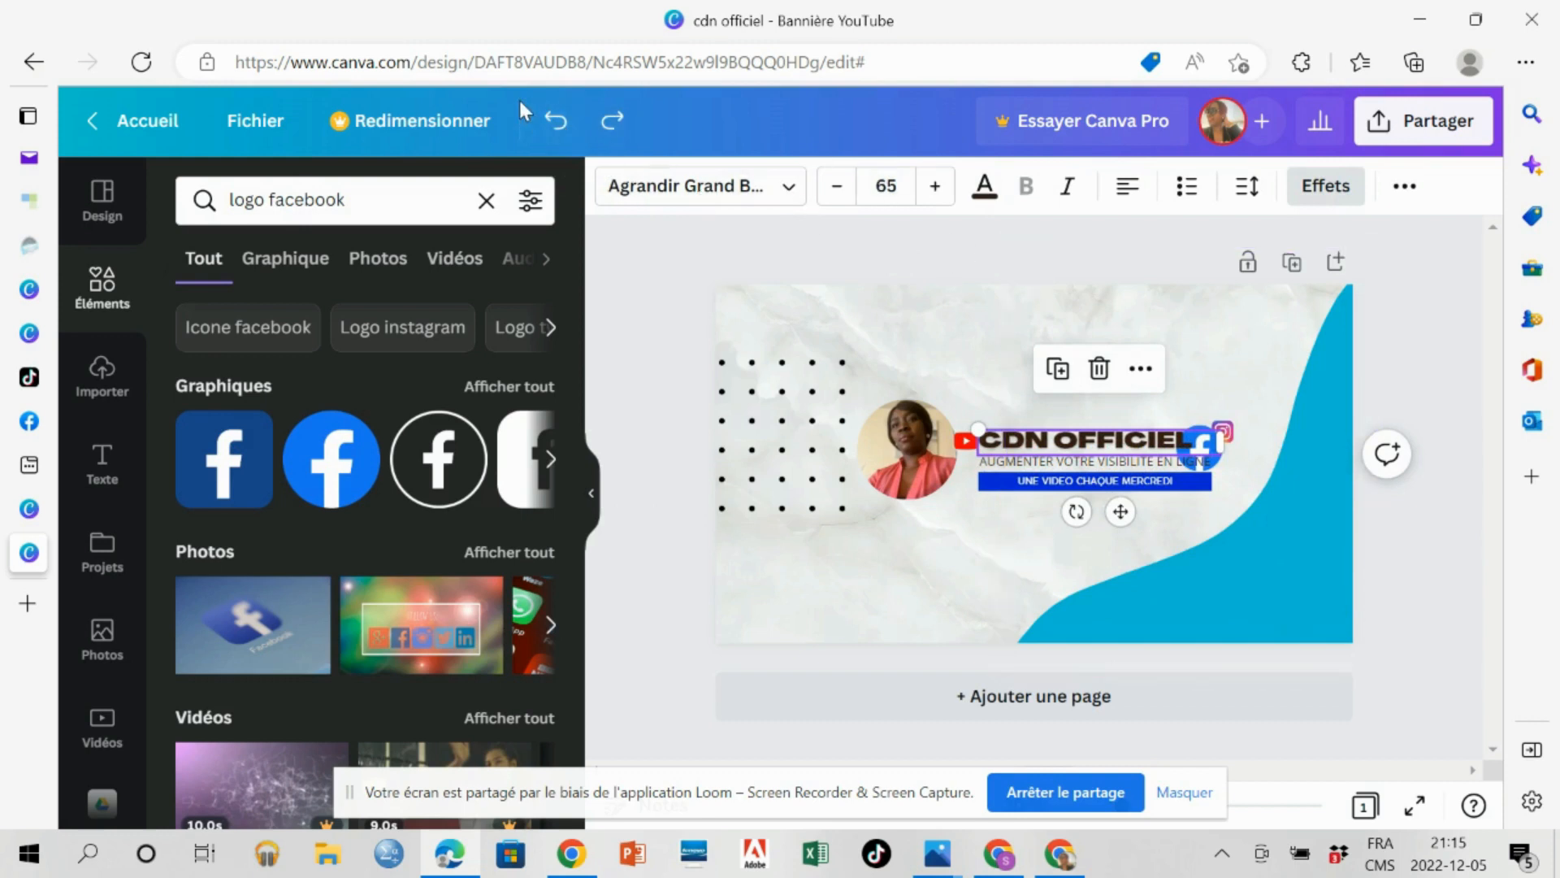
{"action": "left_click", "coordinate": [556, 126]}
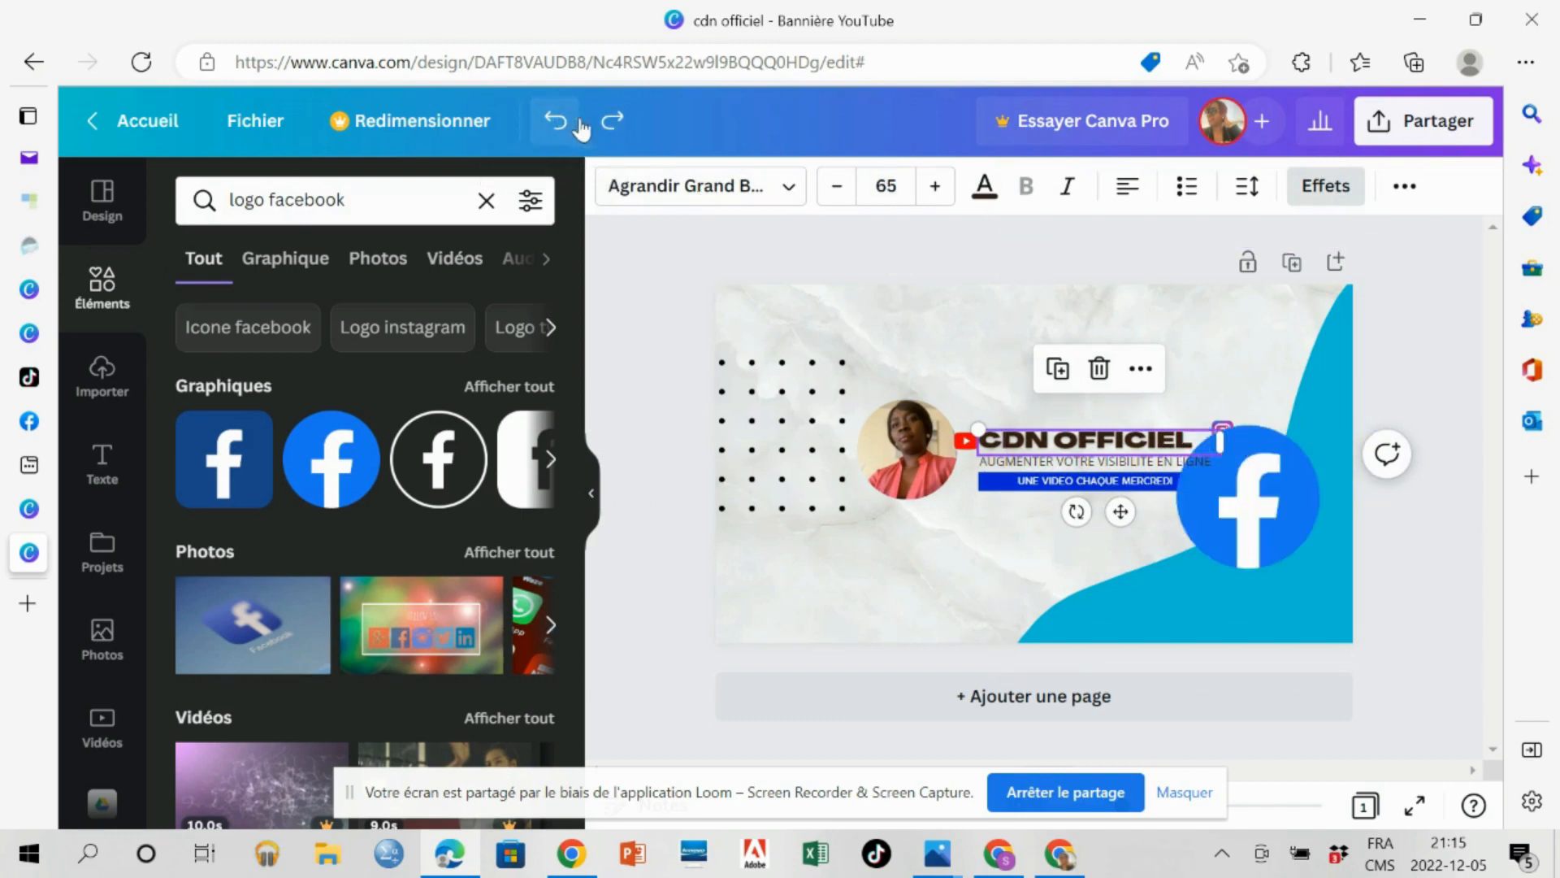
Shrink the Facebook logo to a small icon and place it directly below the Instagram logo.
{"action": "left_click", "coordinate": [1254, 494]}
{"action": "left_click_drag", "start_coordinate": [1174, 570], "coordinate": [1258, 481]}
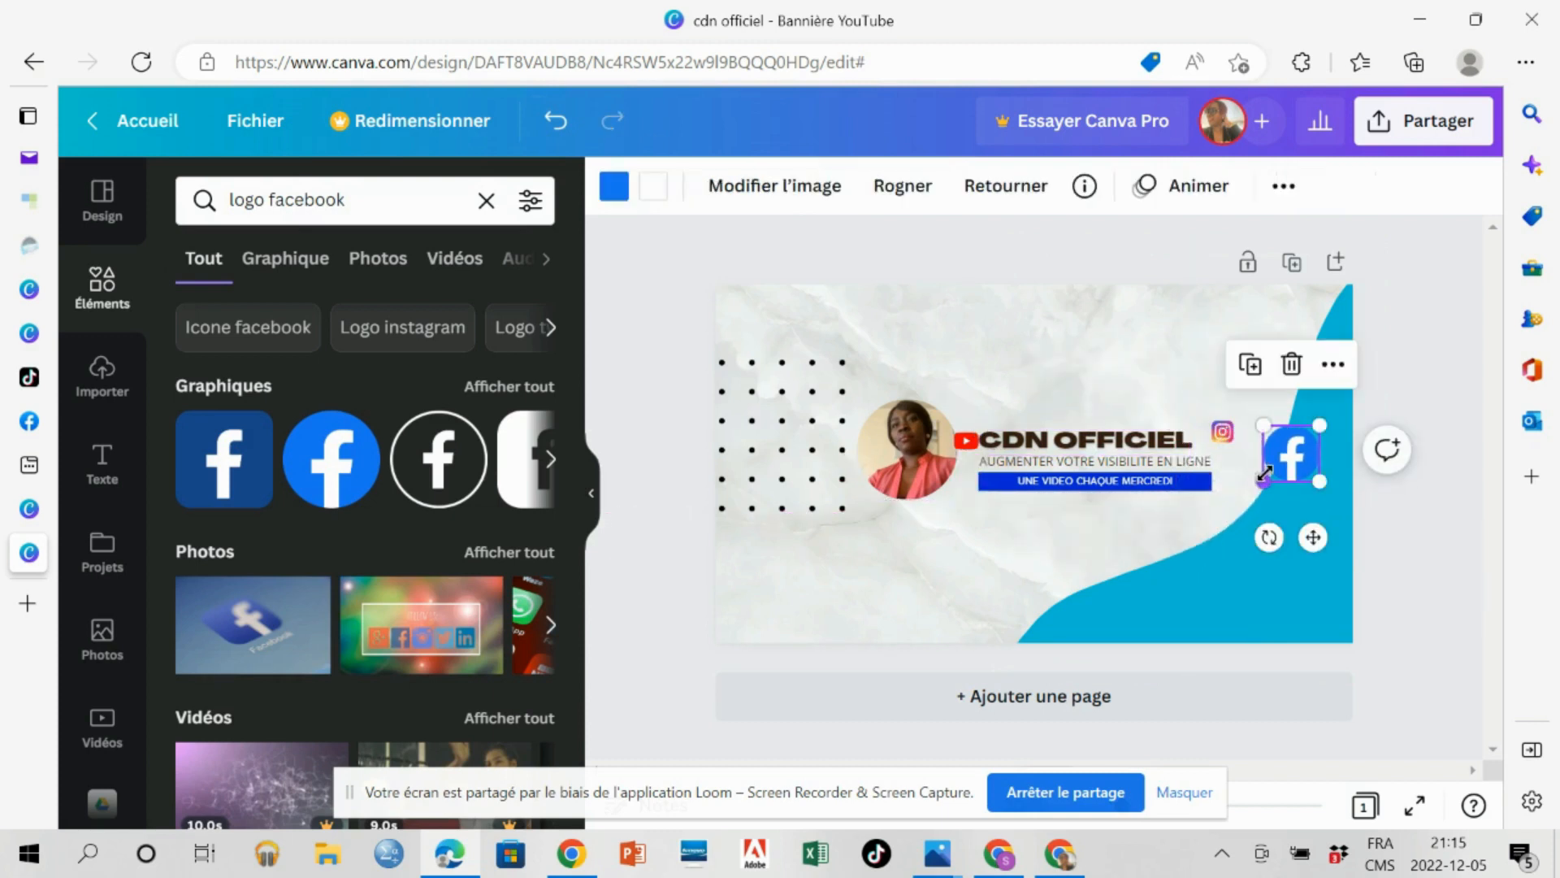
{"action": "left_click_drag", "start_coordinate": [1325, 425], "coordinate": [1229, 436]}
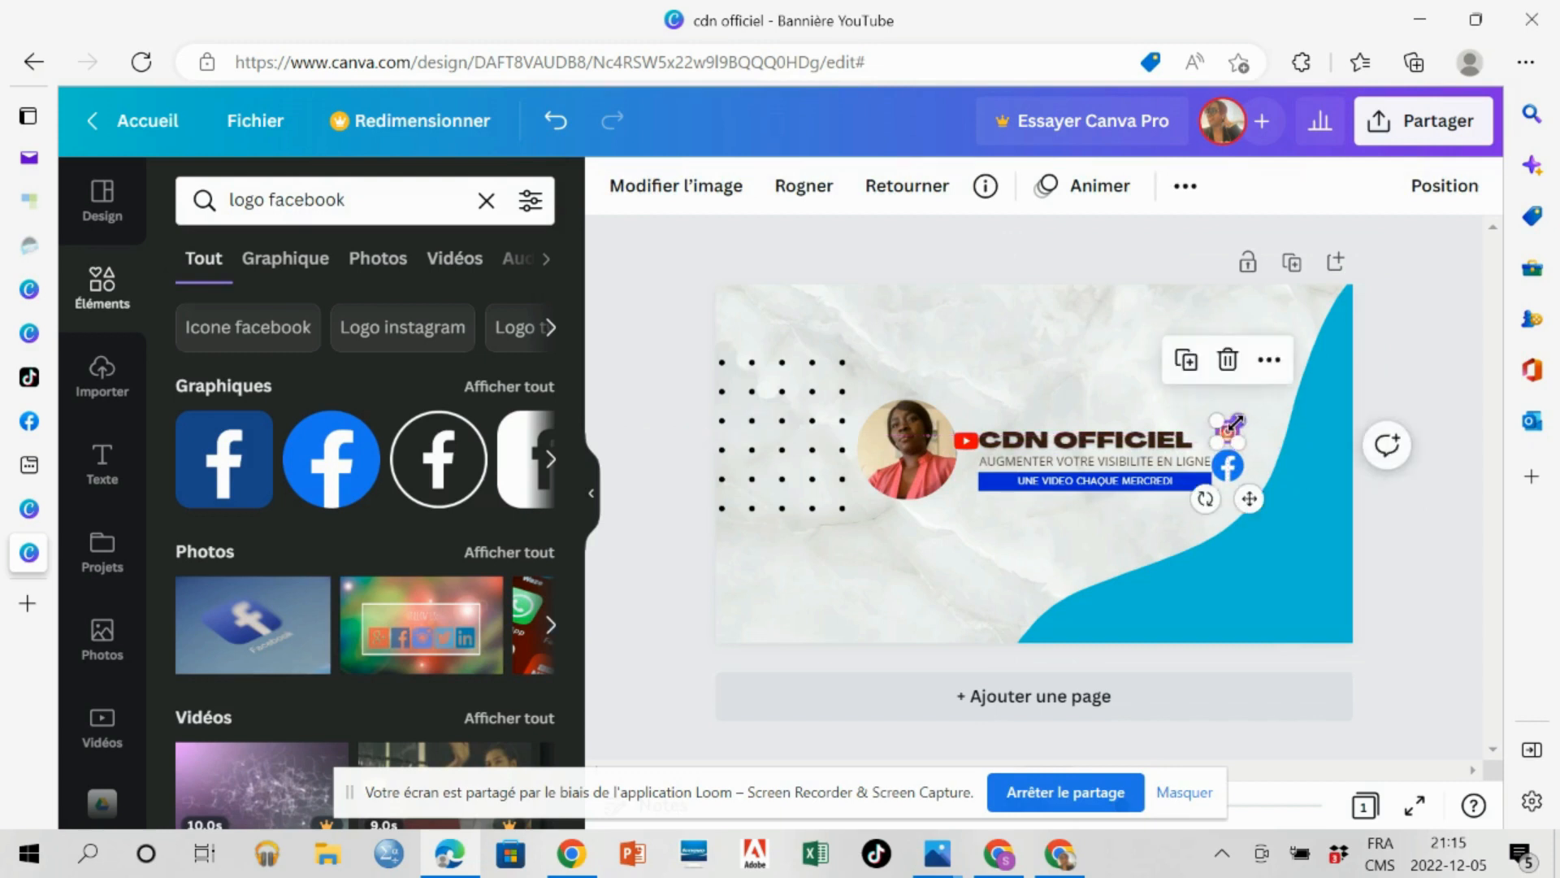
Enlarge the Instagram logo slightly and nudge the Facebook logo into line beneath it.
{"action": "left_click_drag", "start_coordinate": [1235, 420], "coordinate": [1243, 415]}
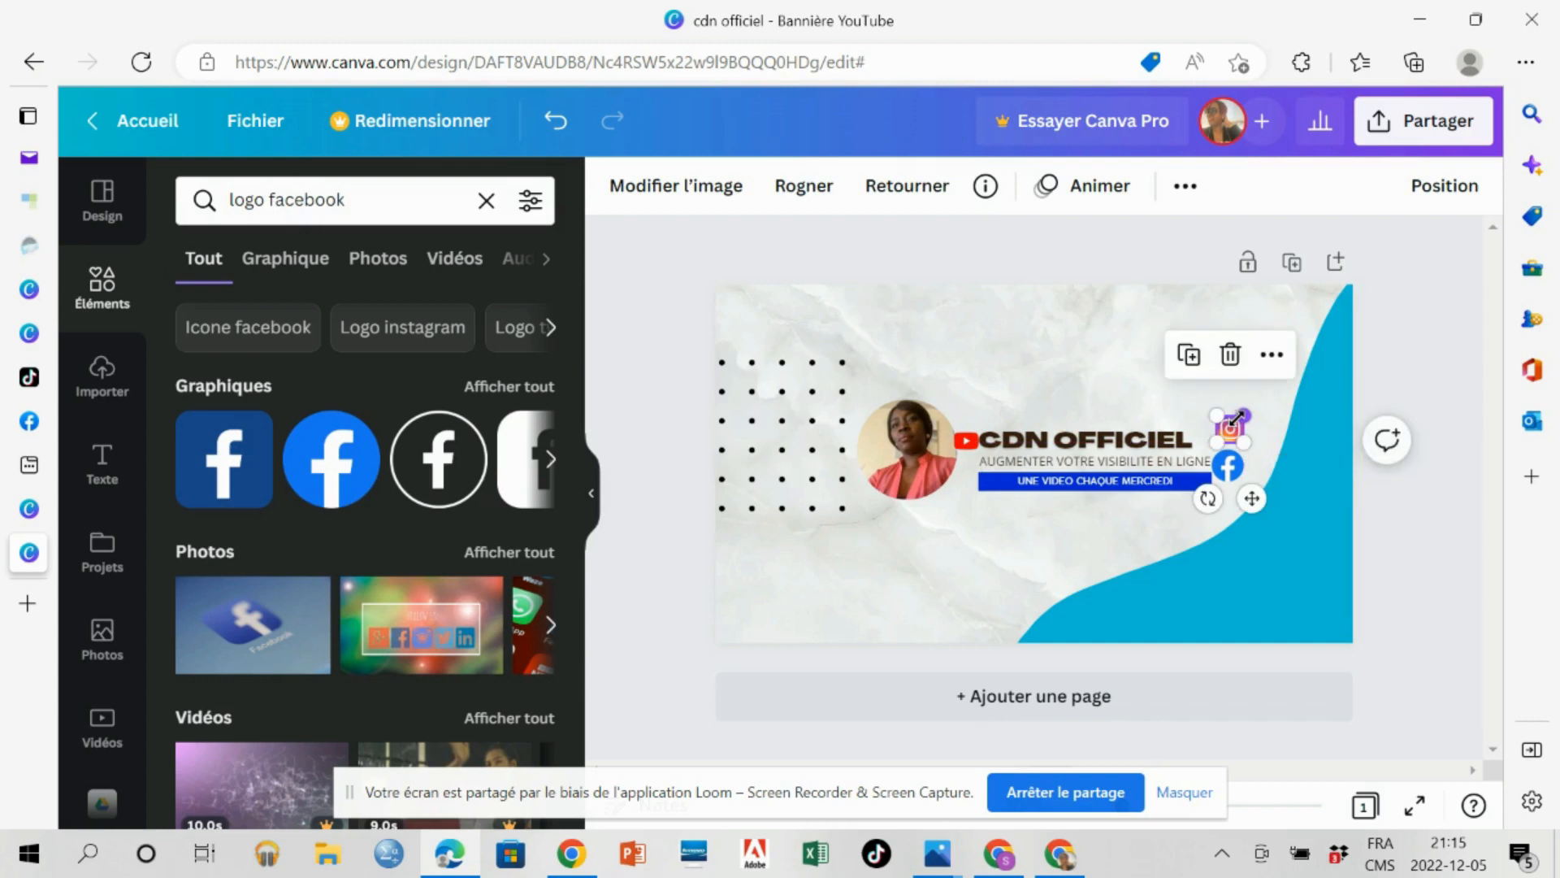
{"action": "left_click", "coordinate": [899, 601]}
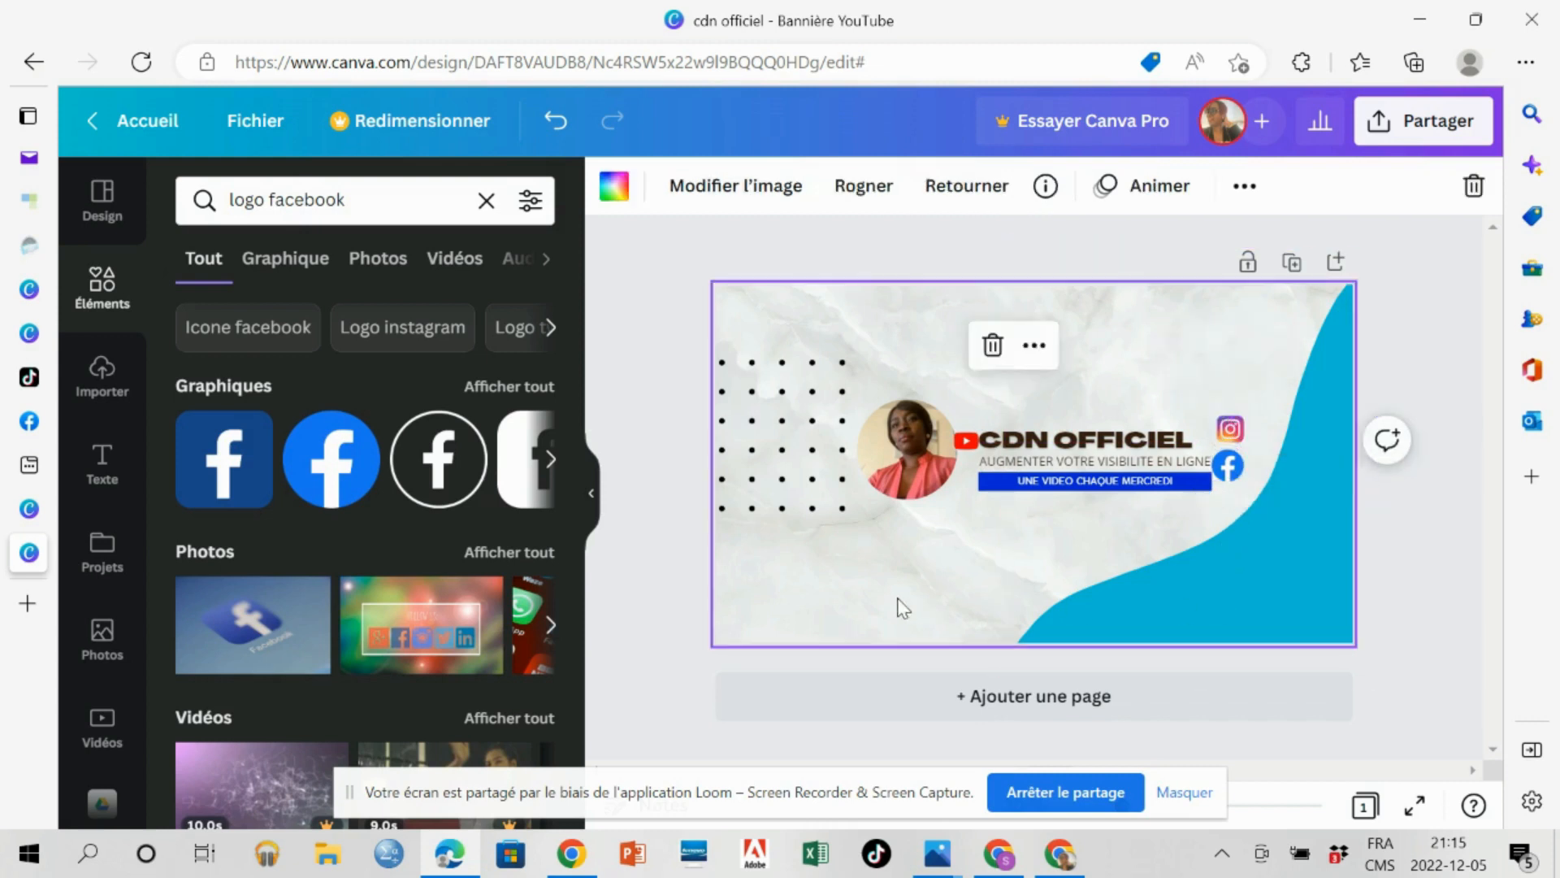
{"action": "left_click", "coordinate": [1235, 471]}
{"action": "left_click_drag", "start_coordinate": [1235, 472], "coordinate": [1238, 467]}
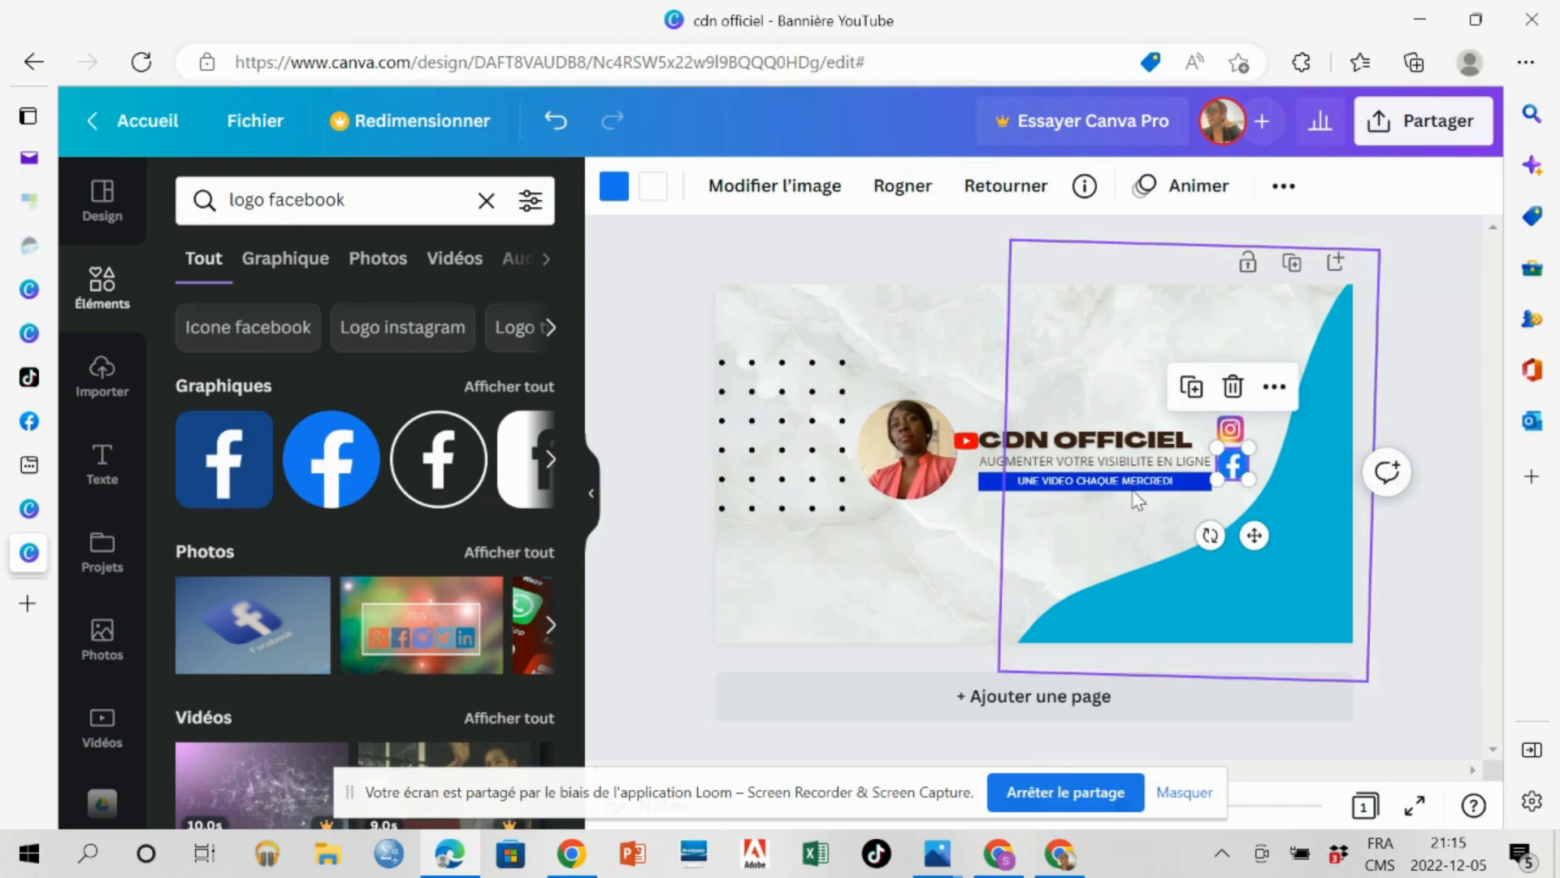
Try moving the Instagram and Facebook logos below the blue "UNE VIDEO CHAQUE MERCREDI" bar, and undo the Facebook logo's move.
{"action": "left_click_drag", "start_coordinate": [1232, 436], "coordinate": [990, 512]}
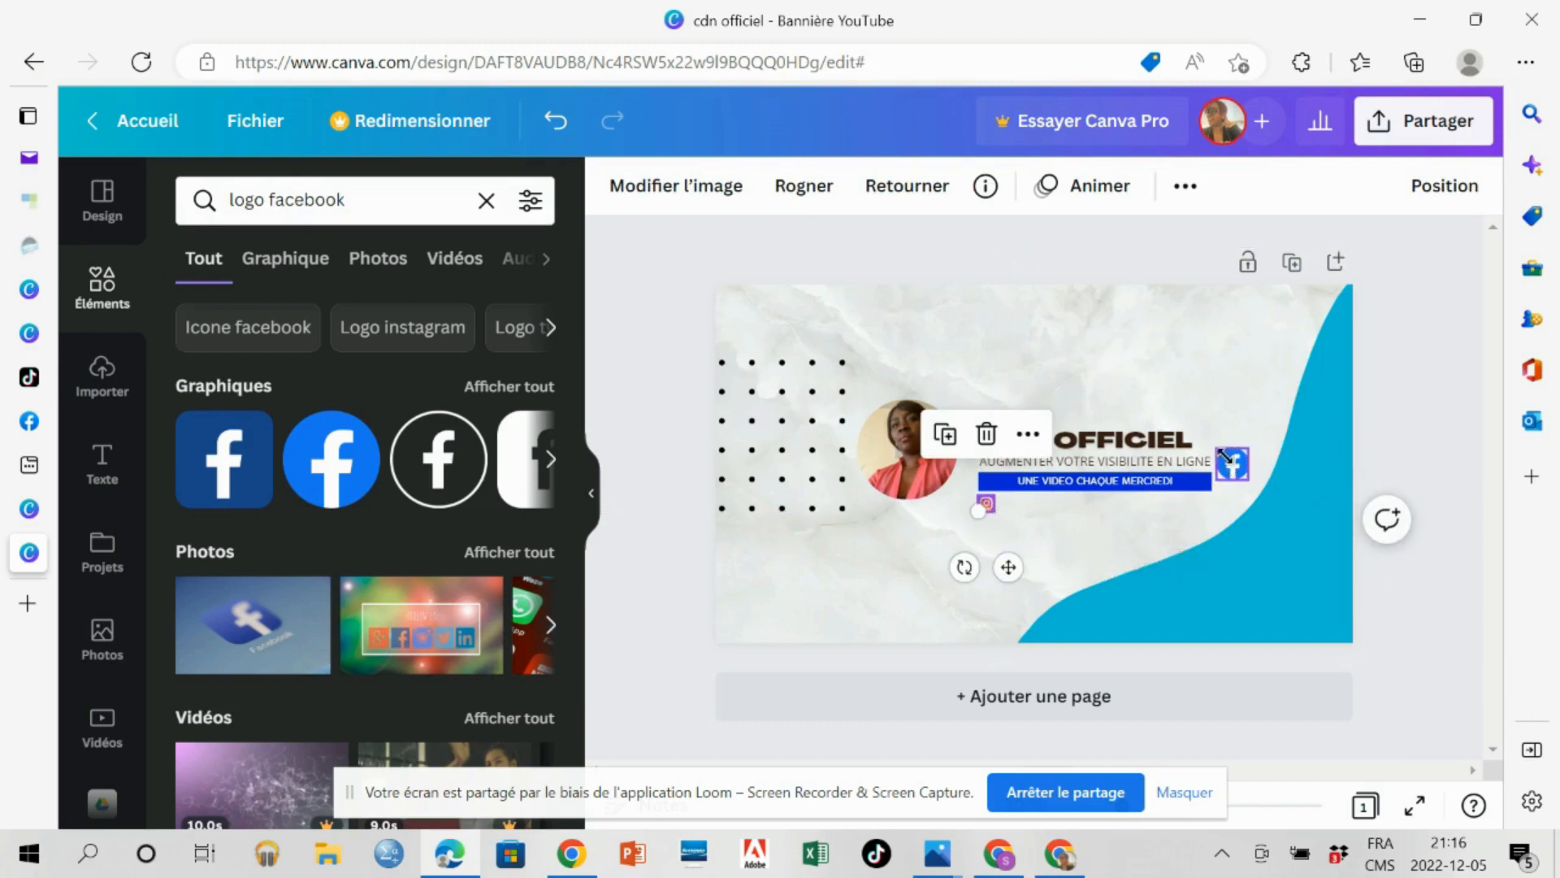
{"action": "left_click_drag", "start_coordinate": [1219, 459], "coordinate": [1032, 513]}
{"action": "key", "text": "ctrl+z"}
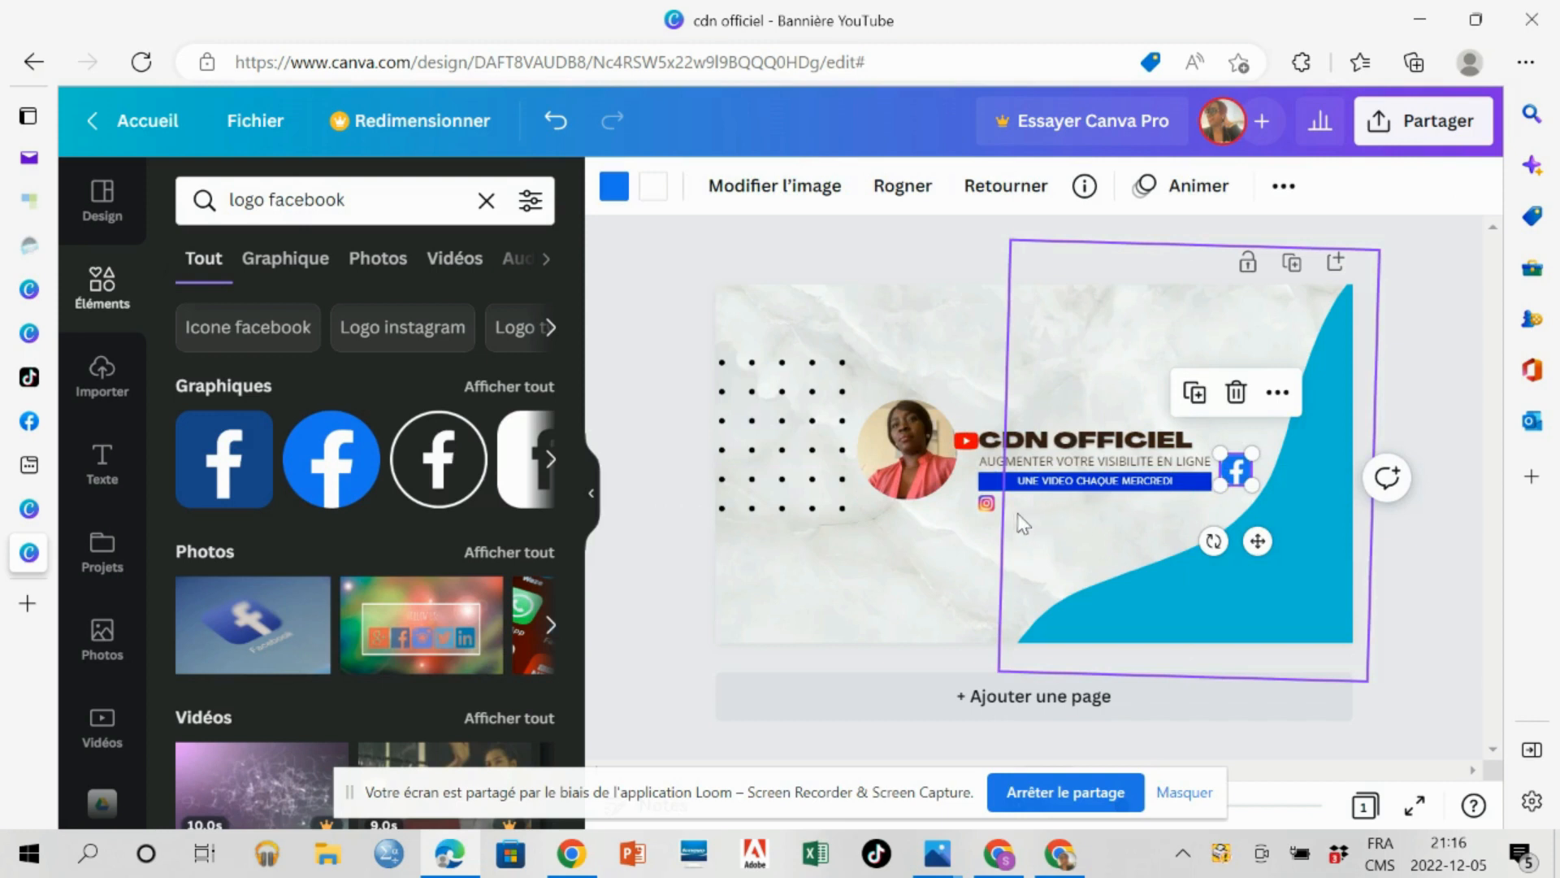
Place the Instagram logo back at the right end of the title, enlarge it slightly and line up the Facebook logo directly beneath it.
{"action": "left_click_drag", "start_coordinate": [988, 509], "coordinate": [1227, 426]}
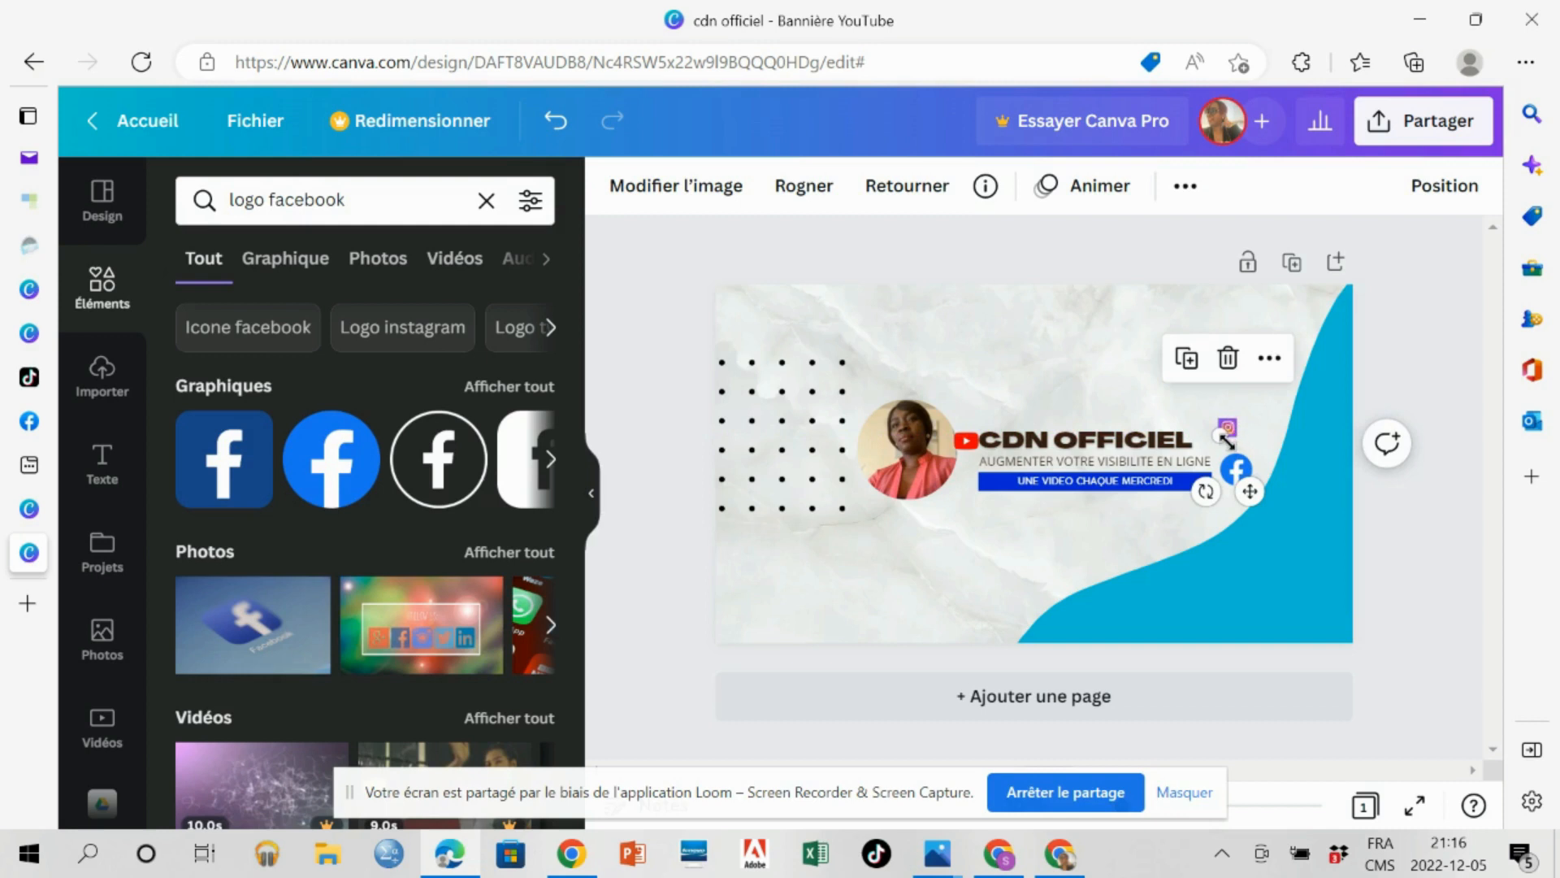
{"action": "left_click_drag", "start_coordinate": [1223, 437], "coordinate": [1232, 475]}
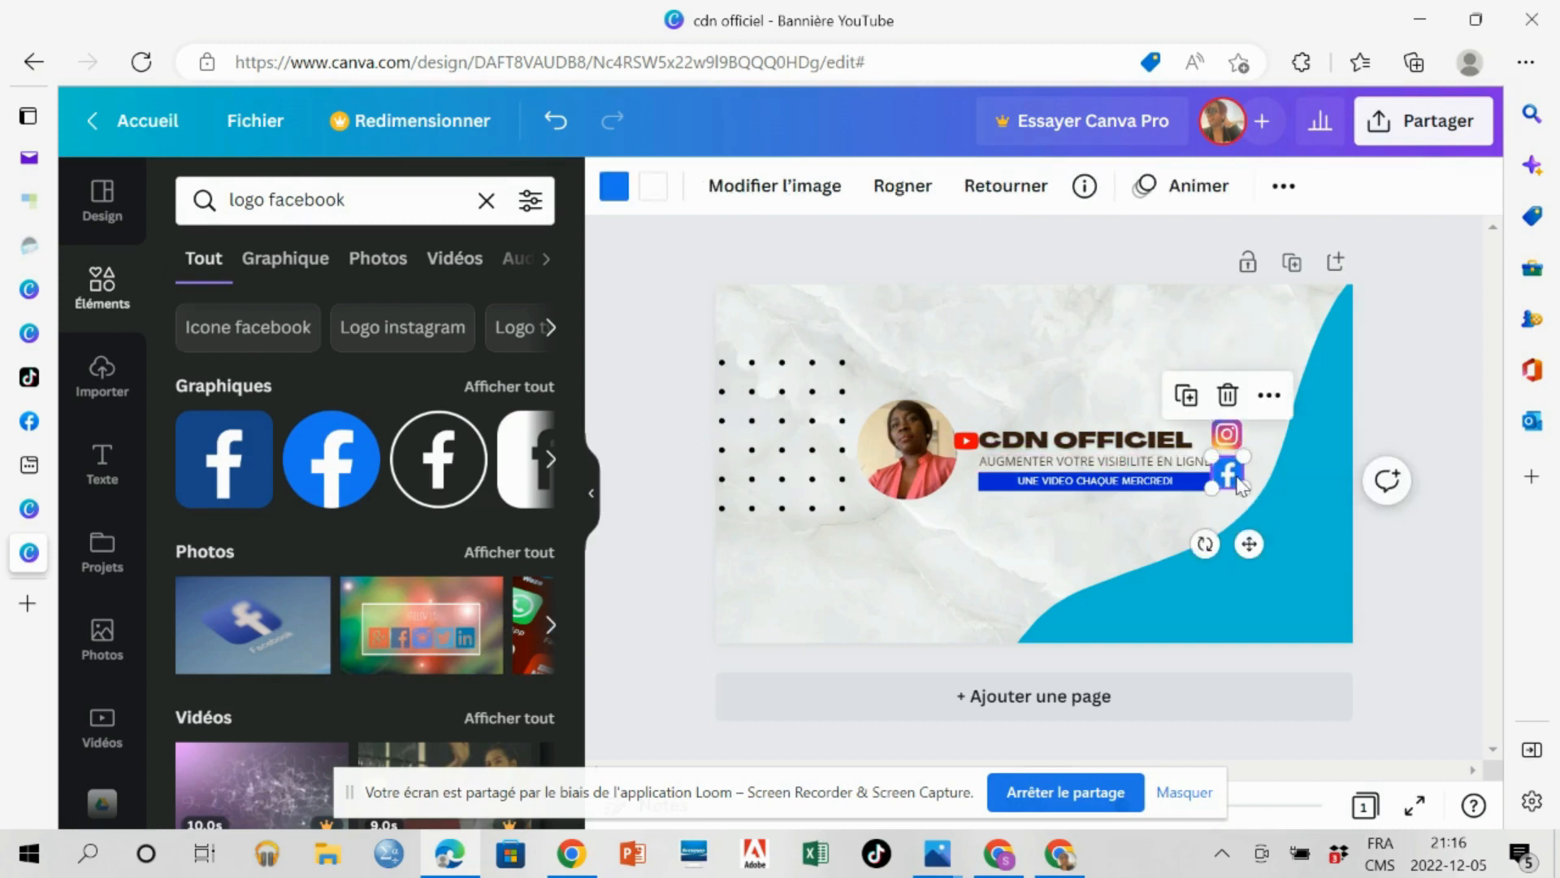
{"action": "left_click", "coordinate": [1134, 545]}
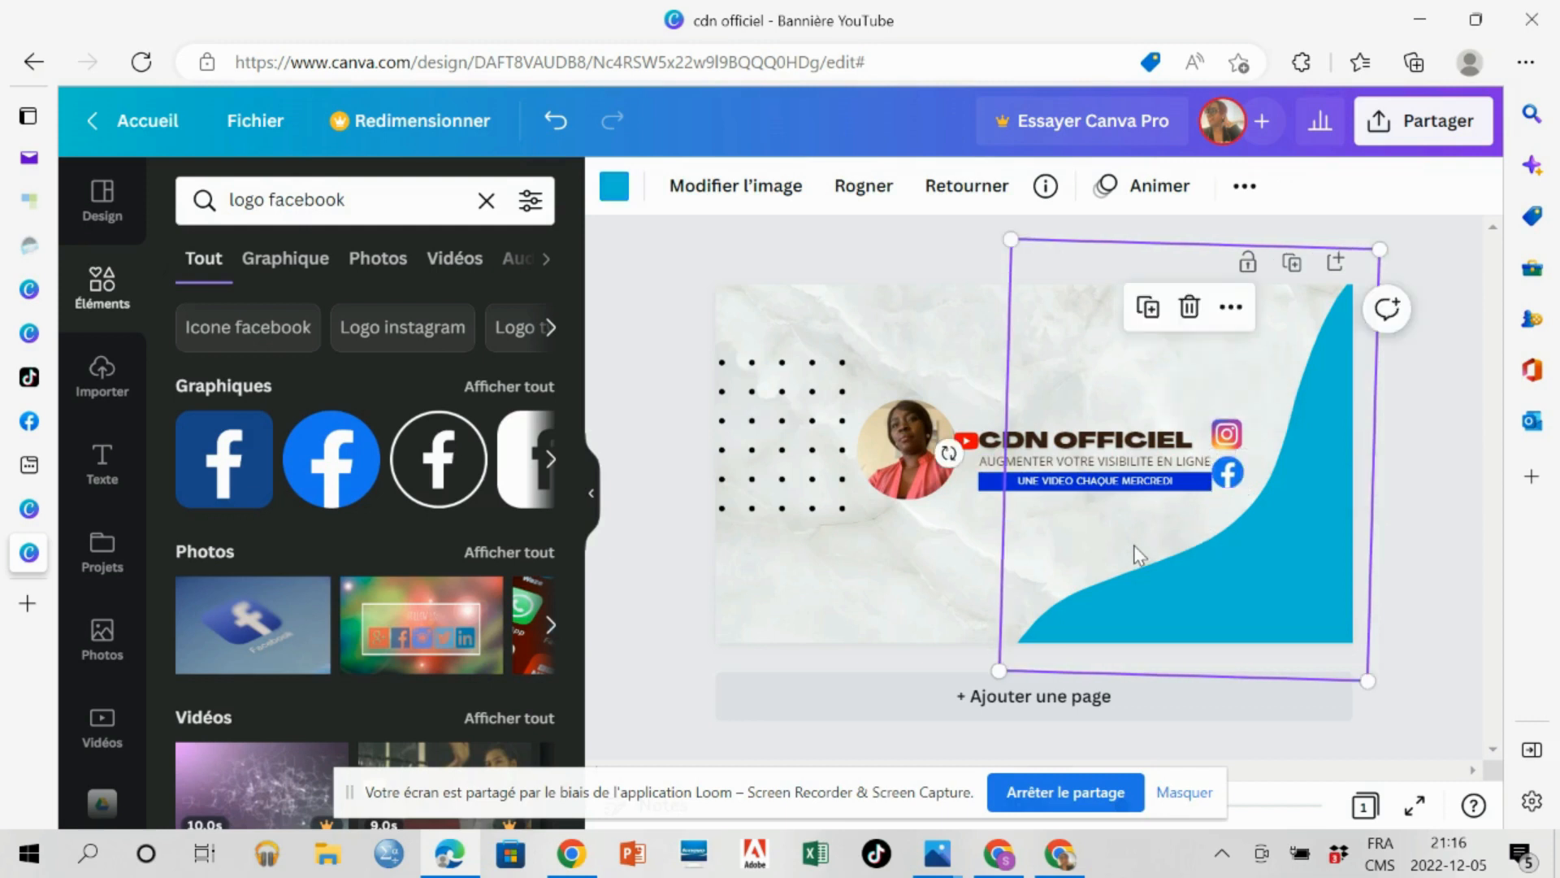
{"action": "left_click", "coordinate": [918, 607]}
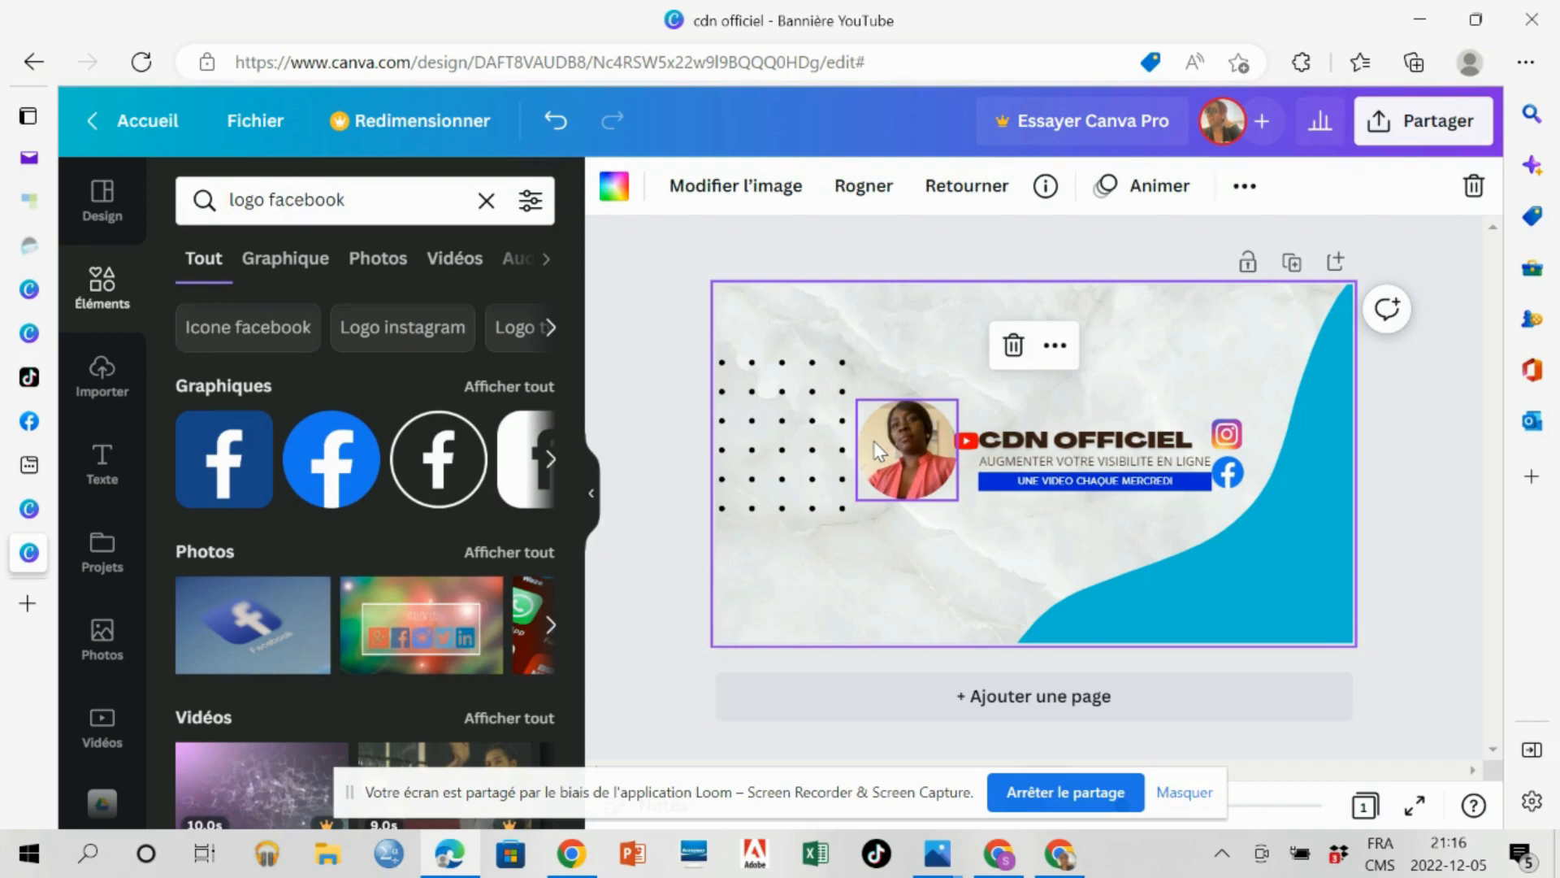
{"action": "left_click", "coordinate": [1451, 266]}
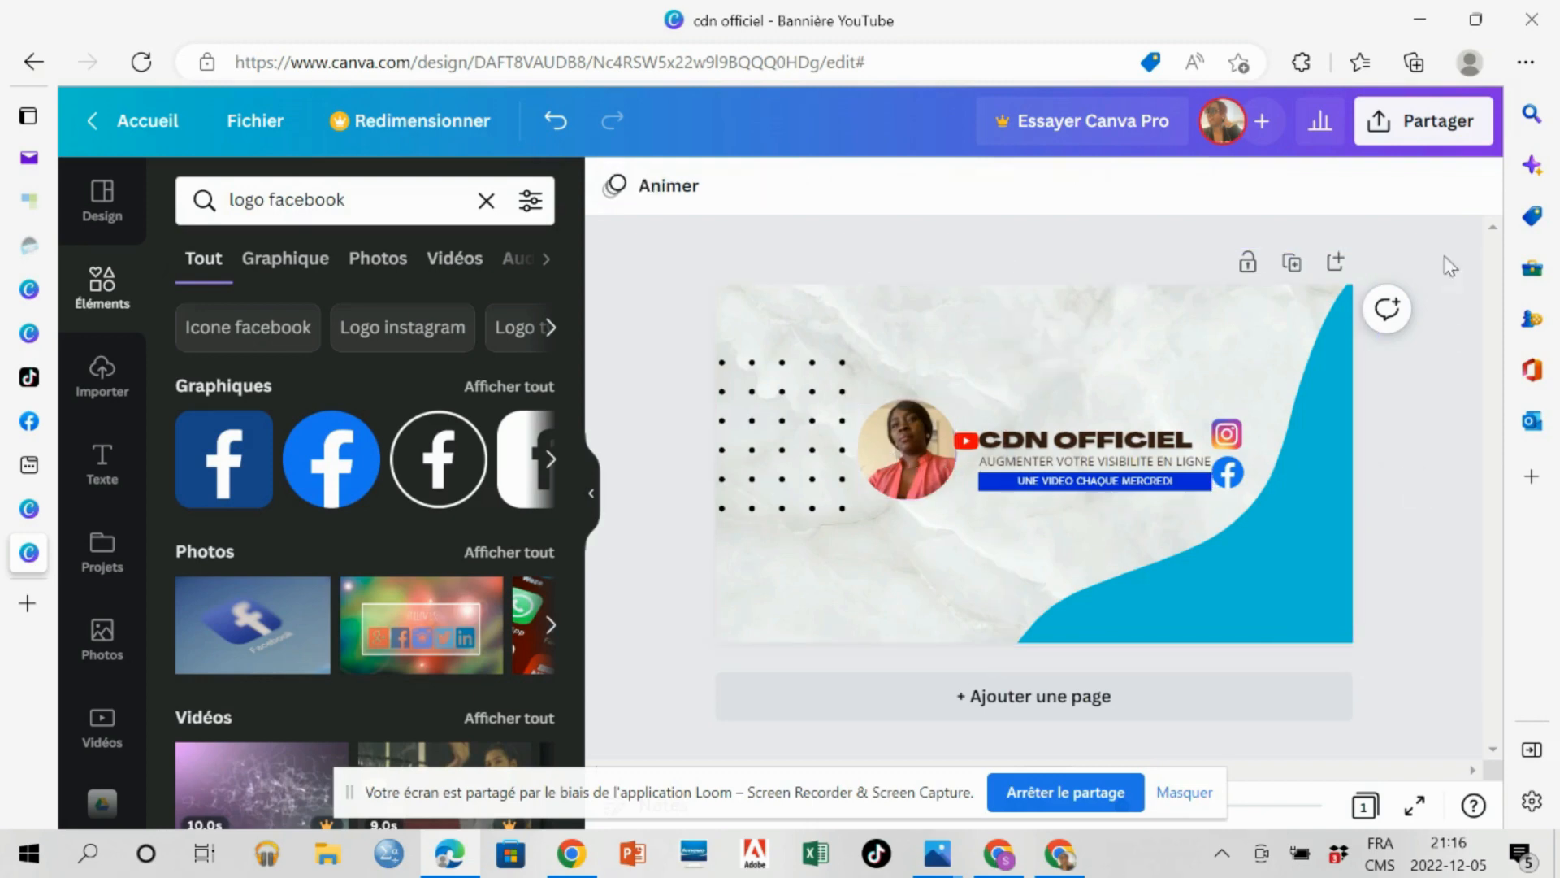
Download the banner as a PNG image named cdn officiel.
{"action": "left_click", "coordinate": [1422, 120]}
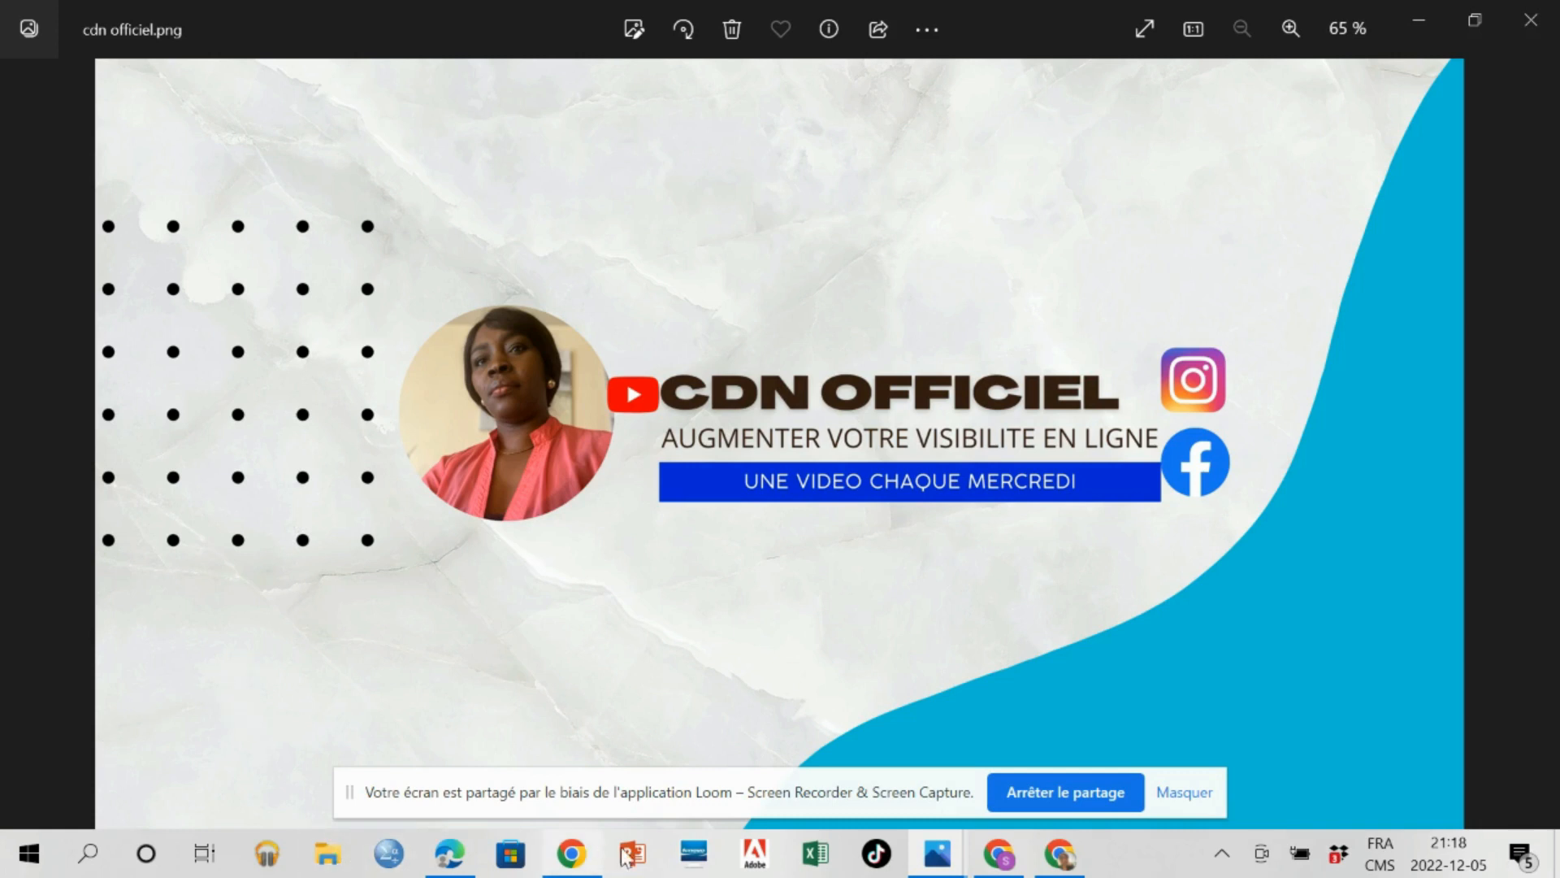
Switch to YouTube Studio, try the cdn officiel image as the channel's banner in the branding settings, and cancel from the device-area preview.
{"action": "left_click", "coordinate": [1001, 866]}
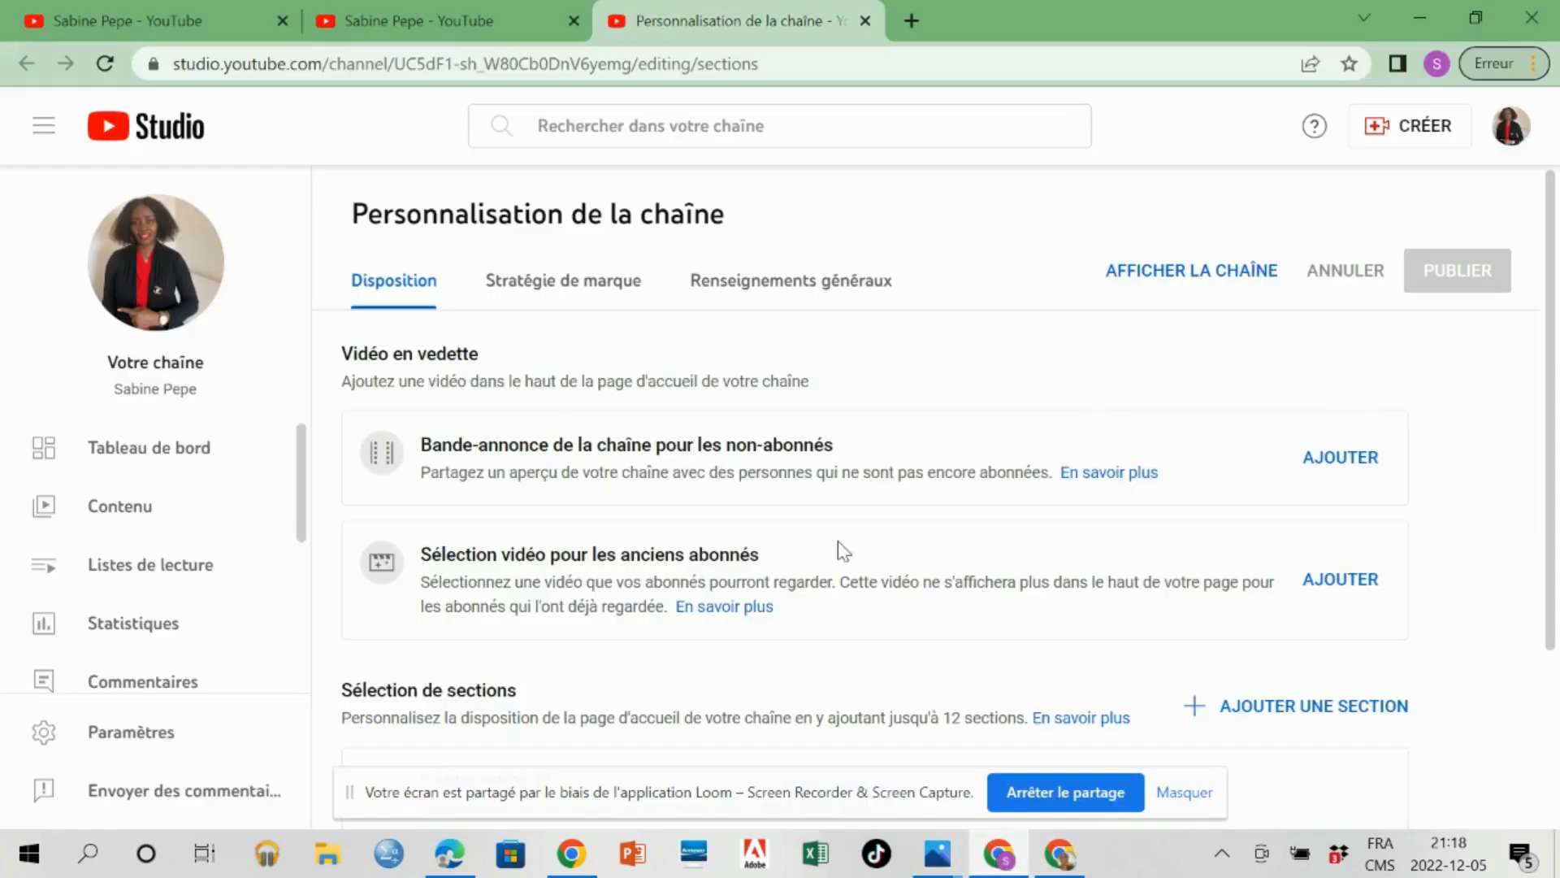
{"action": "left_click", "coordinate": [599, 288]}
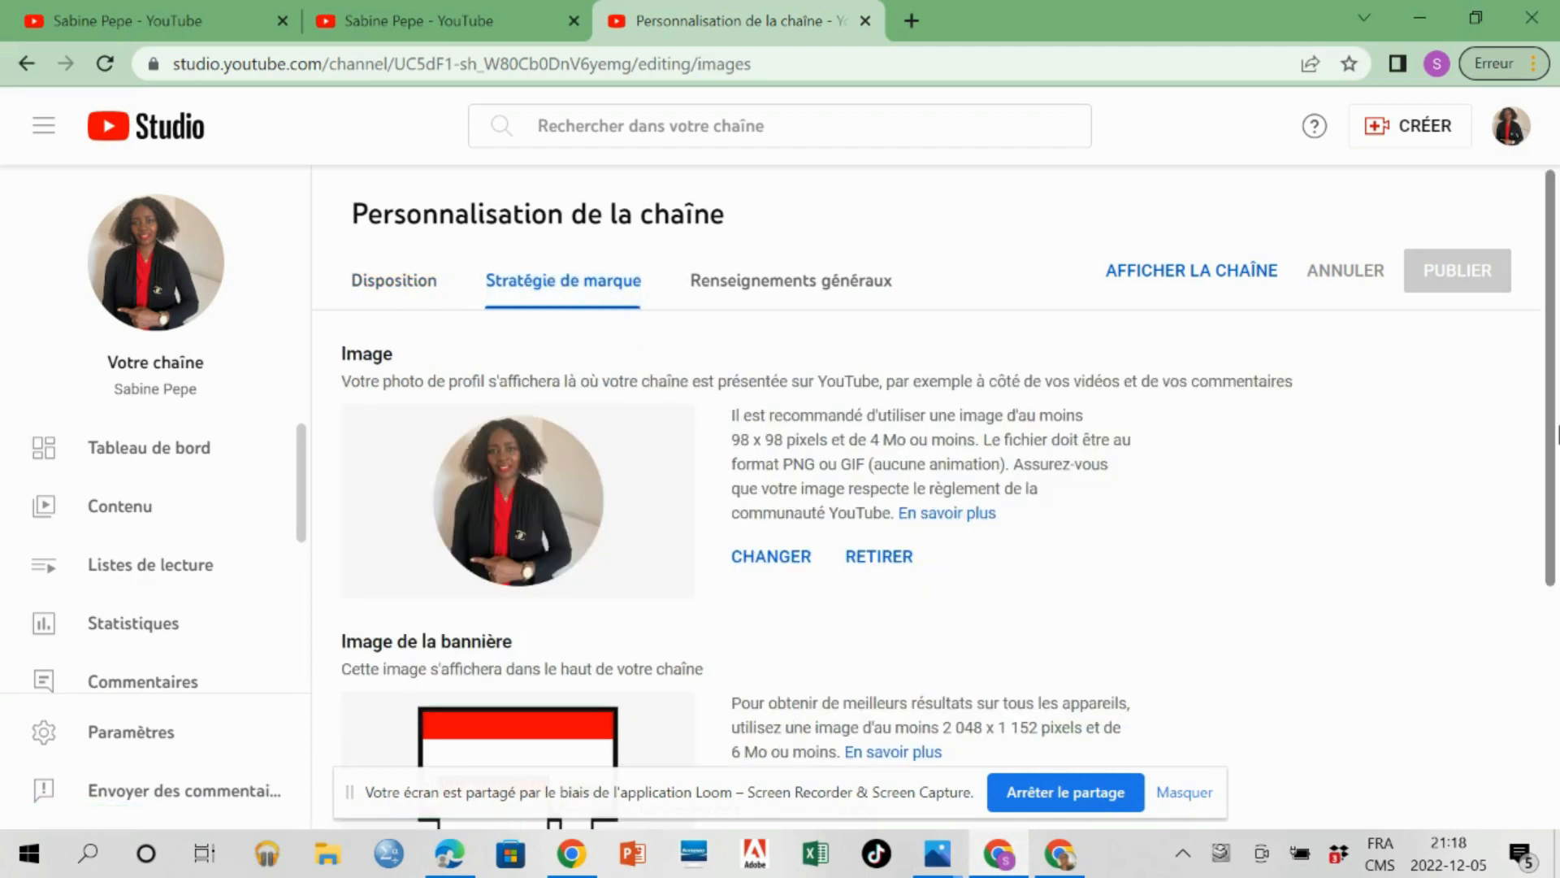
{"action": "left_click_drag", "start_coordinate": [1552, 435], "coordinate": [1552, 586]}
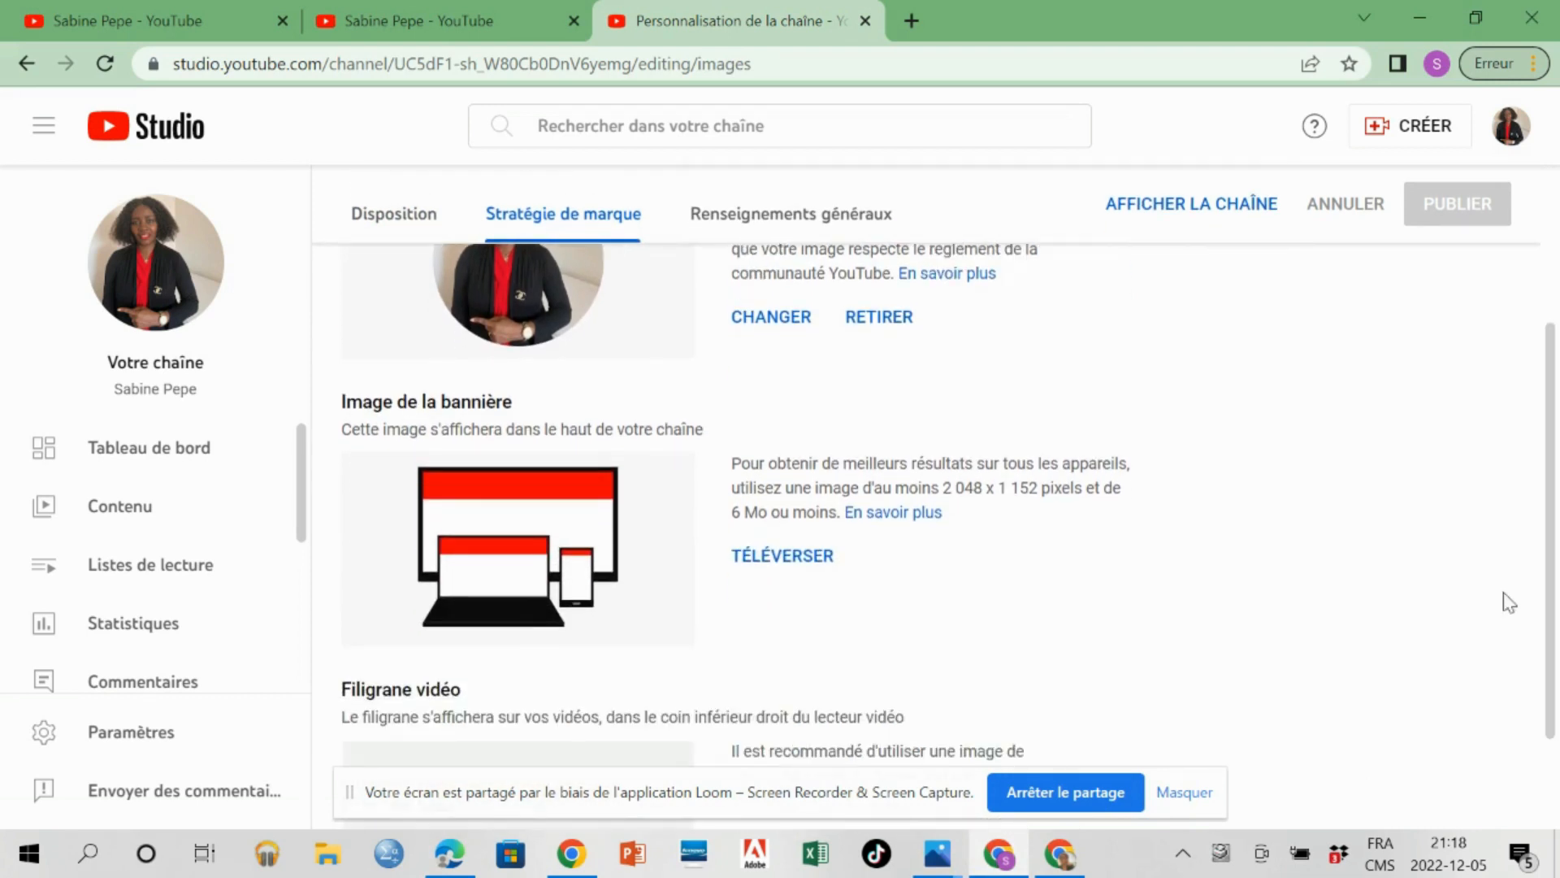
{"action": "left_click", "coordinate": [768, 563]}
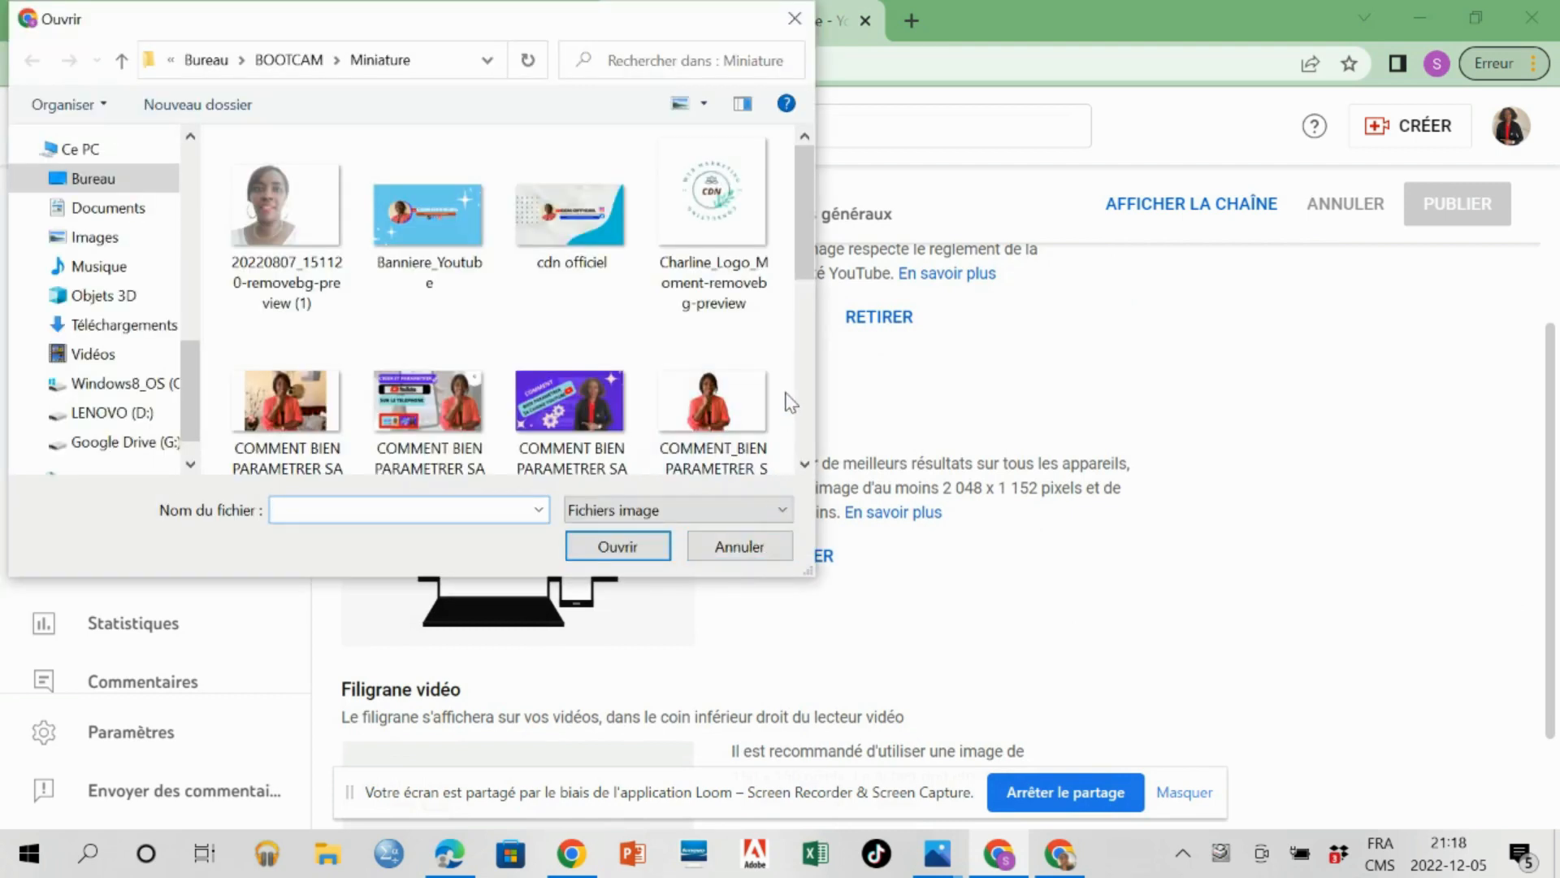
{"action": "left_click", "coordinate": [585, 221]}
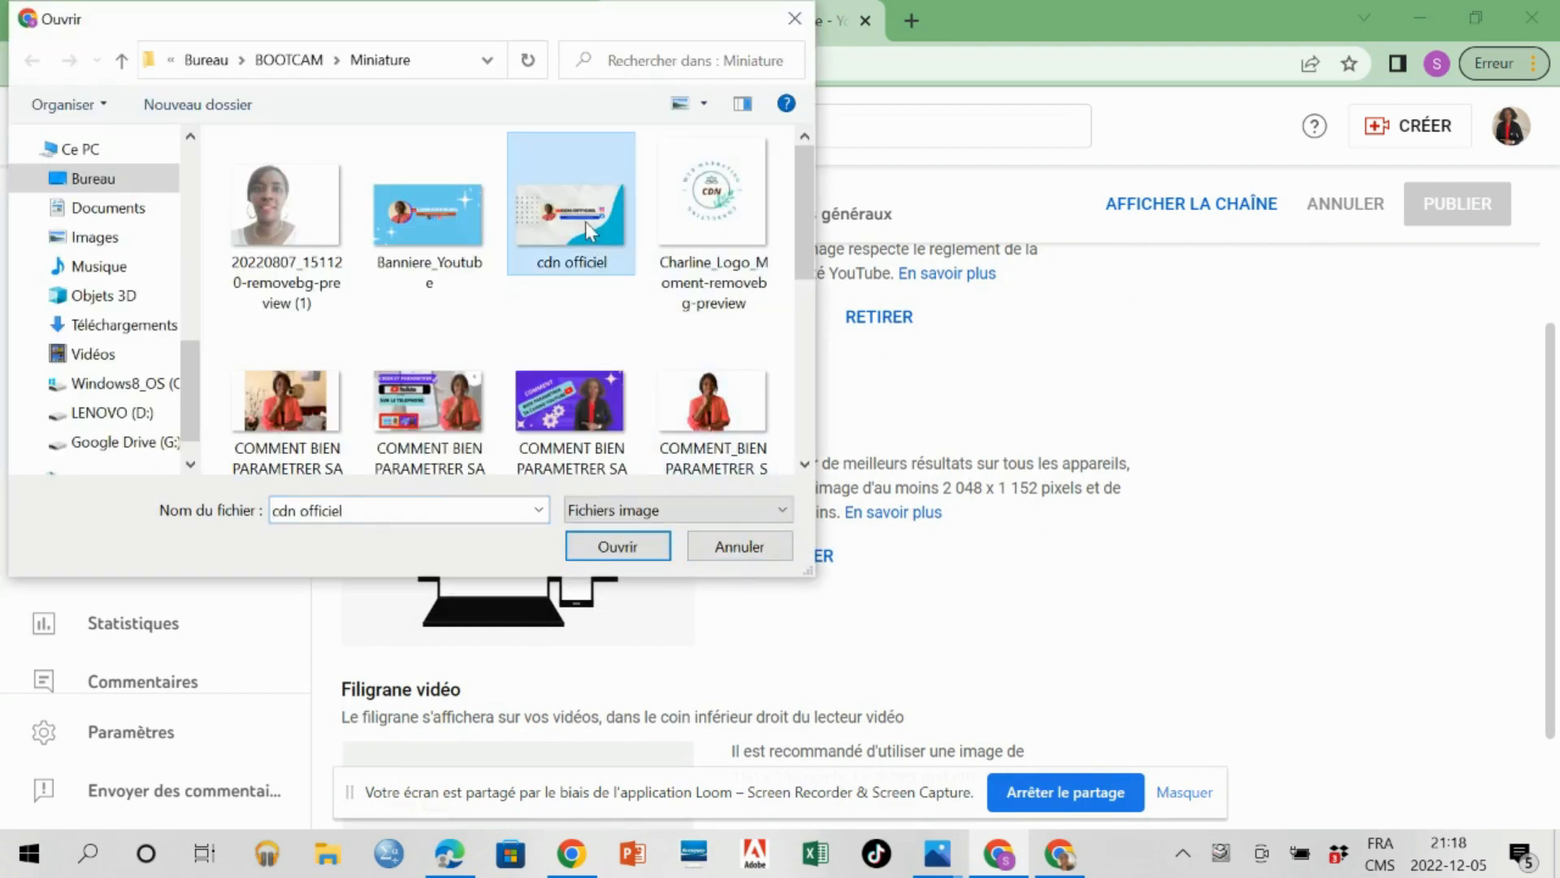
{"action": "left_click", "coordinate": [614, 547]}
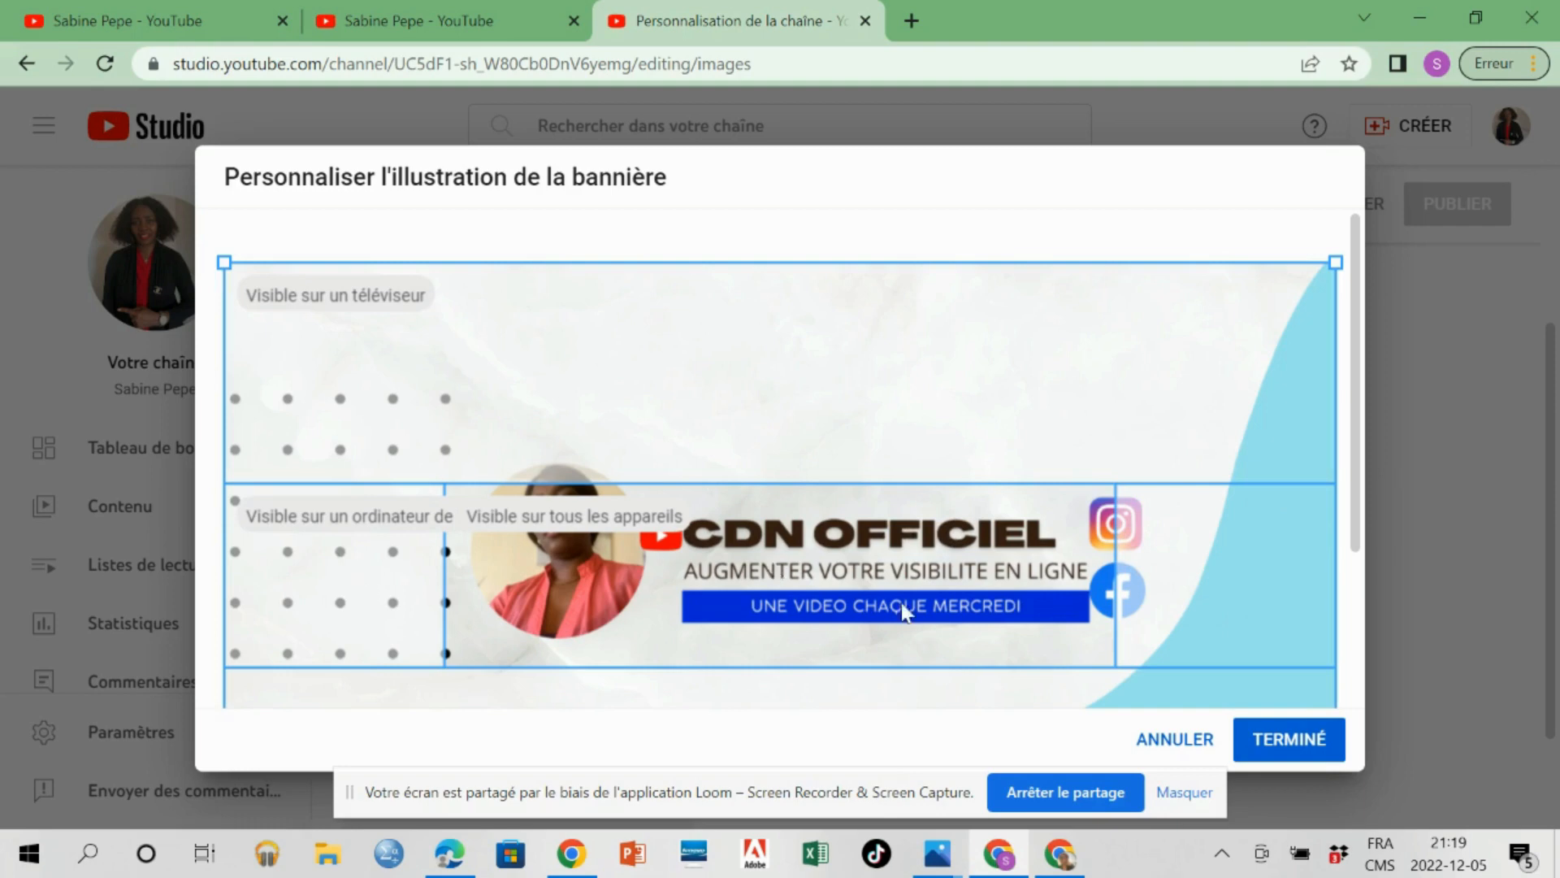
{"action": "left_click", "coordinate": [1181, 741]}
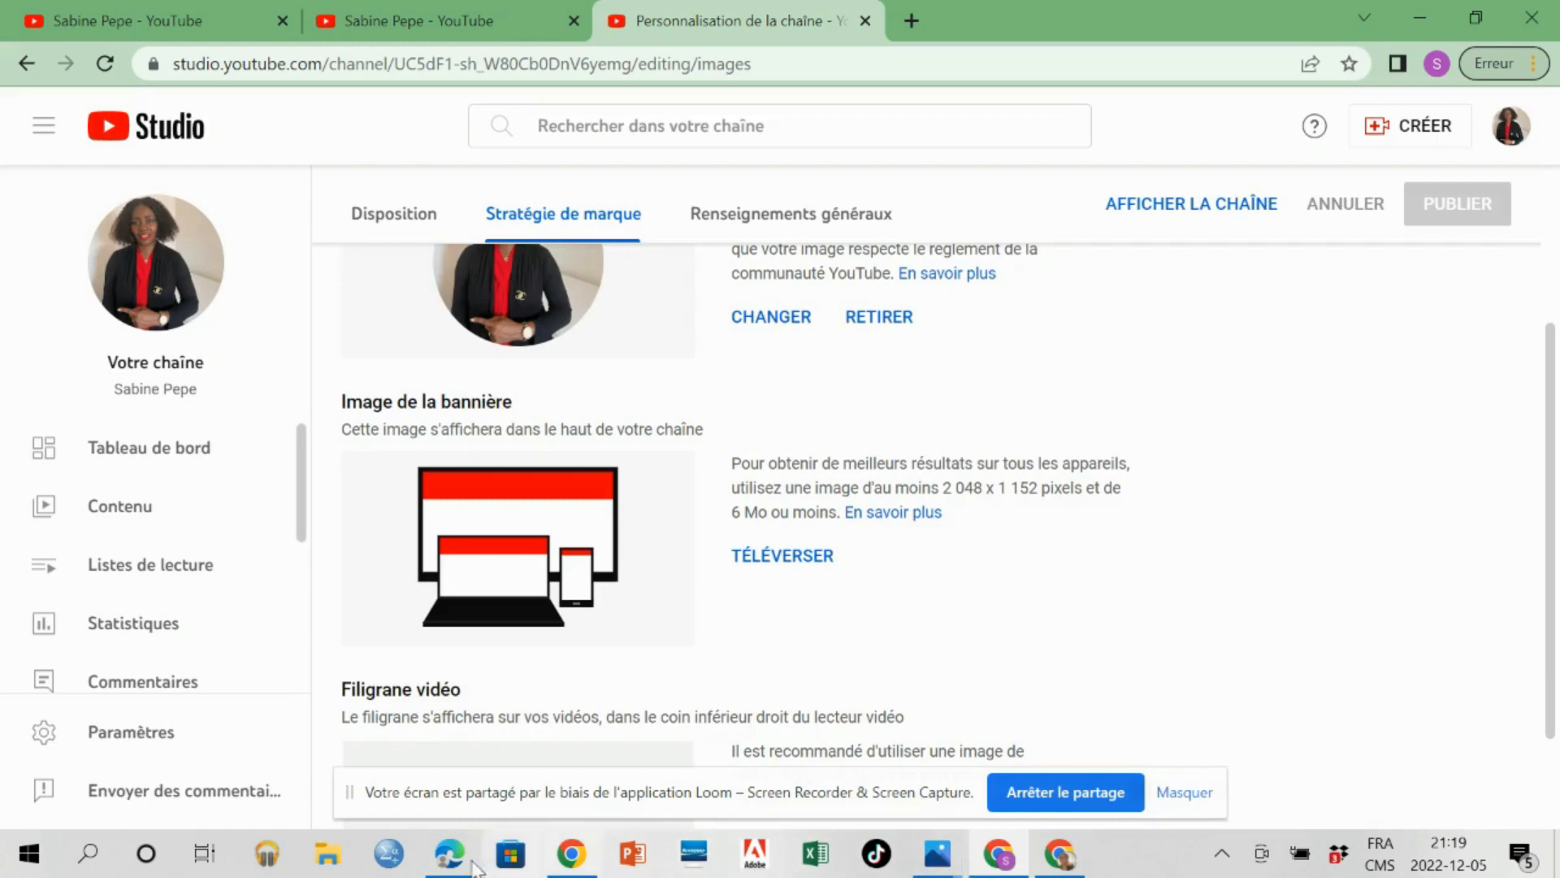
Switch back to Canva and shrink the round portrait photo slightly, keeping it just left of the YouTube logo.
{"action": "left_click", "coordinate": [446, 864]}
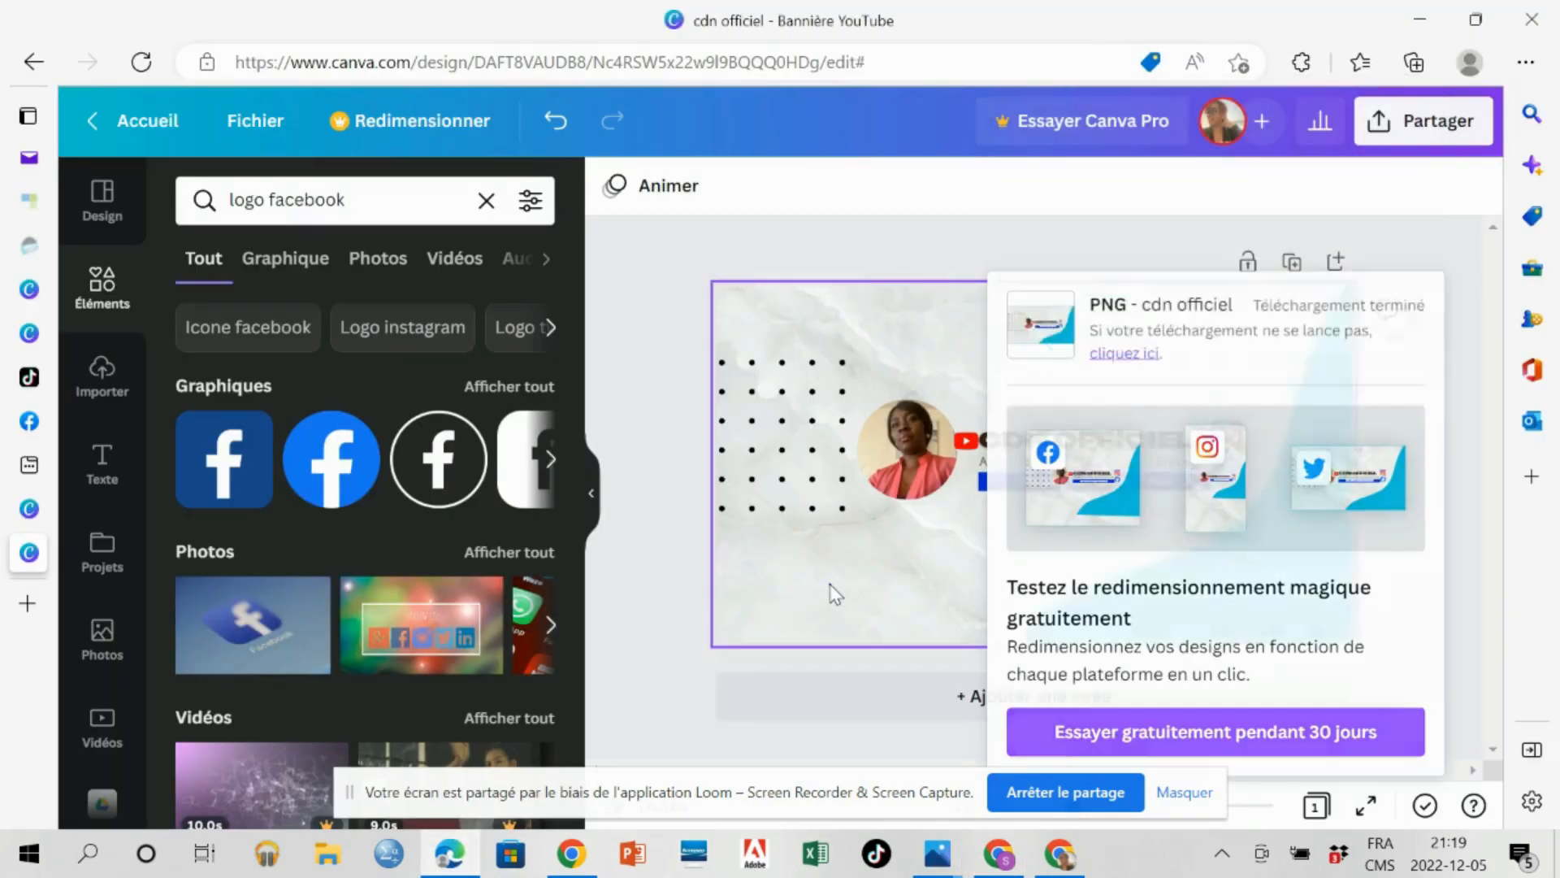
{"action": "left_click", "coordinate": [835, 595]}
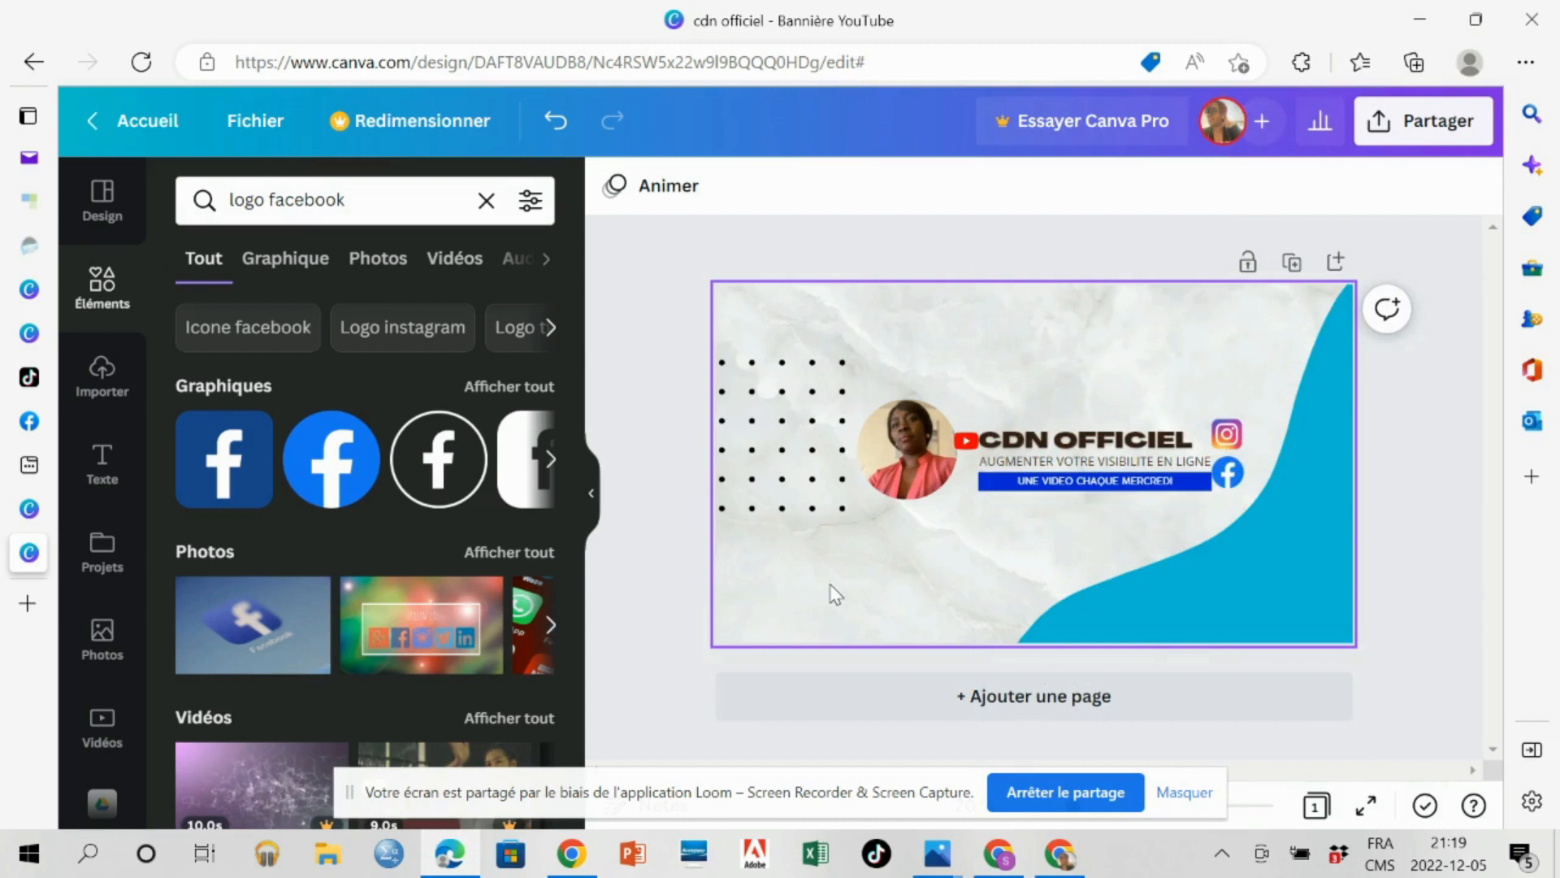
{"action": "left_click", "coordinate": [904, 461]}
{"action": "left_click_drag", "start_coordinate": [903, 462], "coordinate": [907, 476]}
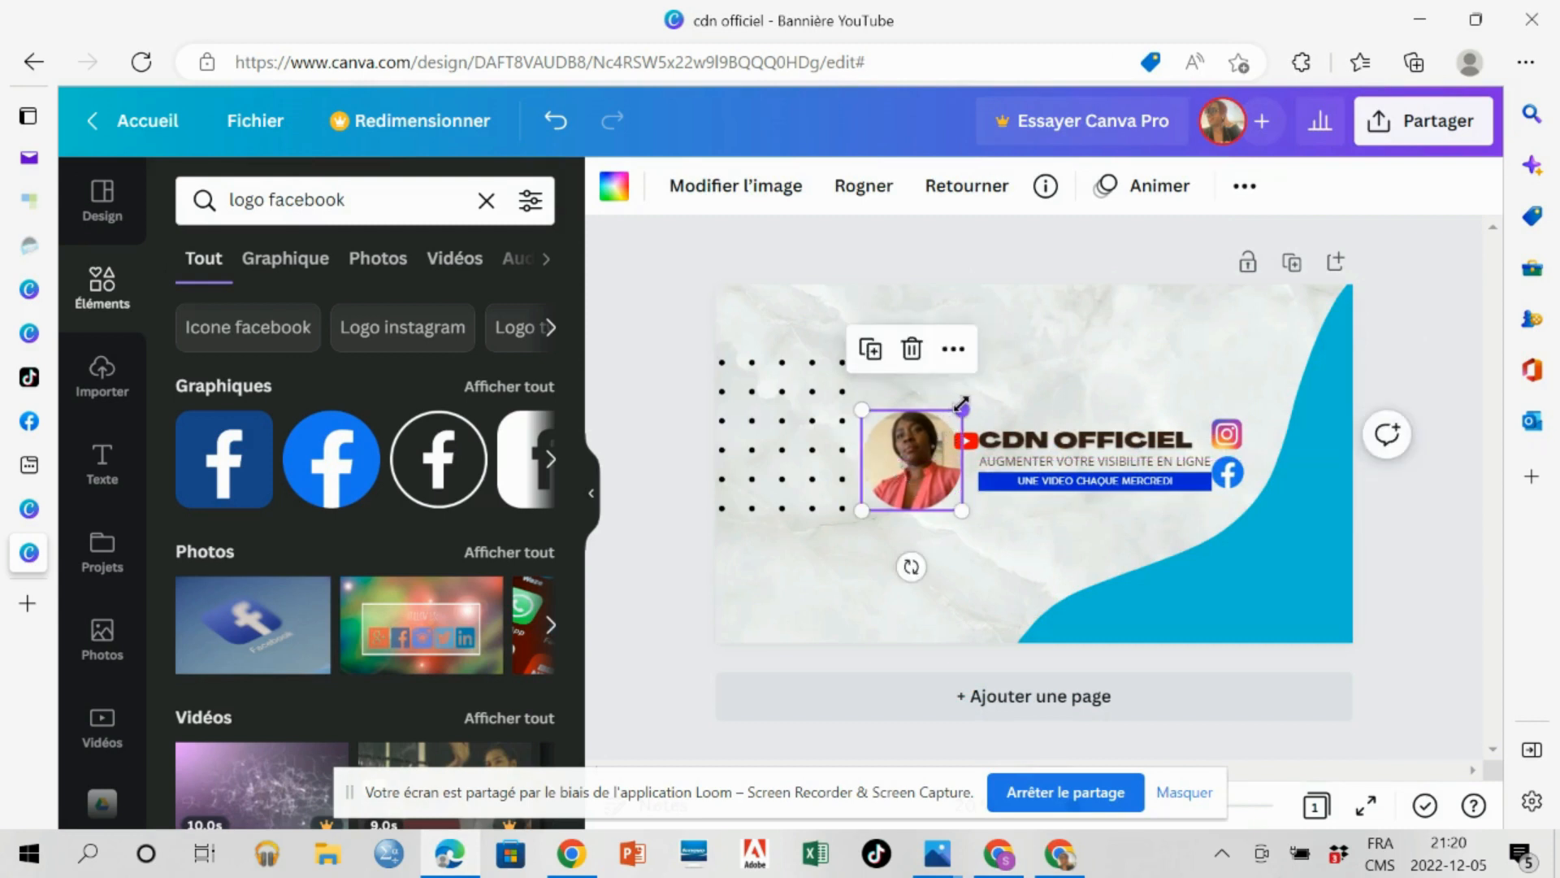
{"action": "left_click_drag", "start_coordinate": [962, 406], "coordinate": [927, 468]}
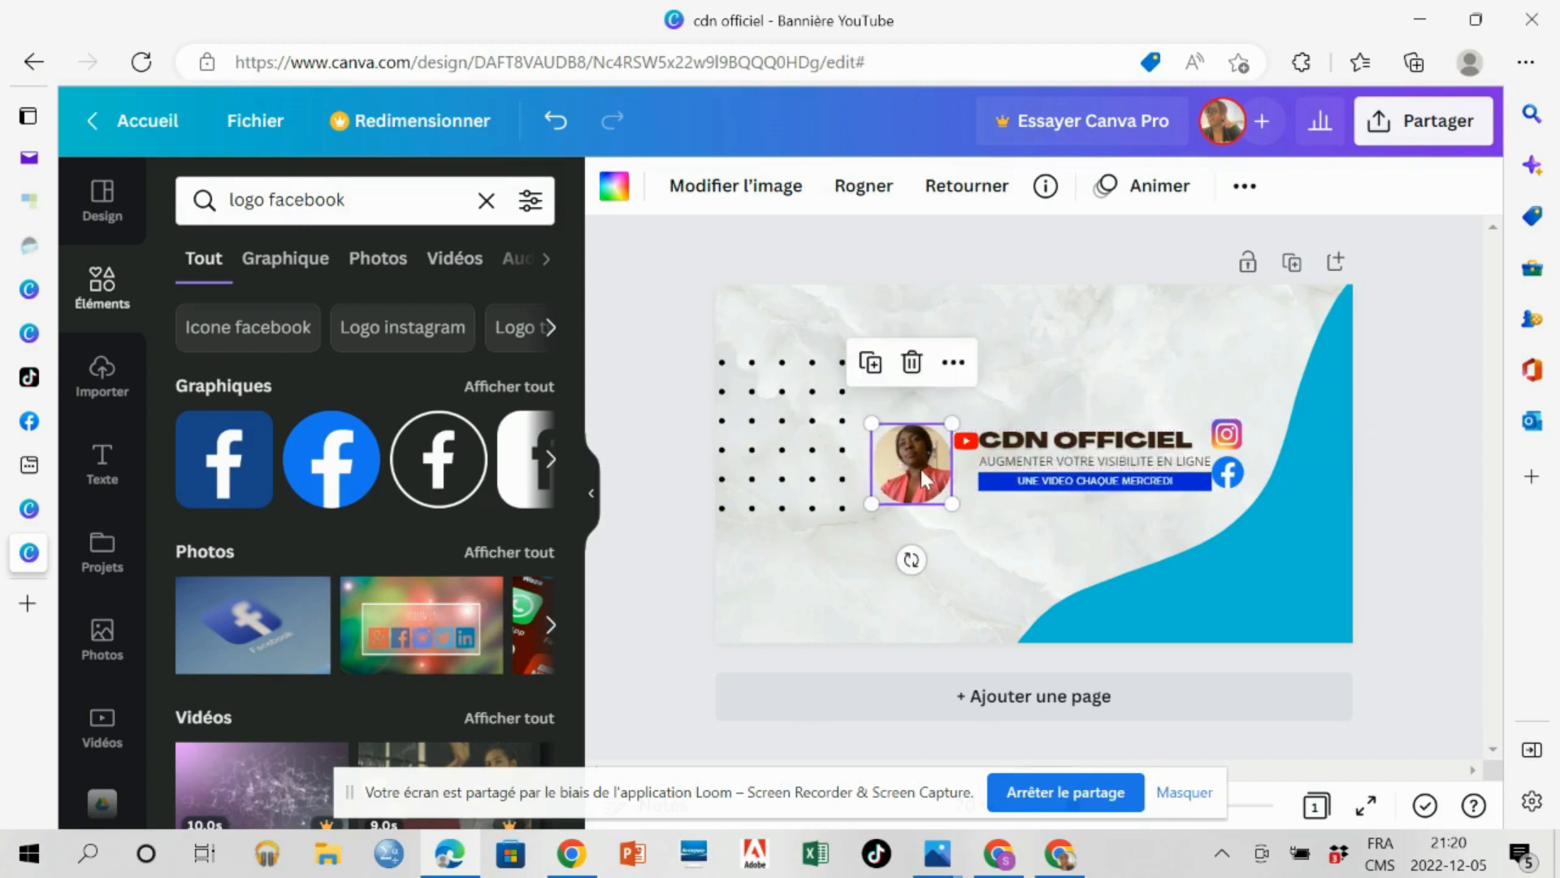
Reduce the font size of the "CDN OFFICIEL" title to 56.
{"action": "left_click", "coordinate": [1035, 437]}
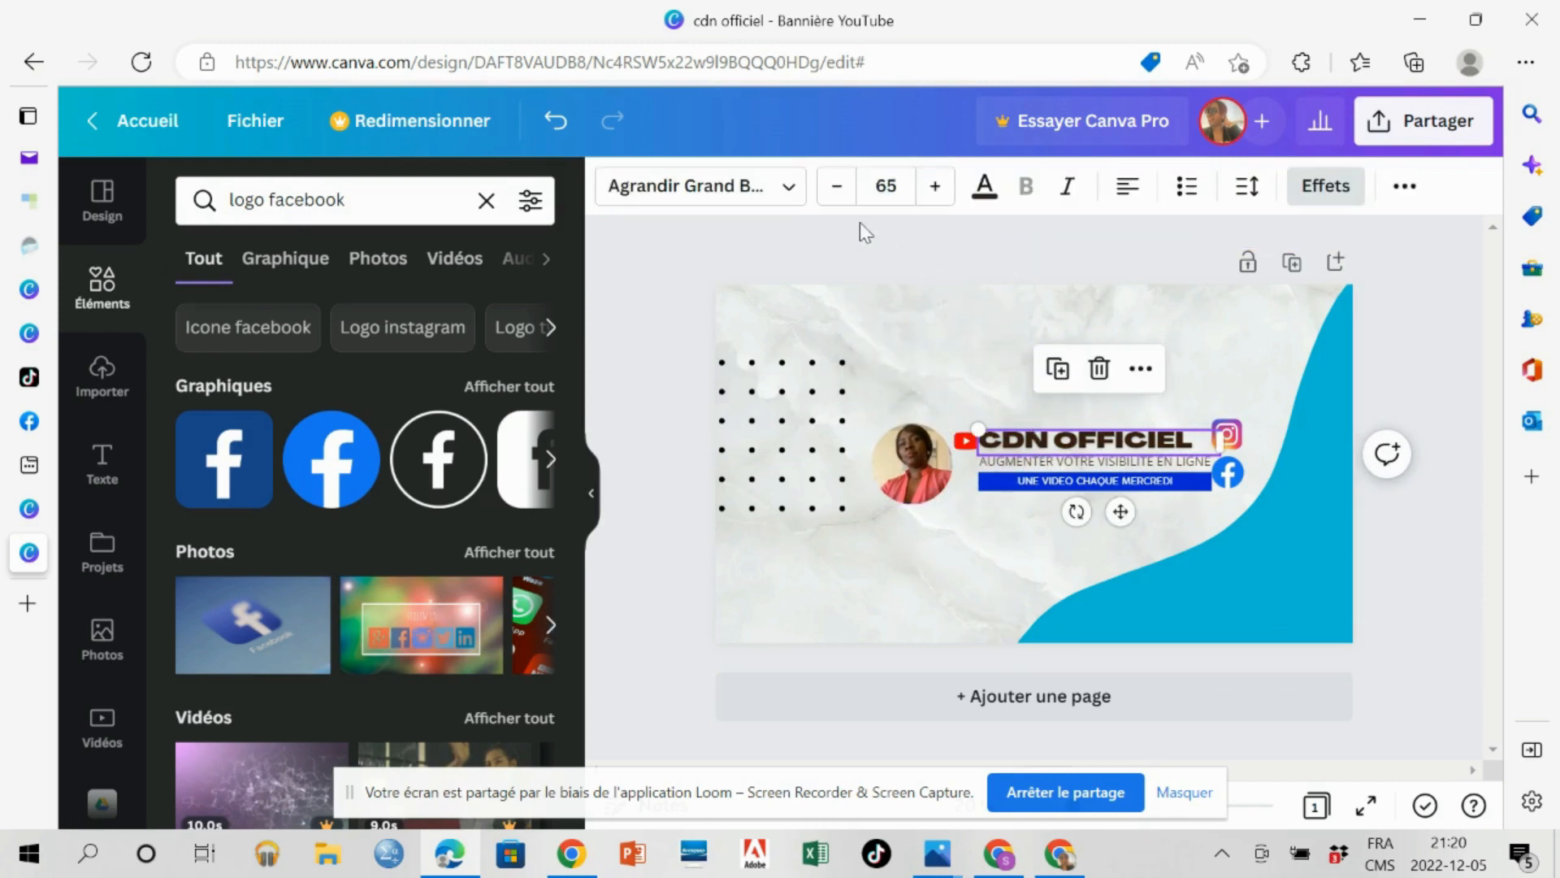
{"action": "left_click", "coordinate": [837, 192]}
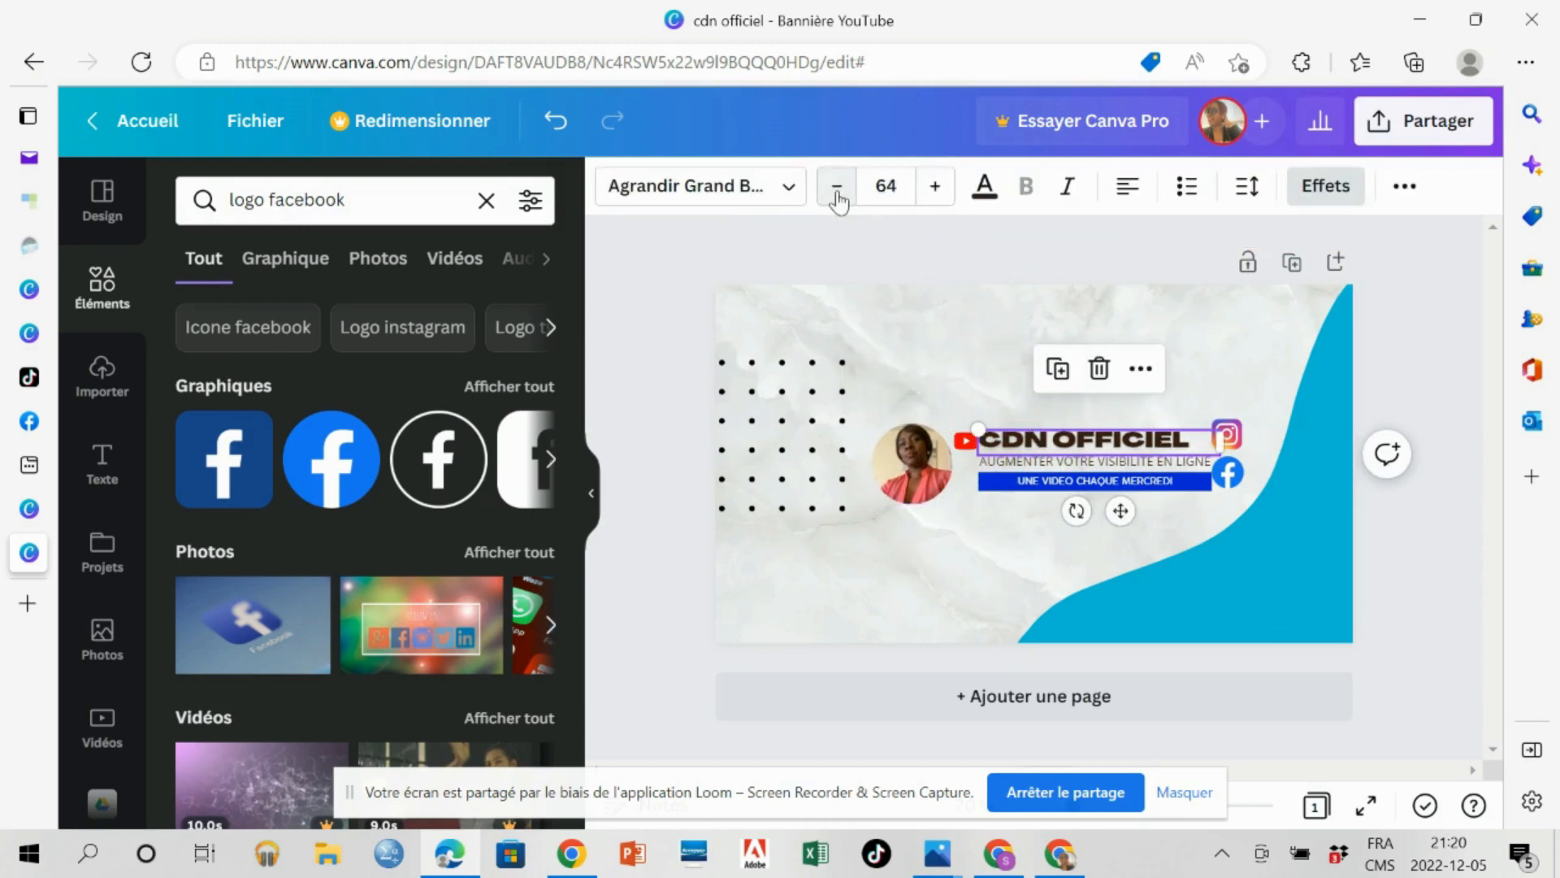
{"action": "left_click", "coordinate": [837, 195]}
{"action": "left_click", "coordinate": [837, 195]}
{"action": "left_click", "coordinate": [837, 195]}
{"action": "left_click", "coordinate": [837, 195]}
{"action": "left_click", "coordinate": [837, 195]}
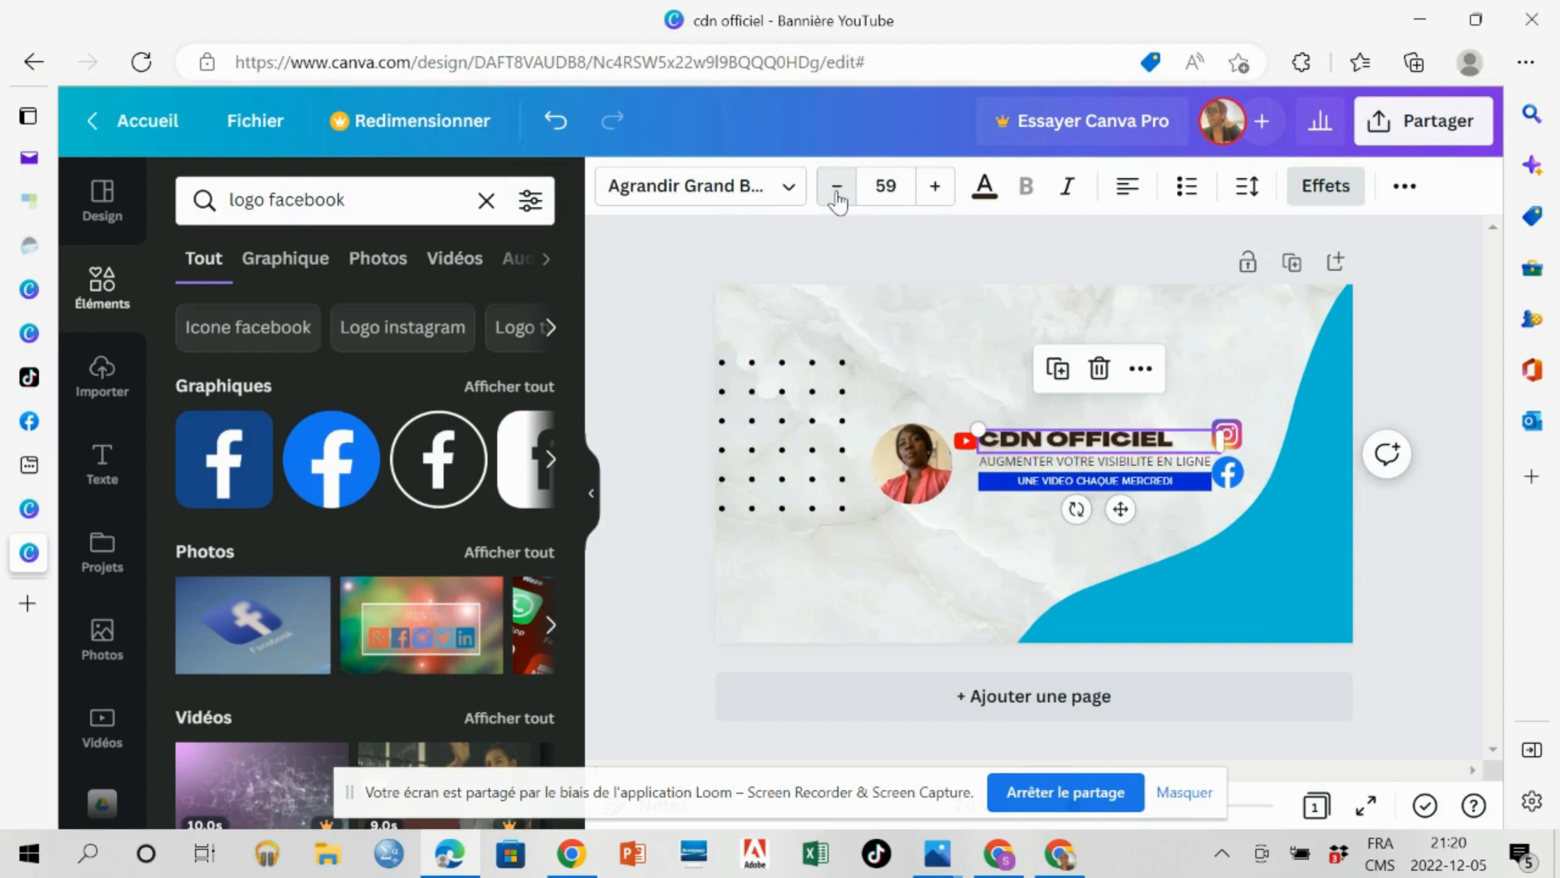
{"action": "left_click", "coordinate": [837, 195]}
{"action": "left_click", "coordinate": [837, 195]}
{"action": "left_click", "coordinate": [837, 195]}
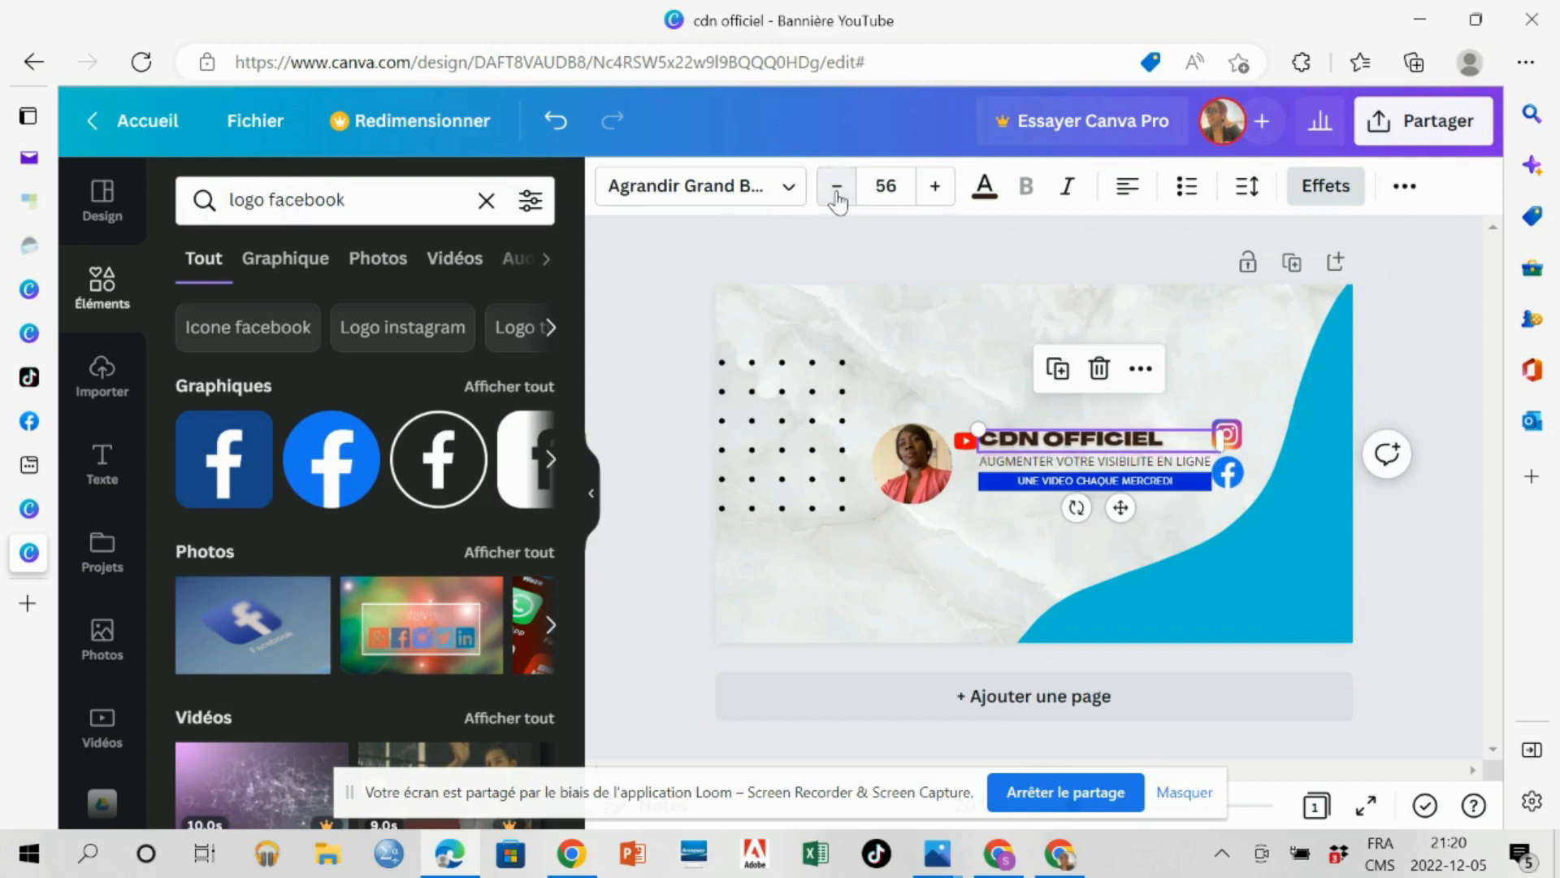
Reduce the "AUGMENTER VOTRE VISIBILITE EN LIGNE" slogan to font size 31 and shift it slightly left beneath the title.
{"action": "left_click", "coordinate": [1045, 457]}
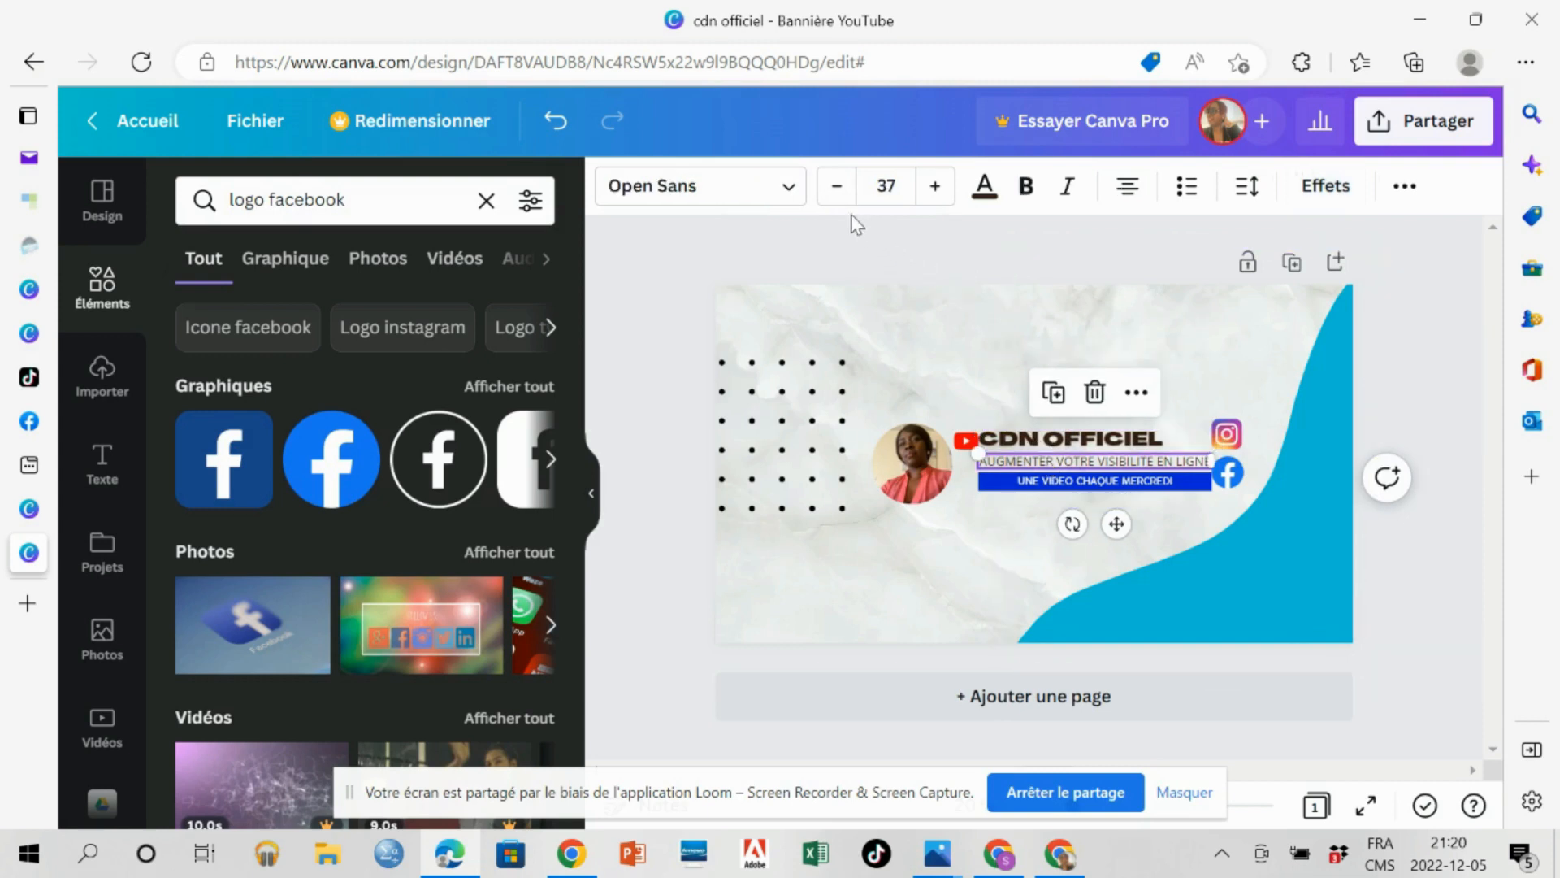
{"action": "left_click", "coordinate": [837, 195]}
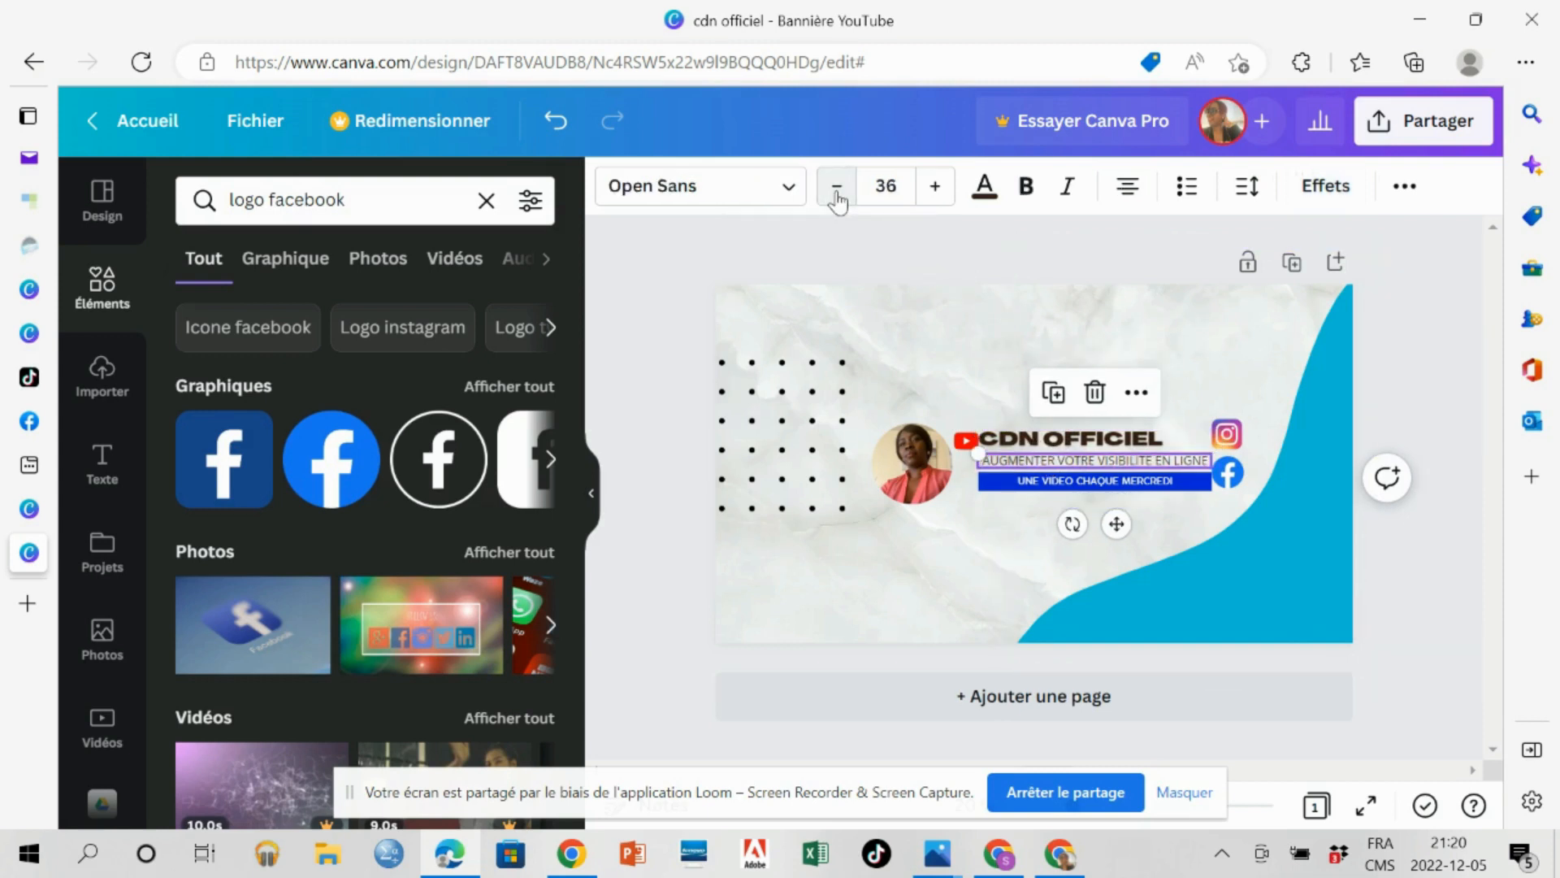
{"action": "left_click", "coordinate": [836, 195]}
{"action": "left_click", "coordinate": [837, 195]}
{"action": "left_click", "coordinate": [836, 195]}
{"action": "left_click", "coordinate": [837, 195]}
{"action": "left_click", "coordinate": [837, 195]}
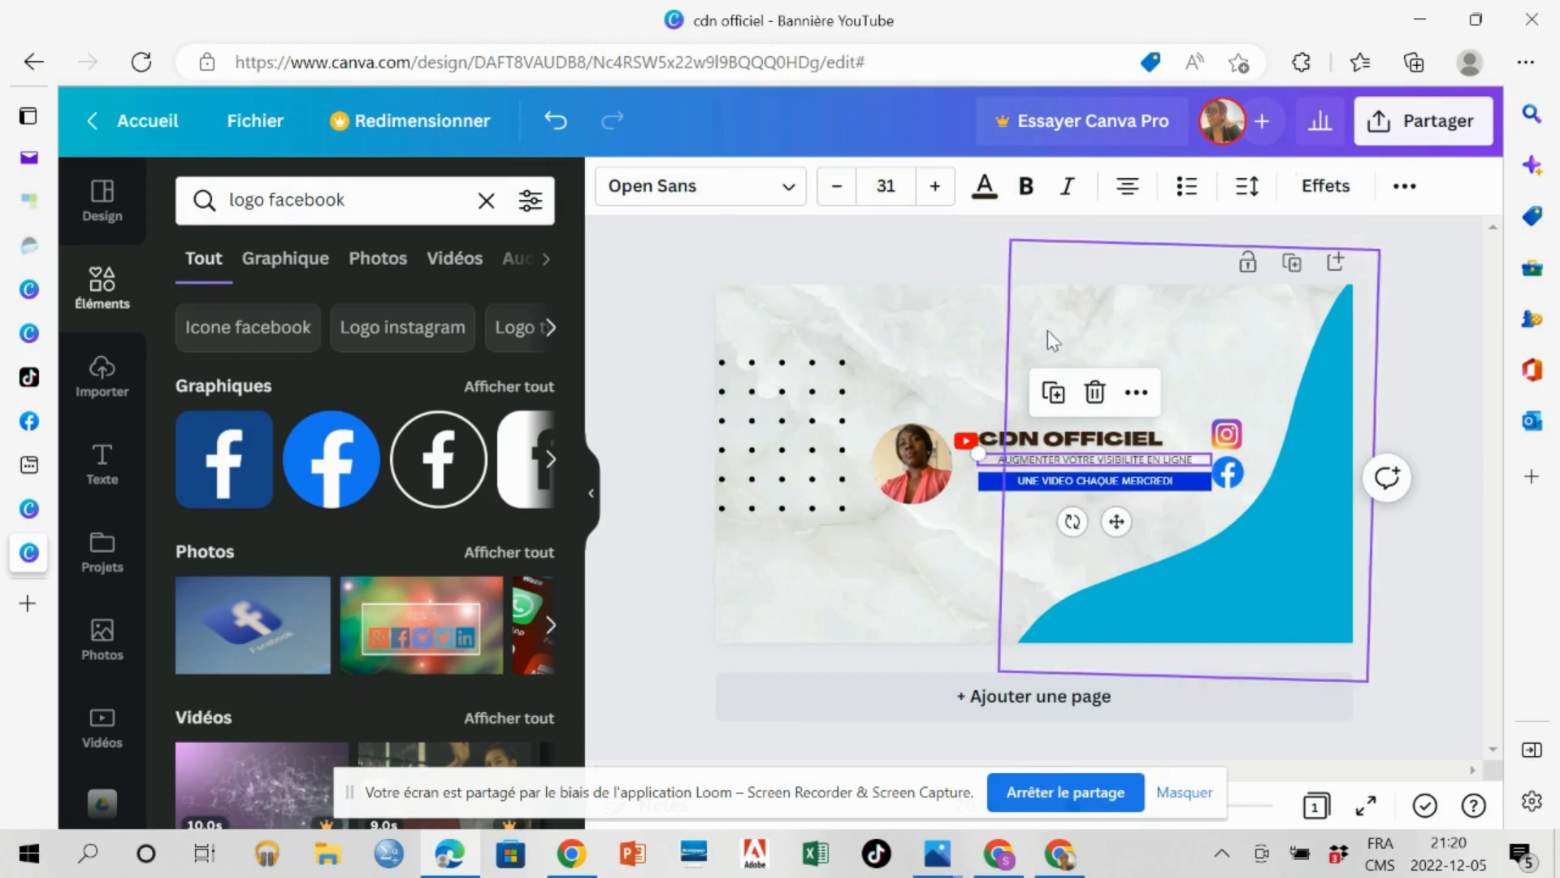
{"action": "left_click_drag", "start_coordinate": [1042, 461], "coordinate": [1032, 460]}
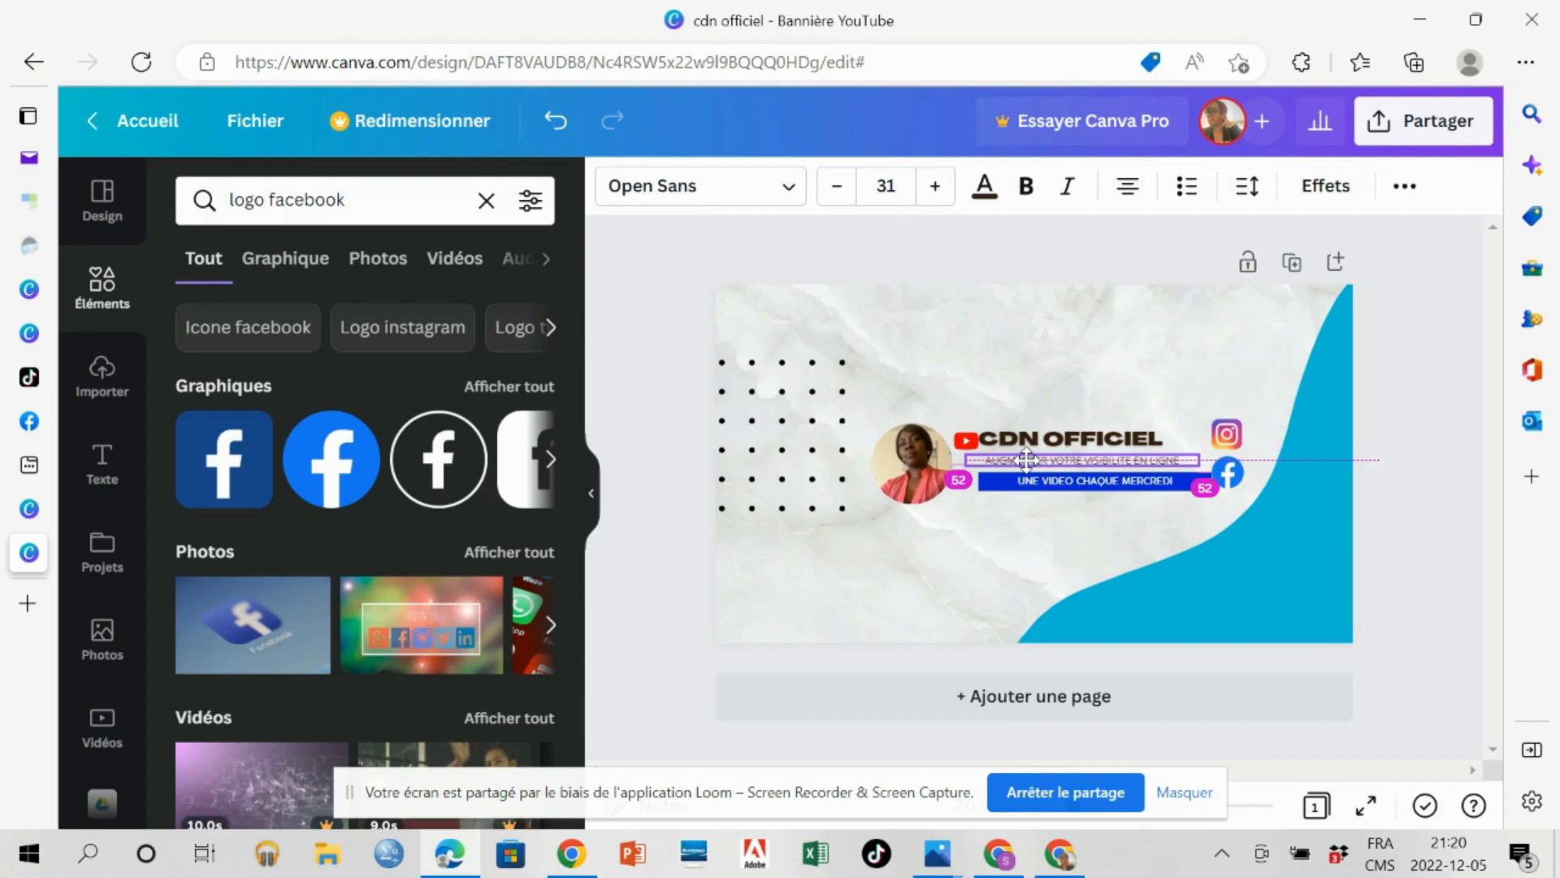
{"action": "left_click_drag", "start_coordinate": [1027, 460], "coordinate": [1028, 461]}
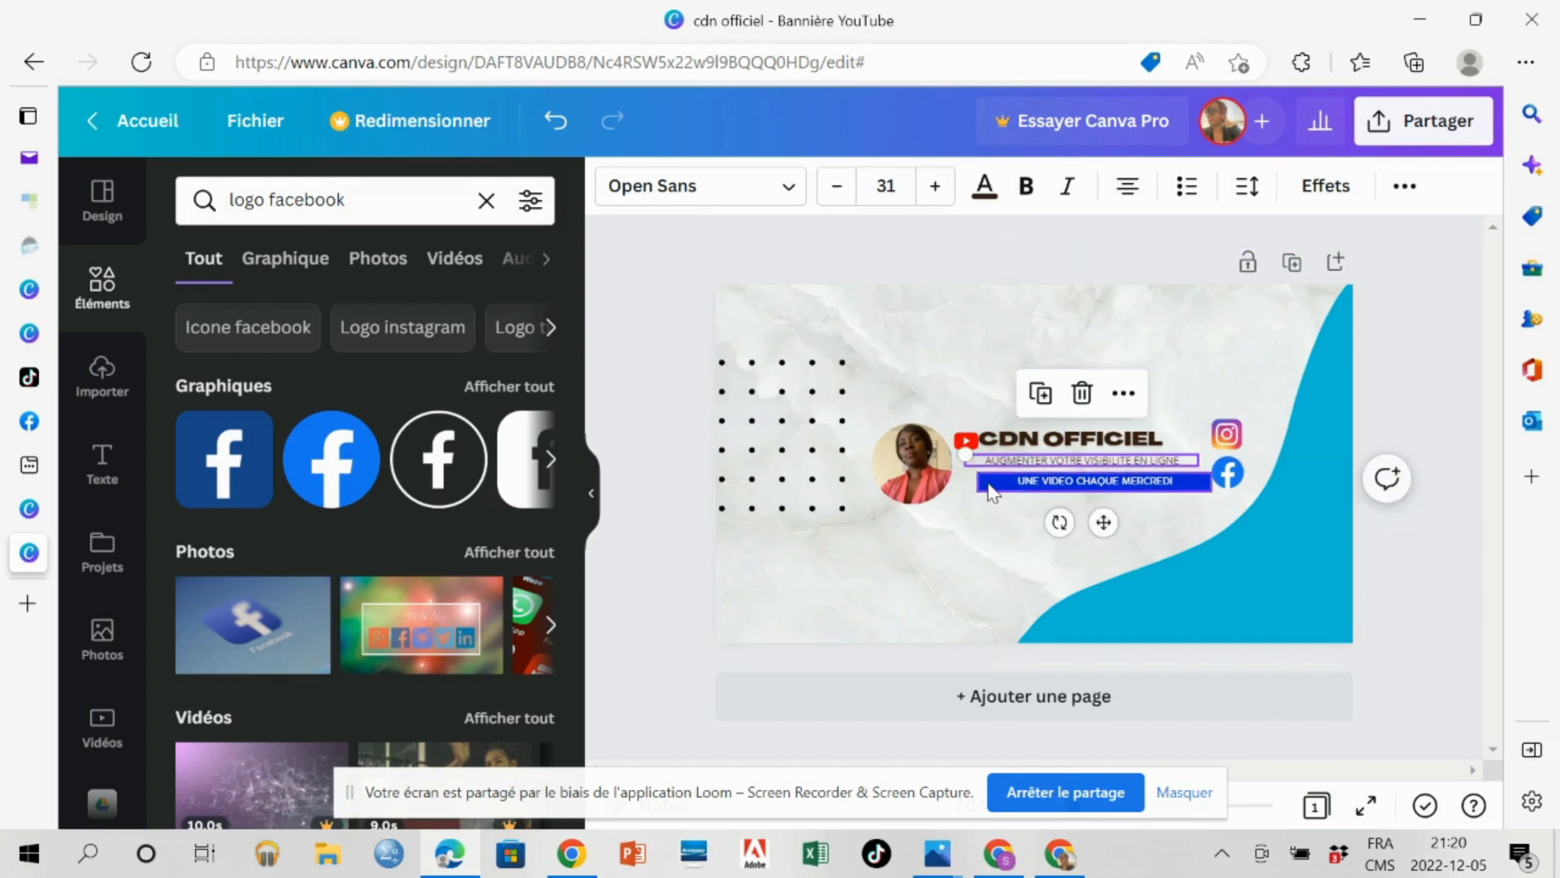
Set the "UNE VIDEO CHAQUE MERCREDI" tagline to font size 25, narrow its blue bar, and trim the slogan's text box to the same right edge.
{"action": "left_click", "coordinate": [990, 485]}
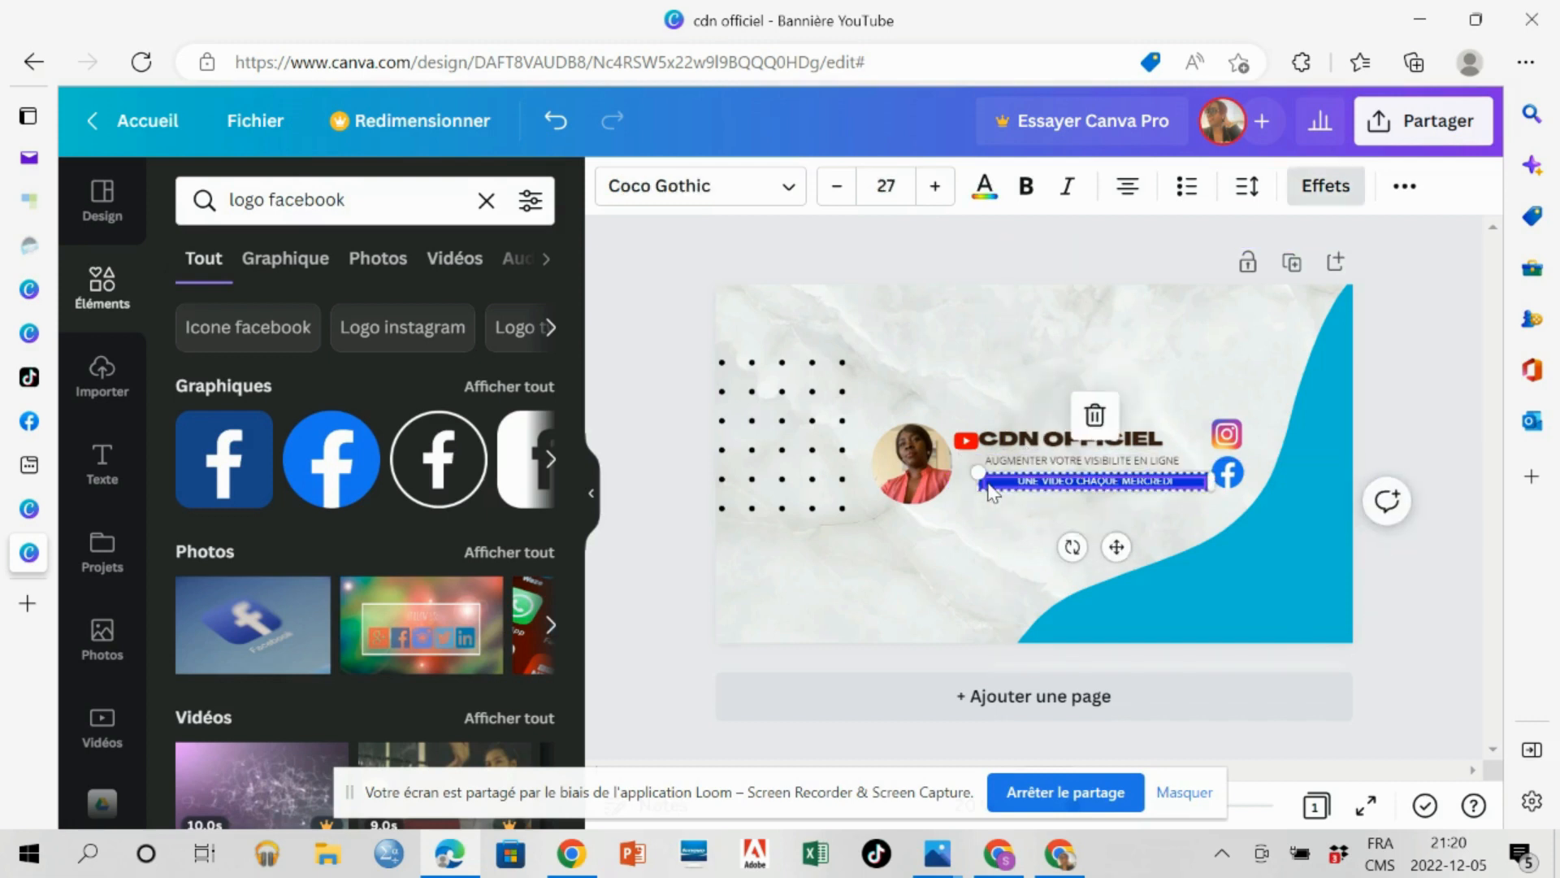
{"action": "left_click", "coordinate": [837, 189]}
{"action": "left_click", "coordinate": [837, 188]}
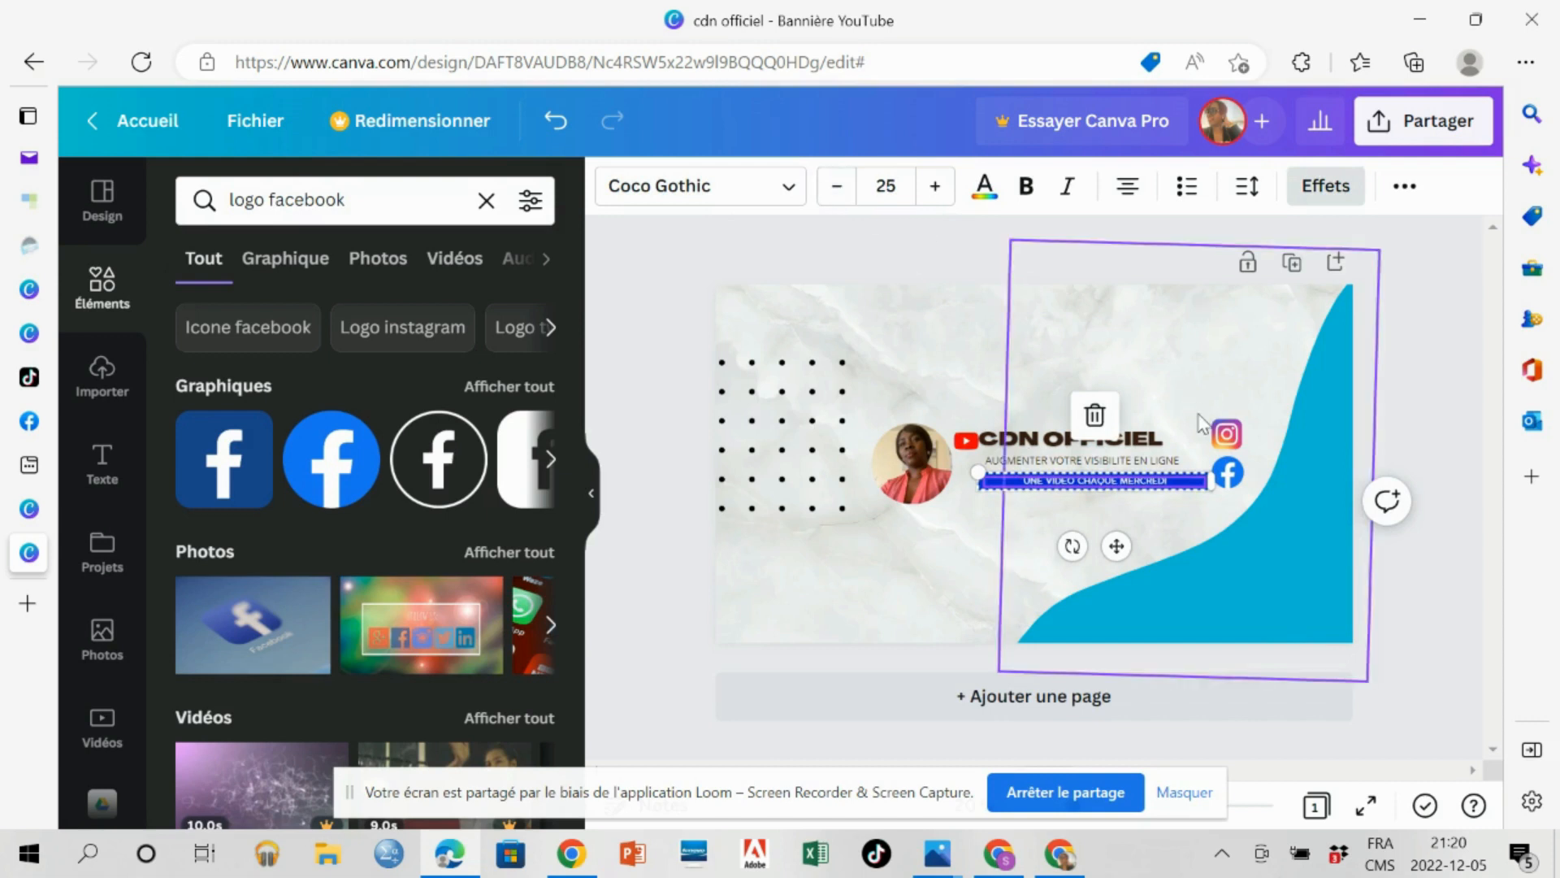
{"action": "left_click_drag", "start_coordinate": [1211, 481], "coordinate": [1192, 482]}
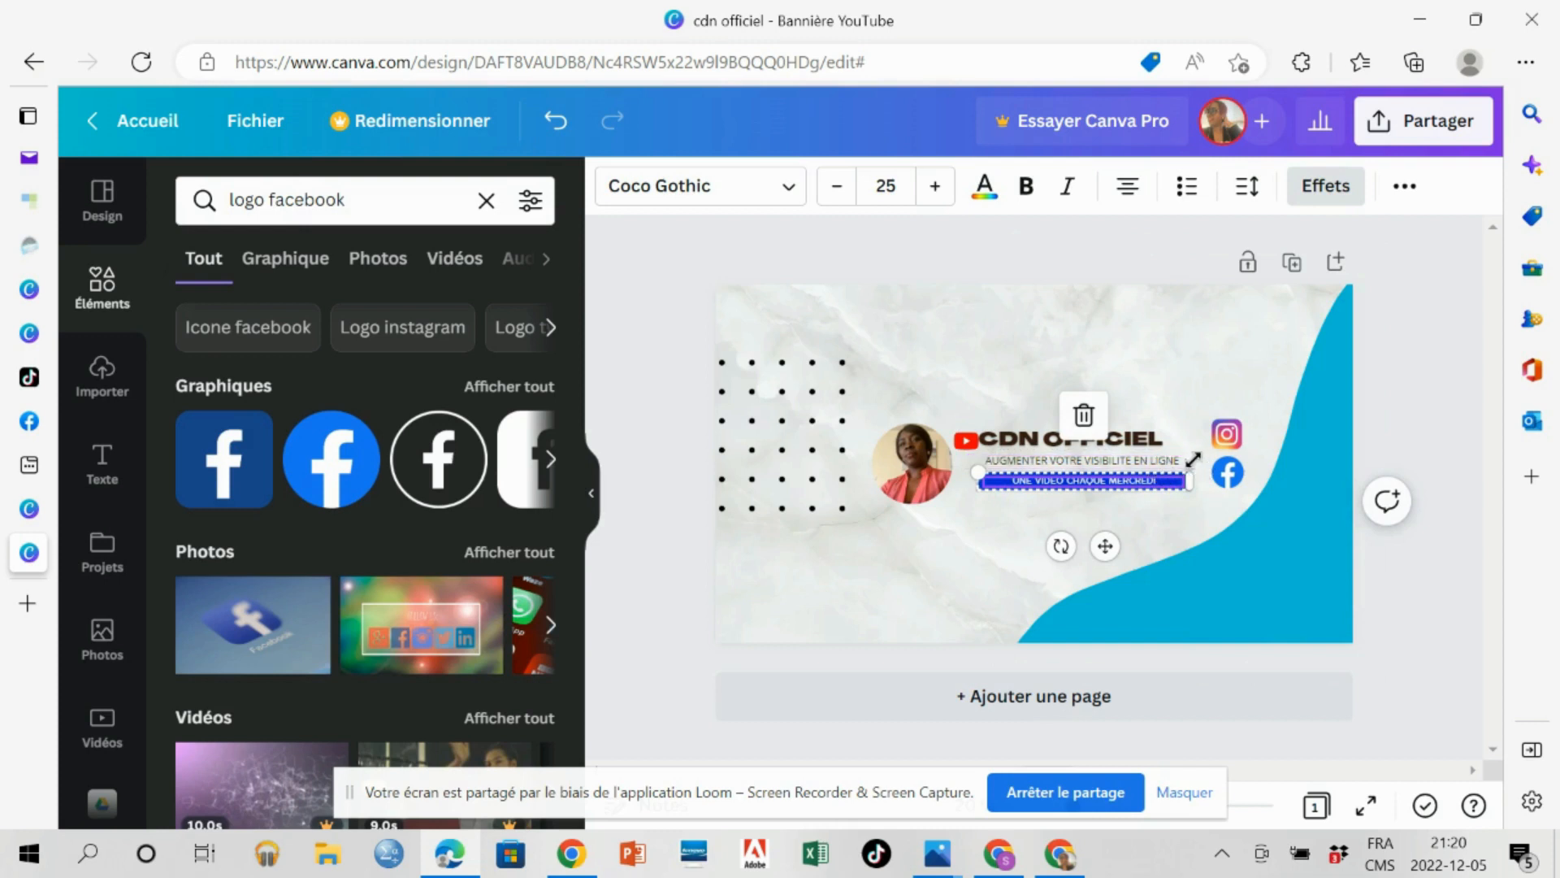
{"action": "left_click", "coordinate": [1196, 468]}
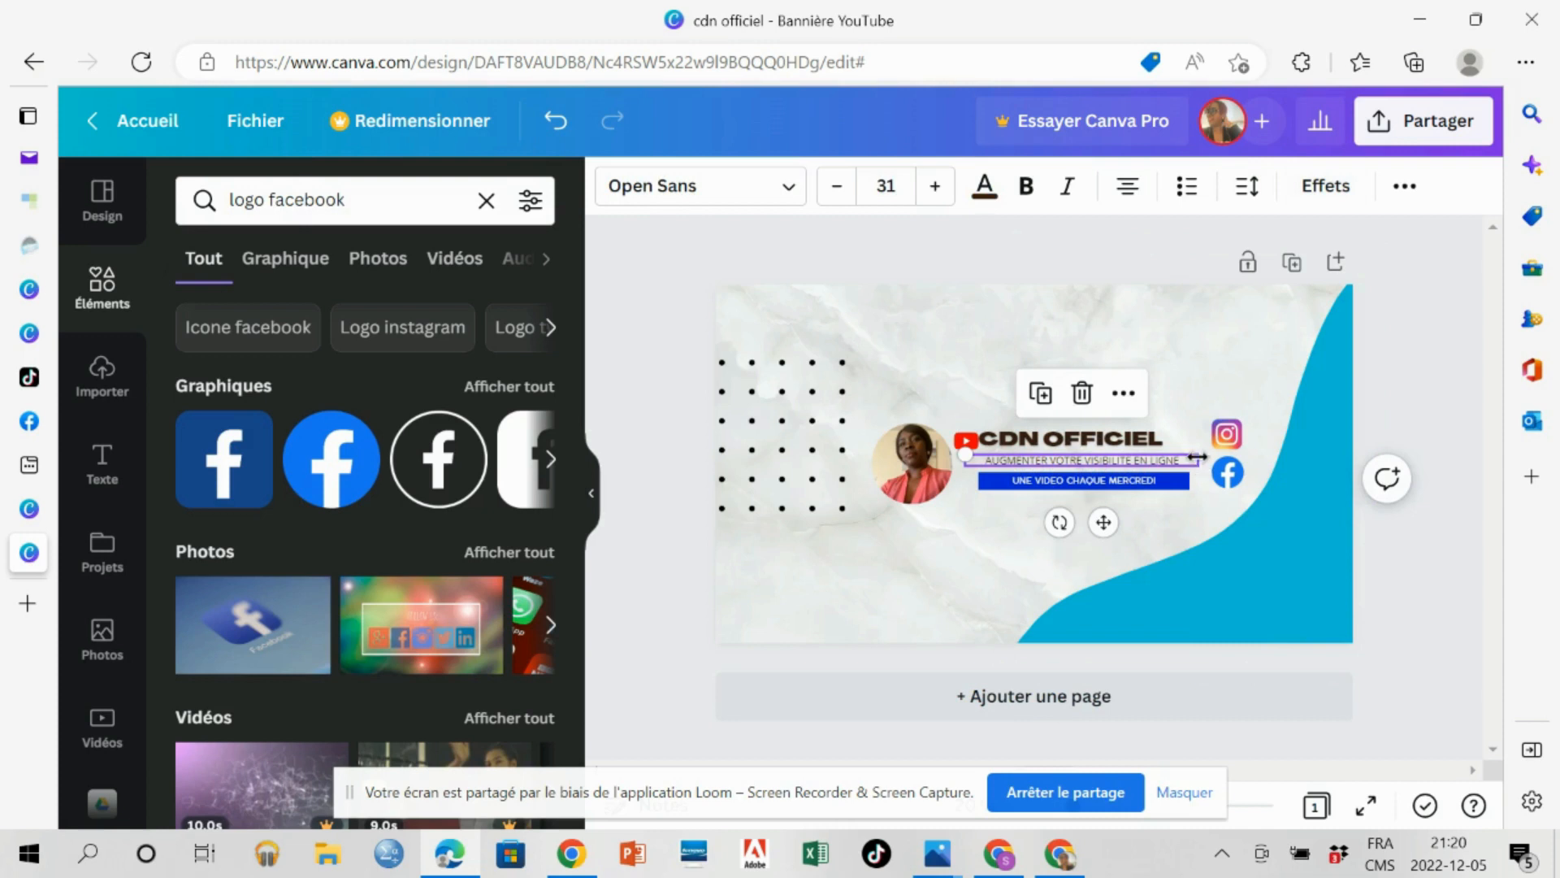
{"action": "left_click_drag", "start_coordinate": [1196, 458], "coordinate": [1190, 459]}
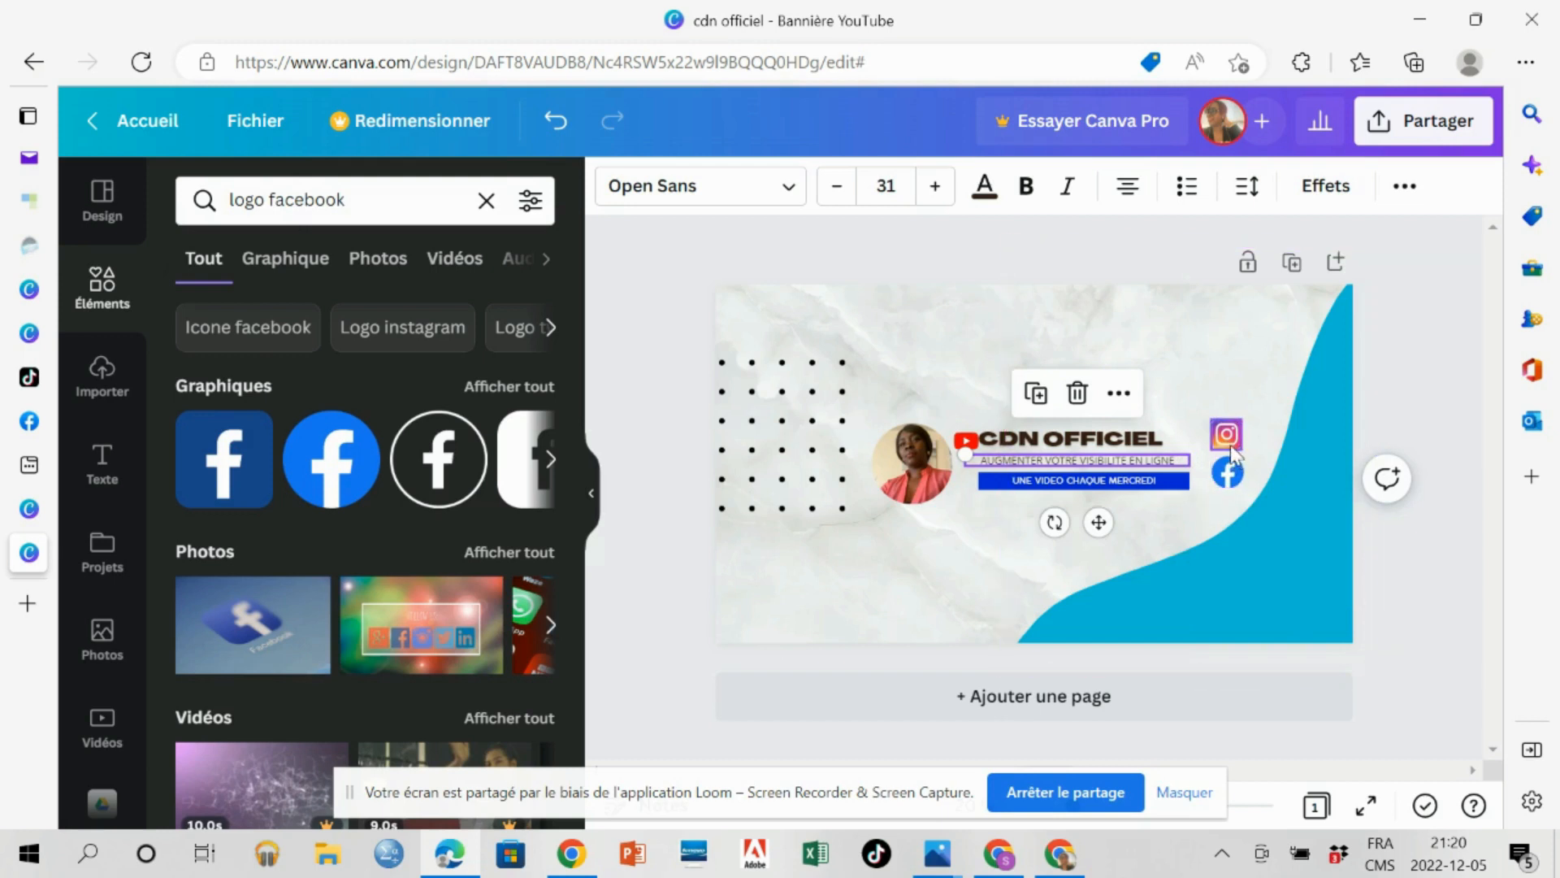
Move the Instagram and Facebook logos left, stacked close against the right end of the shortened text lines.
{"action": "left_click_drag", "start_coordinate": [1230, 439], "coordinate": [1208, 481]}
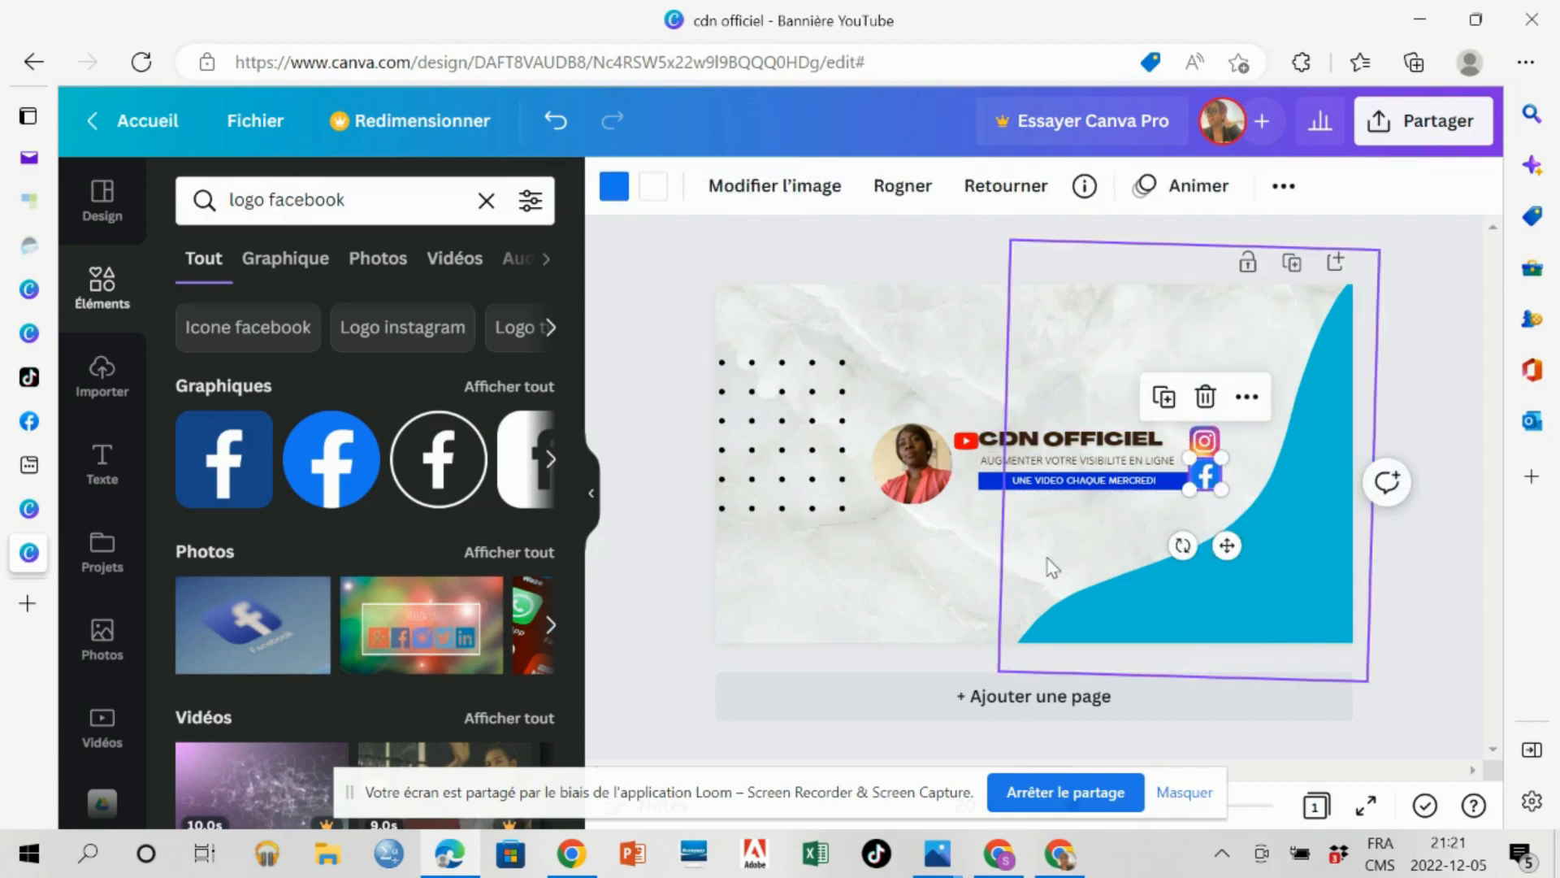
{"action": "left_click", "coordinate": [945, 583]}
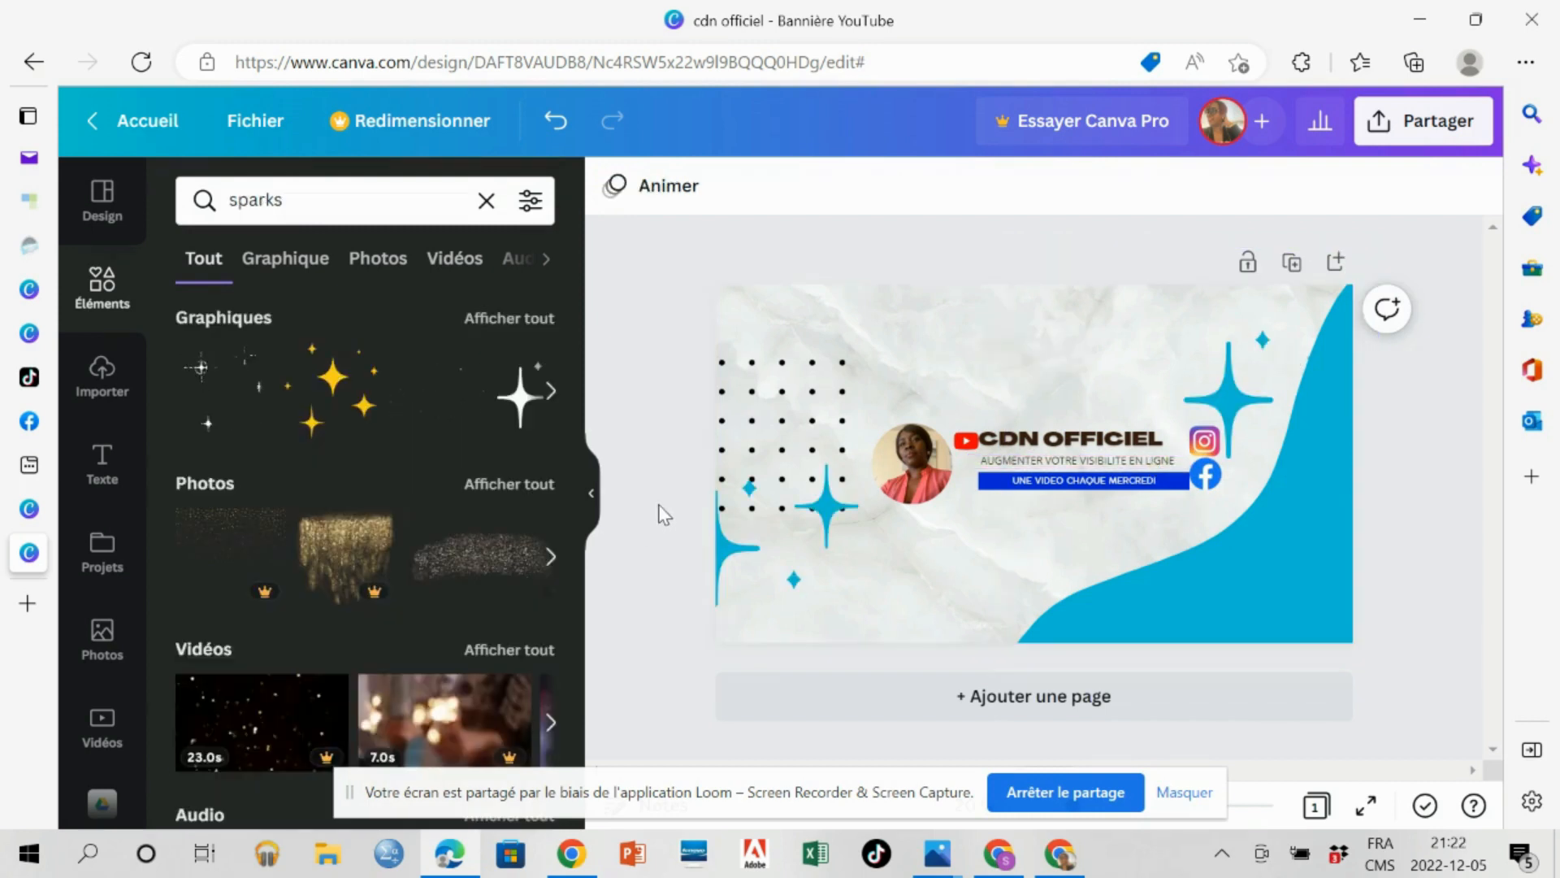
Download the adjusted banner design as a PNG file.
{"action": "left_click", "coordinate": [1423, 124]}
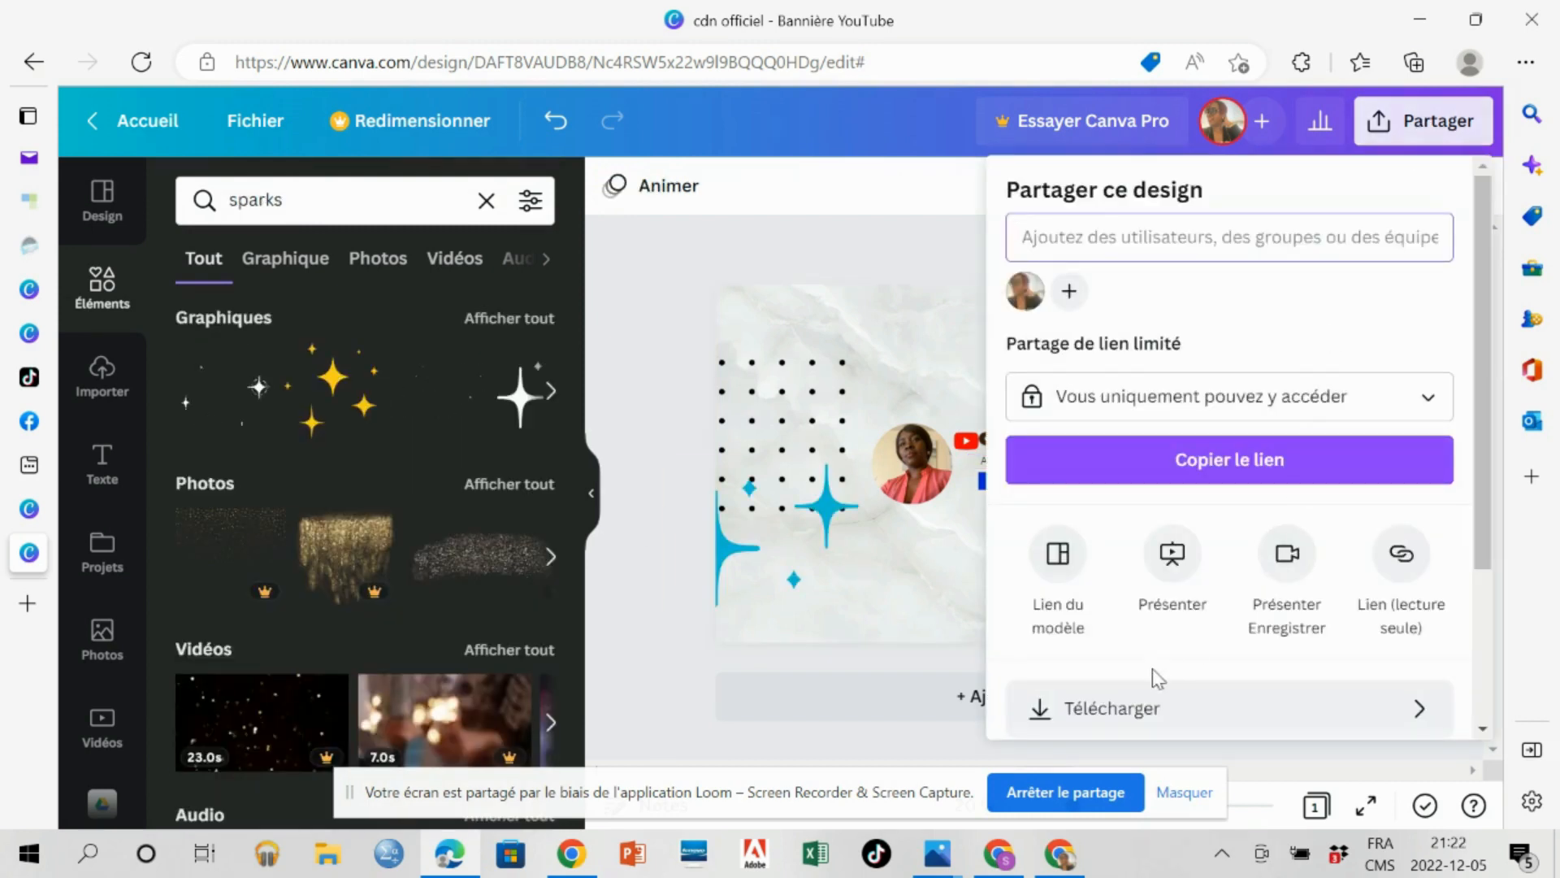
{"action": "left_click", "coordinate": [1120, 714]}
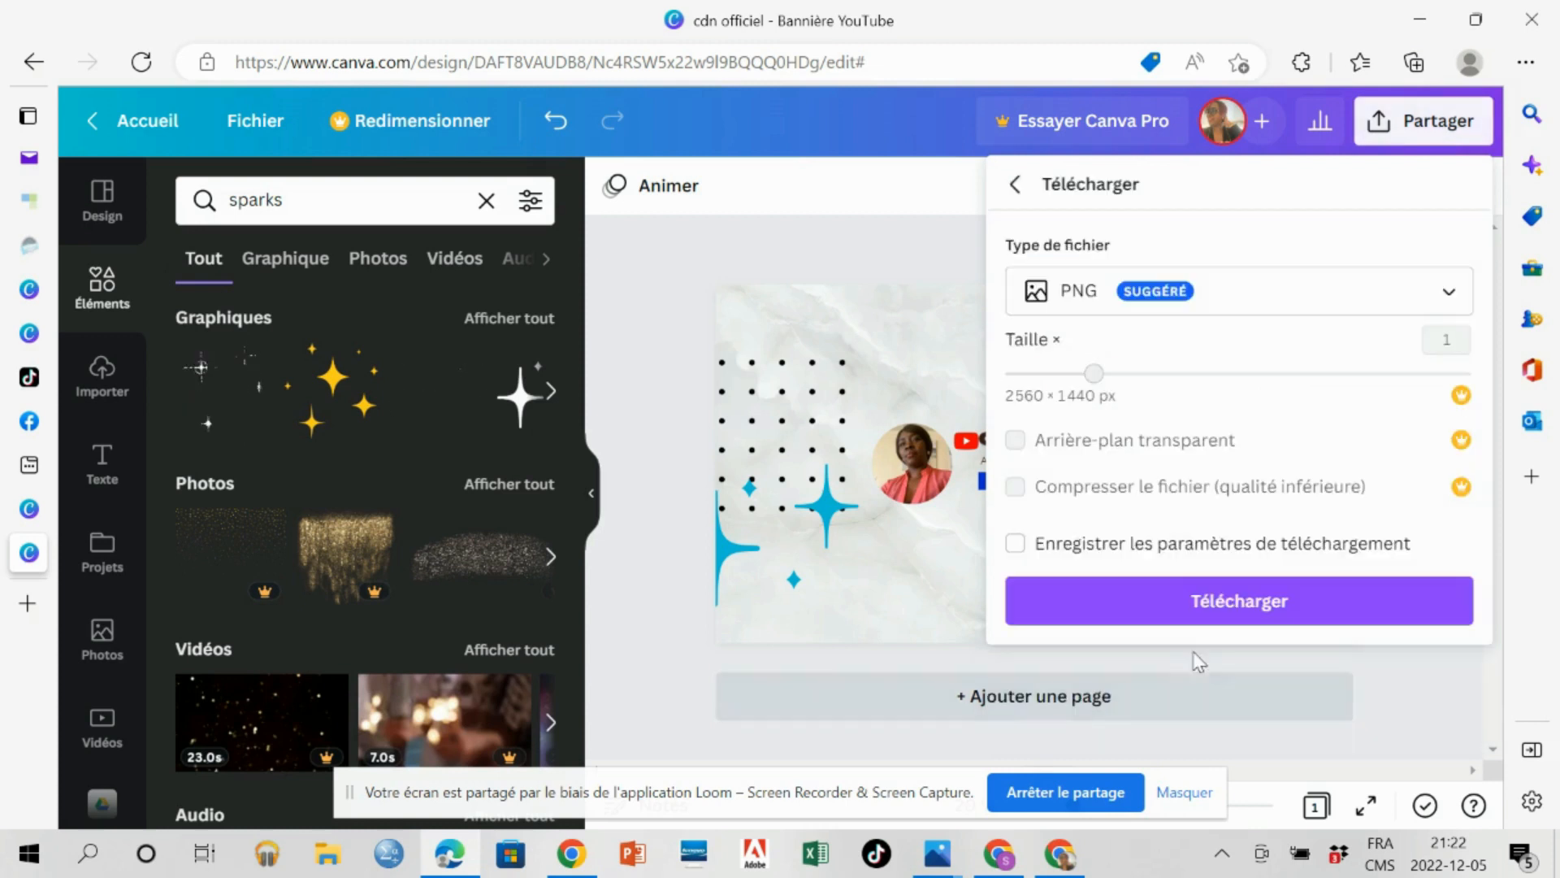
{"action": "left_click", "coordinate": [1237, 617]}
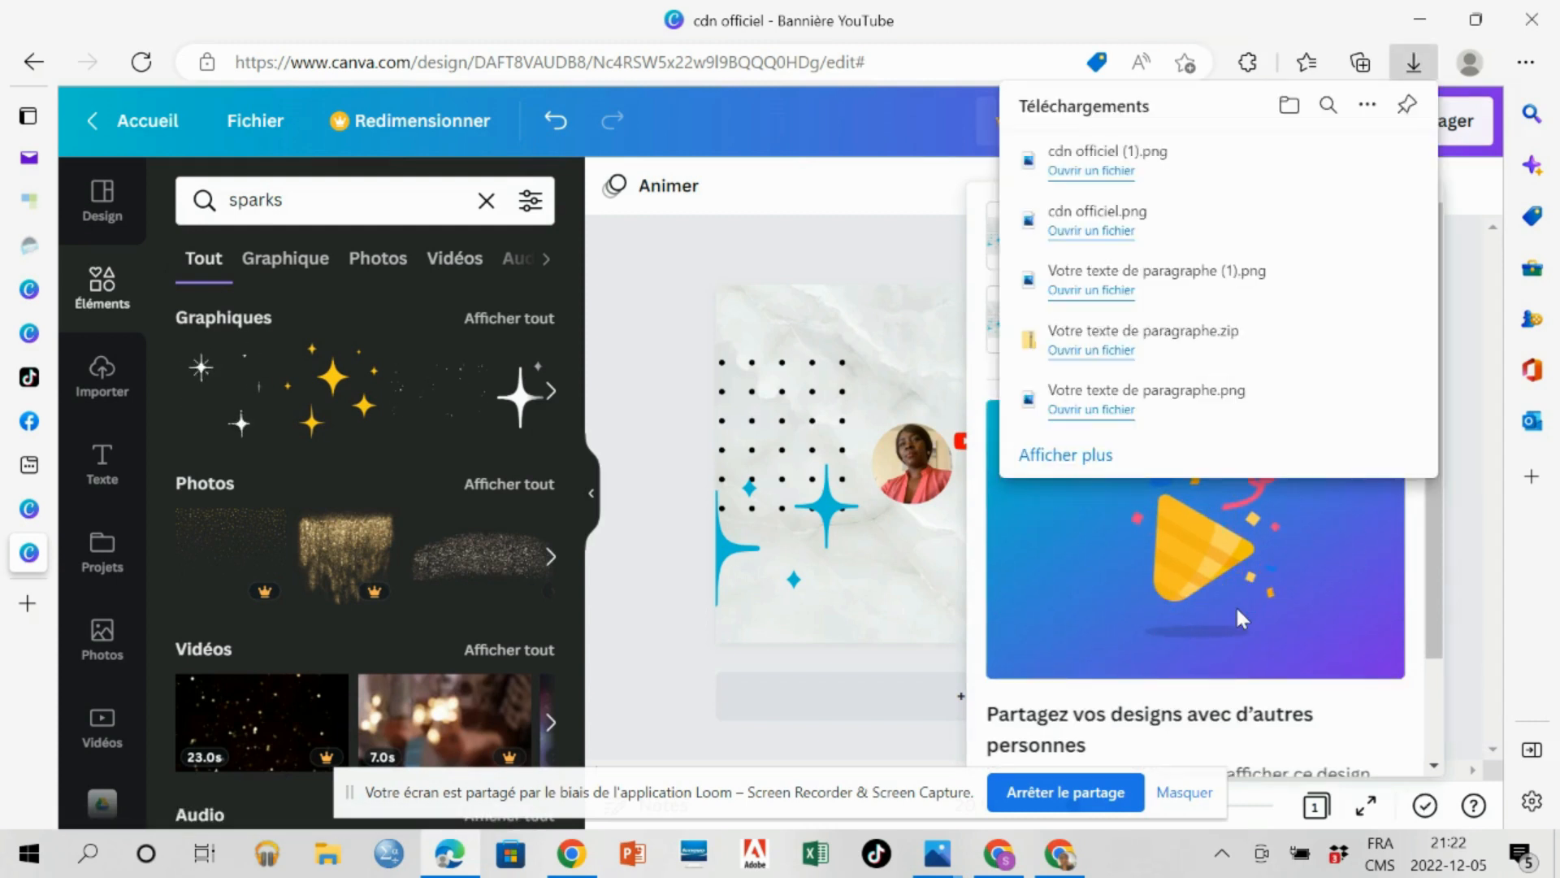
Open the downloaded "cdn officiel (1).png" and save a copy as "cdn officiel_1" in the Miniature folder.
{"action": "left_click", "coordinate": [1115, 172]}
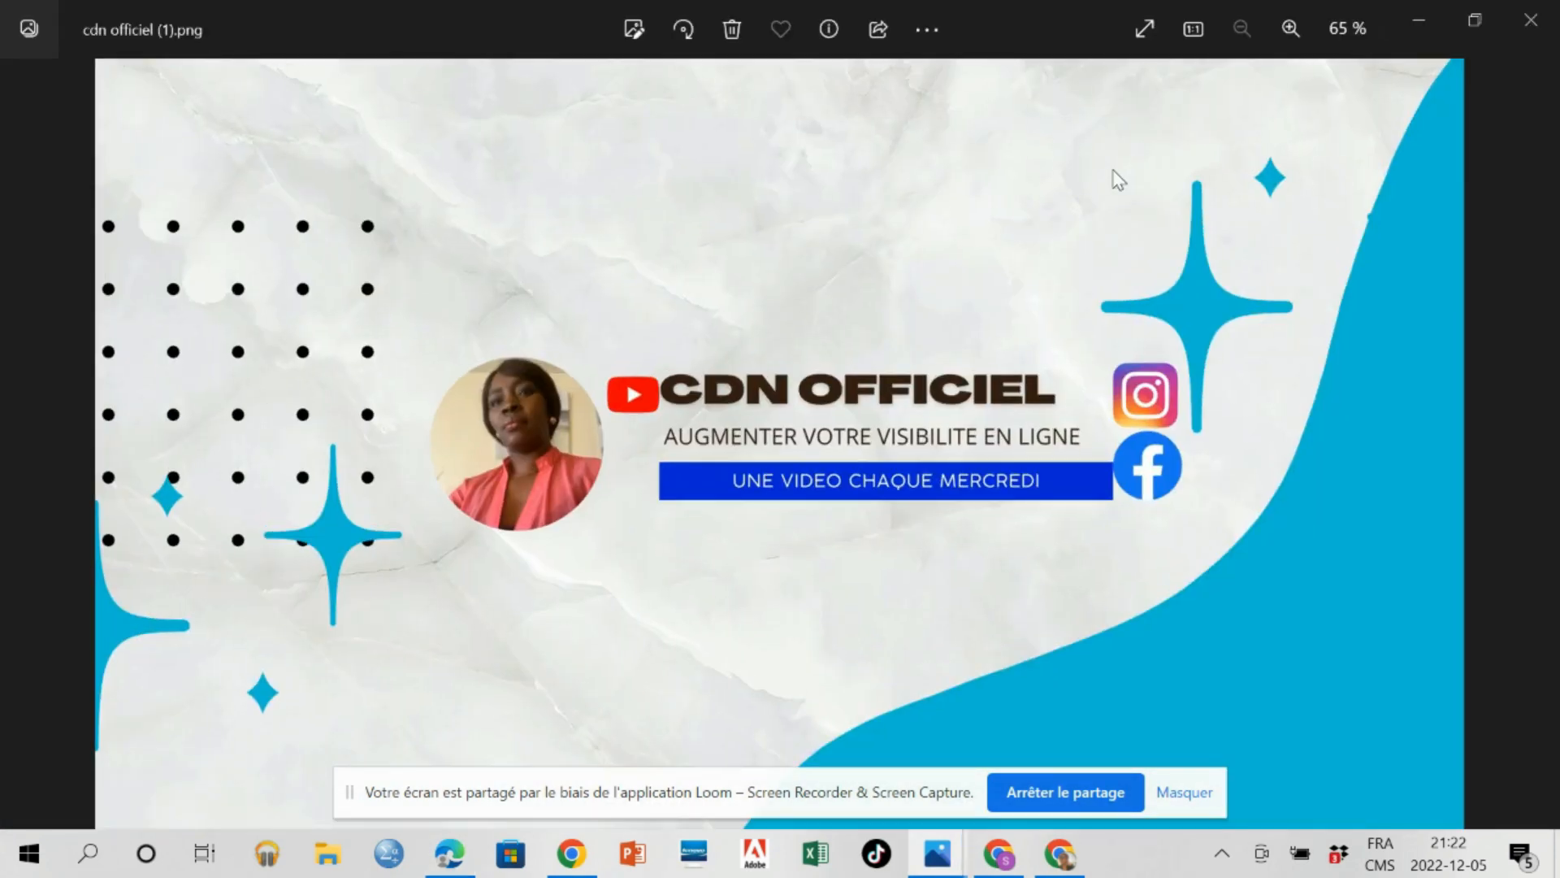
{"action": "left_click", "coordinate": [927, 30]}
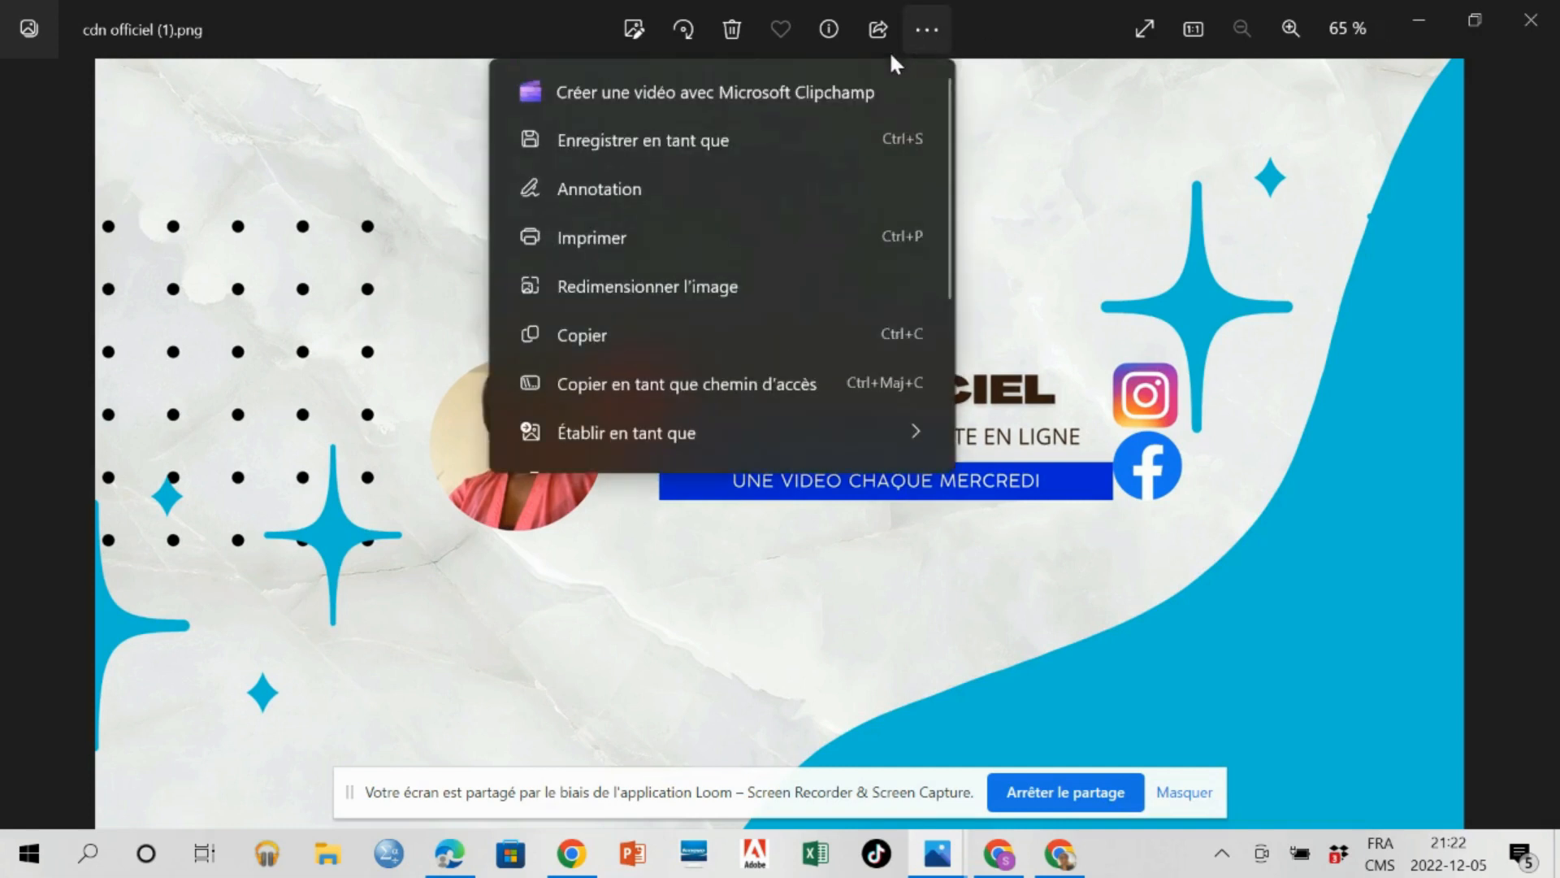
{"action": "left_click", "coordinate": [690, 140]}
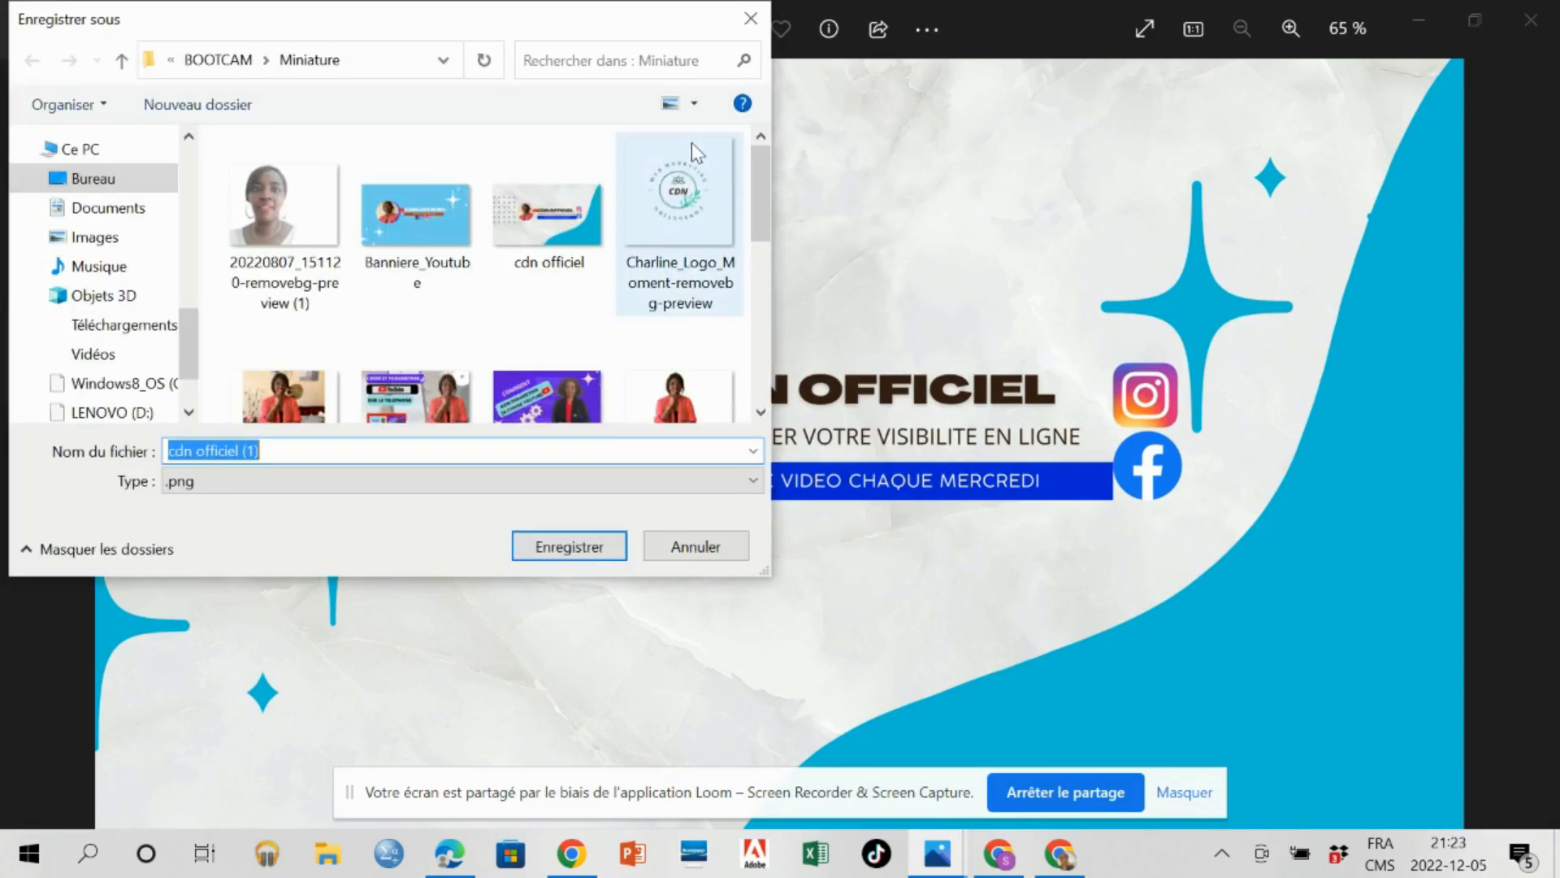
{"action": "left_click", "coordinate": [696, 544]}
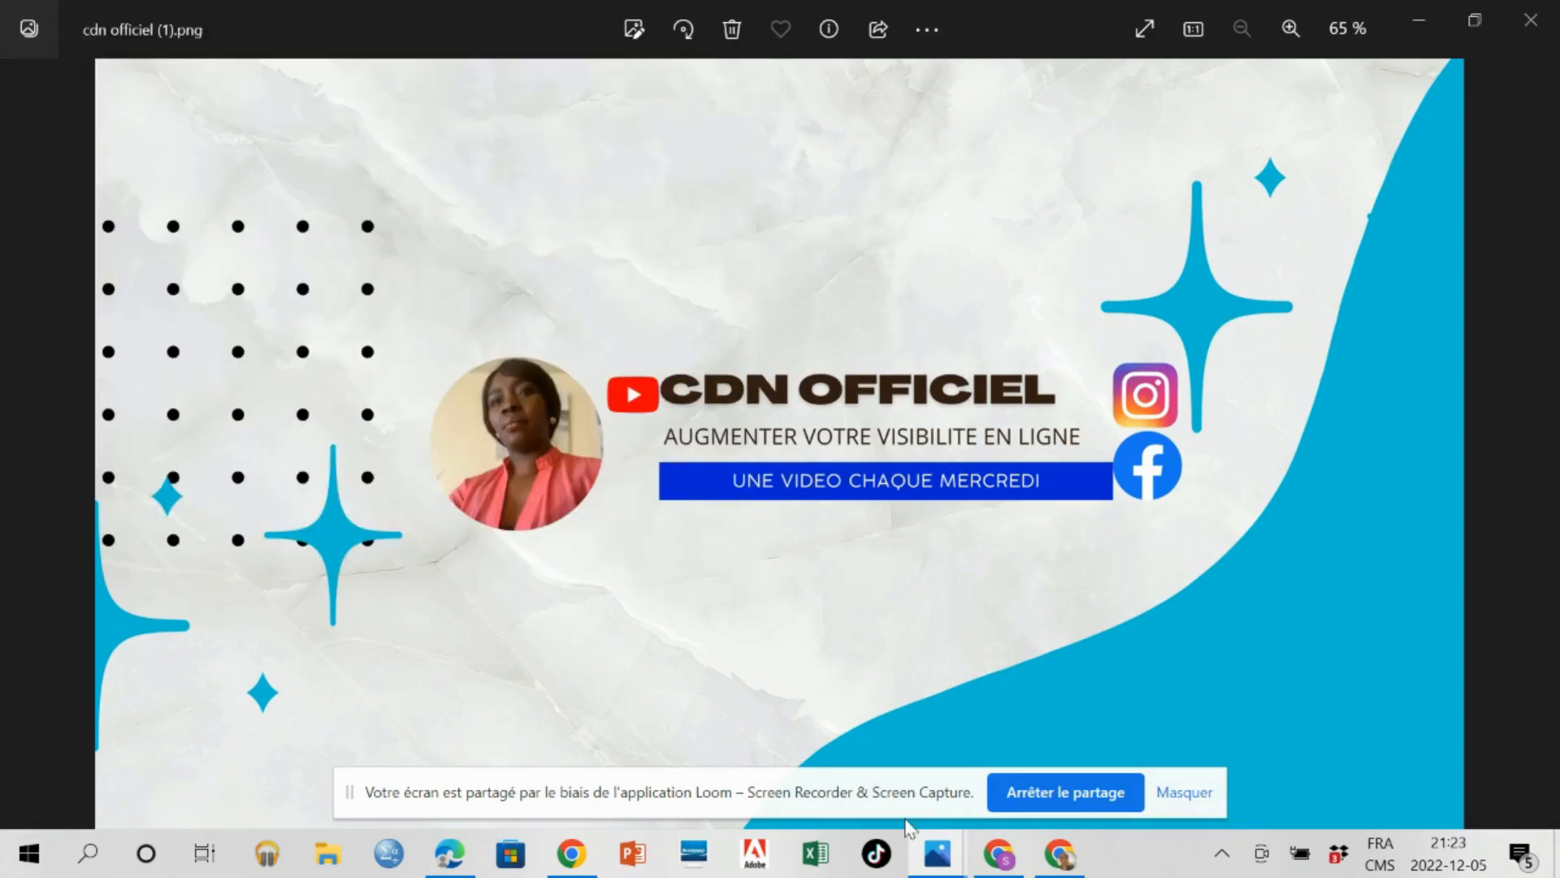
Switch to YouTube Studio, upload "cdn officiel_1" as the channel's banner image, and accept its crop.
{"action": "left_click", "coordinate": [996, 855]}
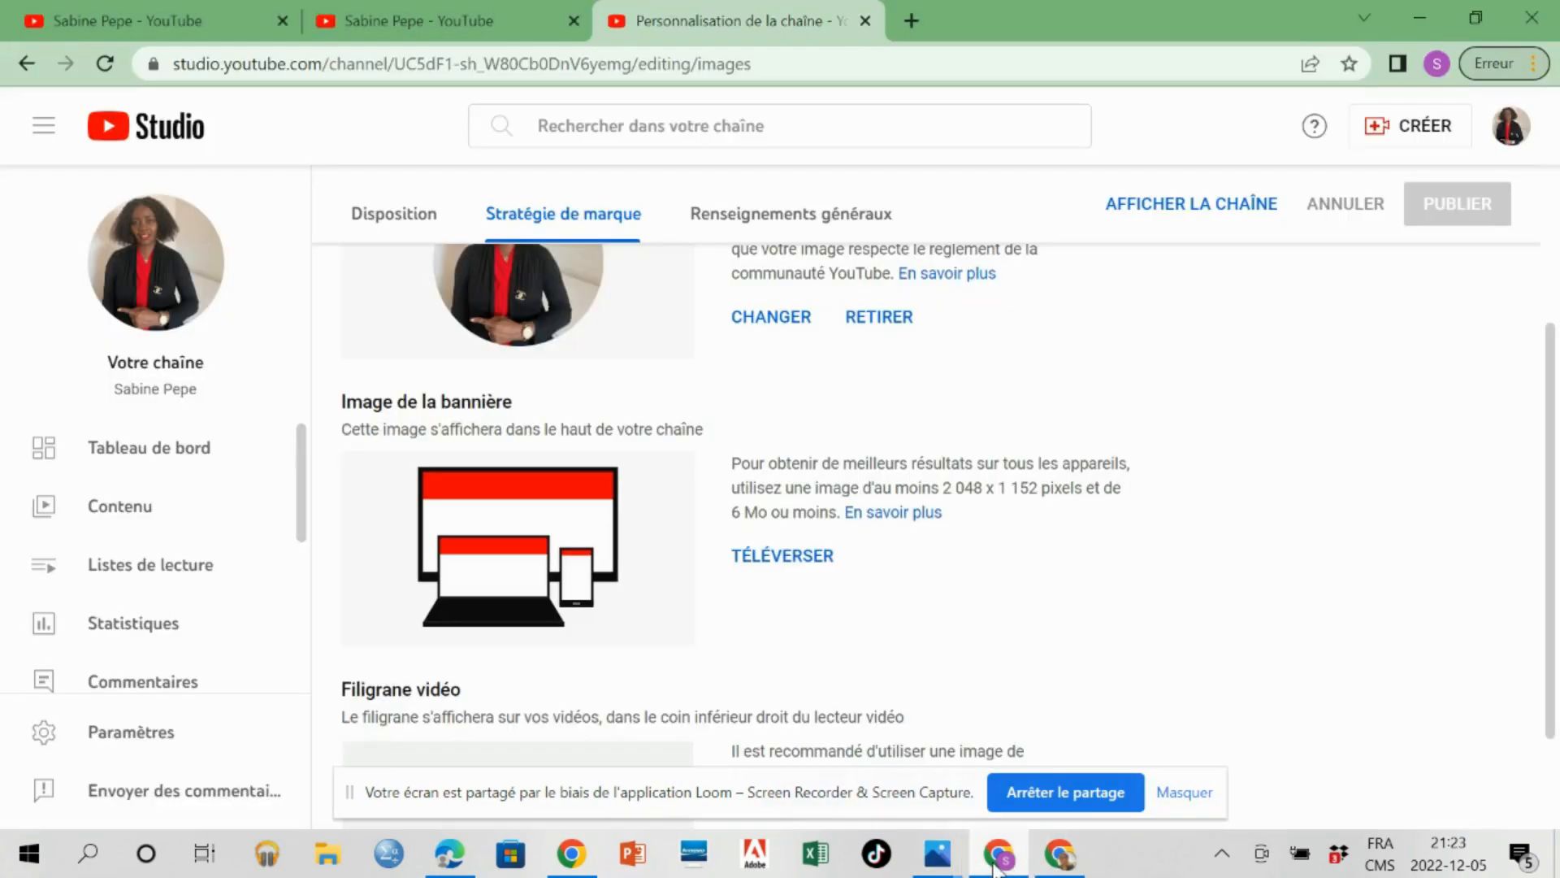
{"action": "left_click", "coordinate": [778, 559]}
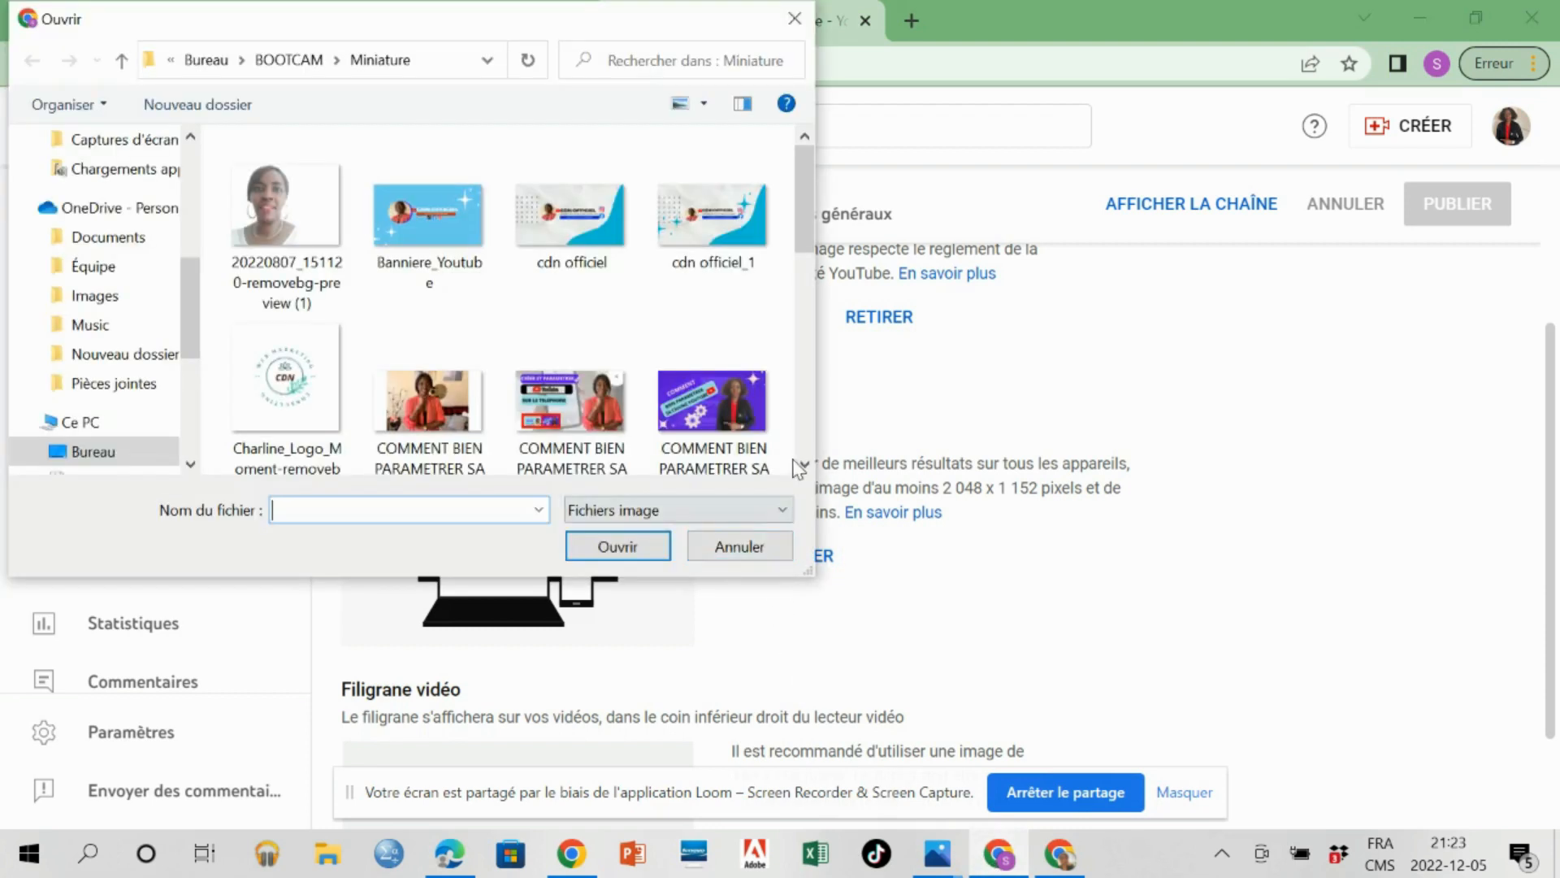
{"action": "left_click", "coordinate": [704, 226]}
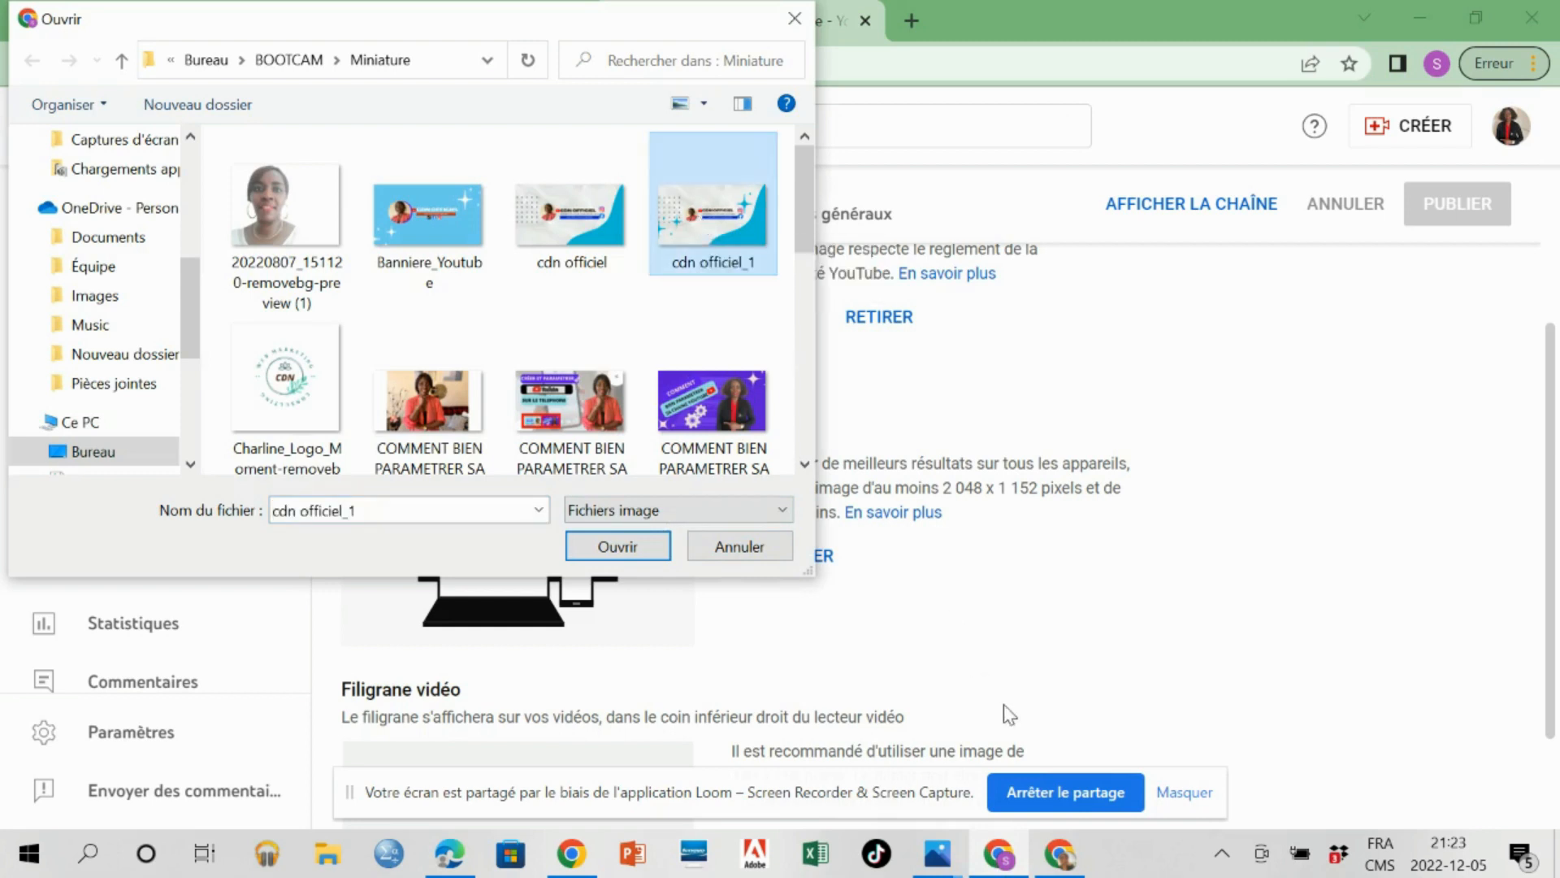
{"action": "left_click", "coordinate": [606, 549]}
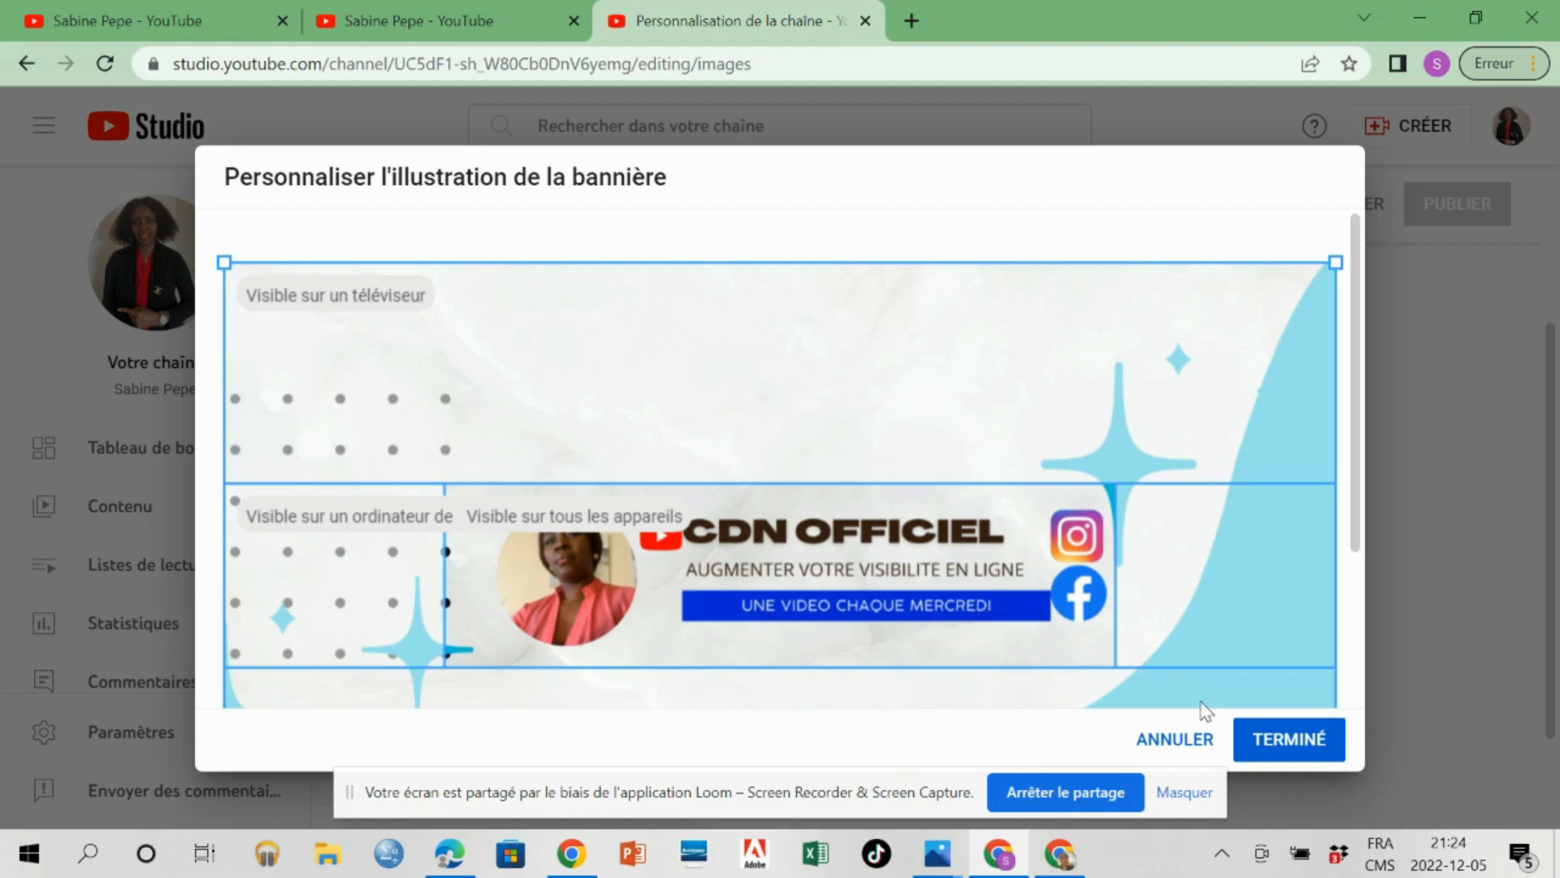
{"action": "left_click", "coordinate": [1278, 737]}
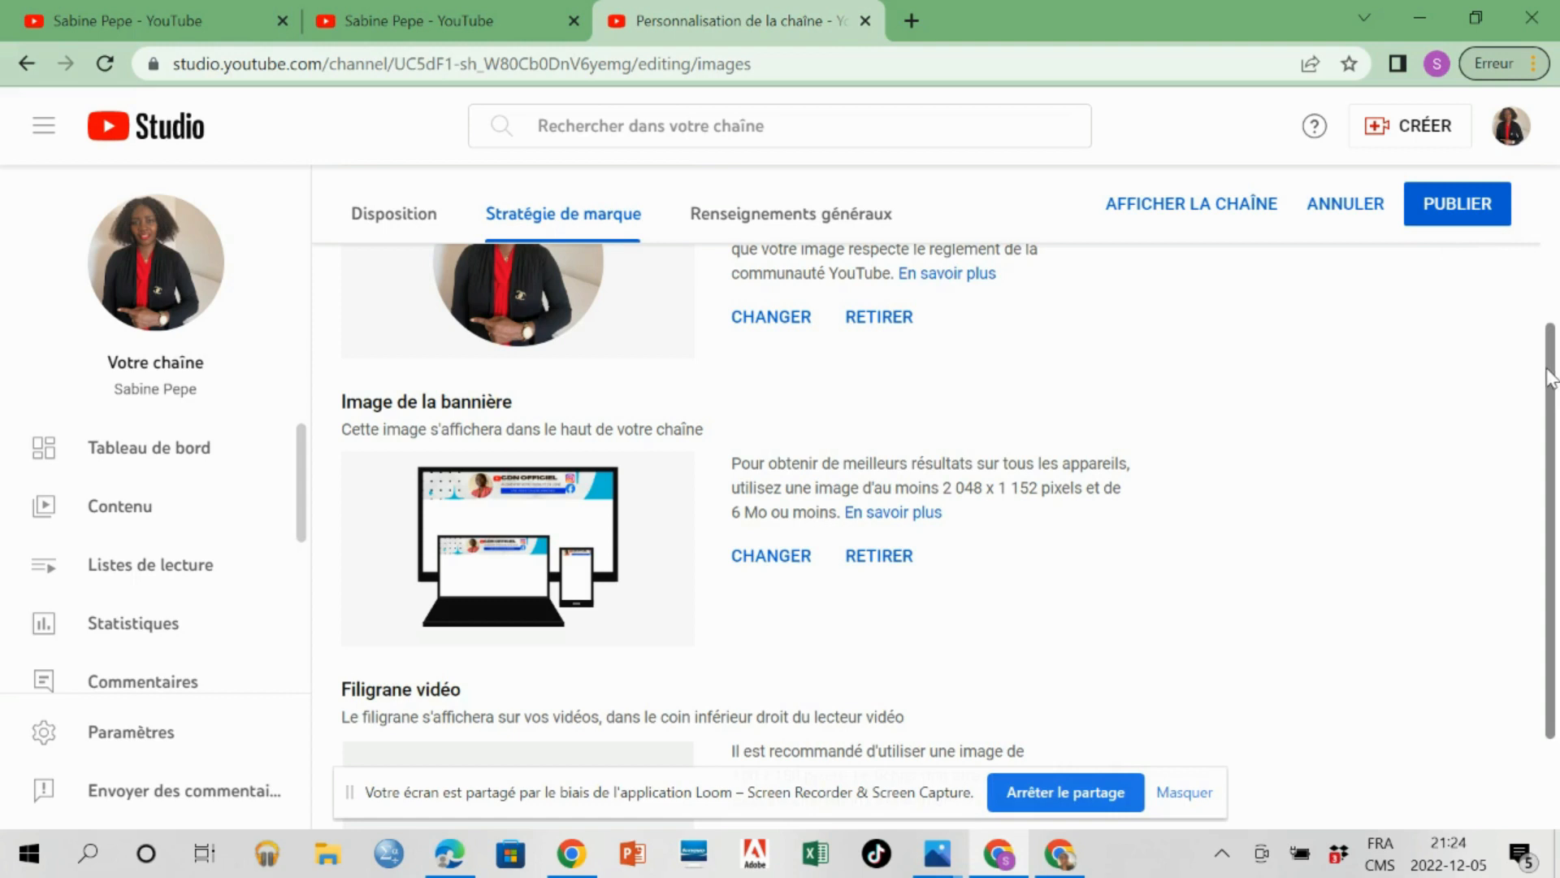
Add a new blank link entry in the channel's general information.
{"action": "left_click_drag", "start_coordinate": [1551, 378], "coordinate": [1551, 323]}
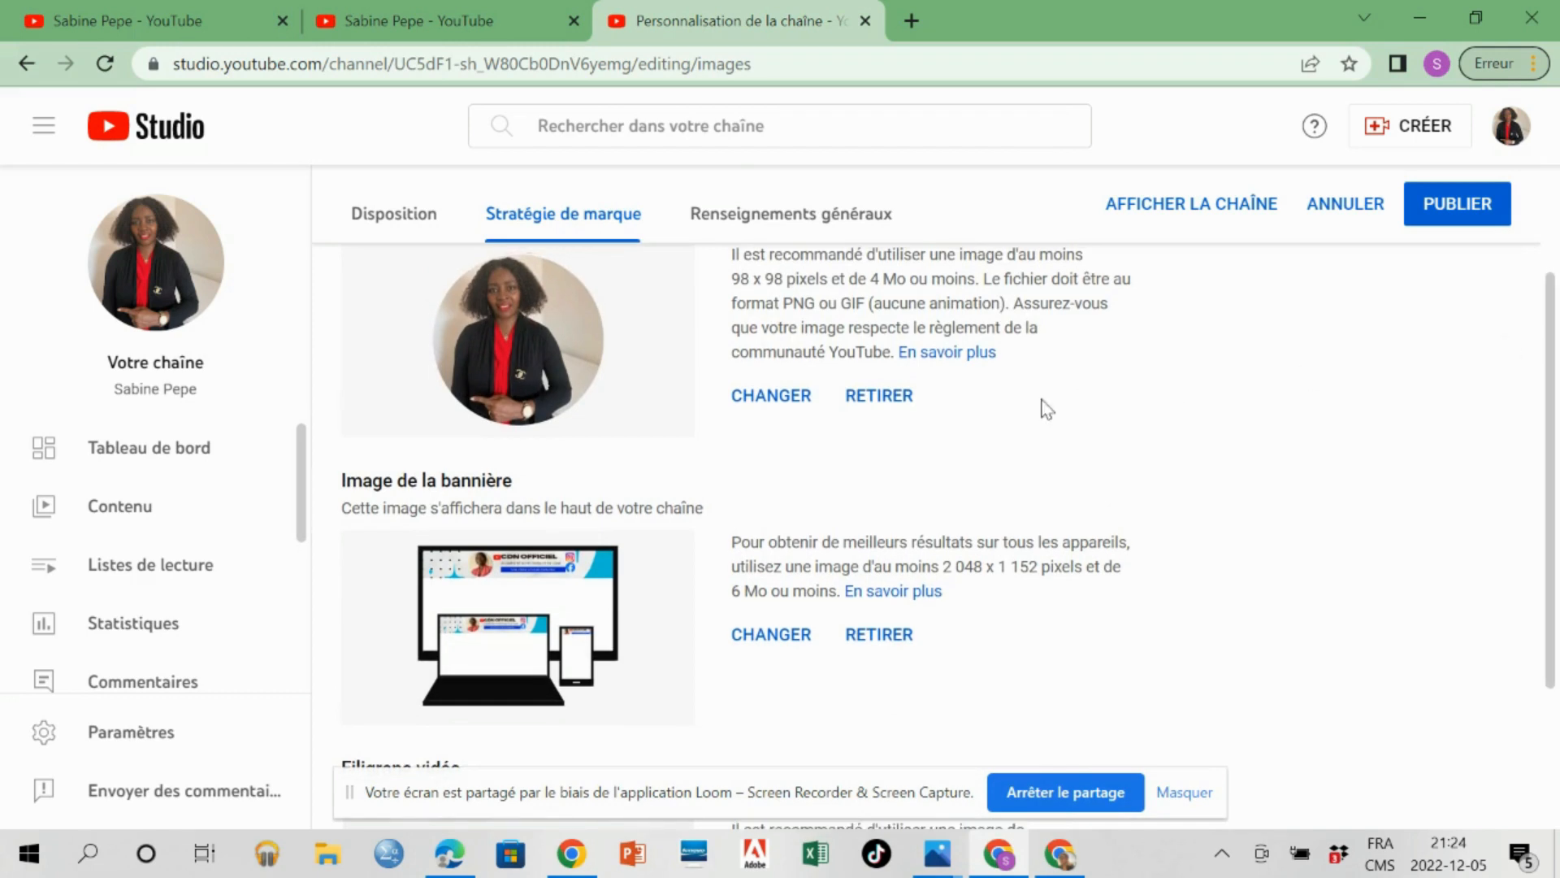
{"action": "left_click", "coordinate": [827, 218]}
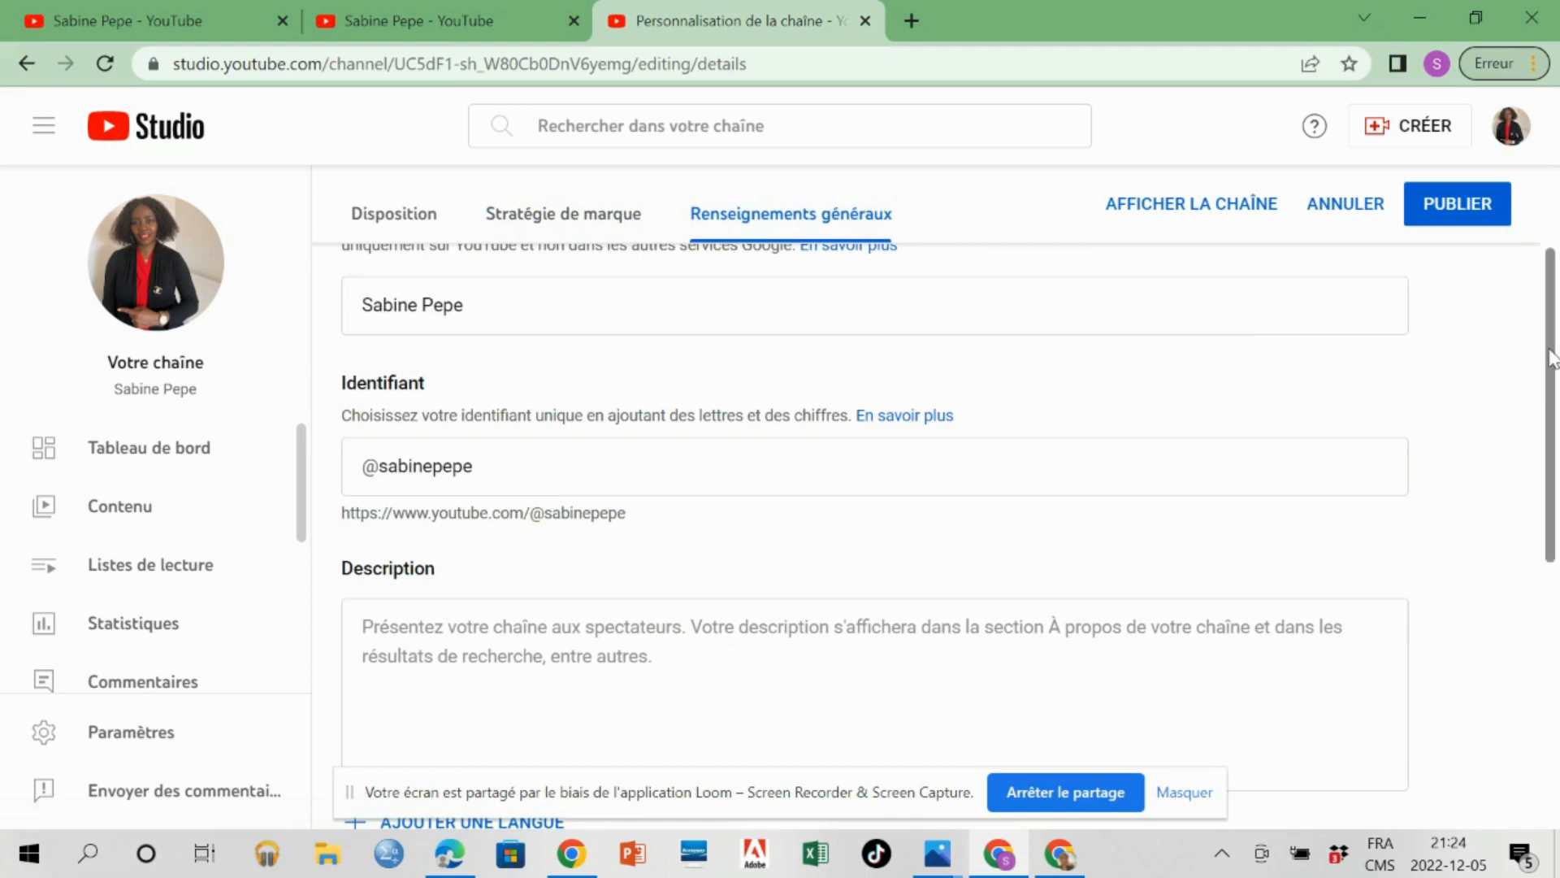
{"action": "left_click_drag", "start_coordinate": [1552, 357], "coordinate": [1552, 603]}
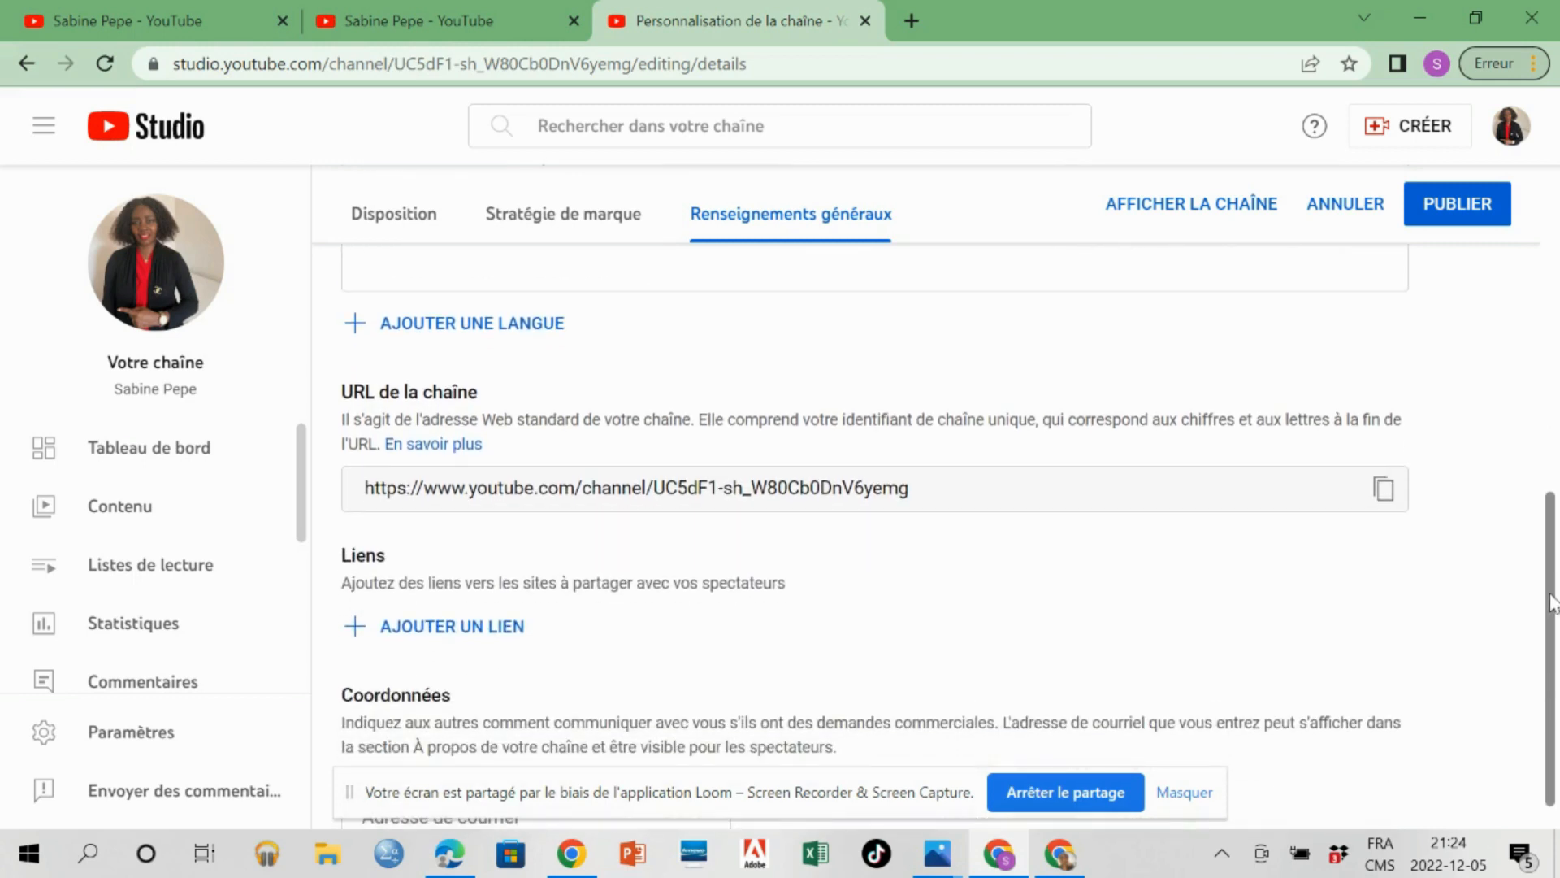
{"action": "left_click_drag", "start_coordinate": [1552, 567], "coordinate": [1554, 583]}
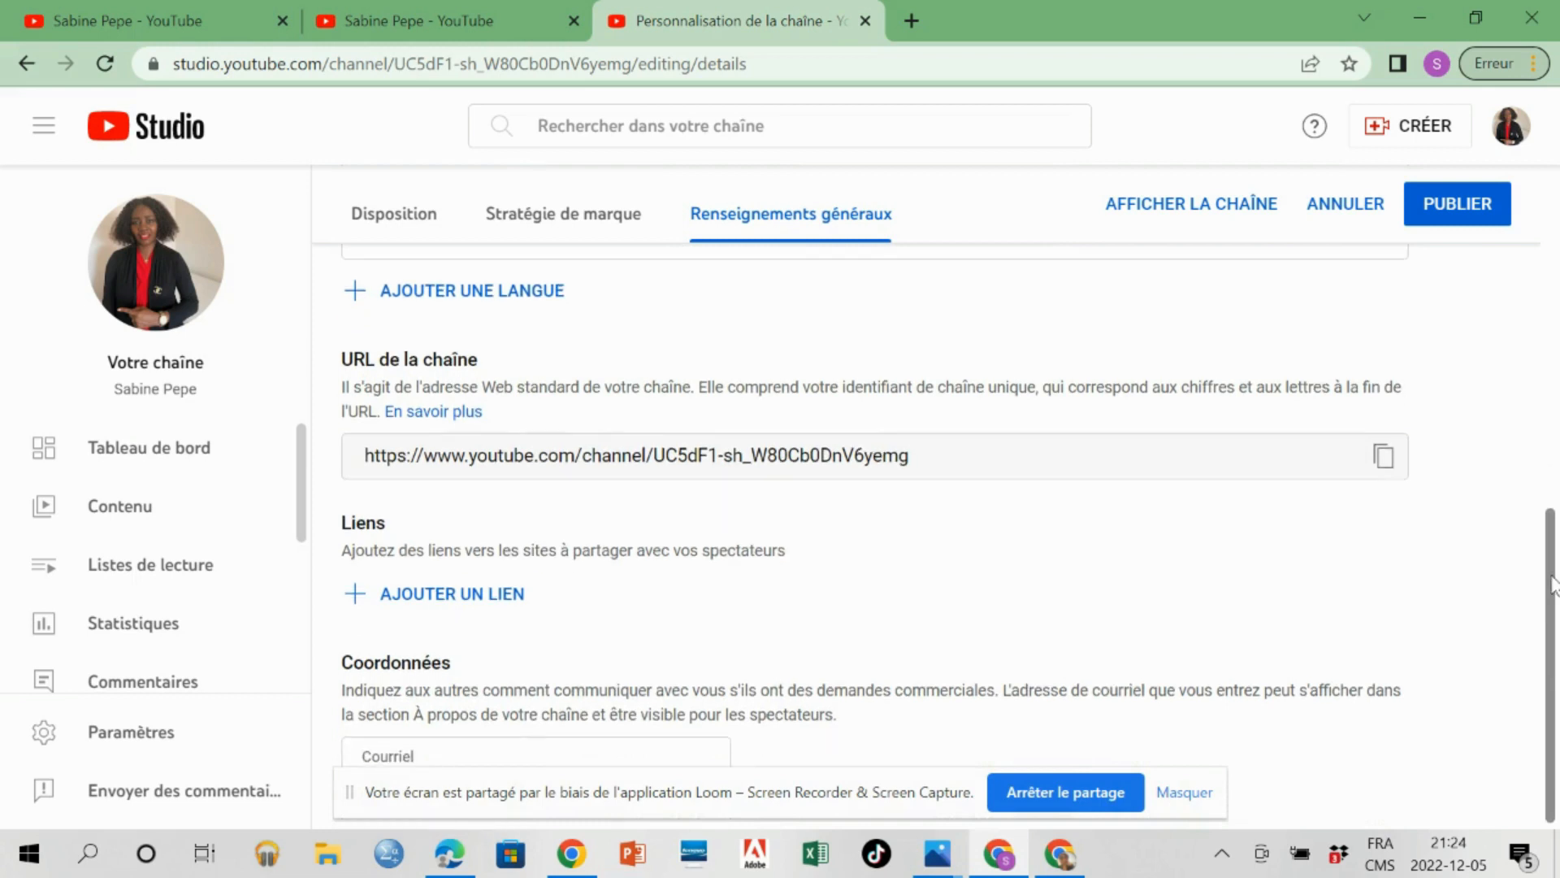
{"action": "left_click_drag", "start_coordinate": [1552, 582], "coordinate": [1552, 602]}
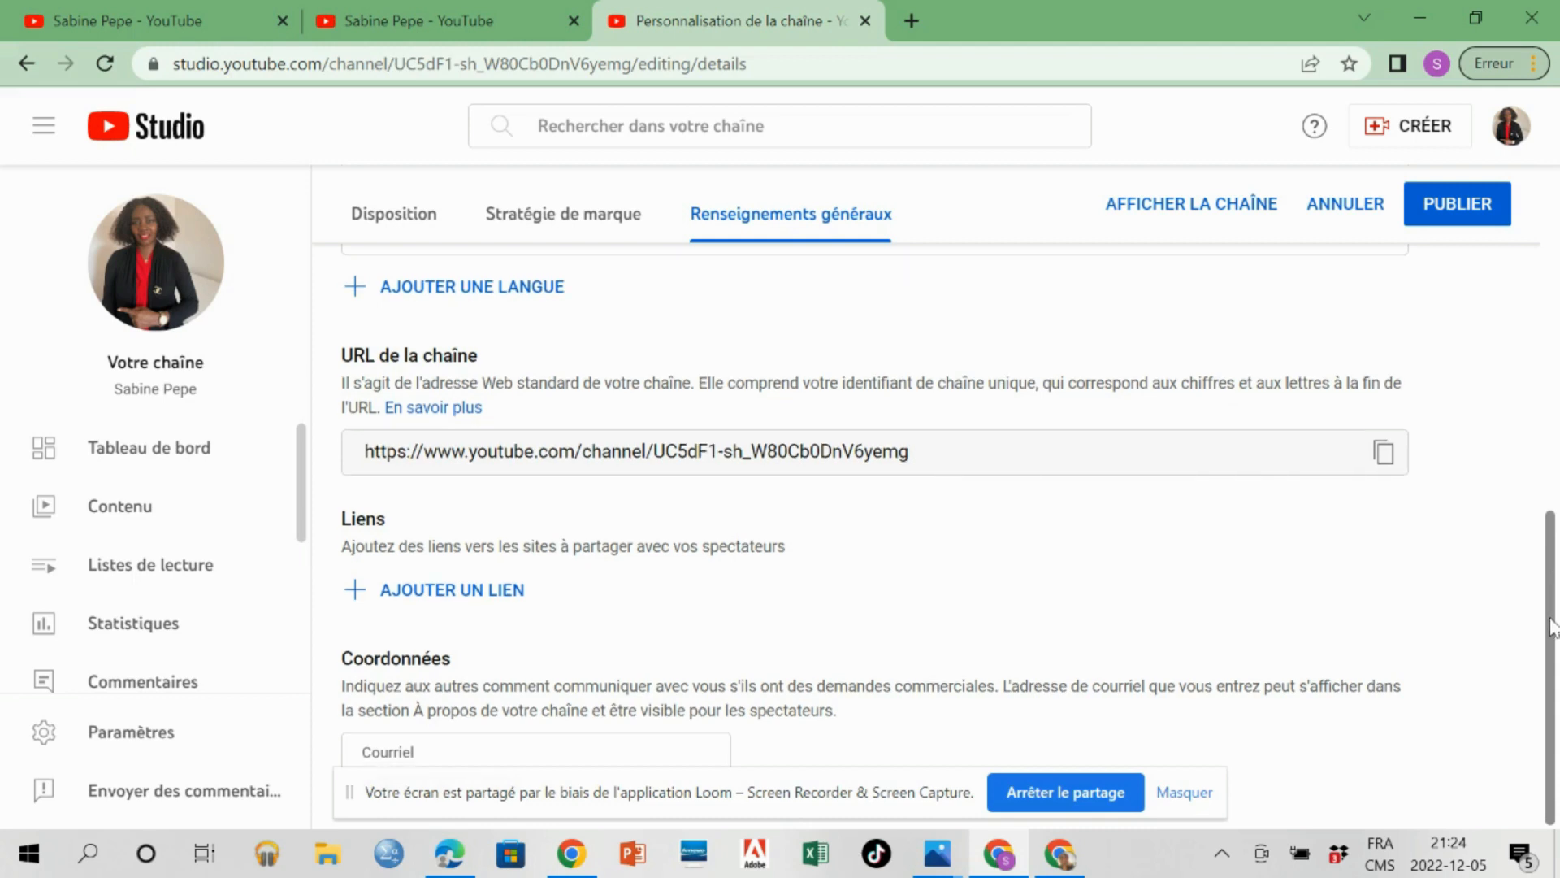
{"action": "scroll", "coordinate": [1552, 626], "scroll_direction": "up", "scroll_amount": 1}
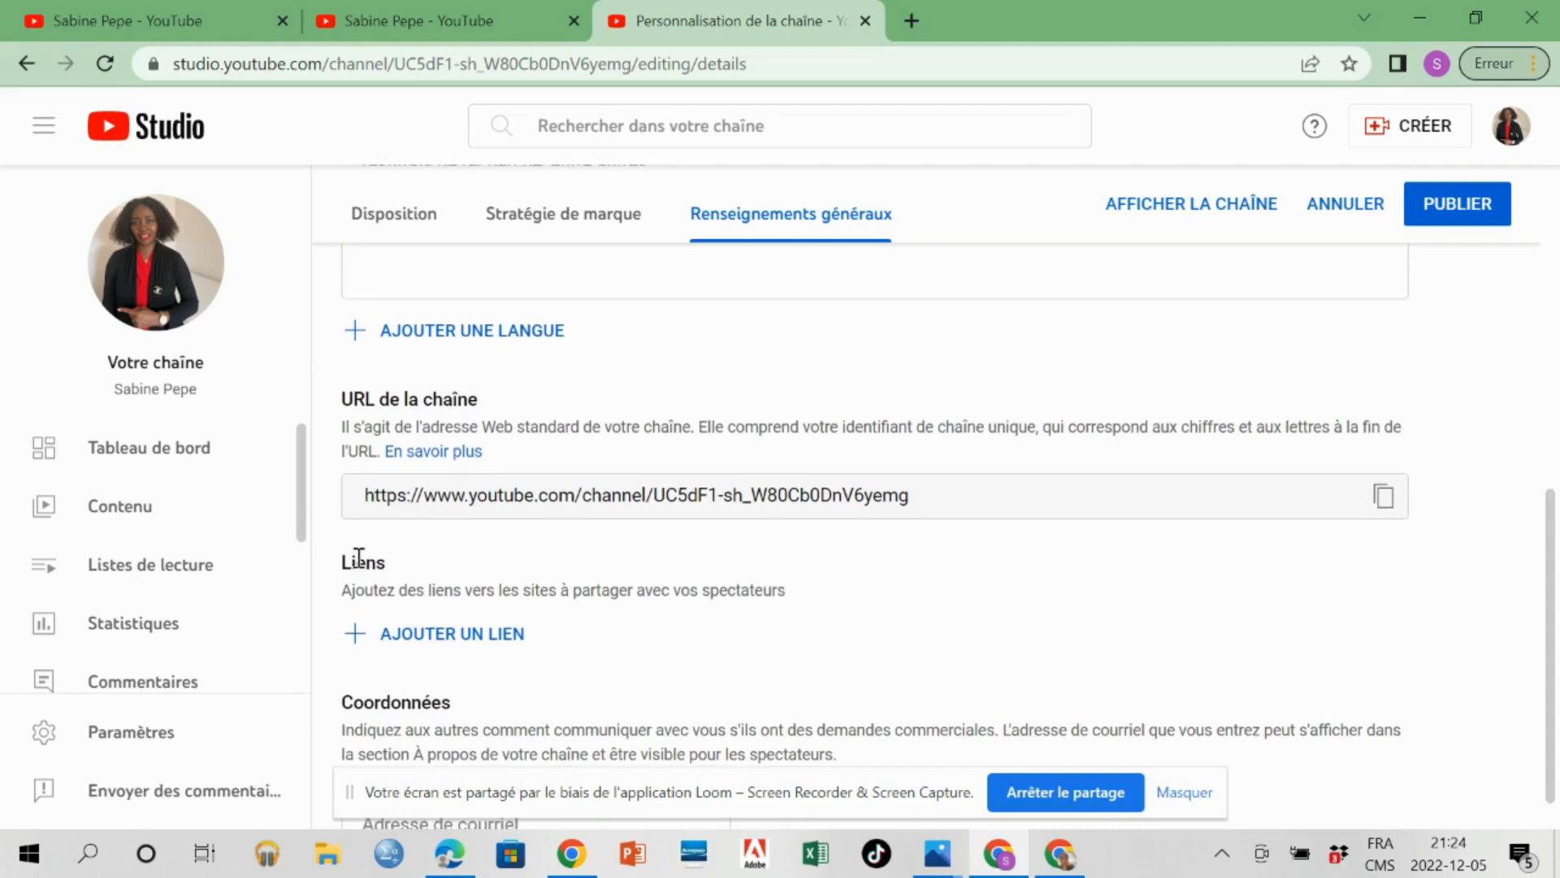
{"action": "left_click", "coordinate": [355, 646]}
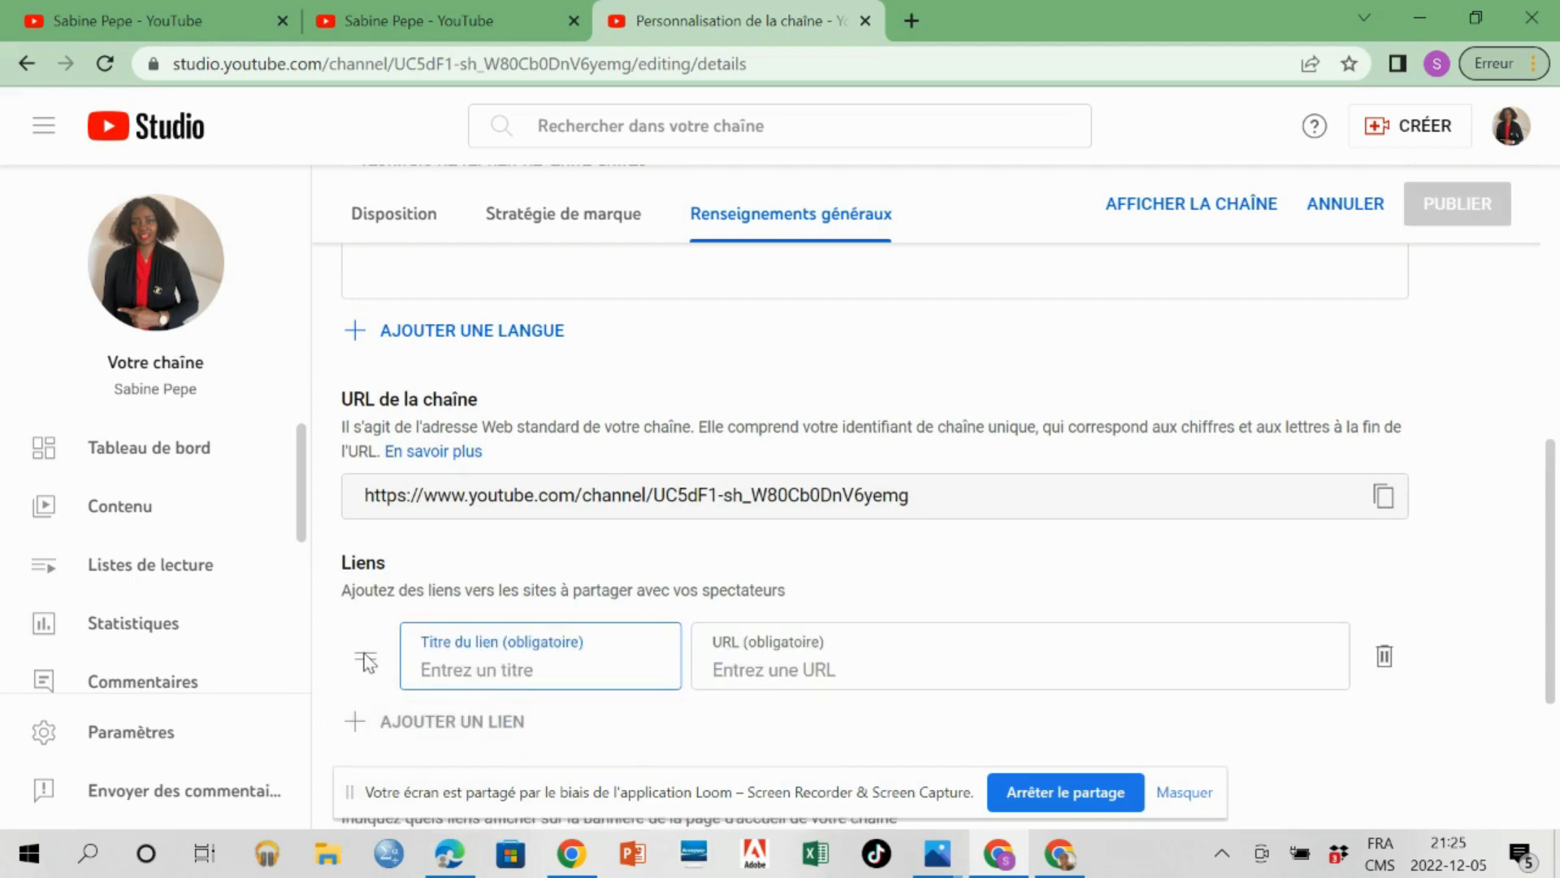
Switch to the TikTok profile in Edge, then return to YouTube Studio and paste its address as the new link's URL.
{"action": "left_click", "coordinate": [450, 856]}
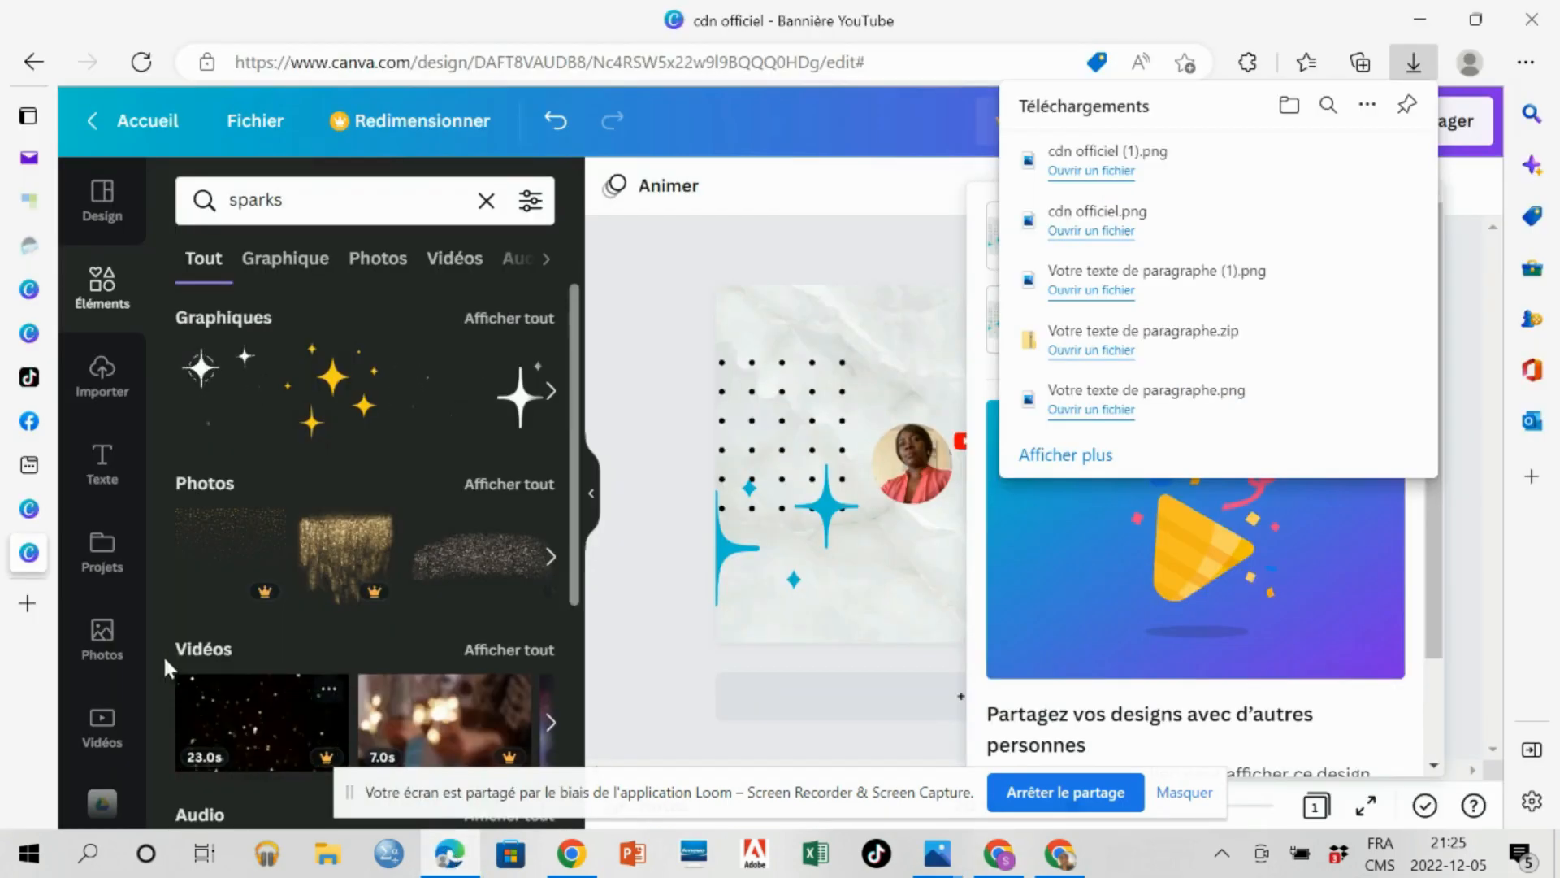
{"action": "left_click", "coordinate": [30, 377]}
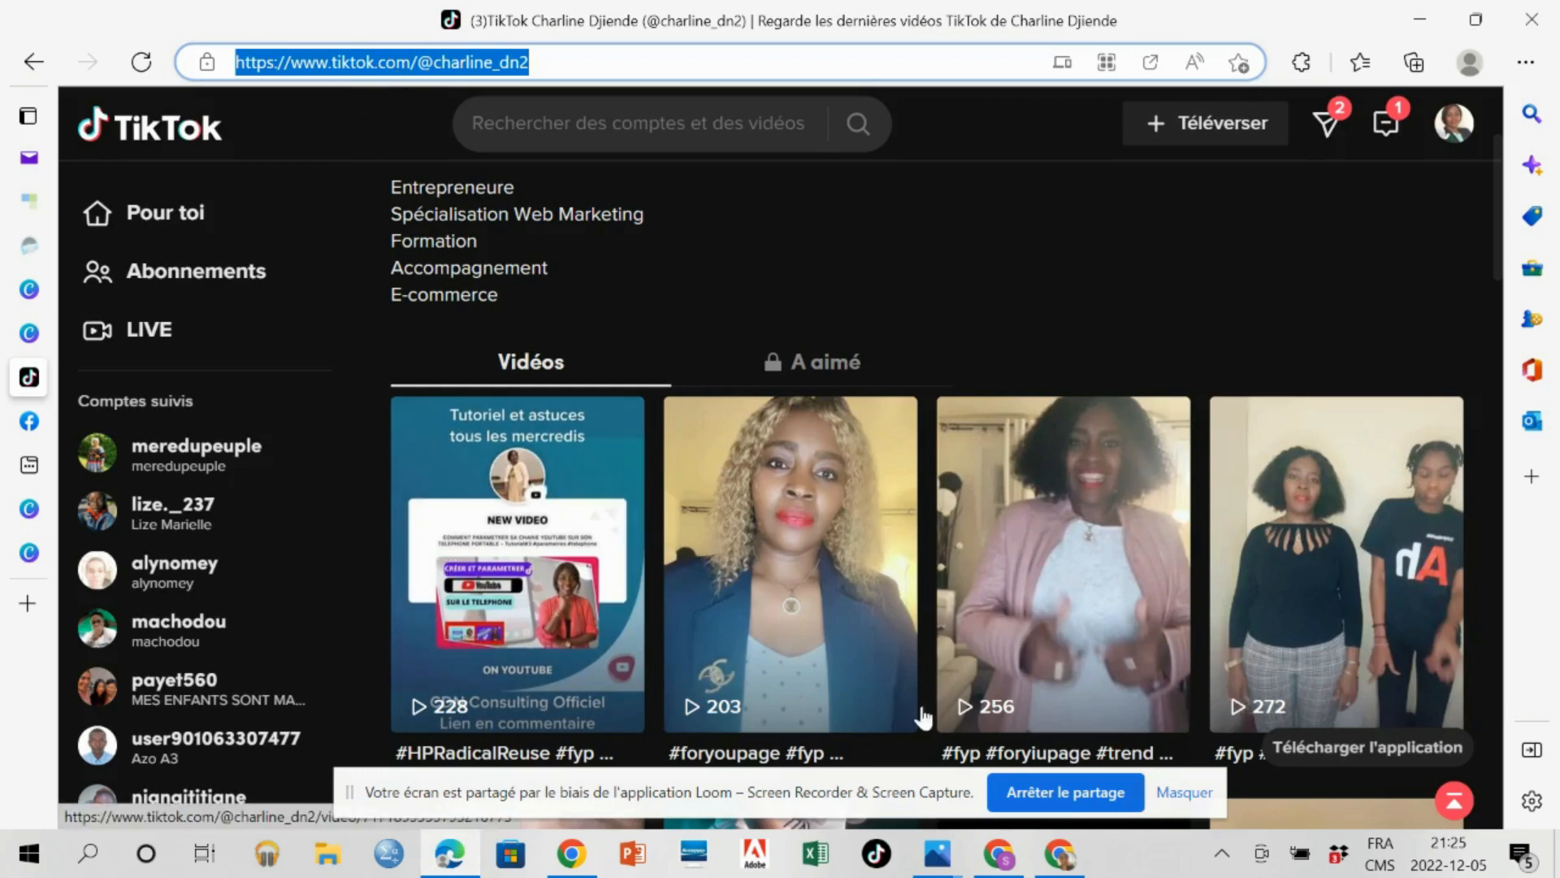
{"action": "left_click", "coordinate": [1022, 859]}
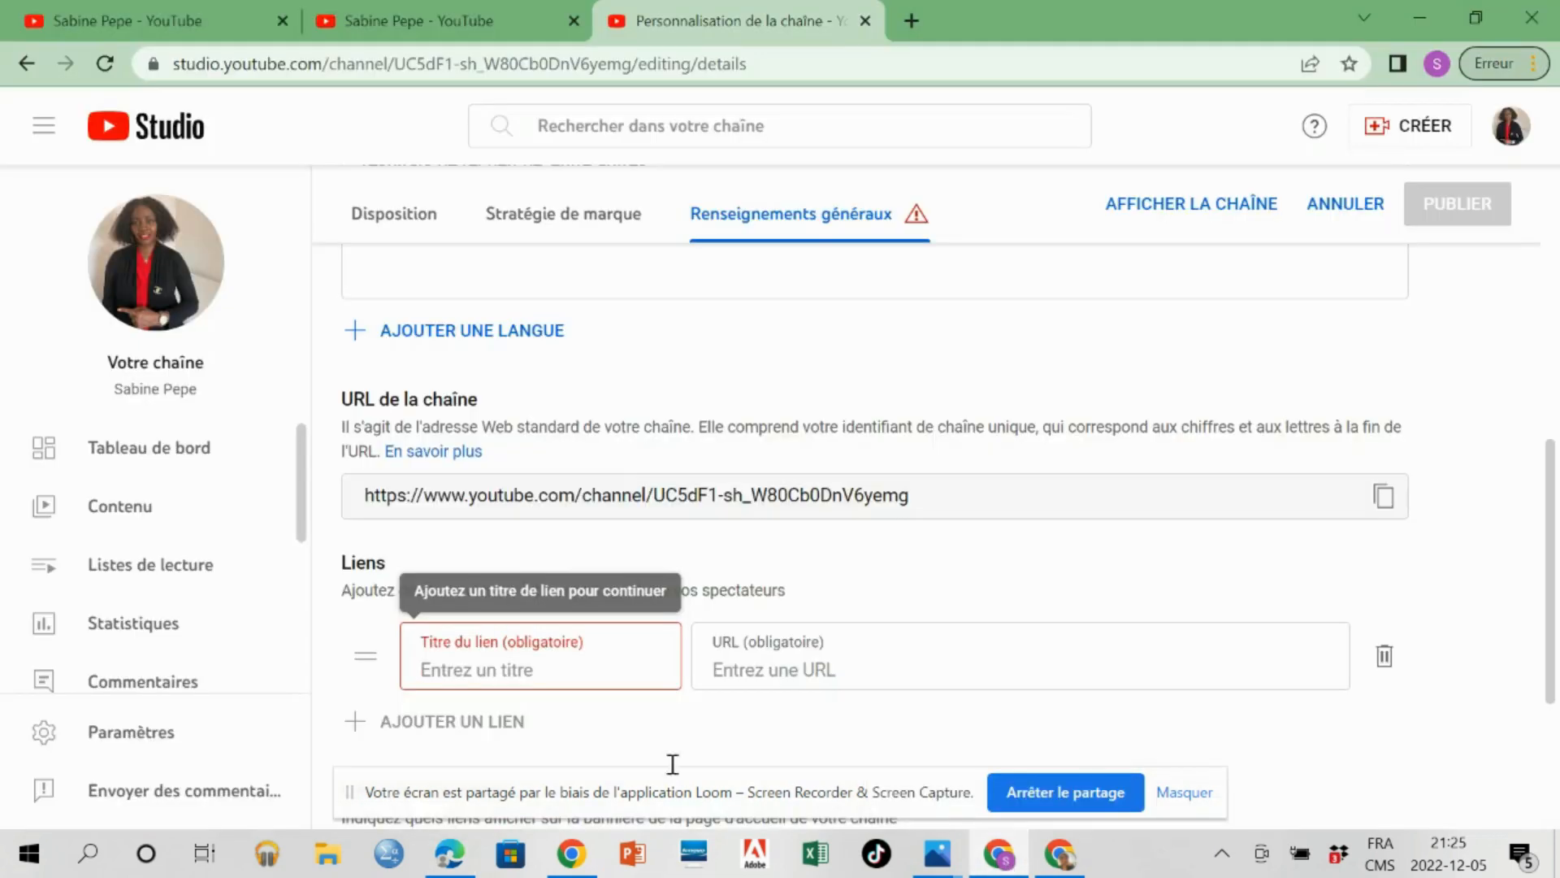
{"action": "left_click", "coordinate": [782, 662]}
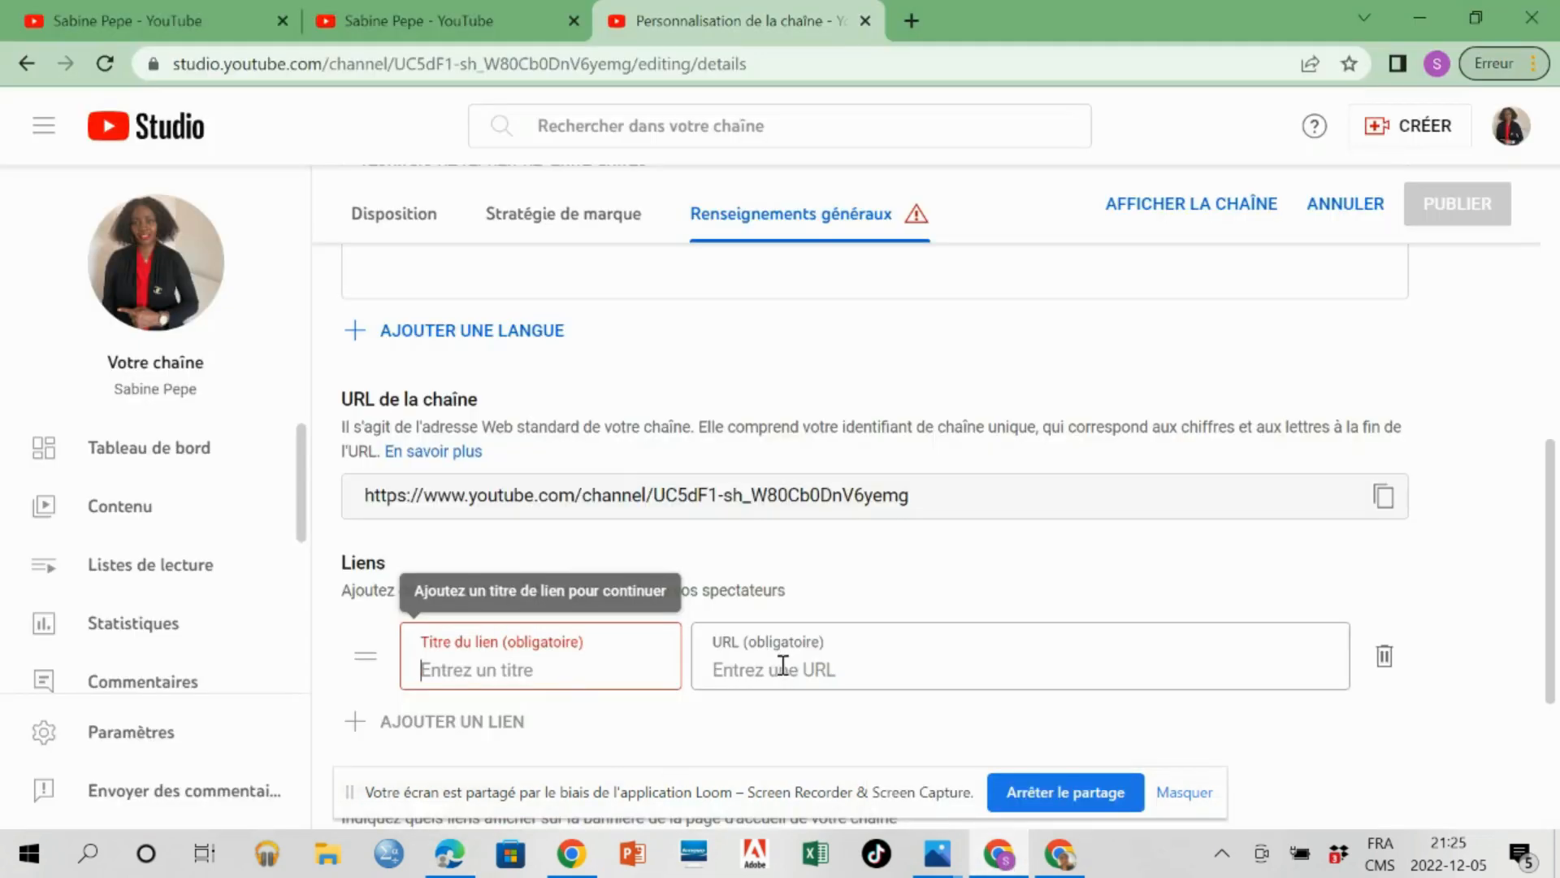
{"action": "type", "text": "https://www.tiktok.com/@charline_dn2"}
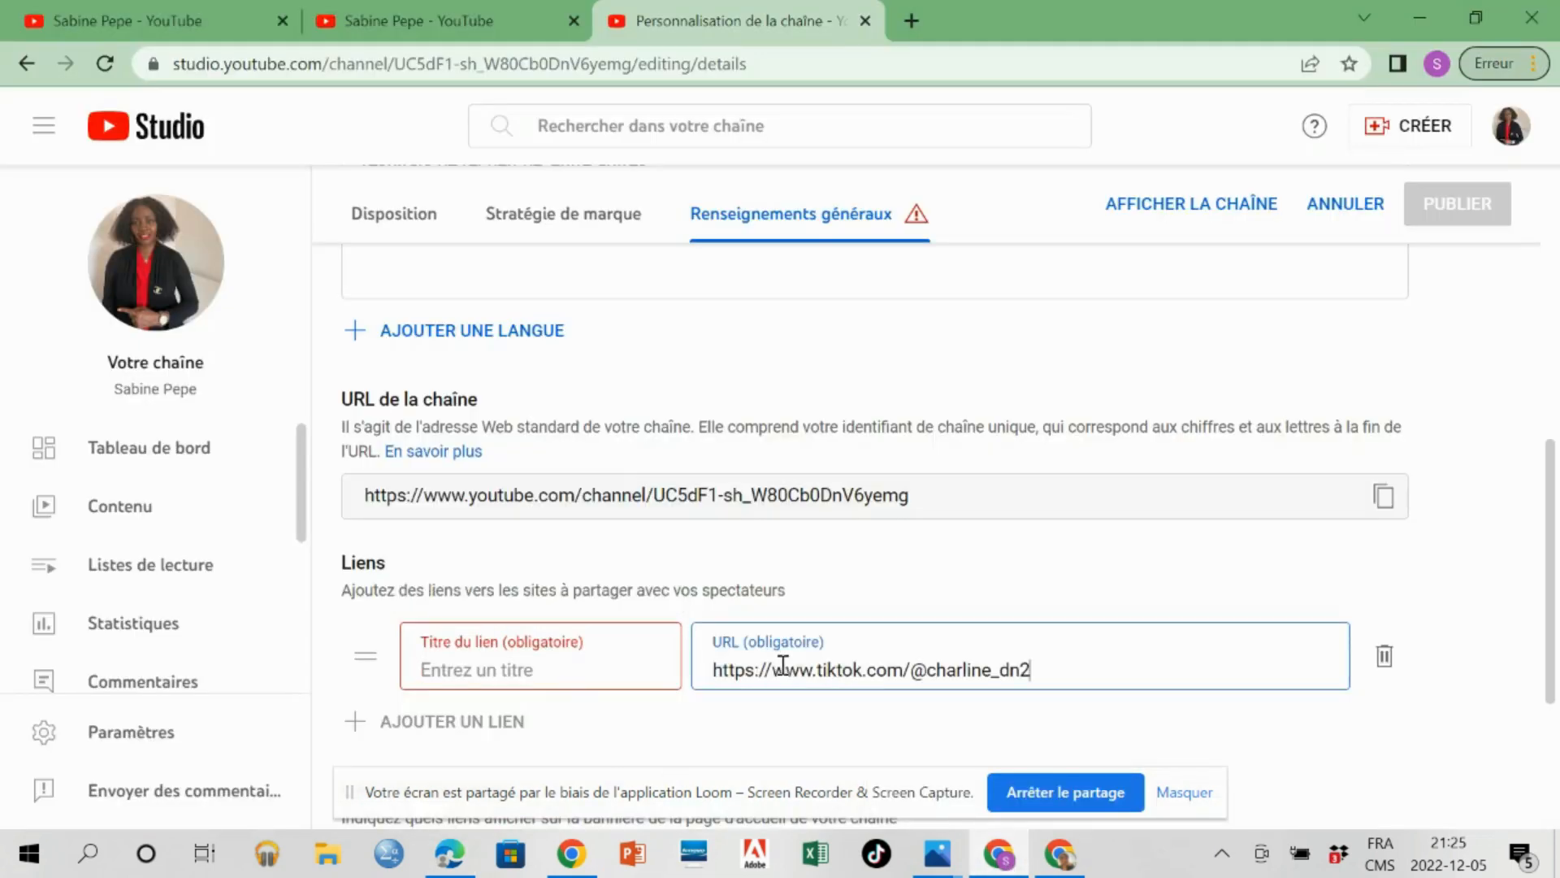
Title the new link "Tiktok" and publish the channel changes.
{"action": "left_click", "coordinate": [528, 664]}
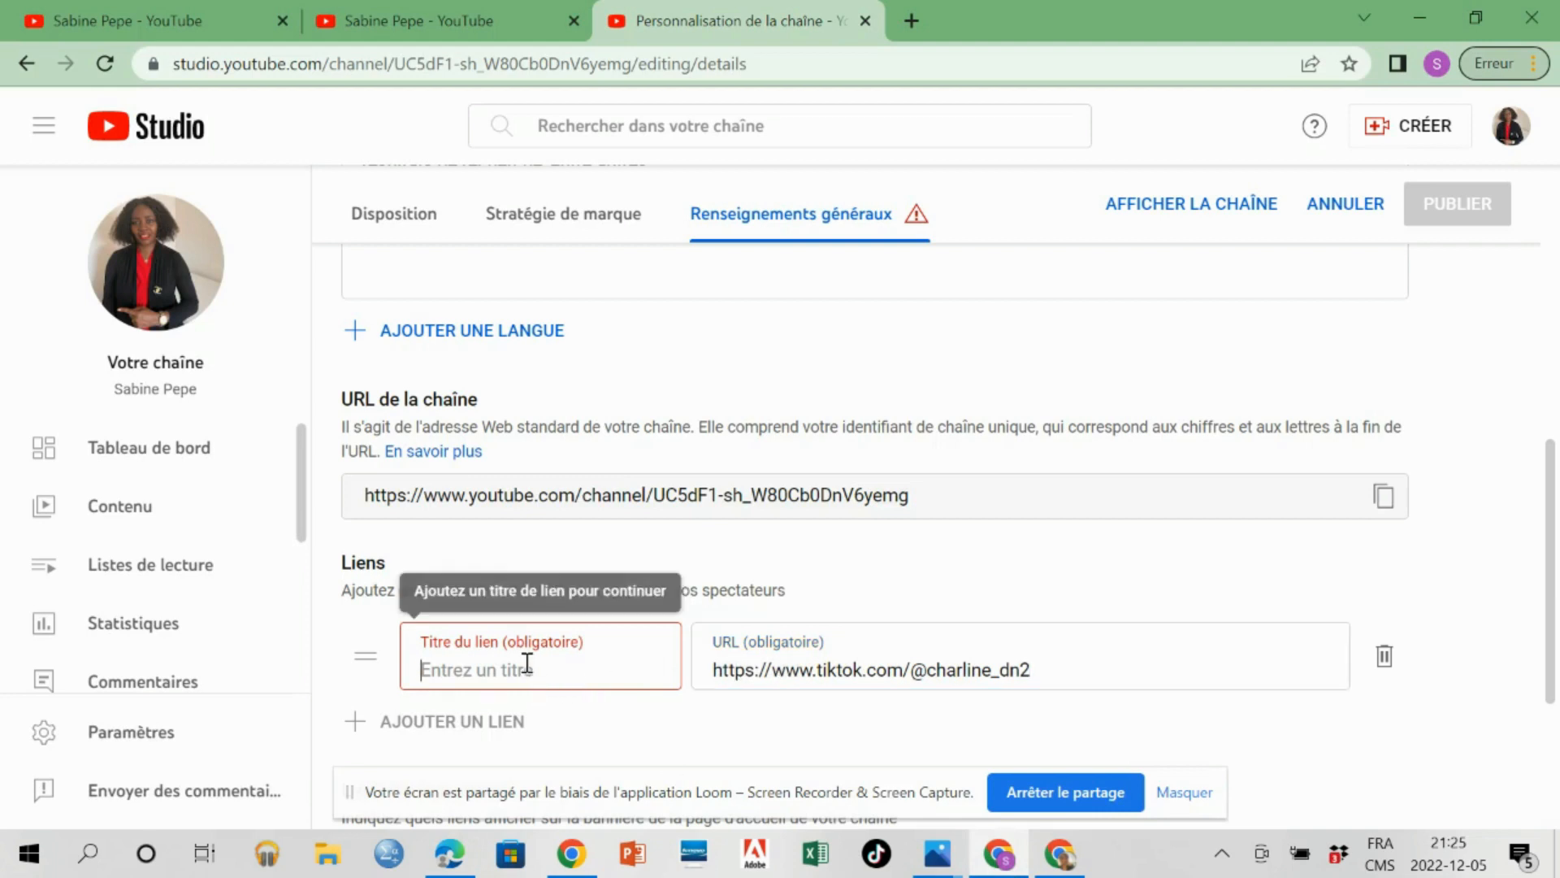
{"action": "type", "text": "Ti"}
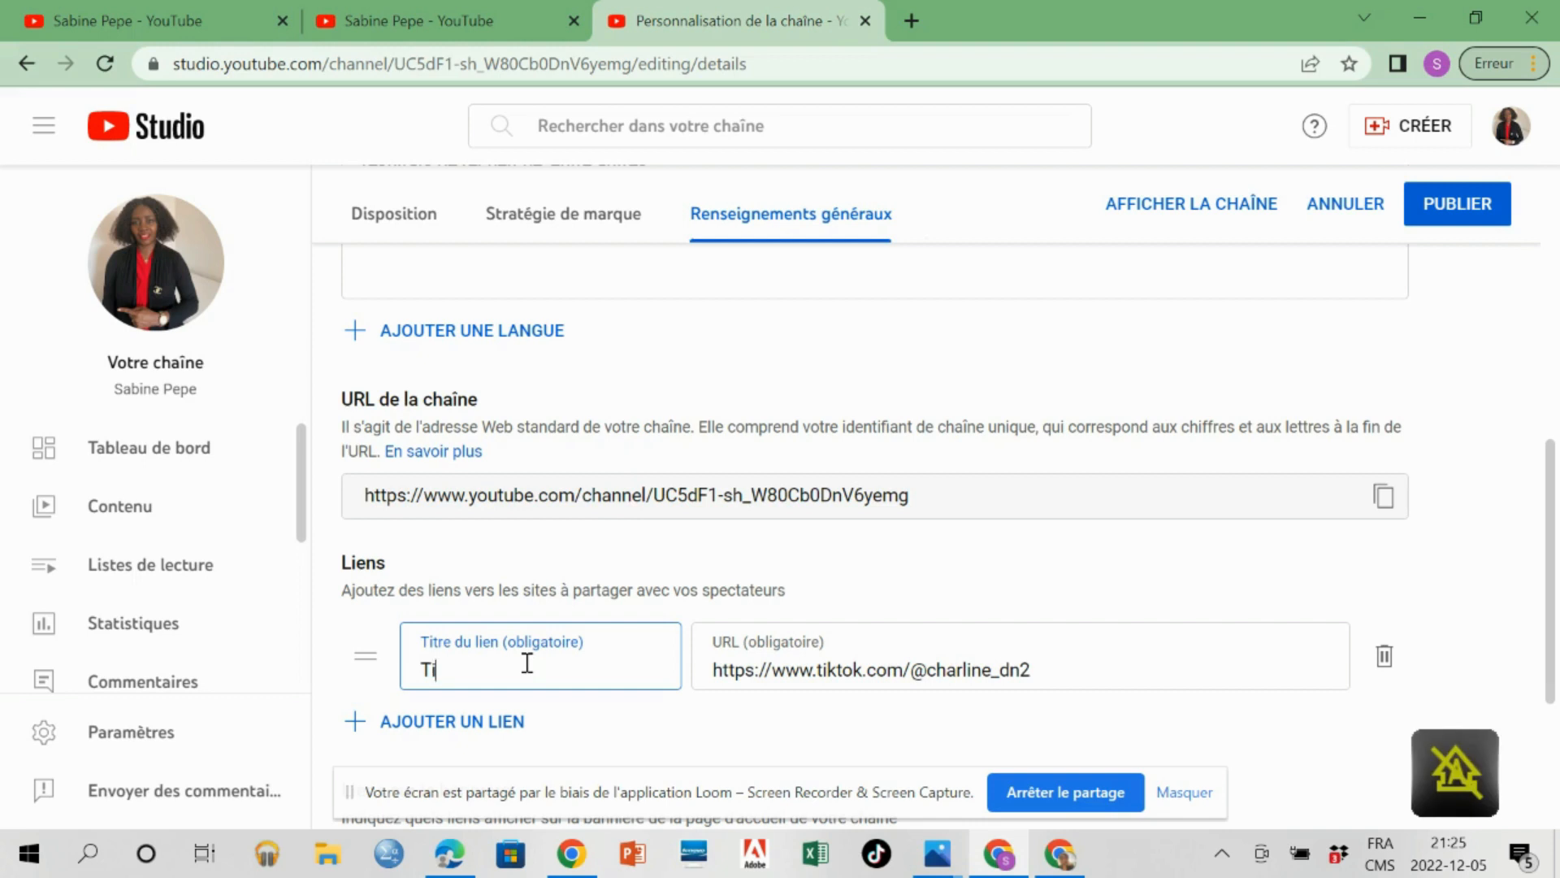
{"action": "type", "text": "ktok"}
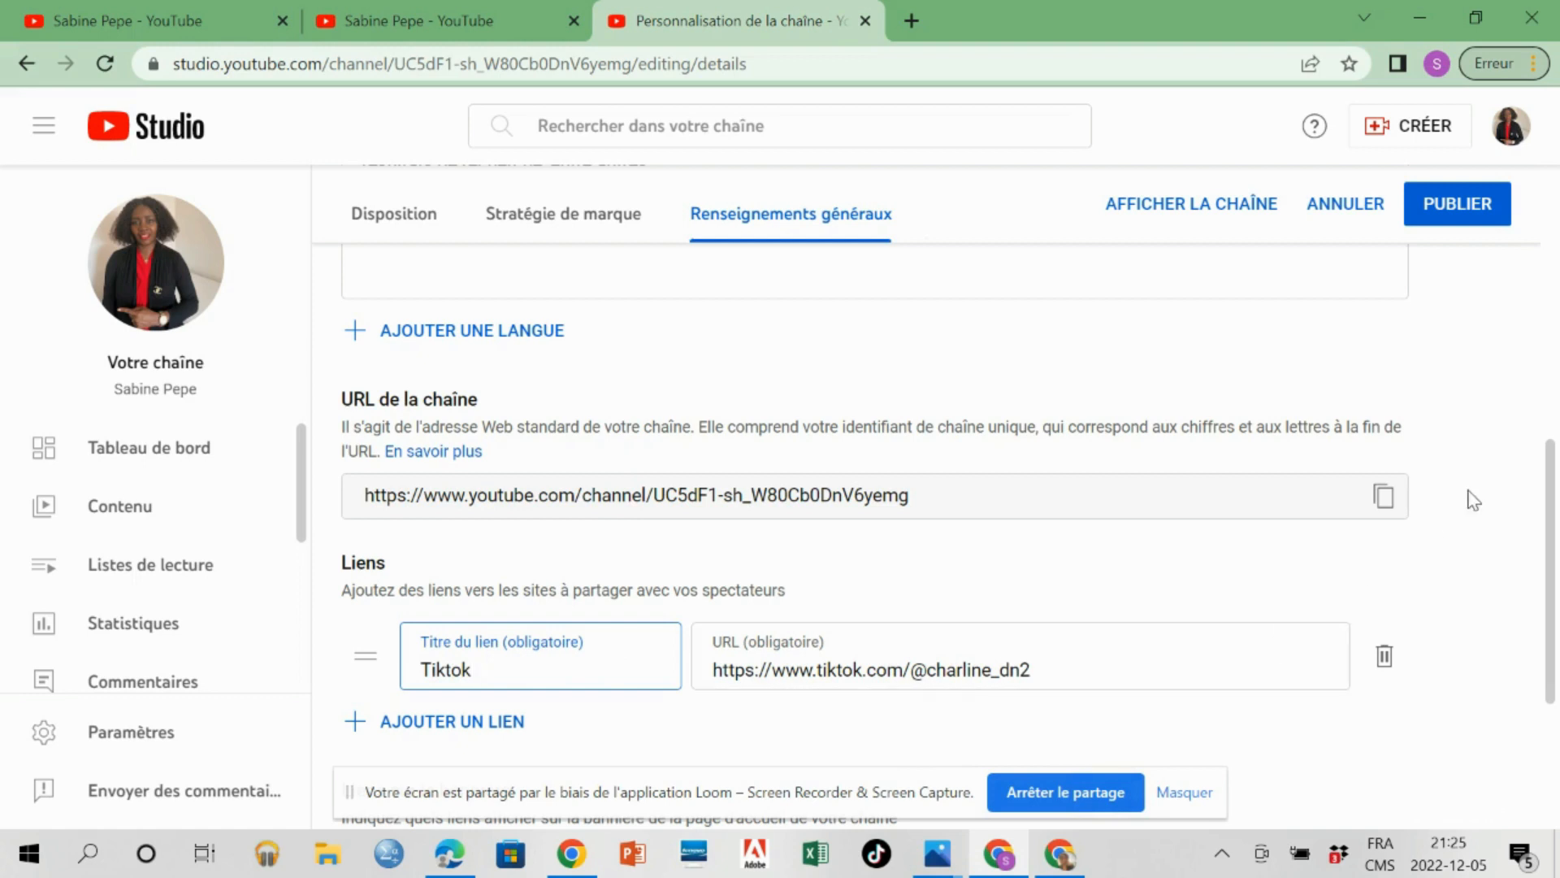
{"action": "left_click", "coordinate": [1467, 221]}
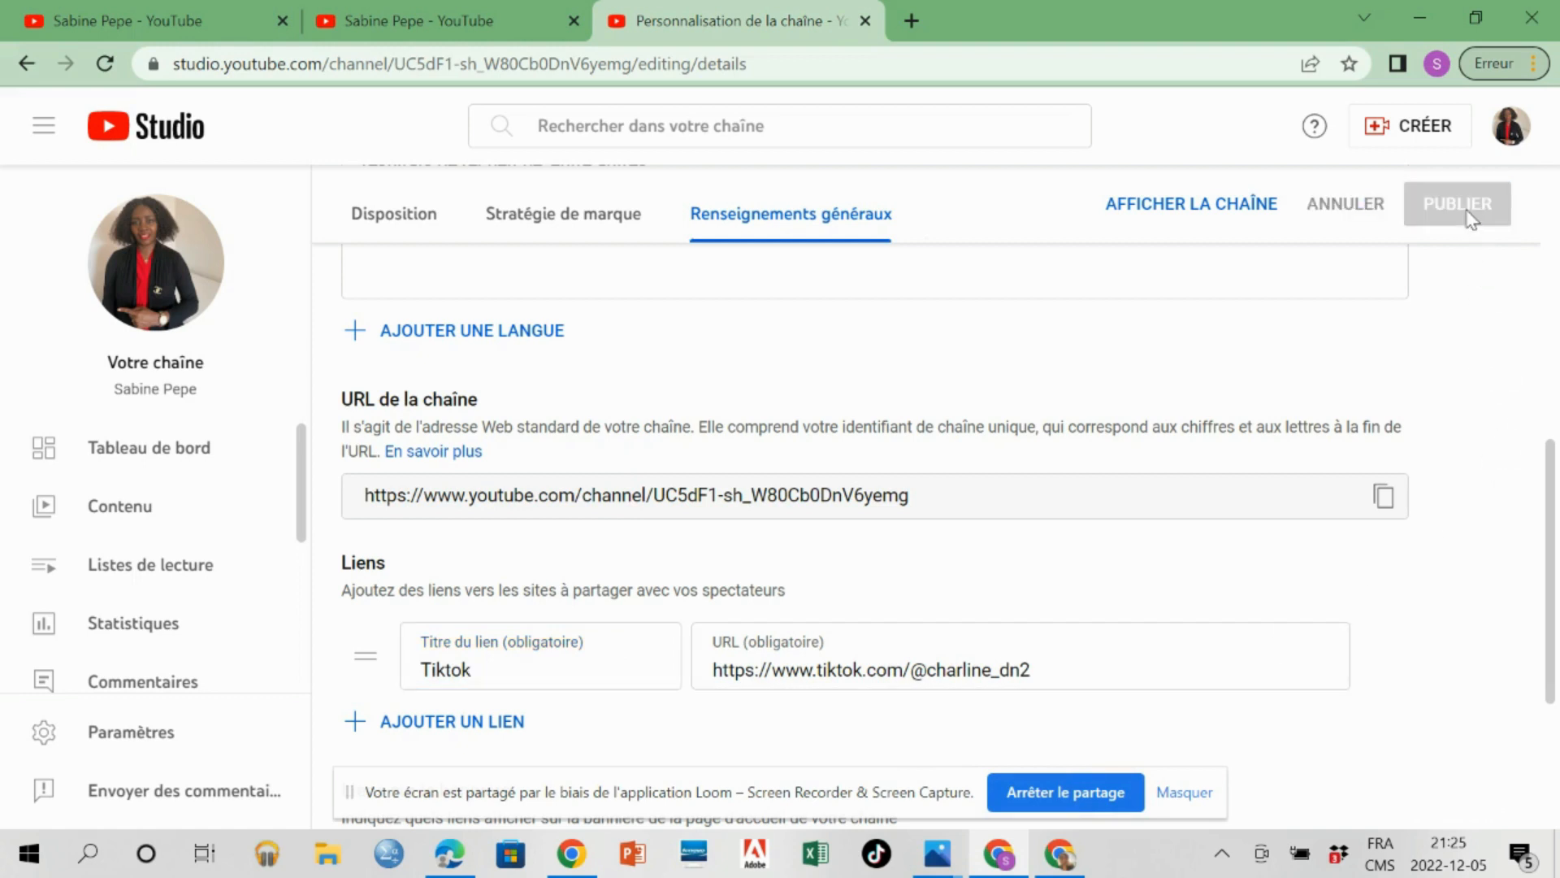
{"action": "right_click", "coordinate": [1549, 390]}
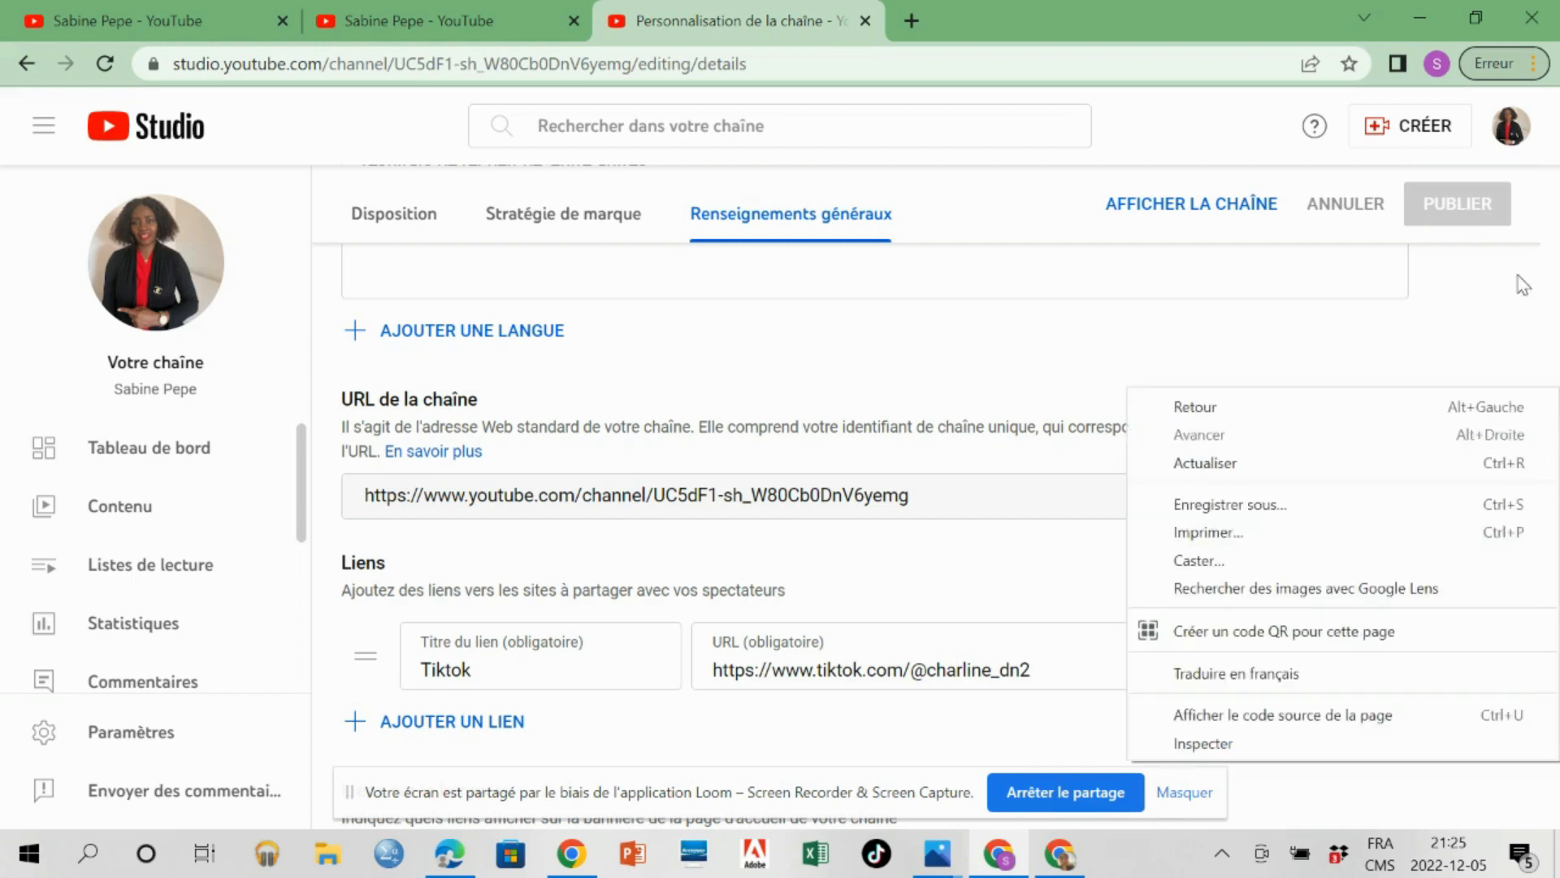
{"action": "left_click", "coordinate": [1483, 332]}
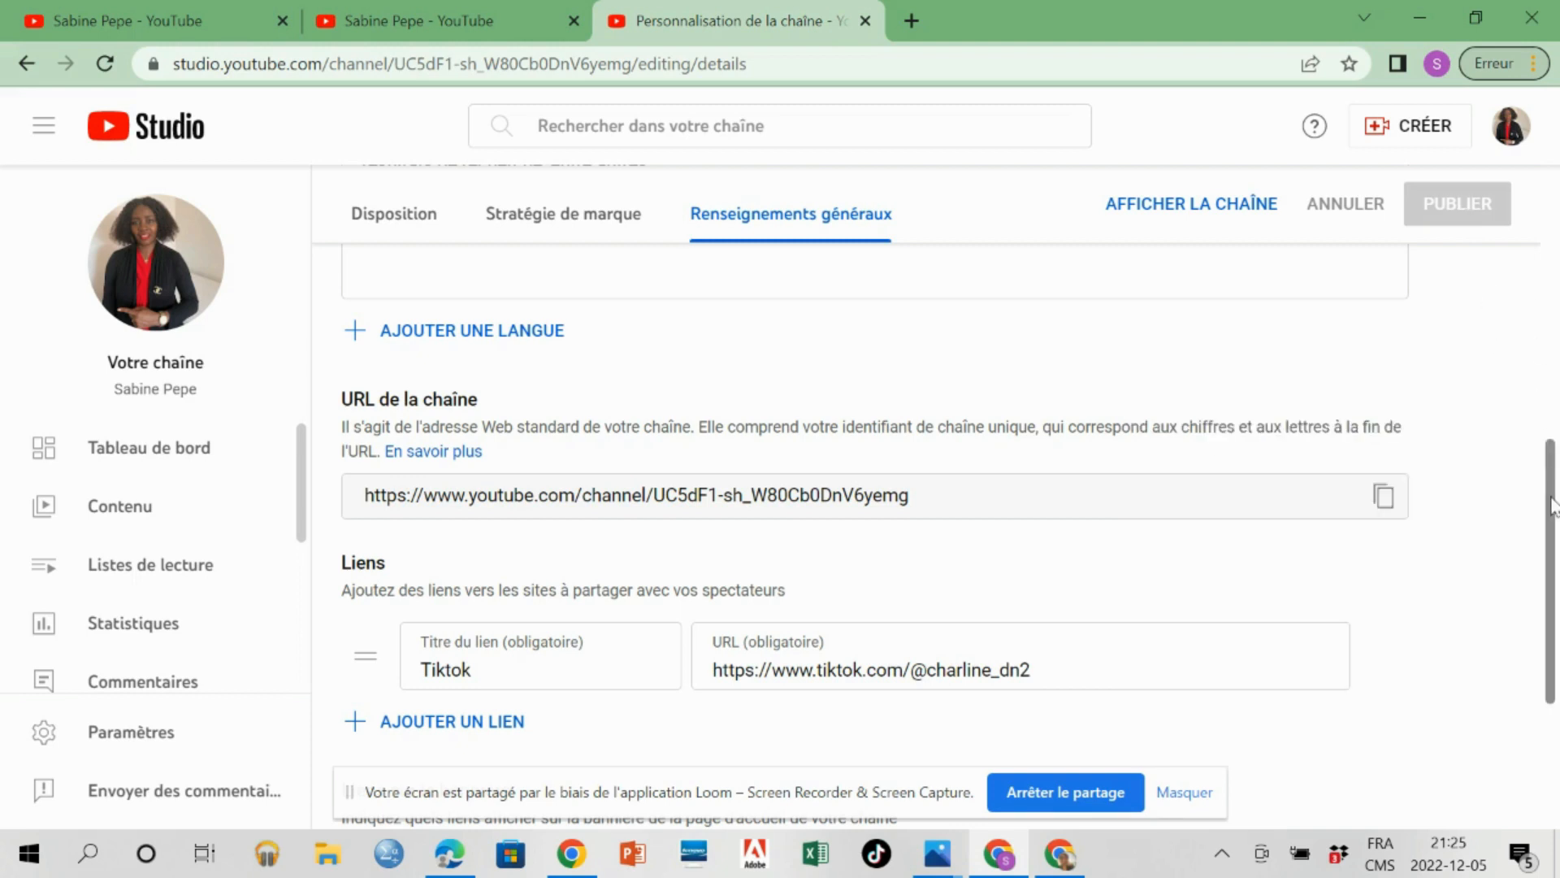
{"action": "left_click_drag", "start_coordinate": [1552, 503], "coordinate": [1557, 236]}
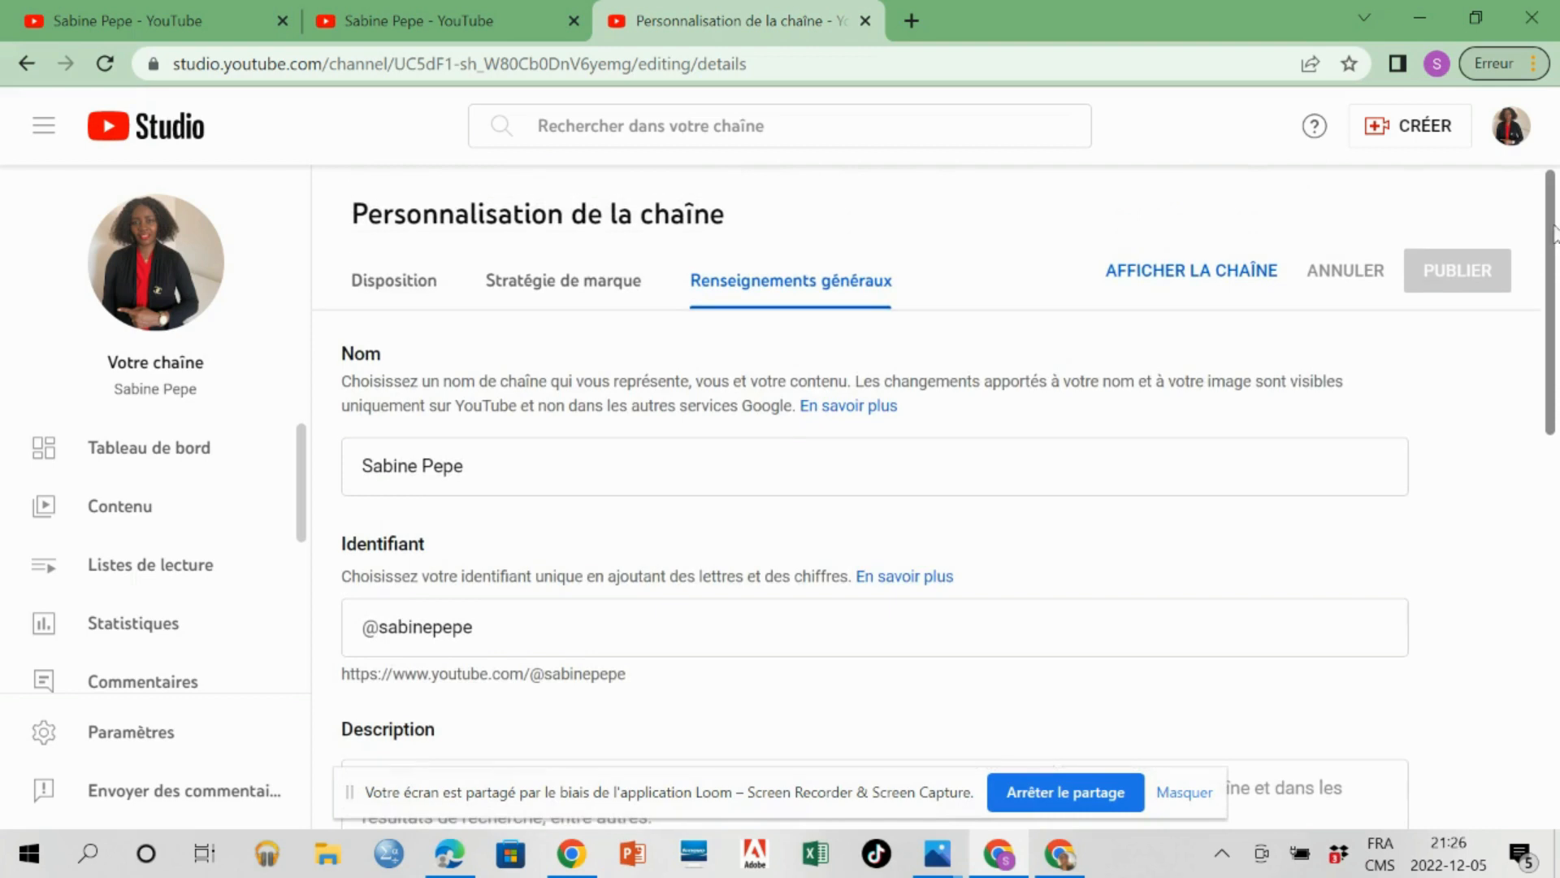
{"action": "left_click_drag", "start_coordinate": [1554, 230], "coordinate": [1554, 493]}
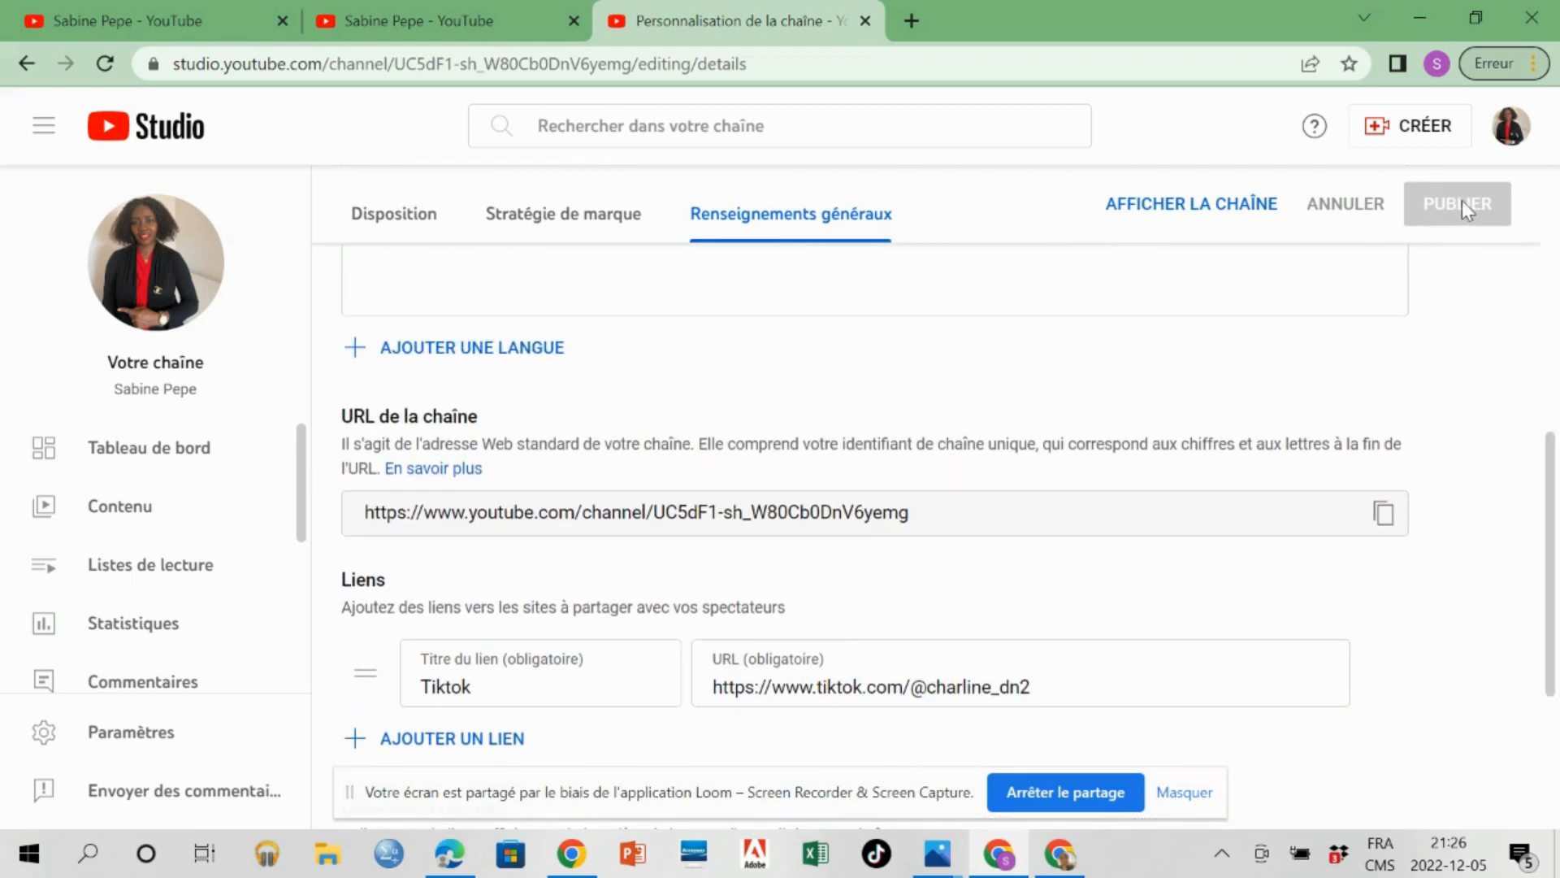
View the public channel page to check its new banner, and test the Tiktok link on it.
{"action": "left_click", "coordinate": [1510, 130]}
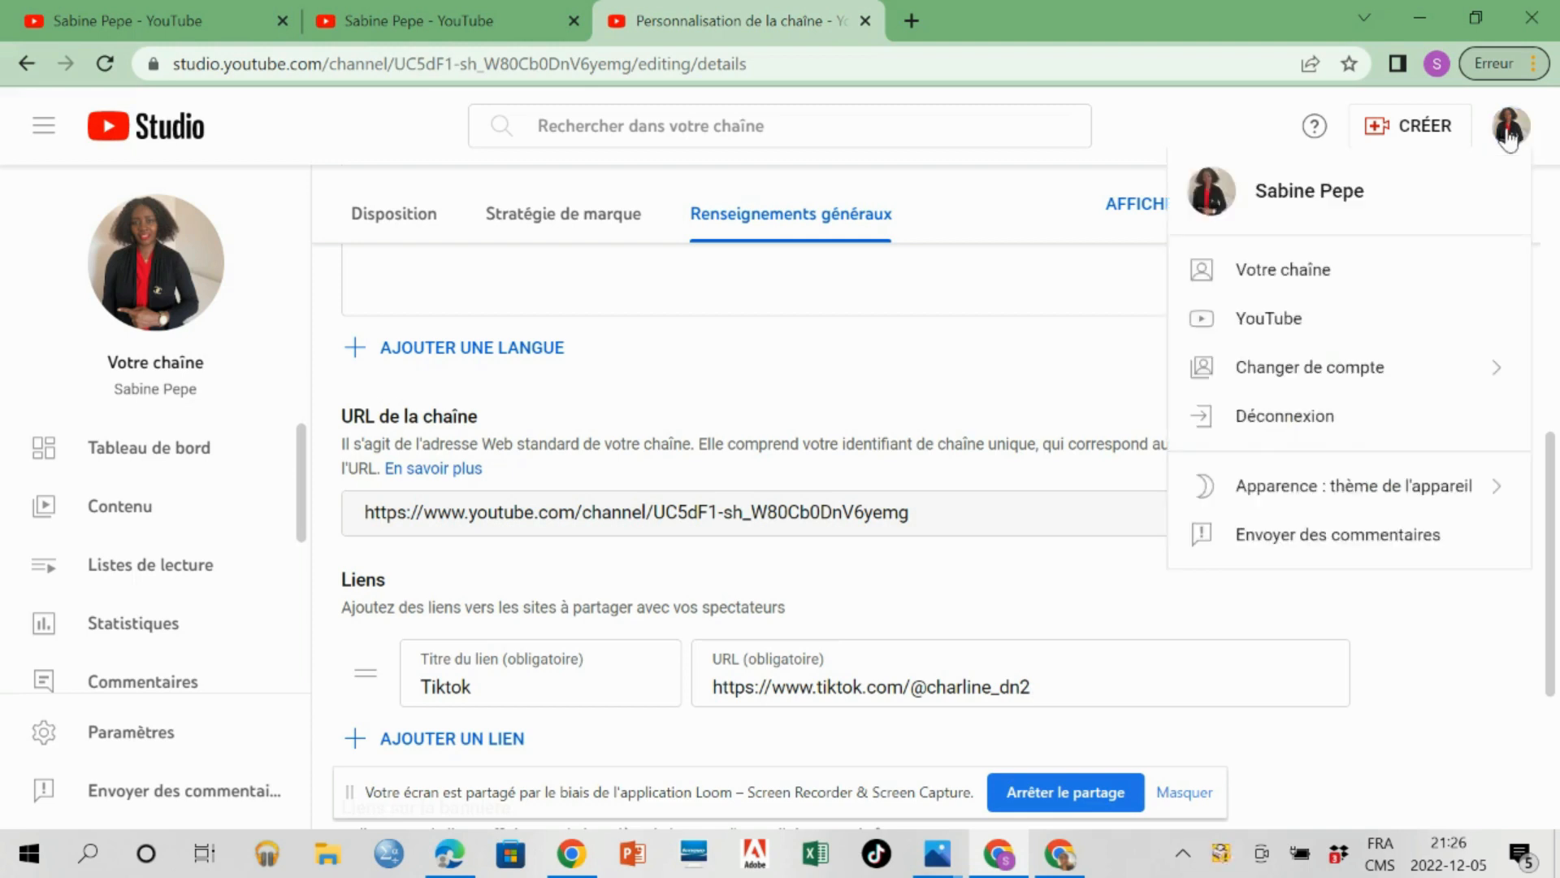
{"action": "left_click", "coordinate": [1278, 269]}
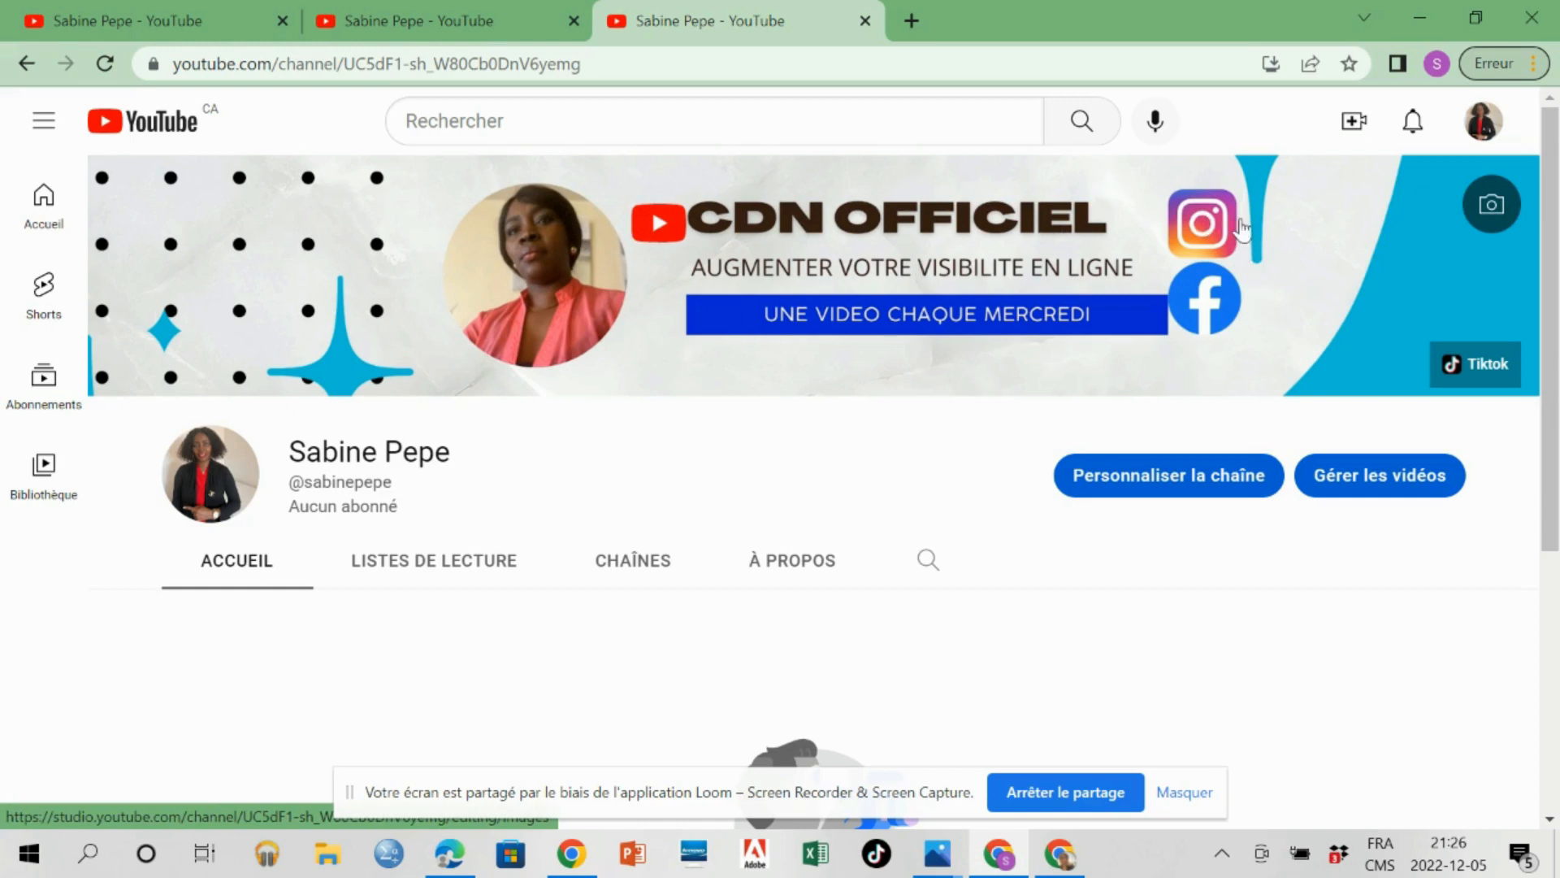
{"action": "left_click", "coordinate": [1475, 376]}
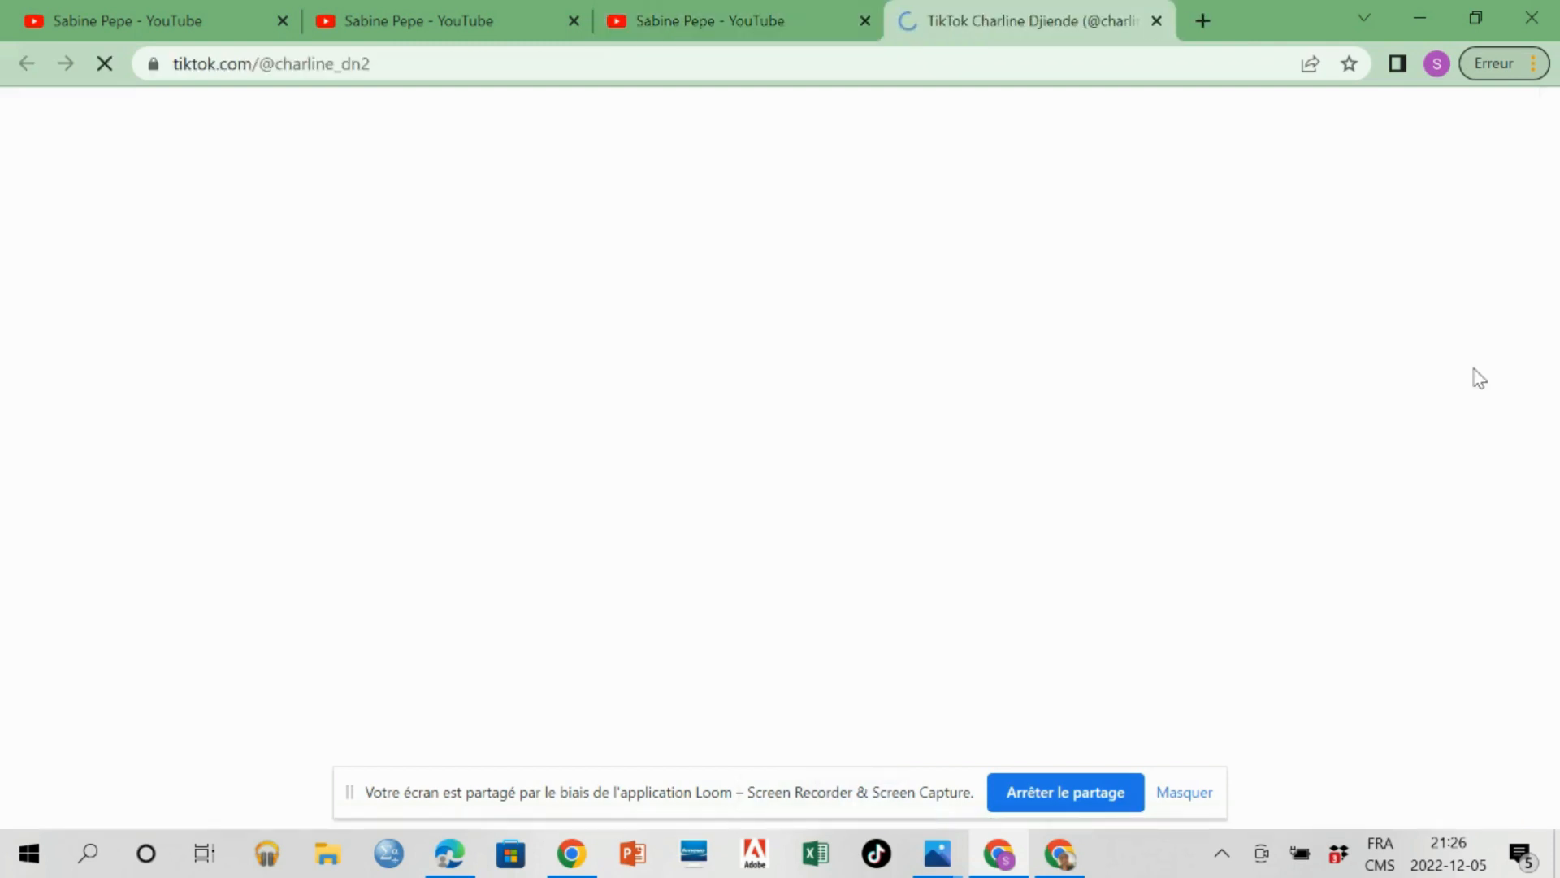